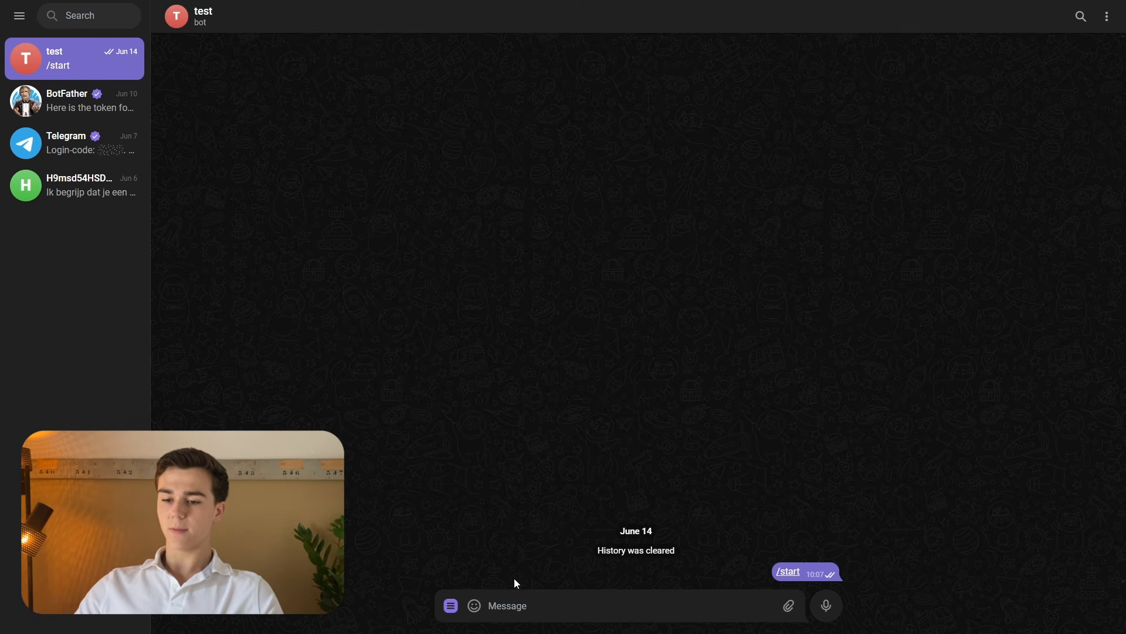
# Send the message "microsoft" to the test bot.
pyautogui.click(519, 603)
pyautogui.write('microsoft')
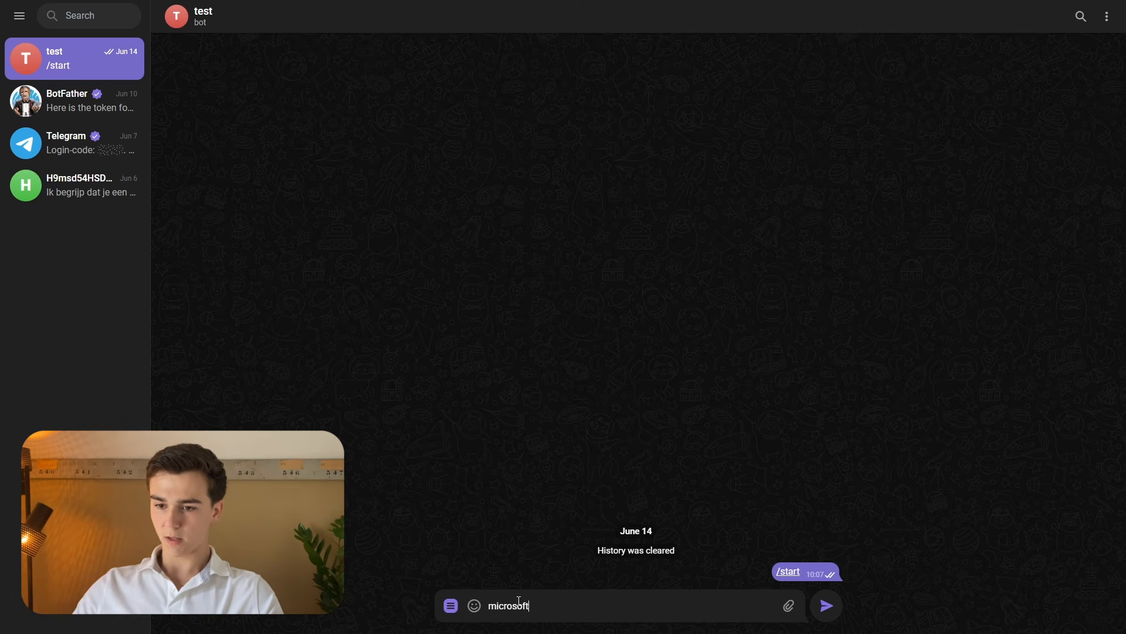
pyautogui.press('Return')
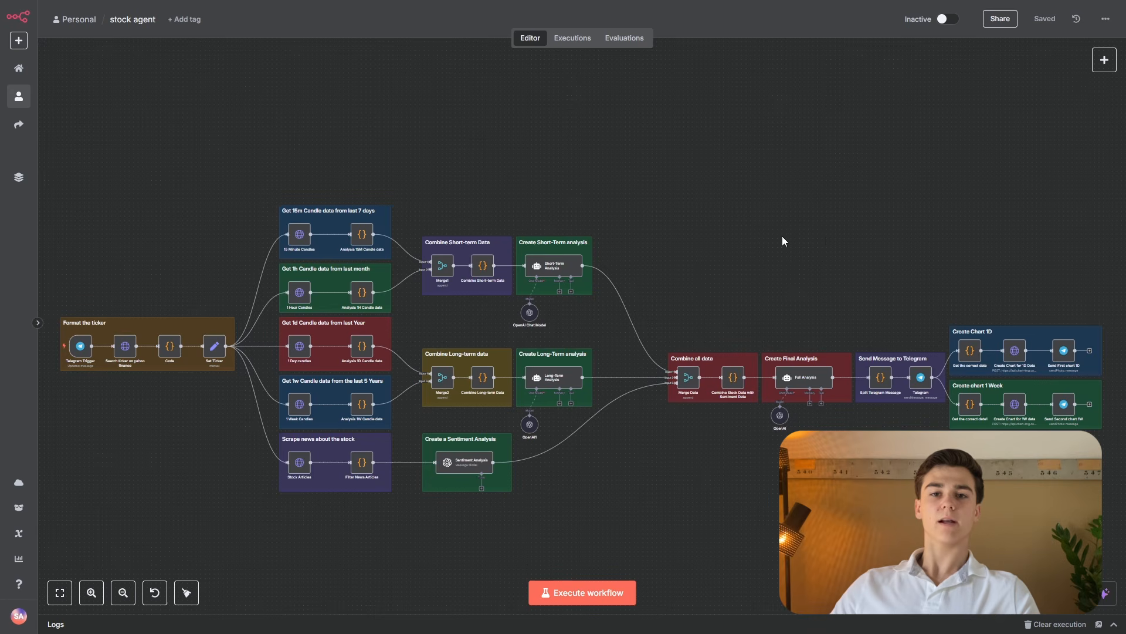
# Switch to n8n and execute the stock agent workflow to process the bot message.
pyautogui.click(584, 597)
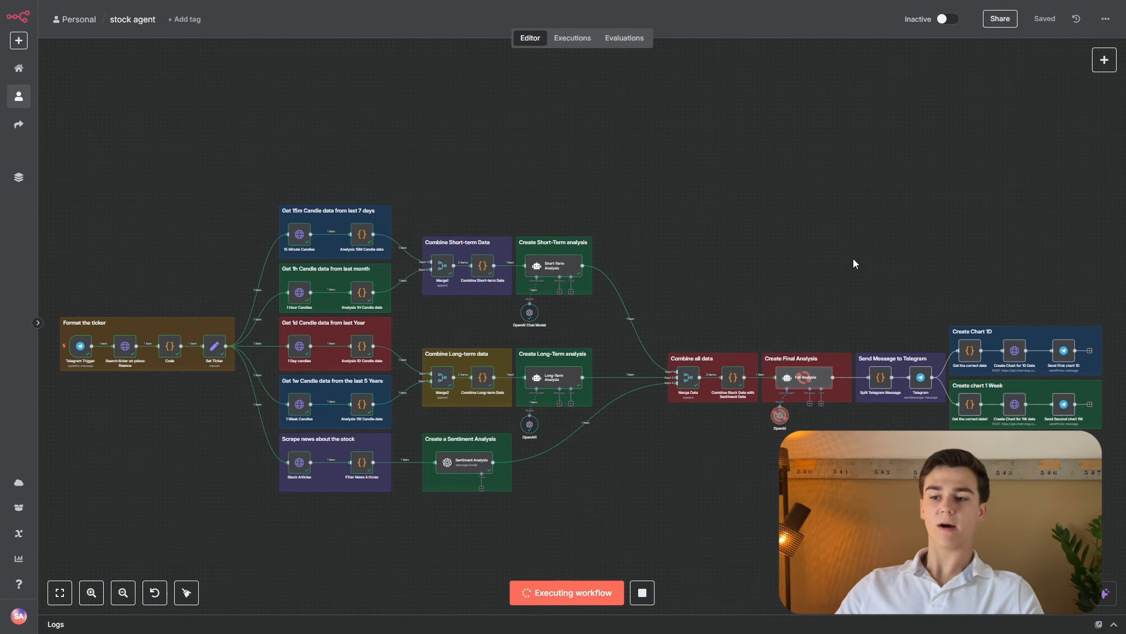
pyautogui.moveTo(853, 262); pyautogui.dragTo(630, 266)
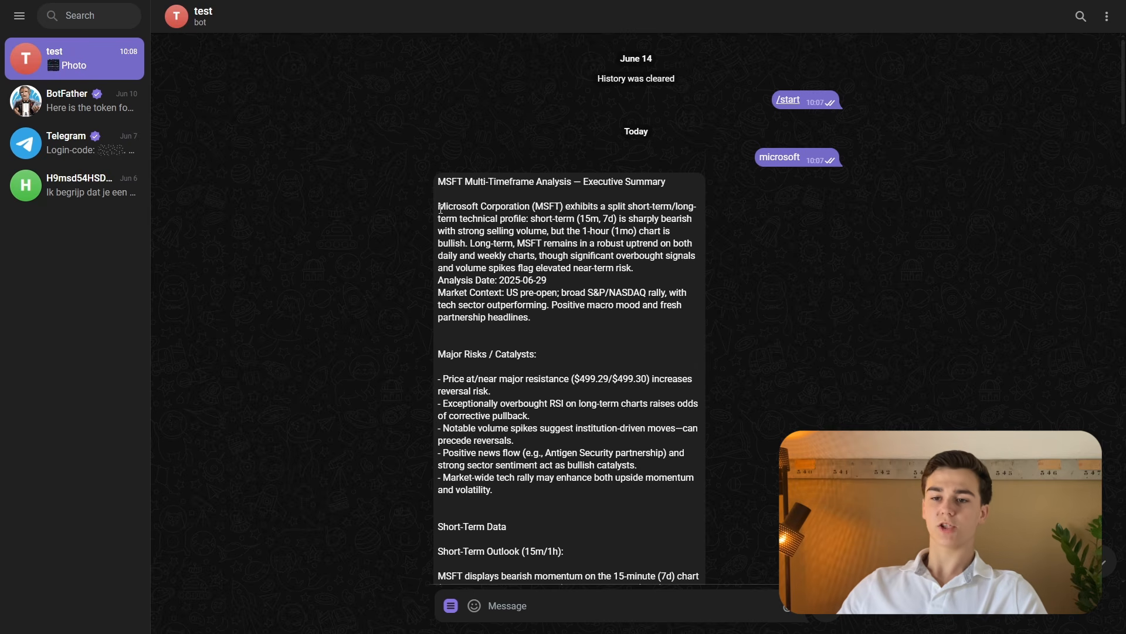
# Switch to the test bot chat in Telegram and read the MSFT report's executive summary, major risks and short-term outlook.
pyautogui.moveTo(439, 206); pyautogui.dragTo(559, 303)
pyautogui.click(559, 302)
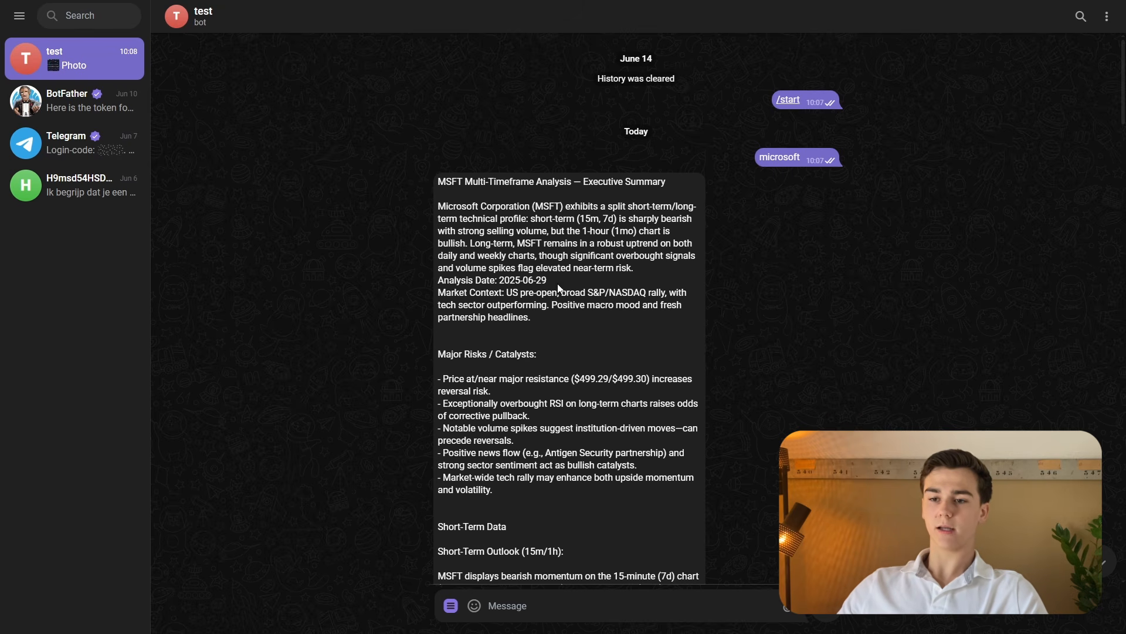
pyautogui.scroll(-2, 563, 279)
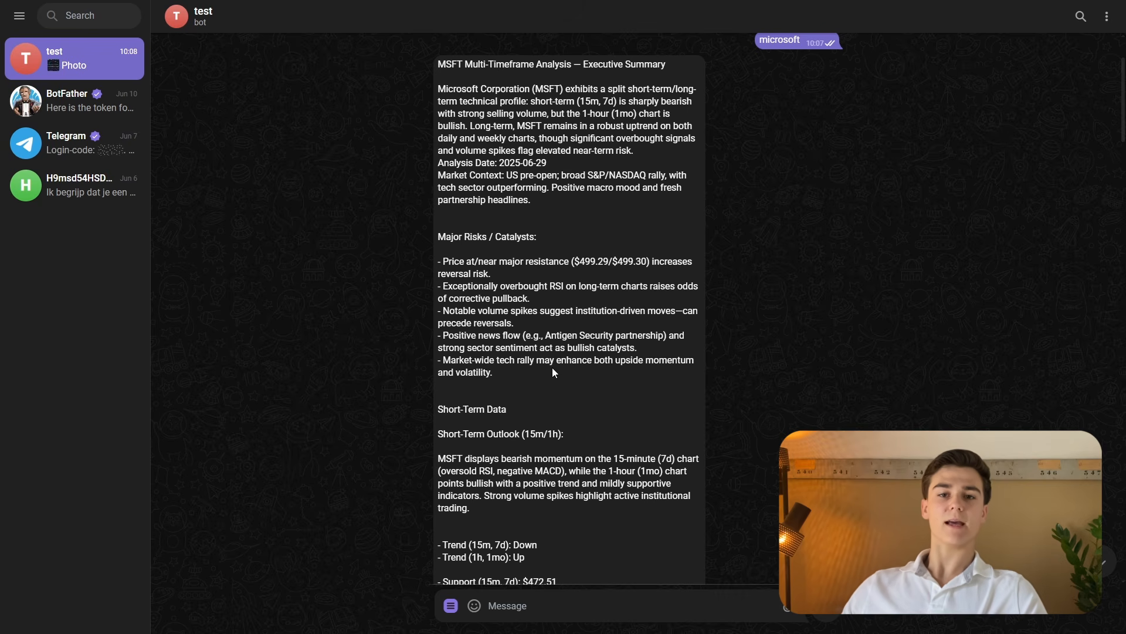
pyautogui.scroll(-1, 554, 372)
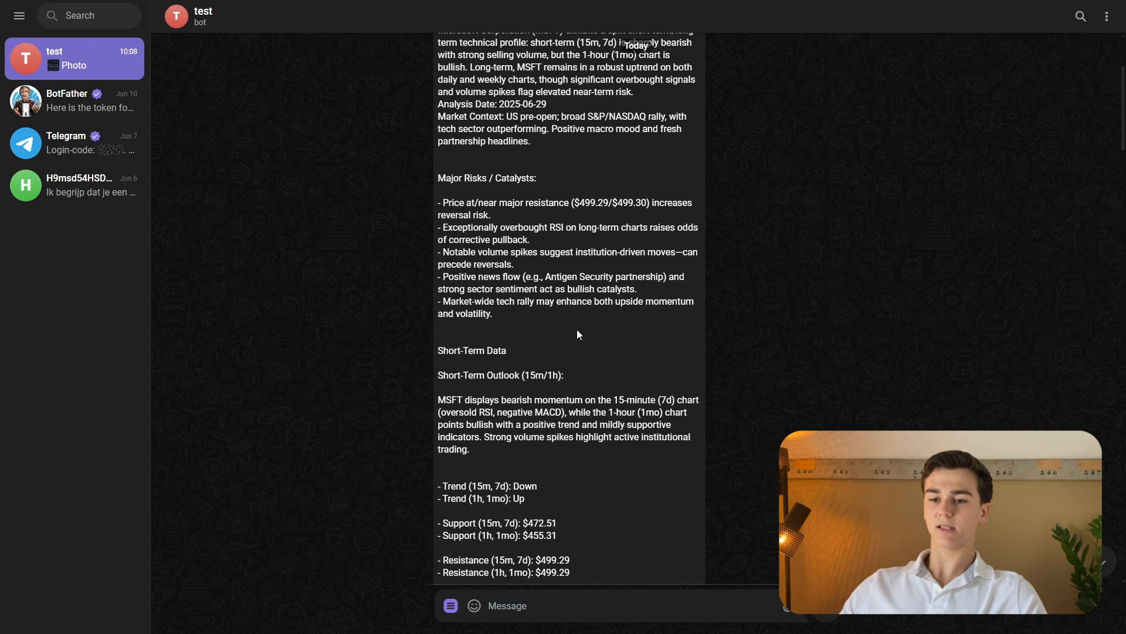
pyautogui.scroll(-1, 579, 334)
pyautogui.scroll(-1, 461, 334)
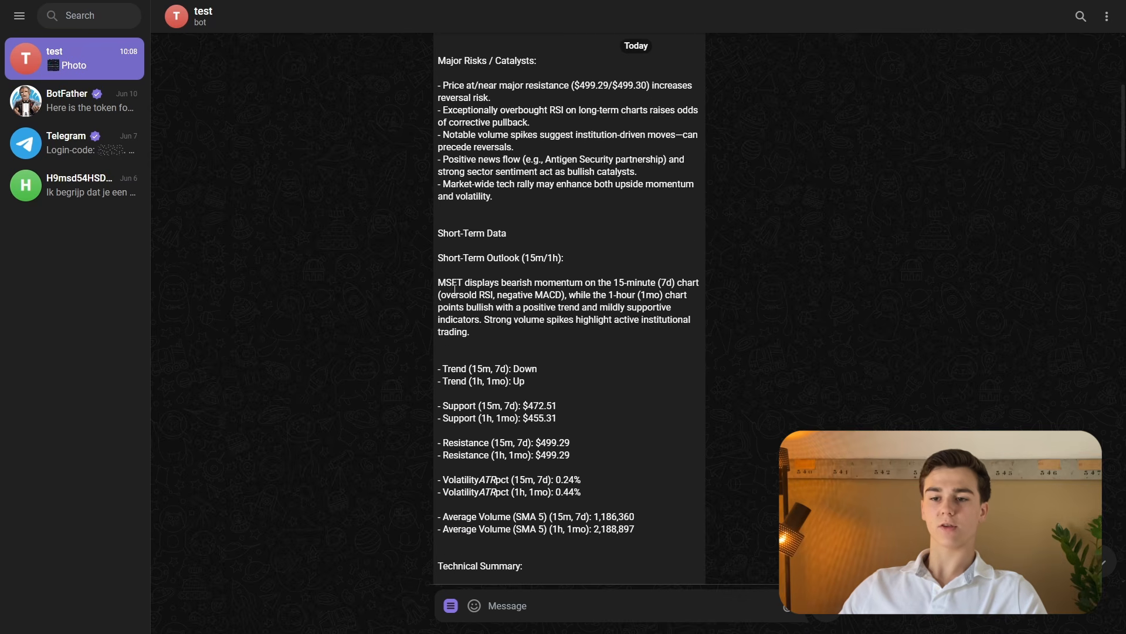
pyautogui.scroll(-1, 475, 295)
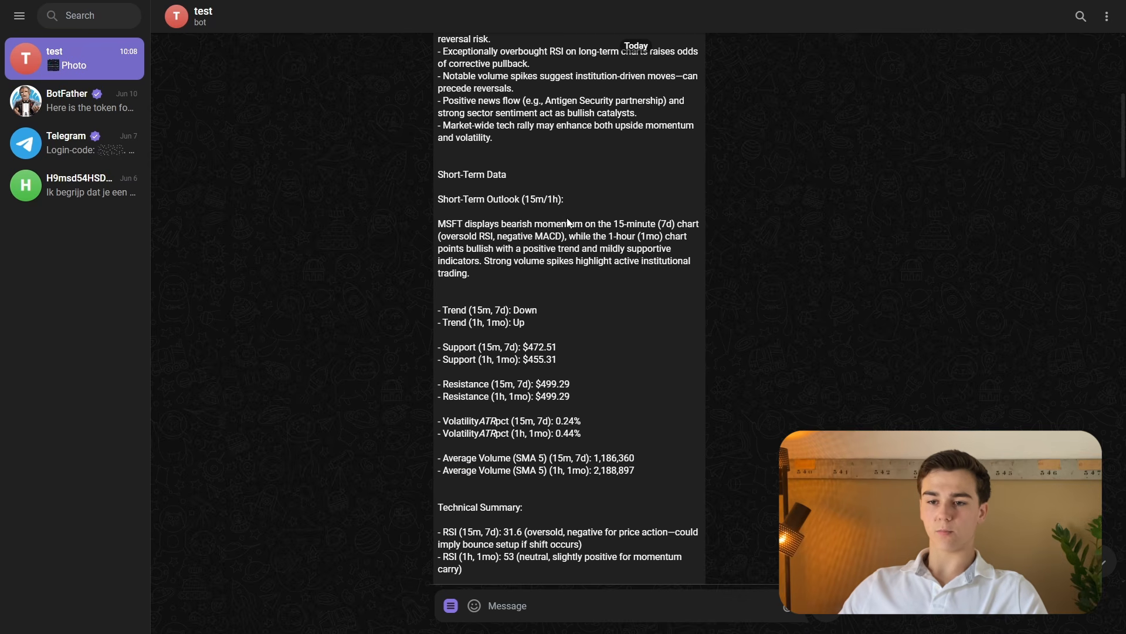
pyautogui.scroll(-1, 568, 223)
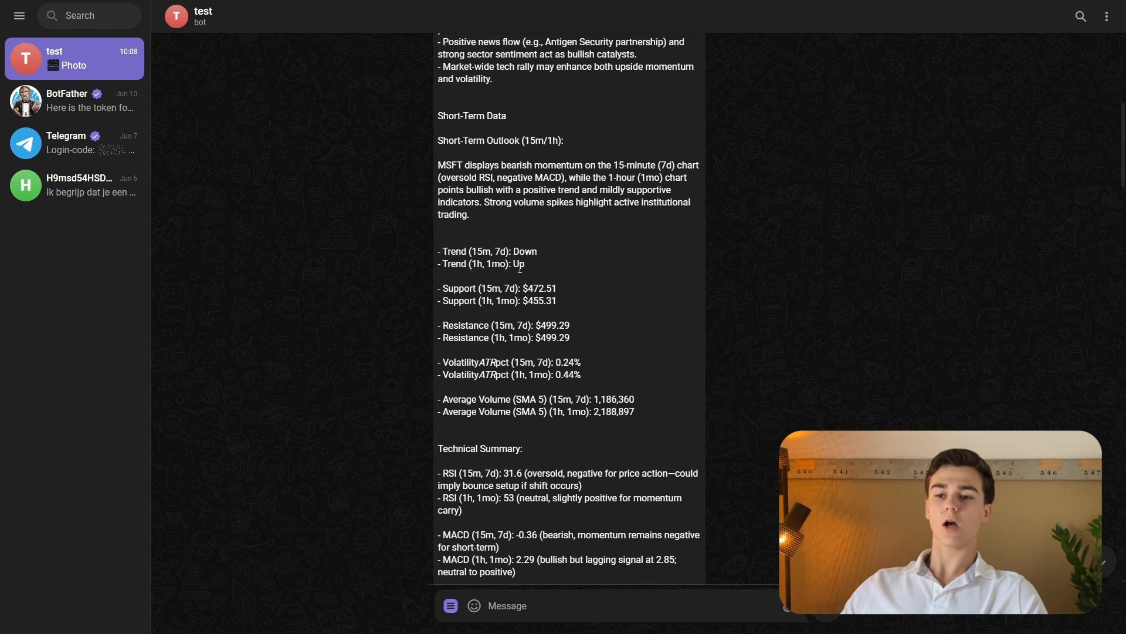
pyautogui.scroll(-1, 611, 280)
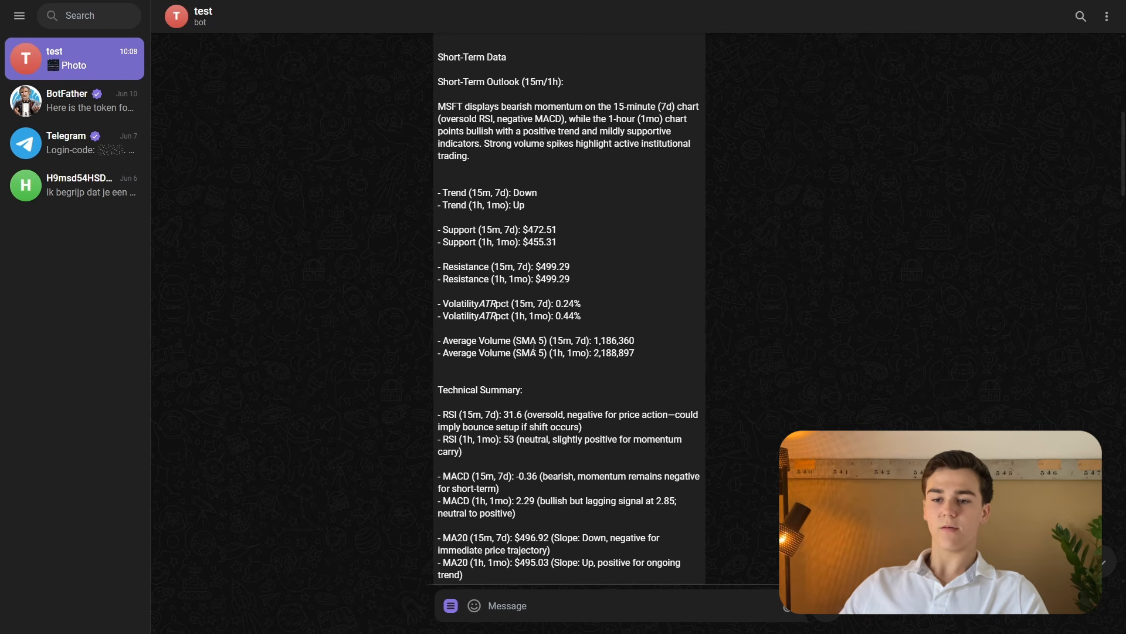
pyautogui.scroll(-1, 592, 324)
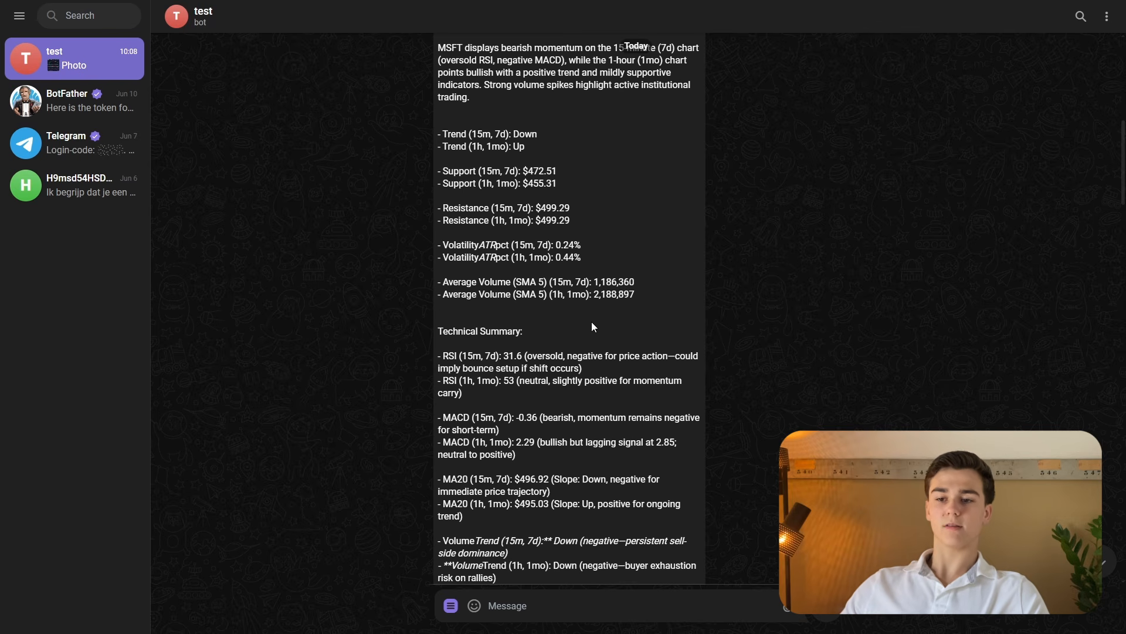
pyautogui.scroll(-1, 596, 319)
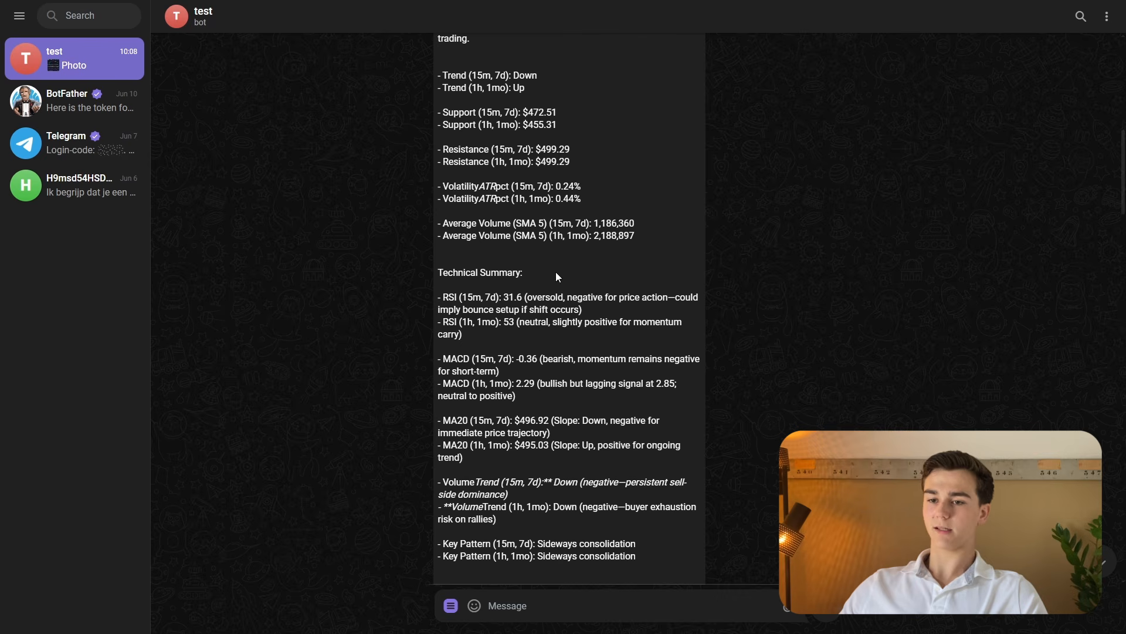
# Review the report's short-term technical summary, covering RSI, MACD, MA20, volume trend and key patterns.
pyautogui.scroll(-1, 483, 251)
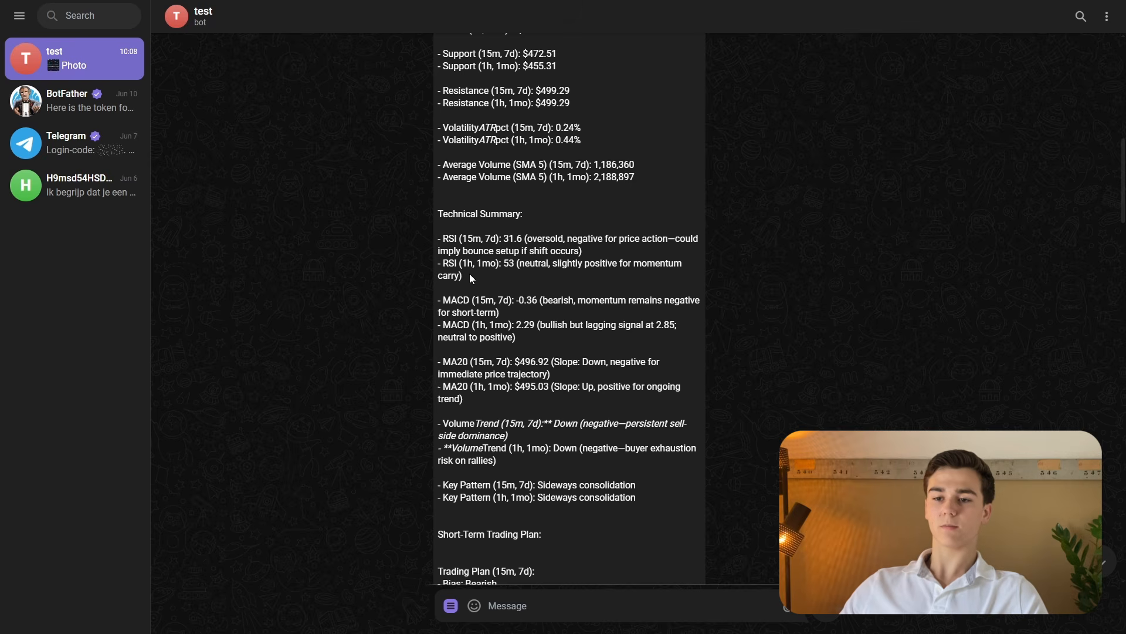
pyautogui.scroll(-1, 504, 274)
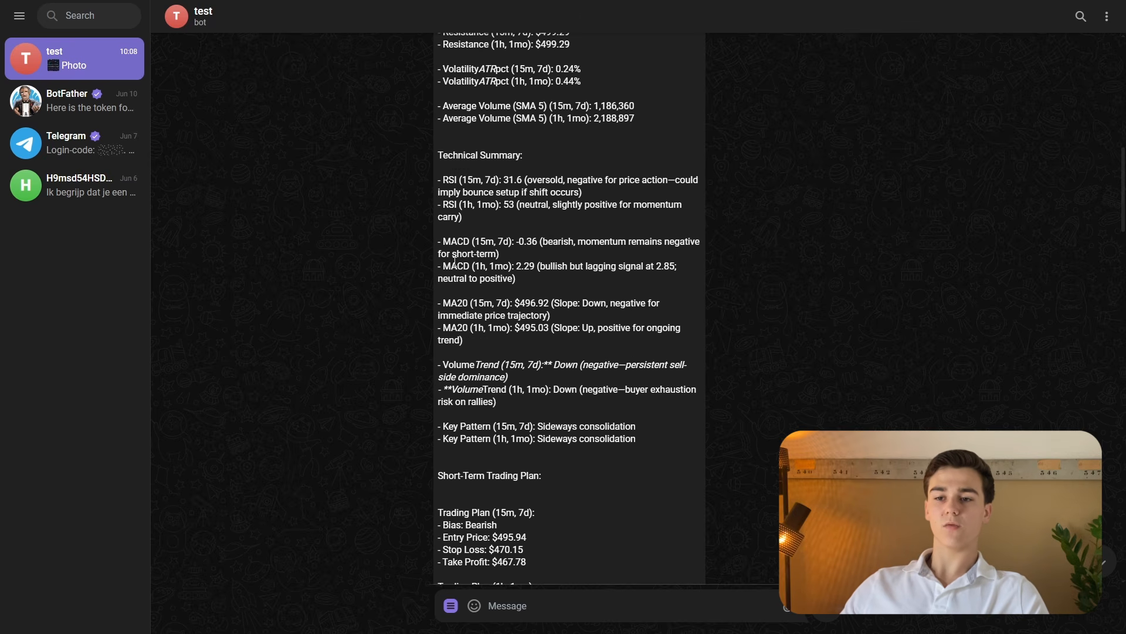
pyautogui.scroll(-1, 447, 238)
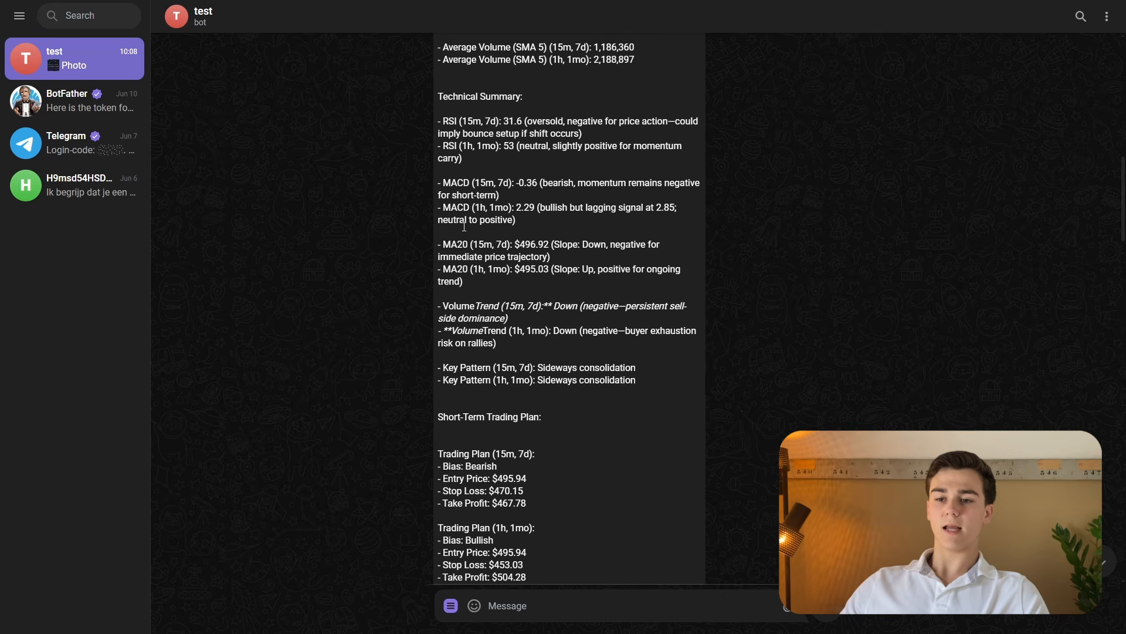
pyautogui.scroll(-1, 481, 242)
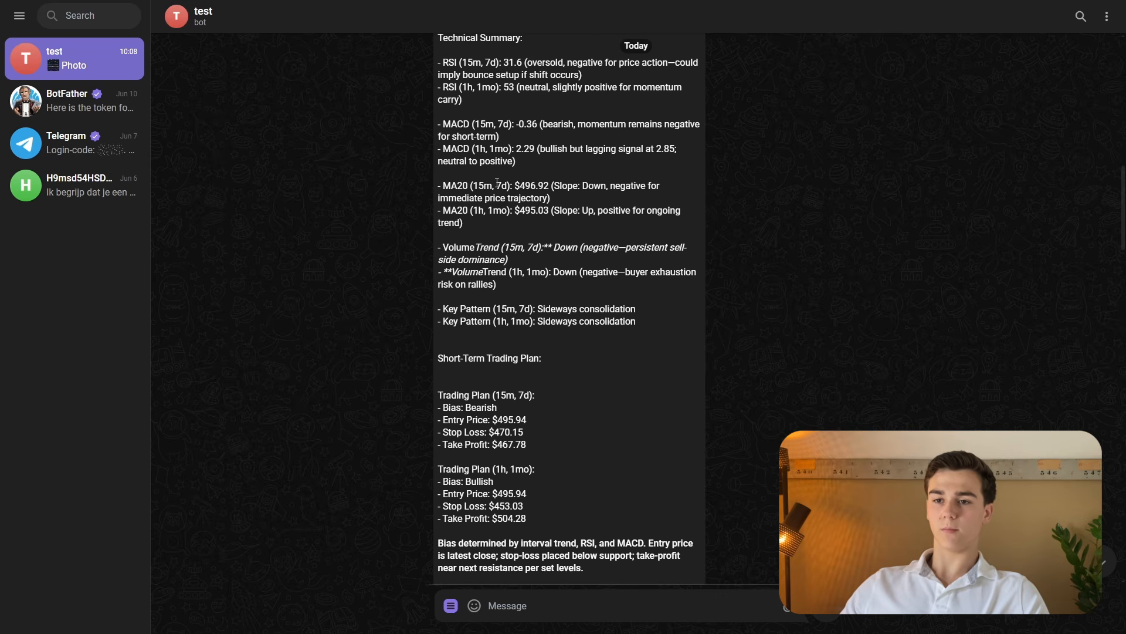
pyautogui.scroll(-1, 517, 207)
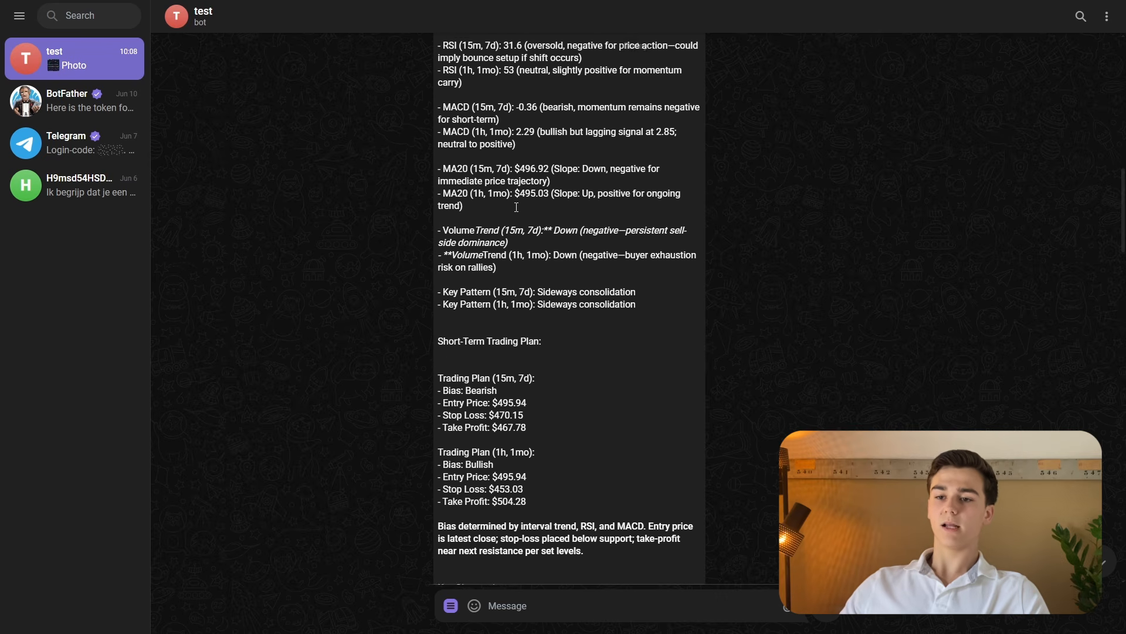
pyautogui.scroll(-1, 517, 207)
pyautogui.scroll(-1, 443, 204)
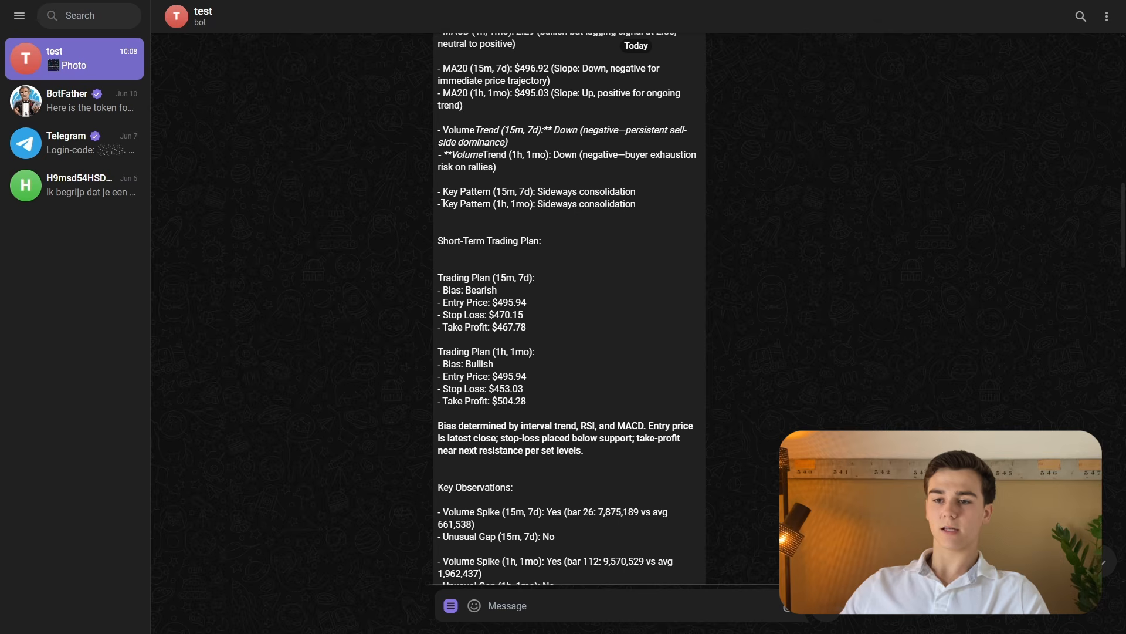
pyautogui.scroll(1, 554, 276)
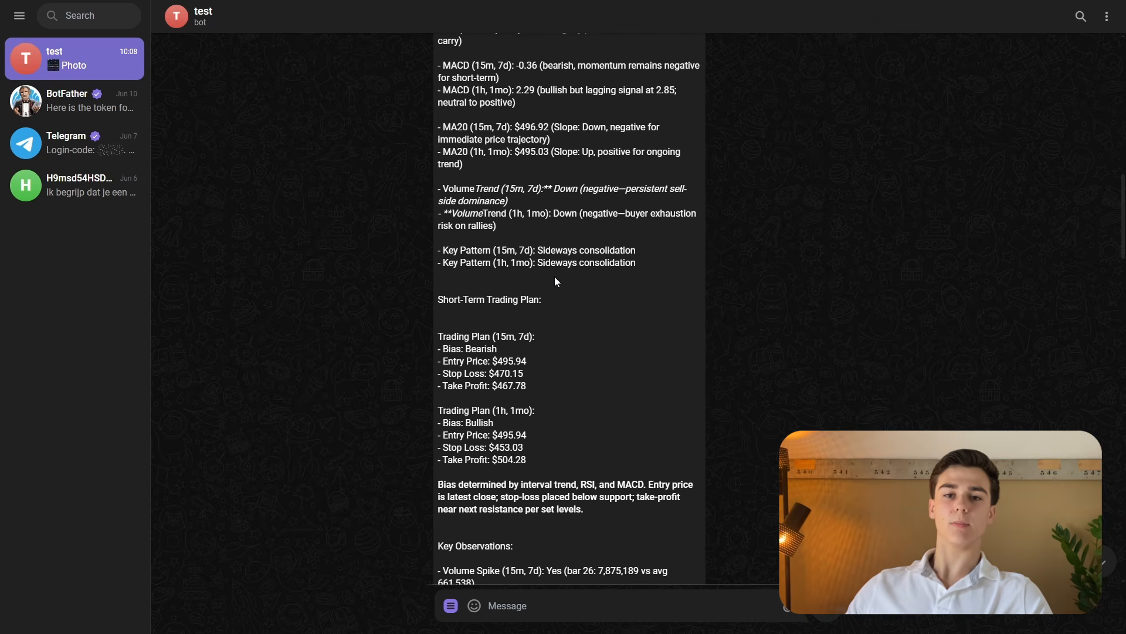
# Examine the short-term trading plans, key observations and conclusion in the MSFT report.
pyautogui.scroll(-3, 580, 287)
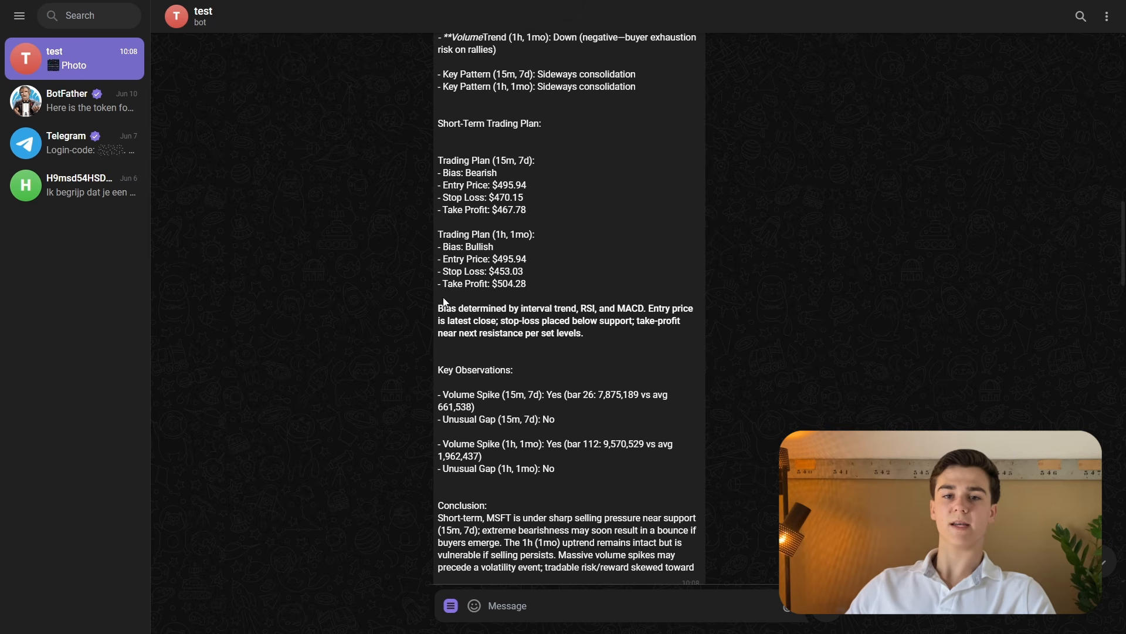
pyautogui.scroll(-1, 608, 240)
pyautogui.scroll(1, 608, 241)
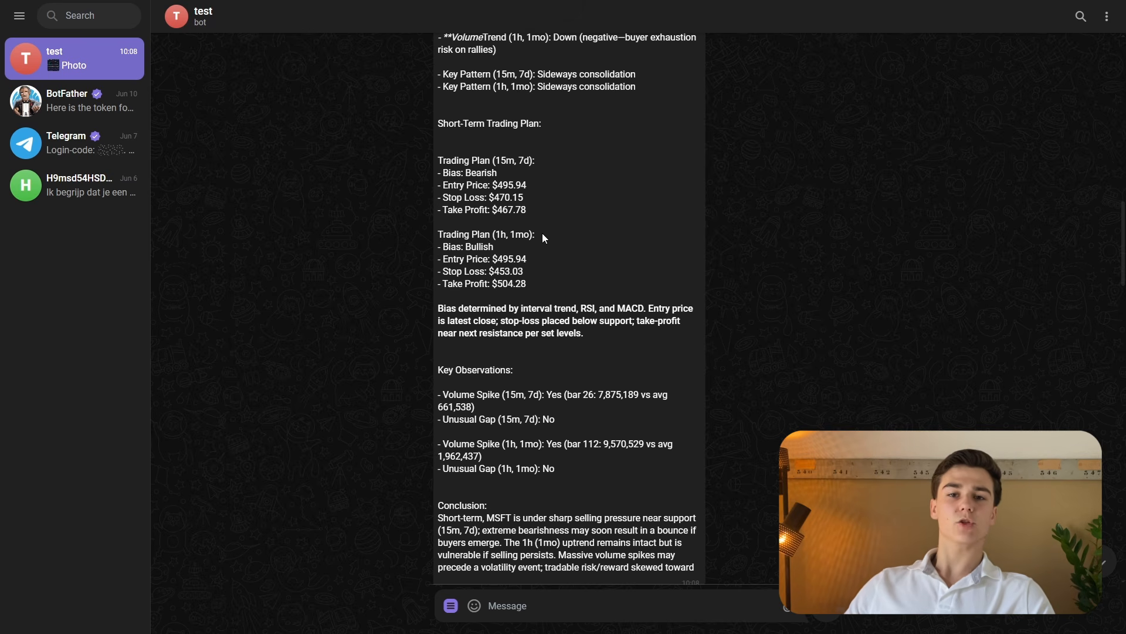
pyautogui.scroll(-1, 539, 276)
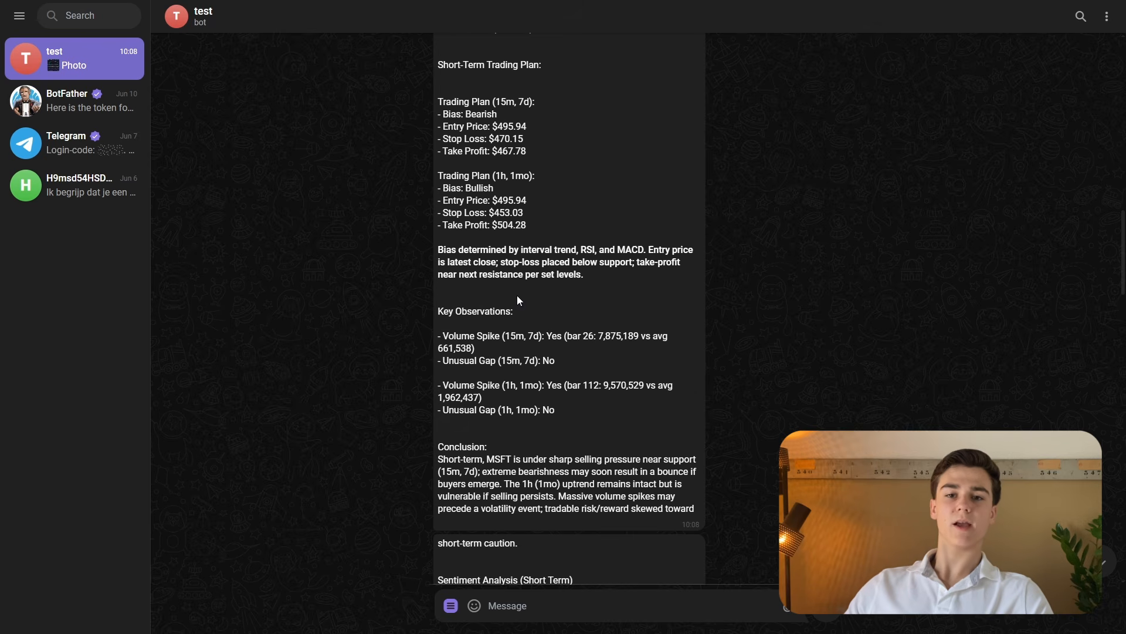
pyautogui.scroll(-1, 519, 300)
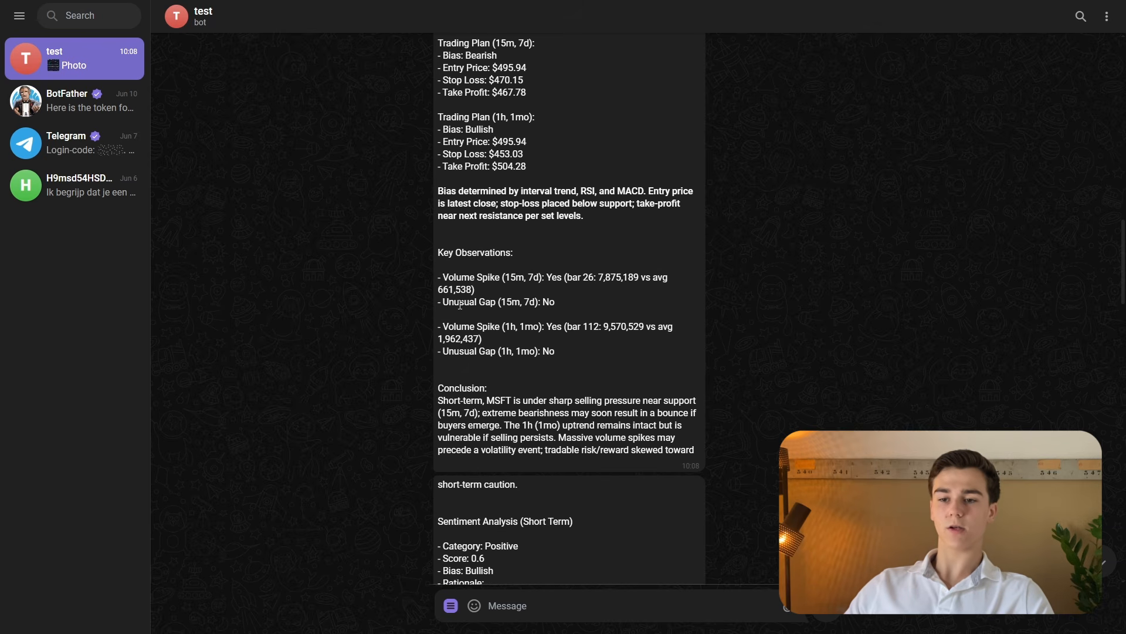
pyautogui.scroll(-1, 611, 290)
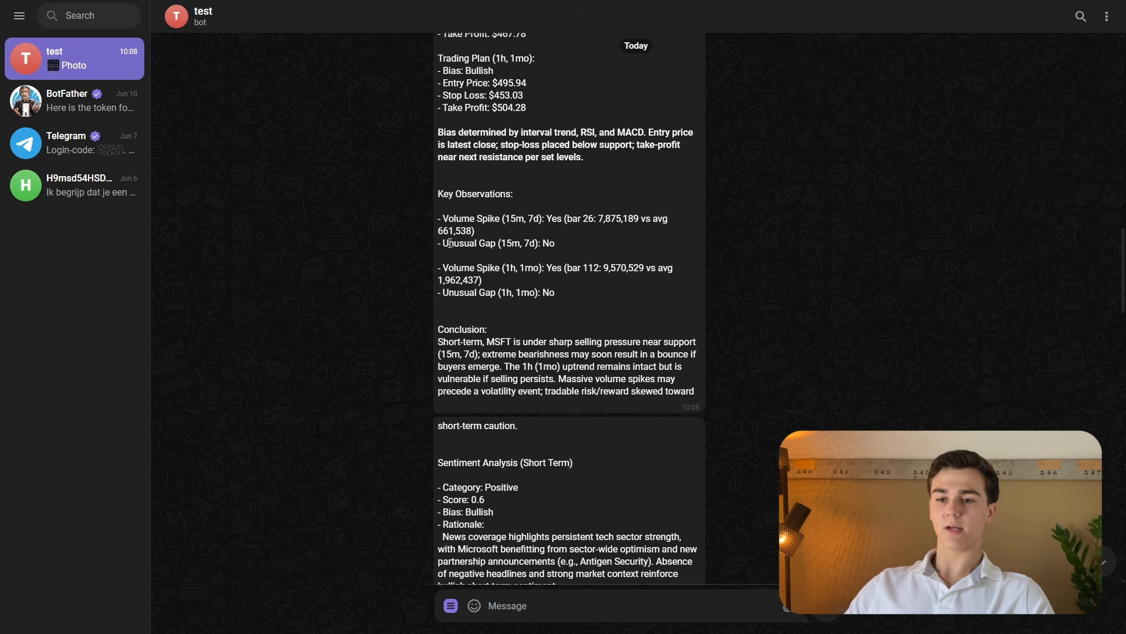
pyautogui.scroll(-2, 605, 261)
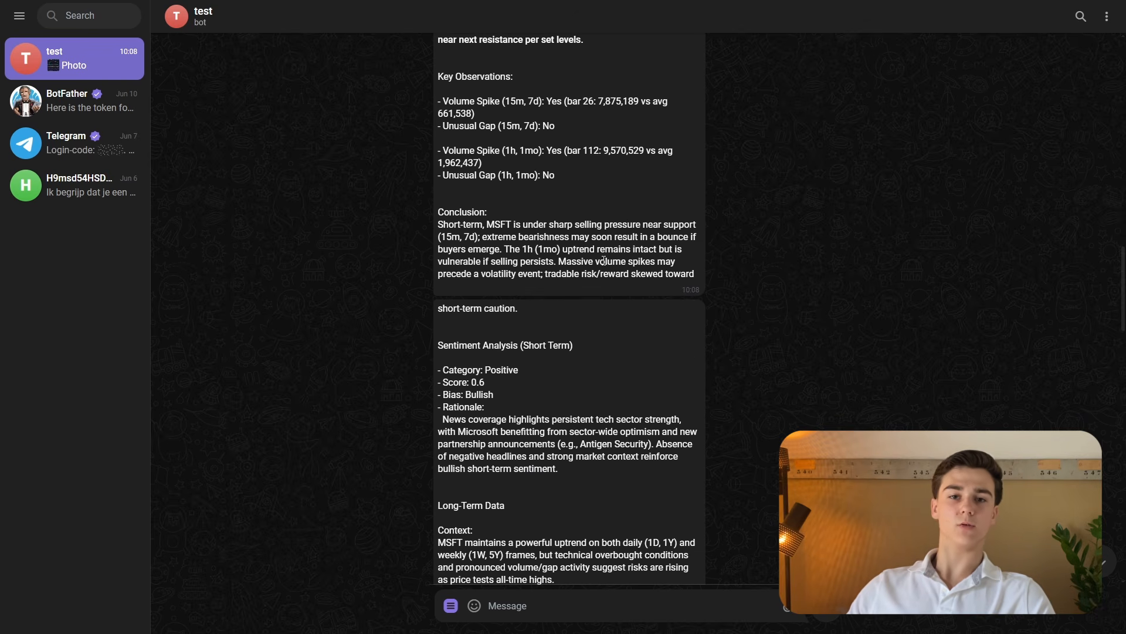
pyautogui.scroll(1, 600, 411)
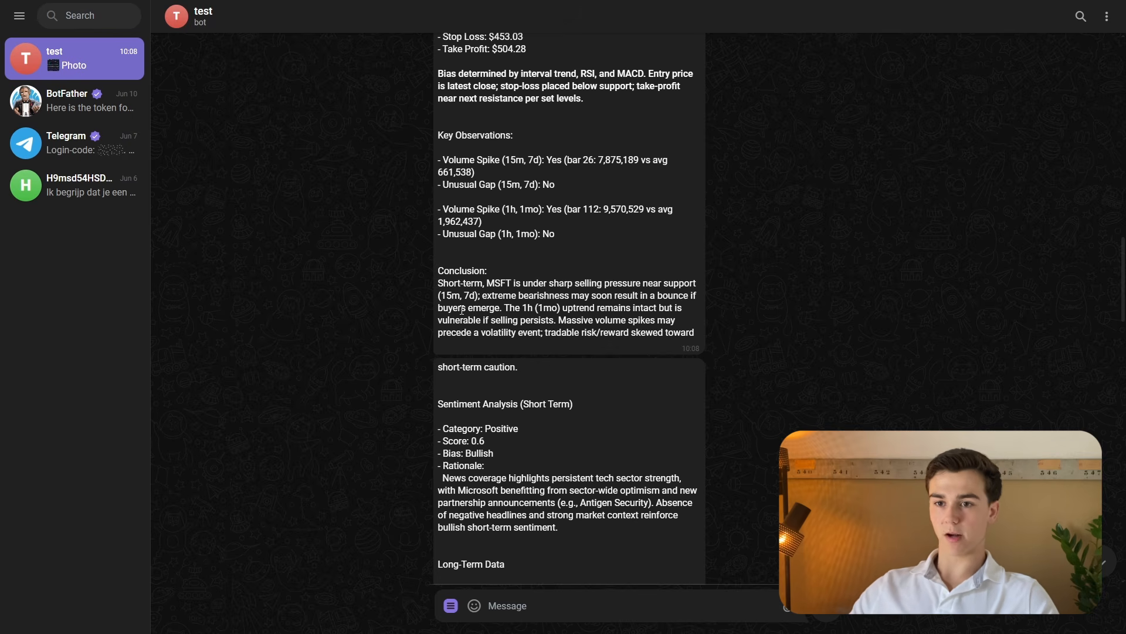
pyautogui.moveTo(437, 270); pyautogui.dragTo(554, 351)
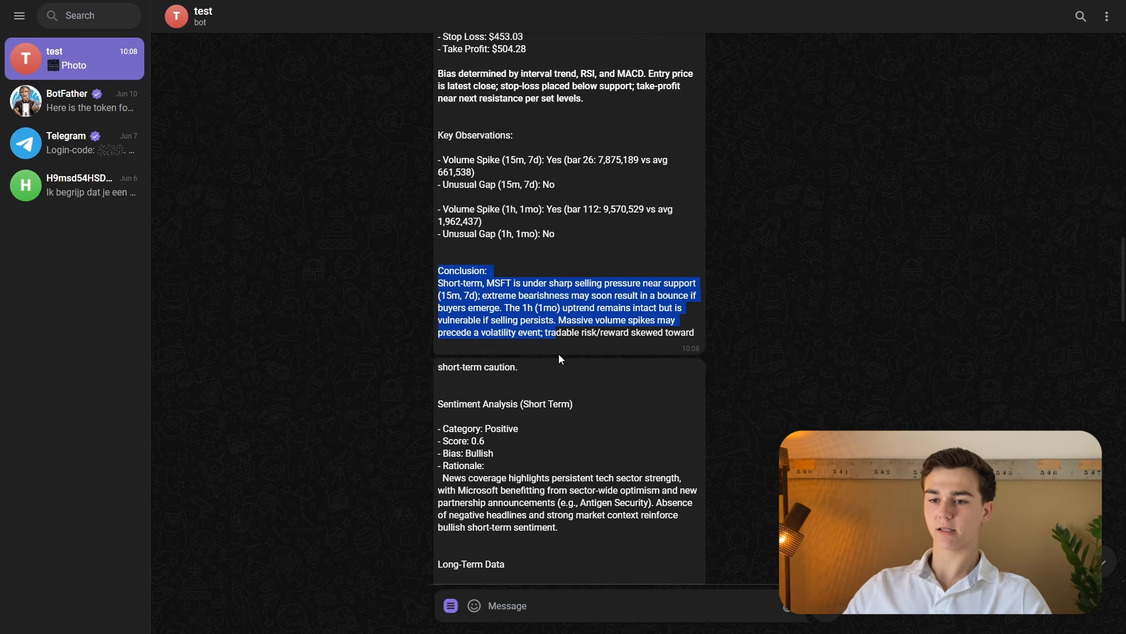
pyautogui.click(591, 308)
pyautogui.scroll(-1, 634, 291)
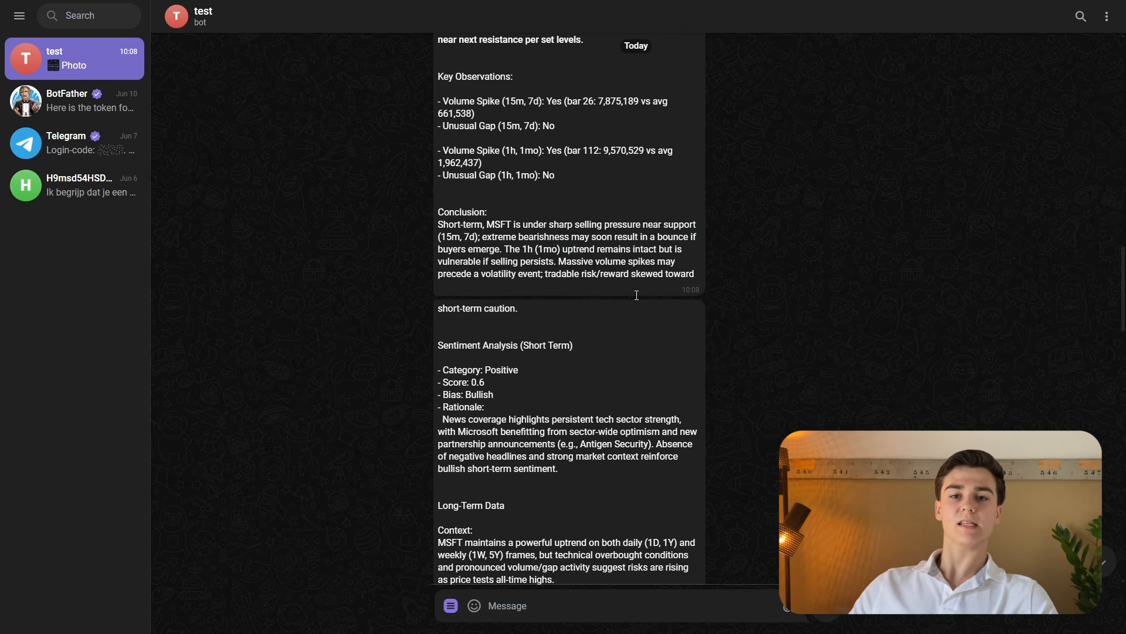
# Read the MSFT report's short-term sentiment analysis, covering its category, score, bias and rationale.
pyautogui.scroll(-1, 639, 300)
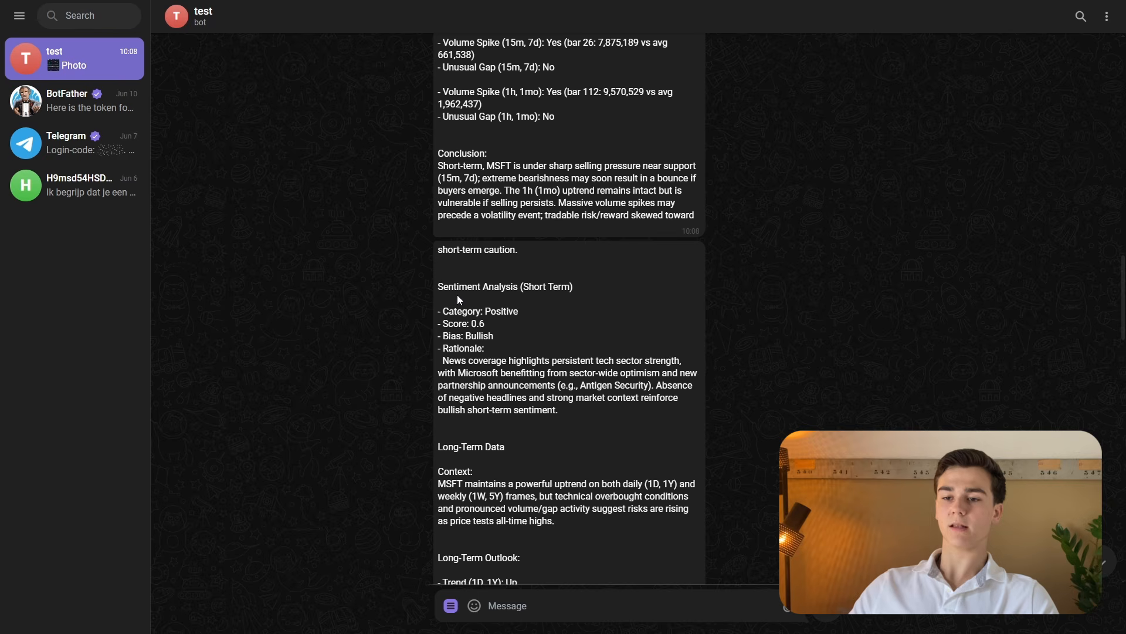
pyautogui.scroll(-1, 603, 245)
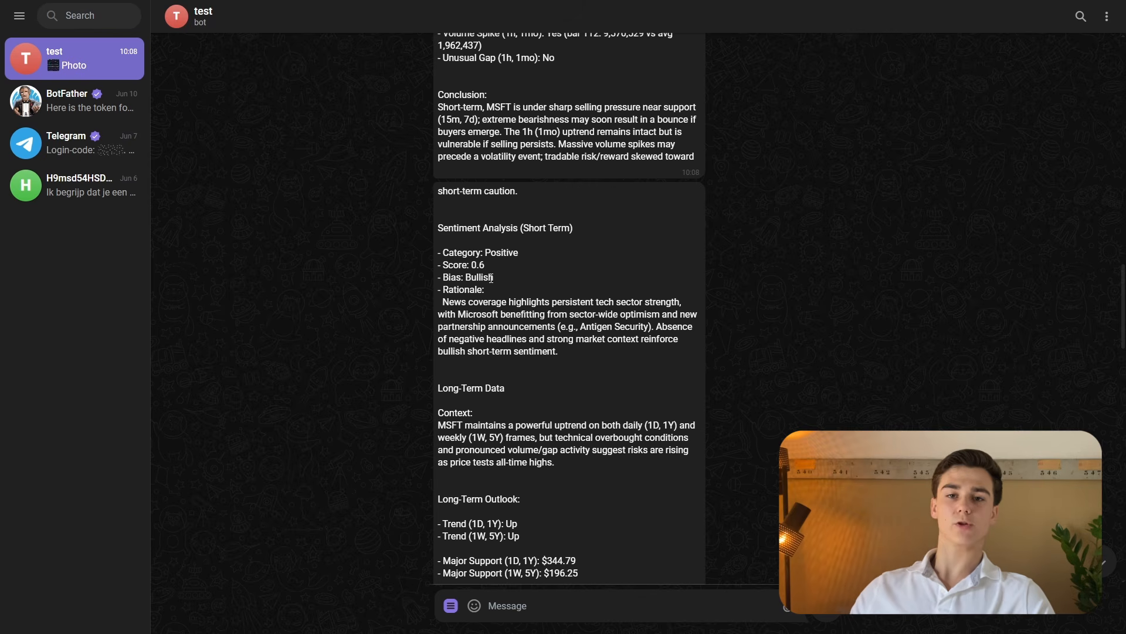
pyautogui.scroll(-2, 668, 409)
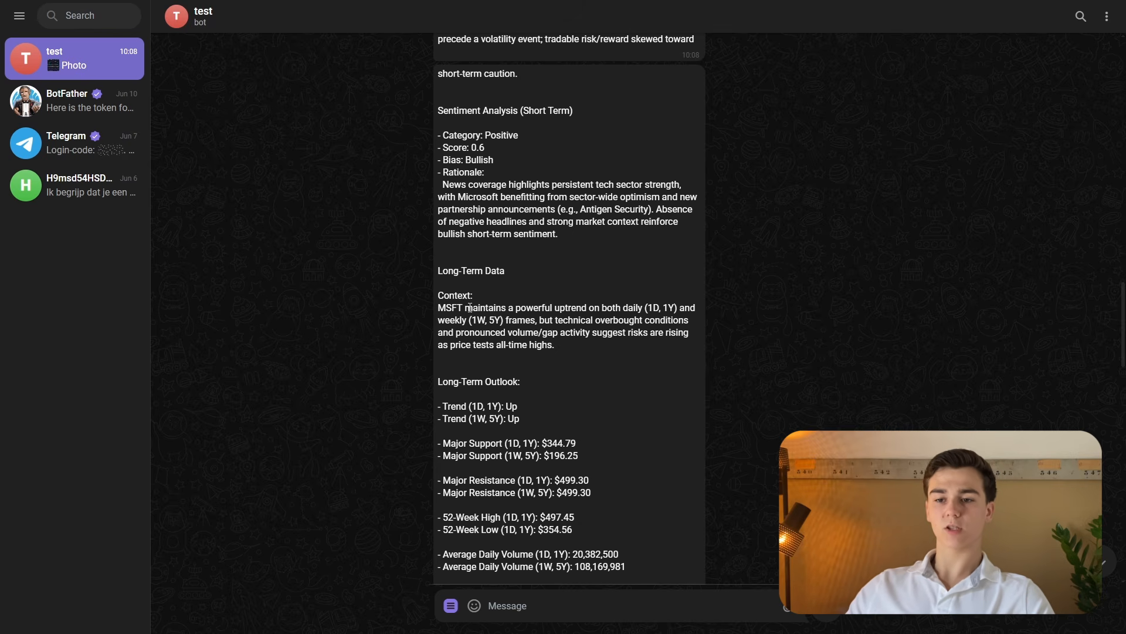
# Review the report's long-term context and outlook, covering trend, support, resistance, 52-week range, average volume and volatility.
pyautogui.scroll(-2, 441, 295)
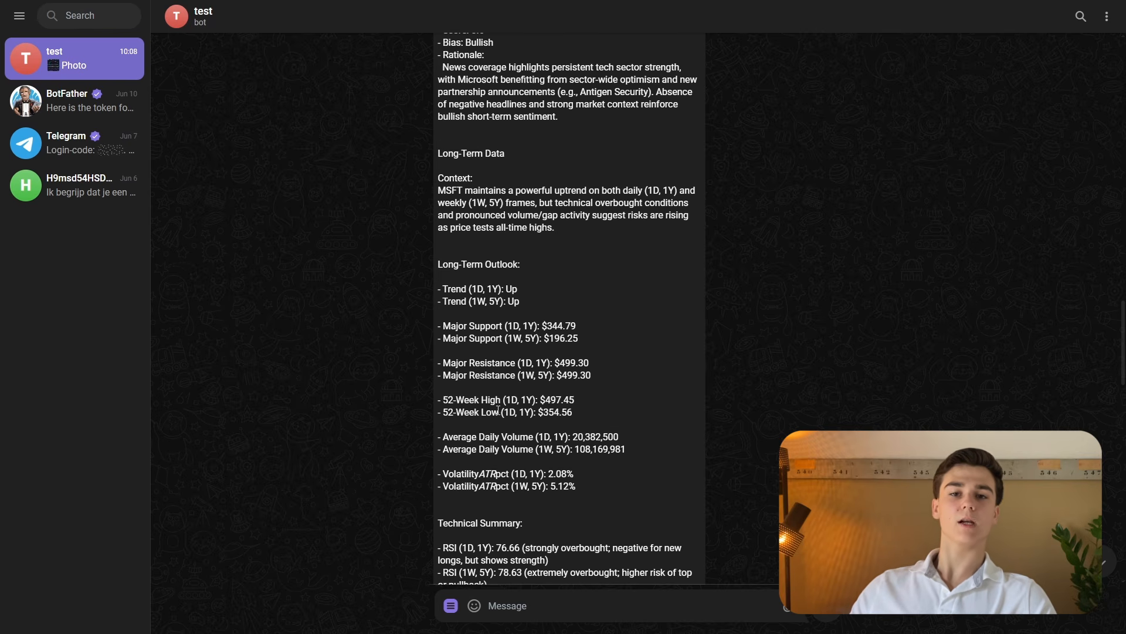
pyautogui.scroll(-1, 496, 369)
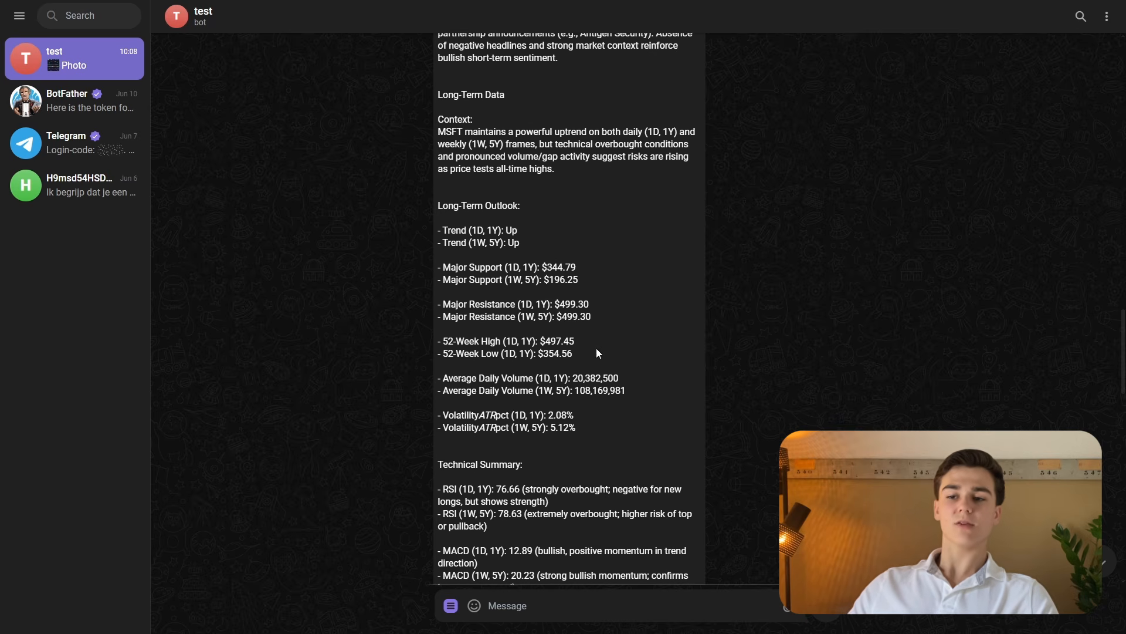
pyautogui.scroll(1, 598, 354)
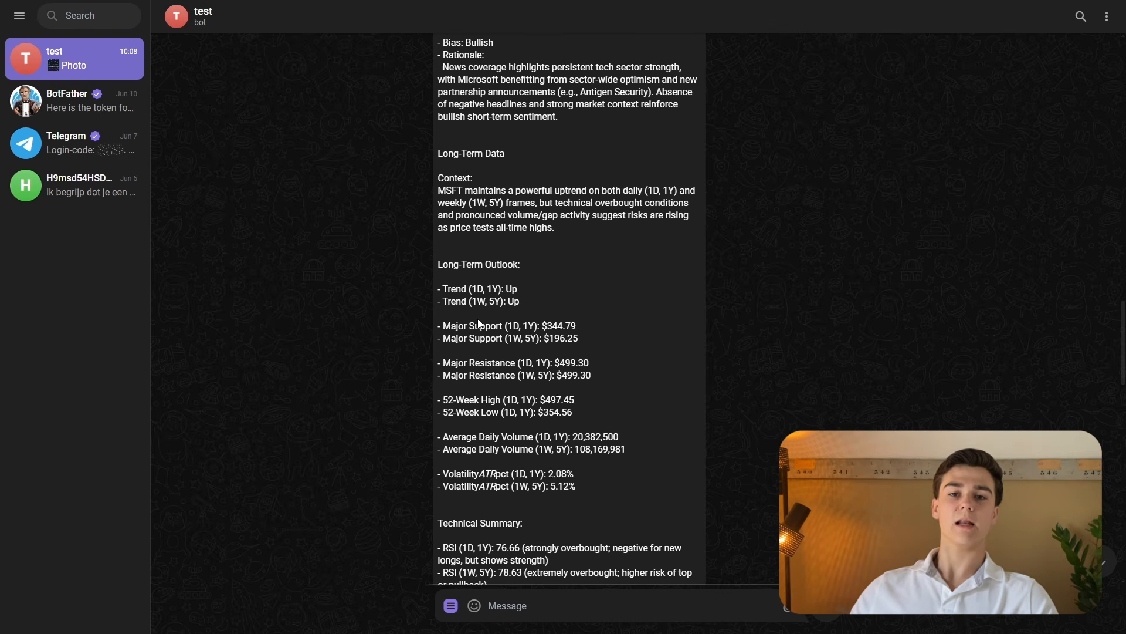
# Review the report's long-term technical summary, covering RSI, MACD, MA50, MA200 and volume trend.
pyautogui.scroll(-2, 480, 324)
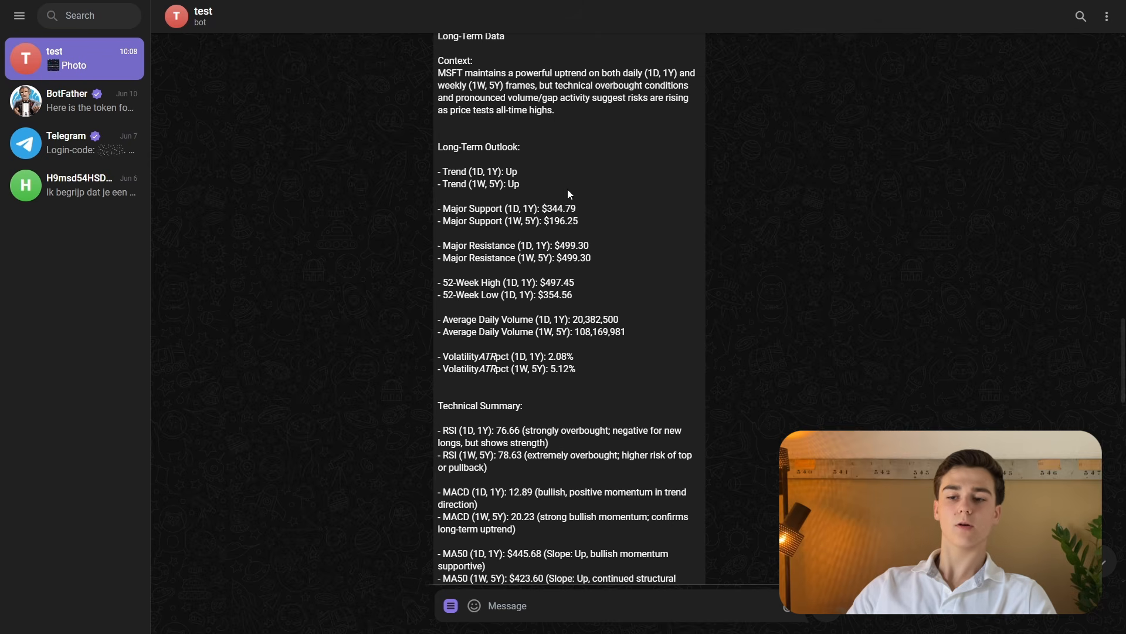
pyautogui.scroll(-4, 566, 195)
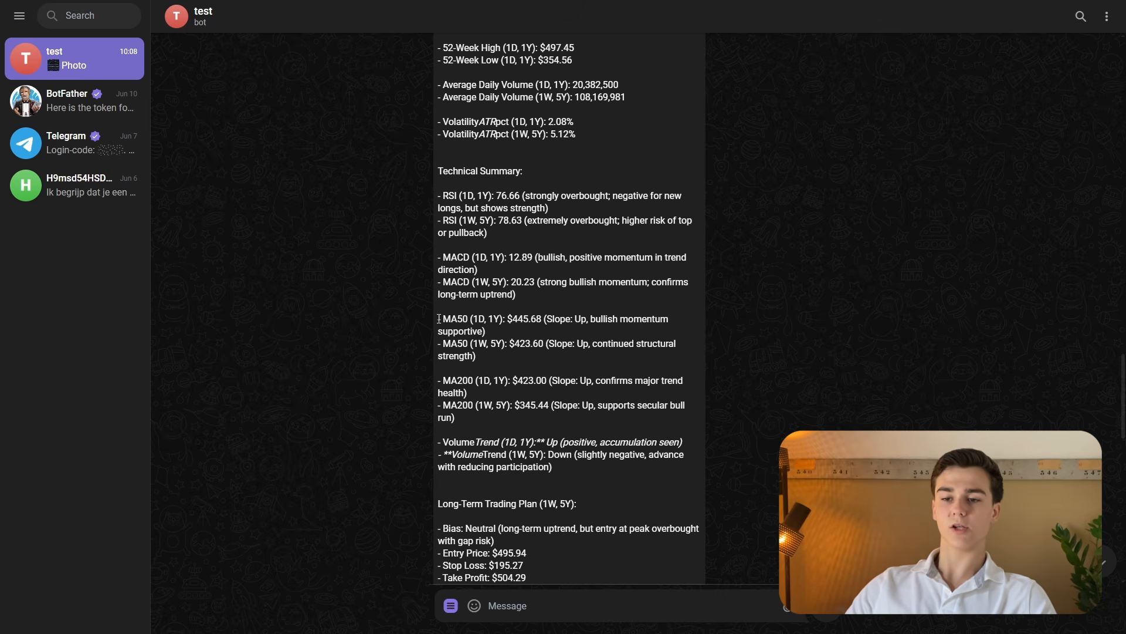
pyautogui.scroll(-1, 510, 367)
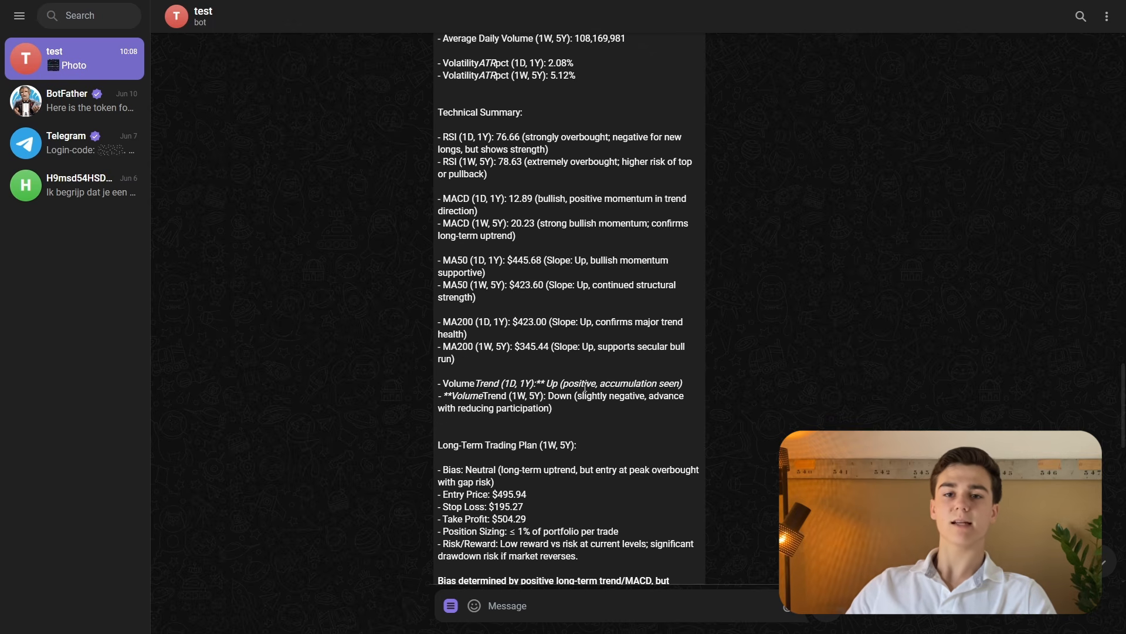
# Examine the long-term trading plan, its key observations and the conclusion in the report.
pyautogui.scroll(-2, 585, 387)
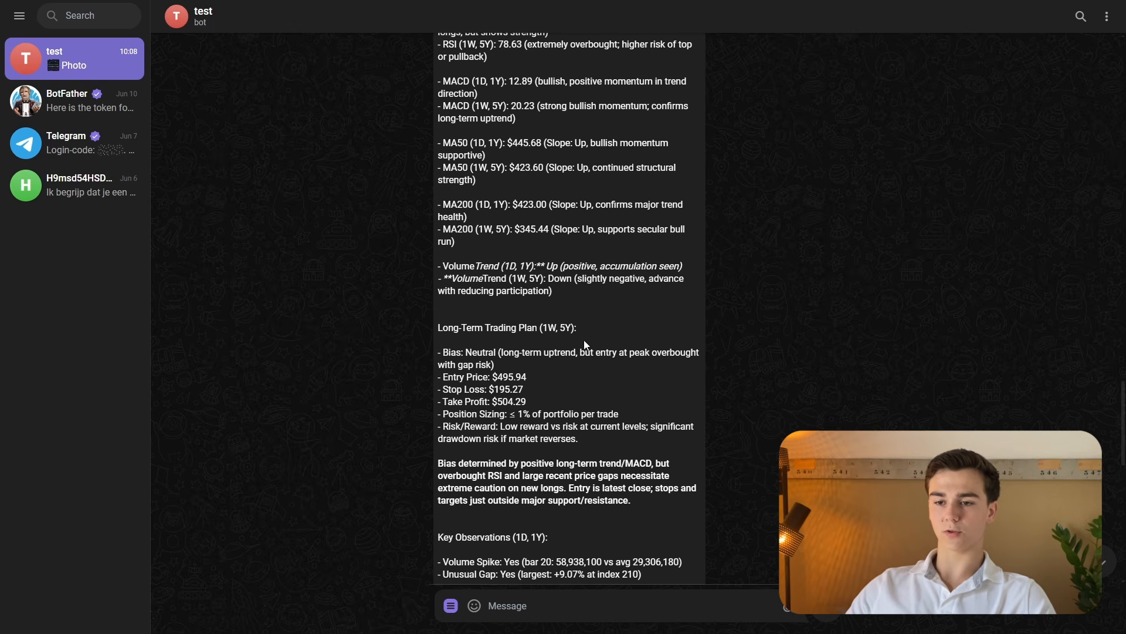
pyautogui.scroll(-1, 607, 306)
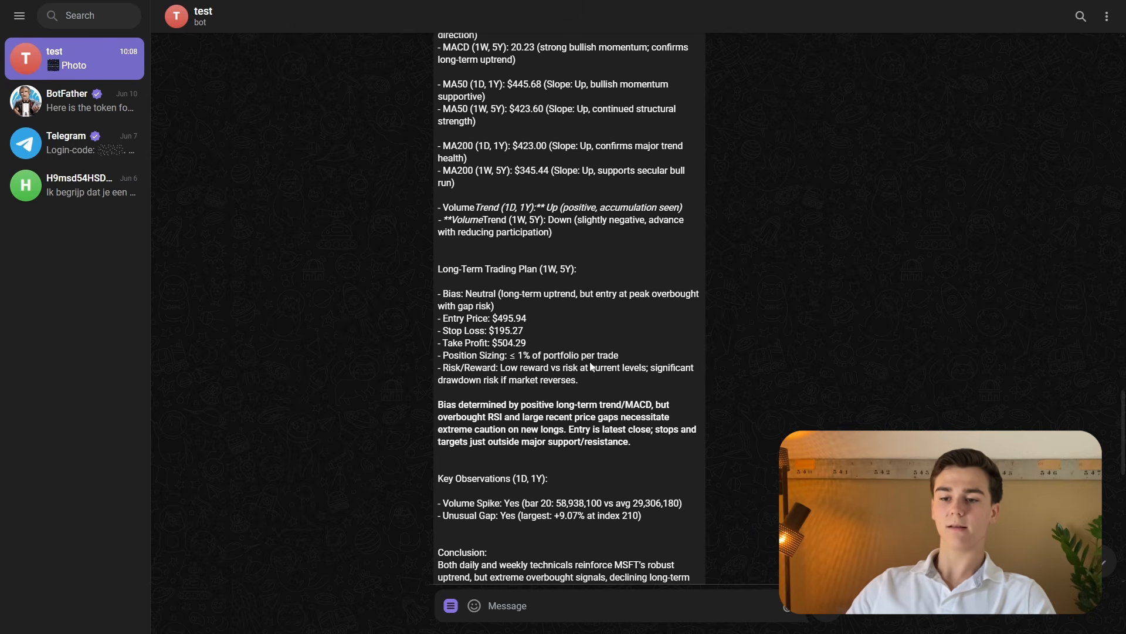
pyautogui.scroll(-3, 592, 366)
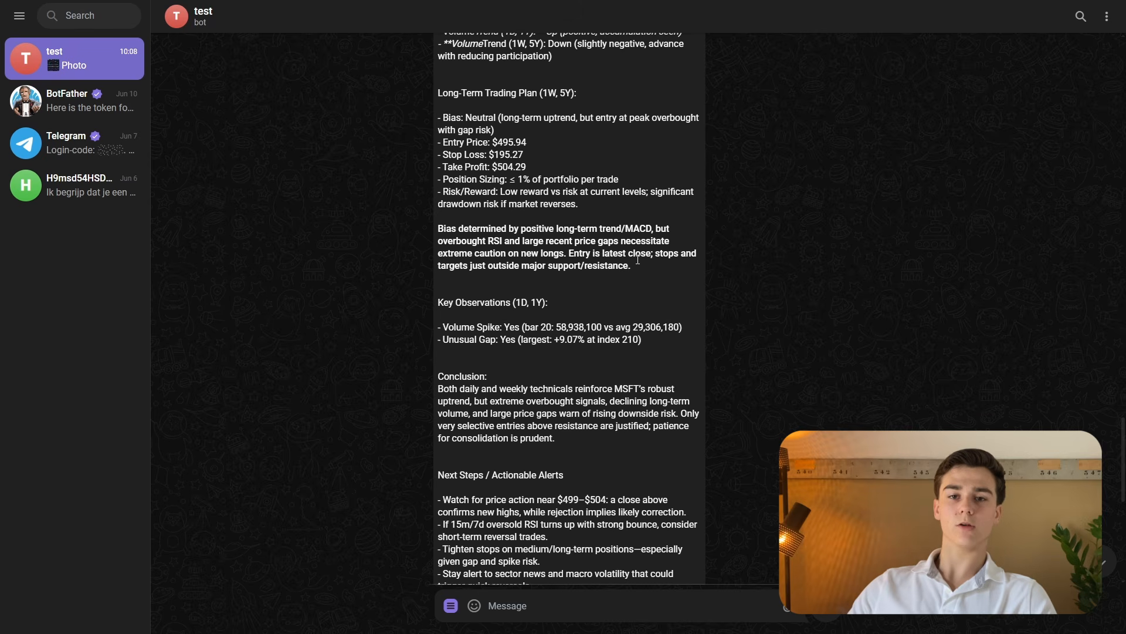
pyautogui.scroll(-1, 638, 259)
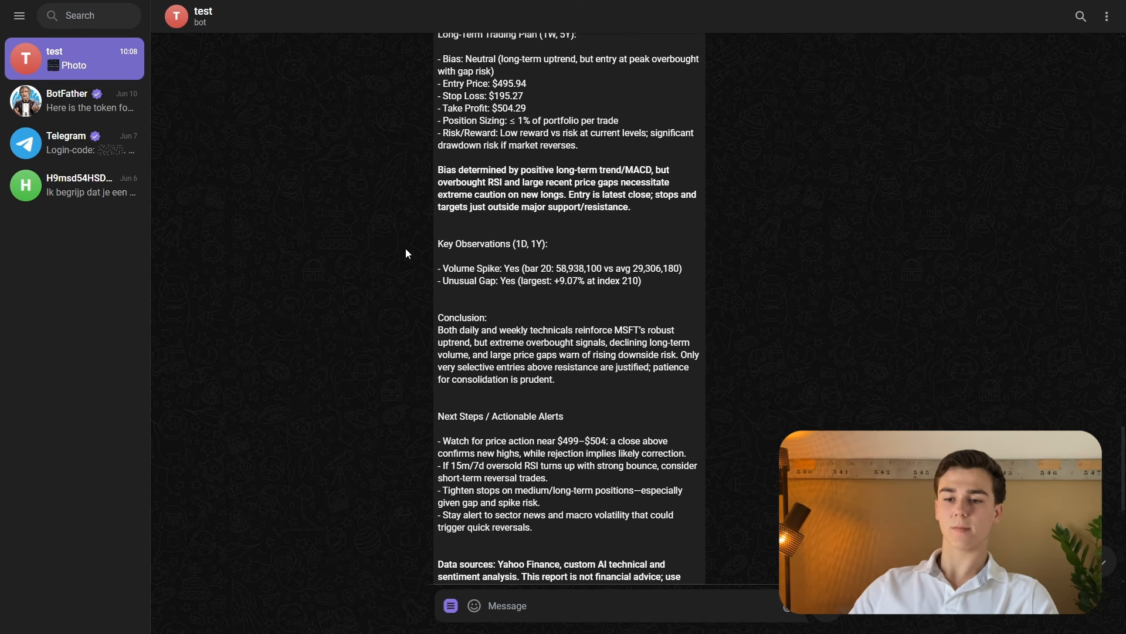
# Read the report's Next Steps / Actionable Alerts, including the advice on tightening stops.
pyautogui.scroll(-2, 477, 343)
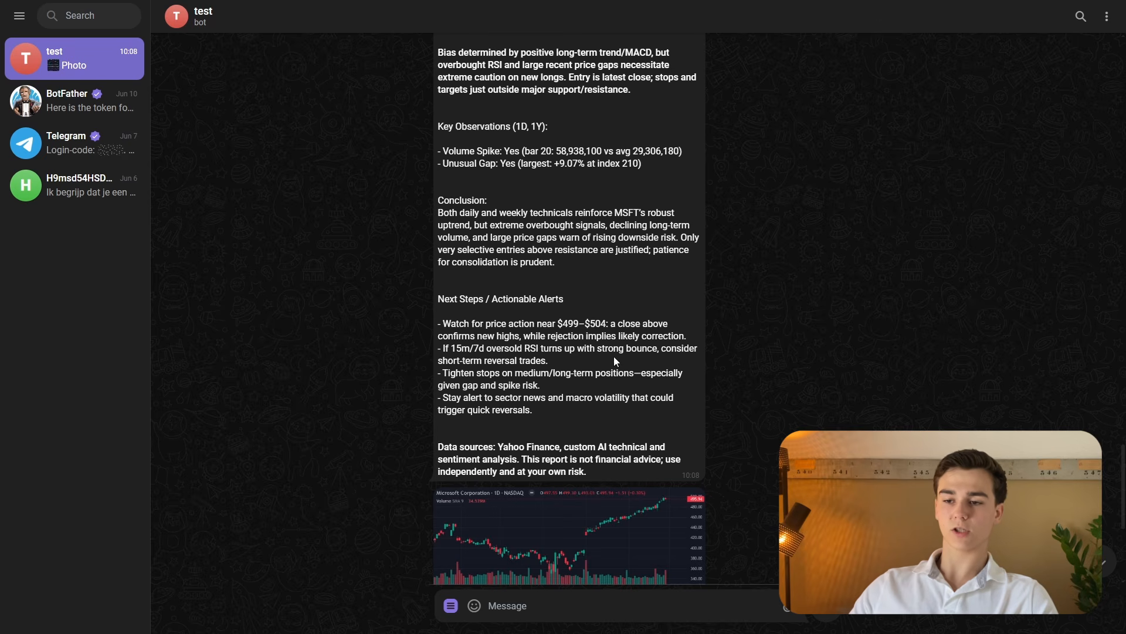
pyautogui.moveTo(521, 373); pyautogui.dragTo(485, 373)
pyautogui.click(576, 370)
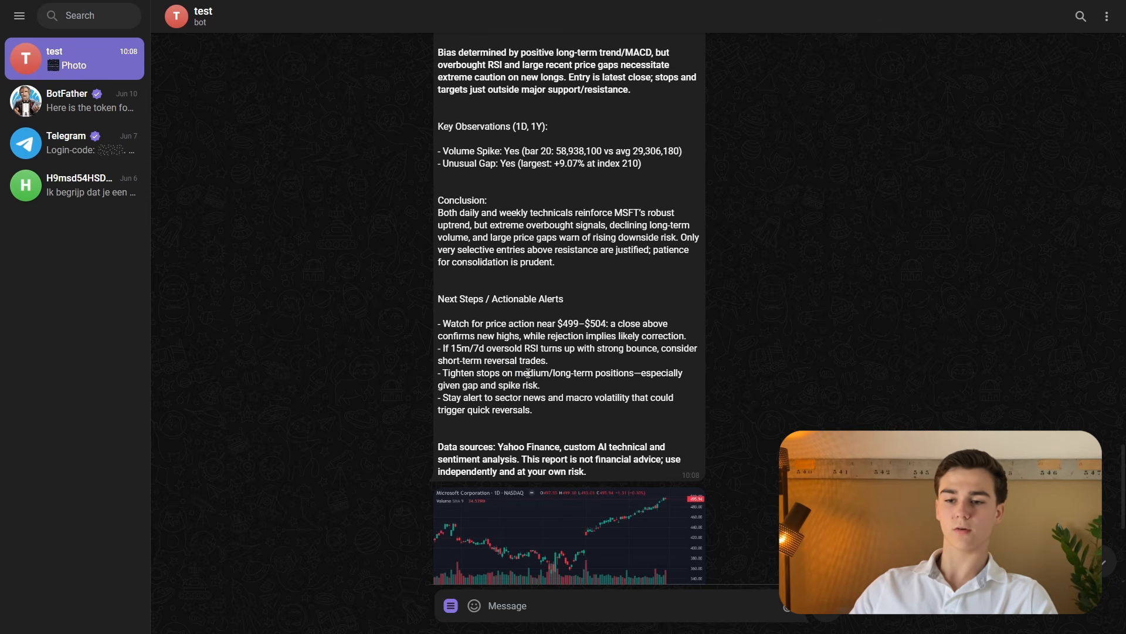
# View the Microsoft daily chart image enlarged, close it and continue to the weekly chart.
pyautogui.scroll(-3, 777, 319)
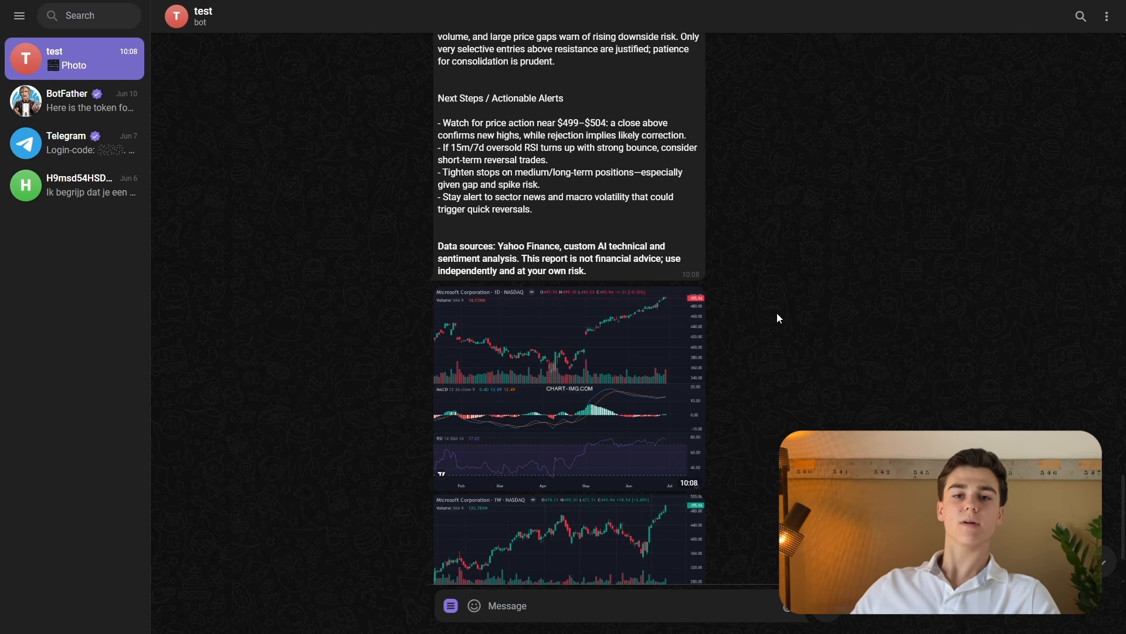
pyautogui.click(546, 422)
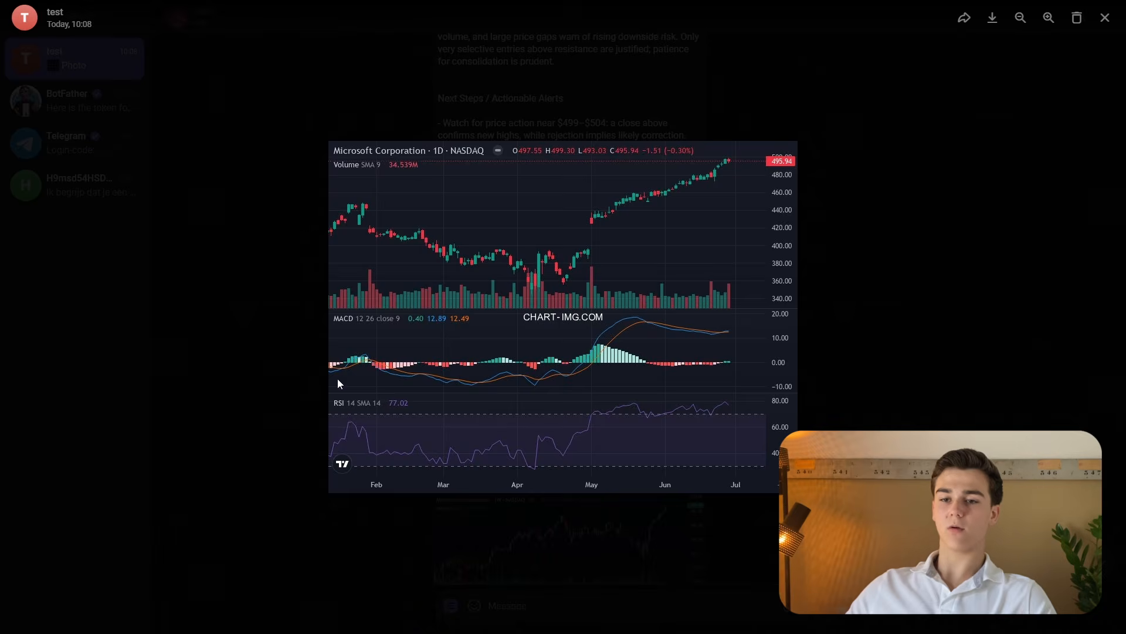
pyautogui.click(369, 80)
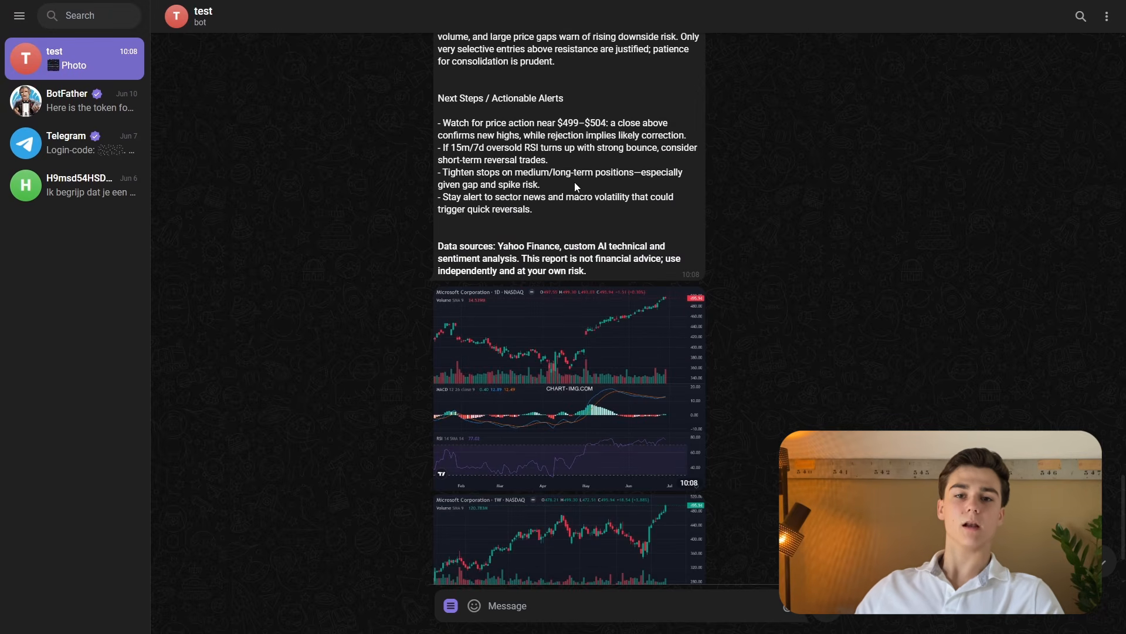
pyautogui.scroll(-2, 576, 185)
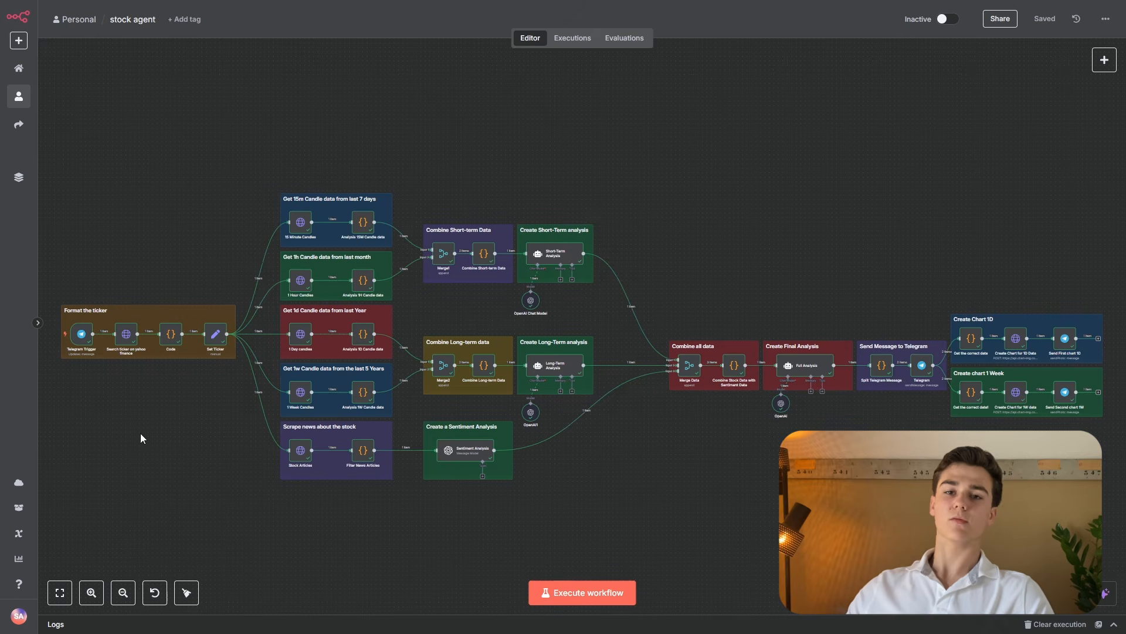
# Inspect the Telegram Trigger node's parameters and JSON output in the Format the ticker group, and return to the canvas.
pyautogui.moveTo(114, 408); pyautogui.dragTo(222, 407)
pyautogui.scroll(5, 168, 396)
pyautogui.moveTo(203, 353); pyautogui.dragTo(465, 473)
pyautogui.scroll(2, 412, 437)
pyautogui.click(460, 334)
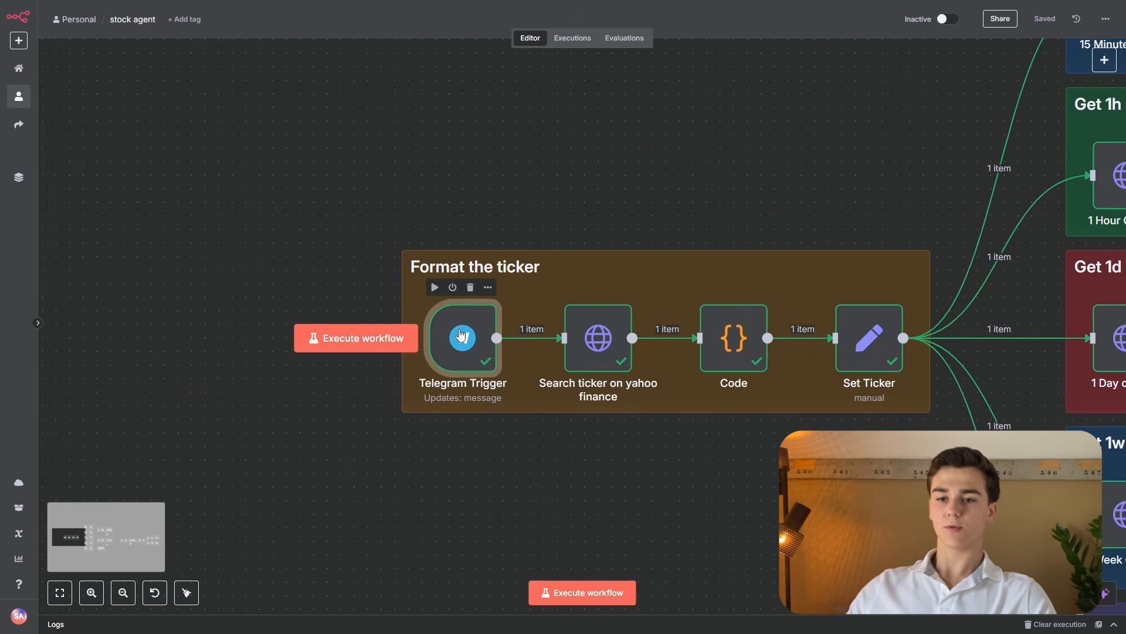
pyautogui.doubleClick(461, 335)
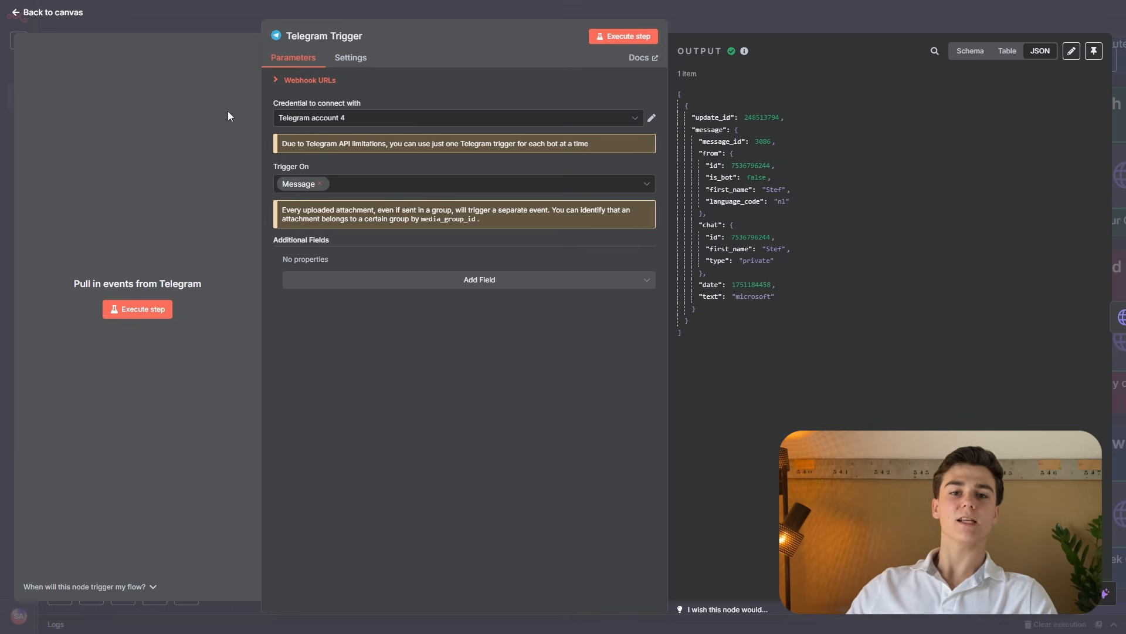
pyautogui.click(215, 24)
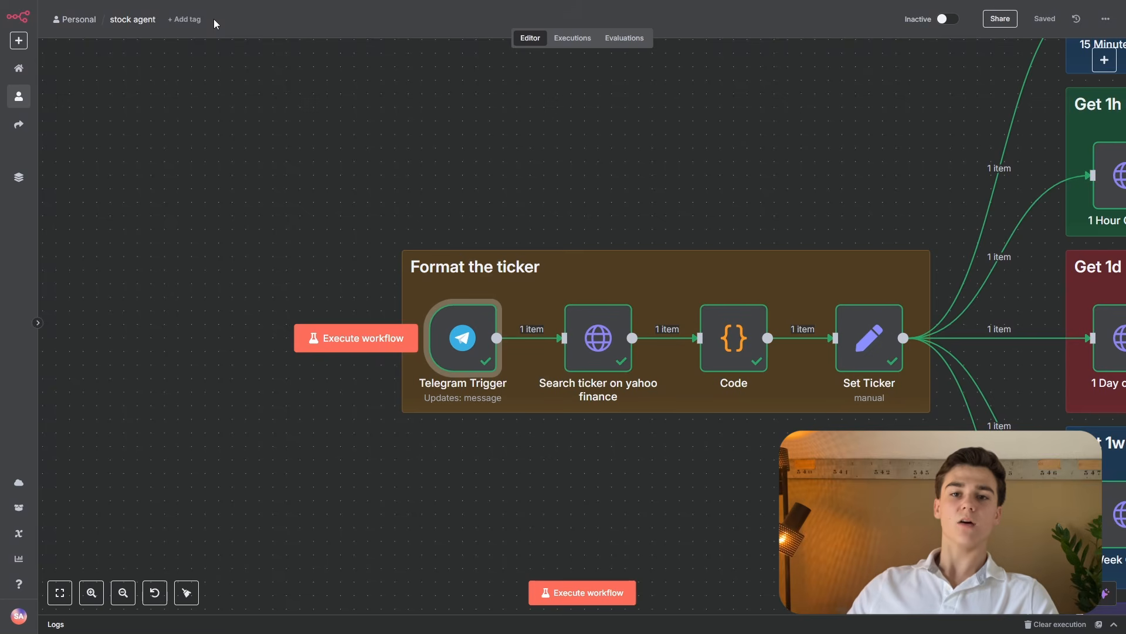
# Open the Search ticker on yahoo finance node and examine its request method and URL.
pyautogui.hscroll(3, 739, 143)
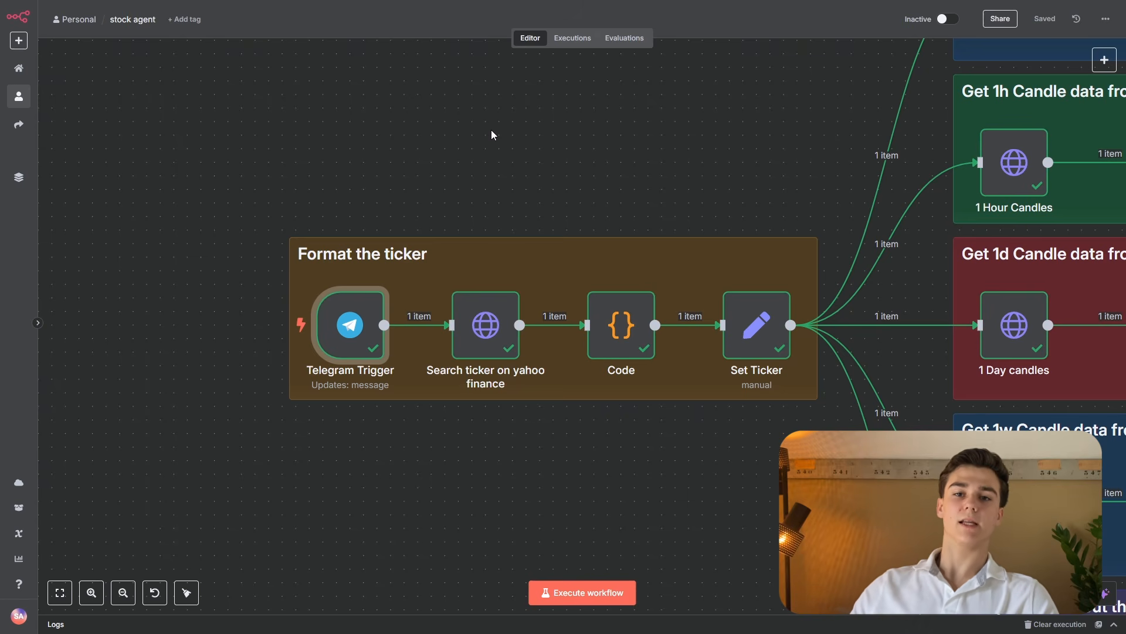
pyautogui.doubleClick(459, 327)
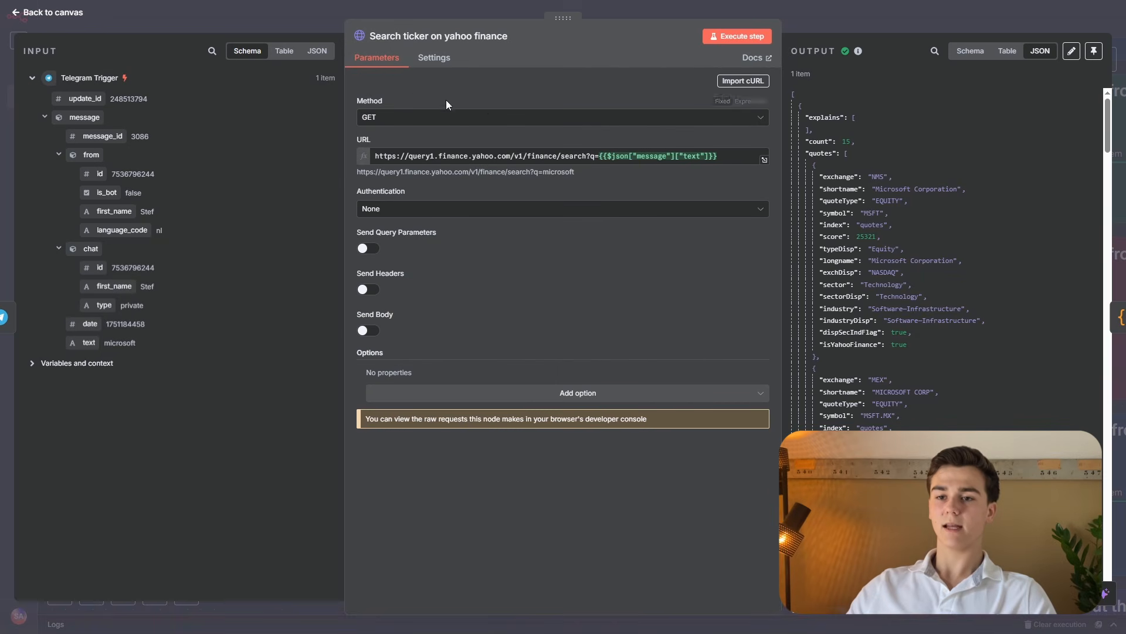
pyautogui.moveTo(374, 156); pyautogui.dragTo(598, 158)
pyautogui.click(614, 122)
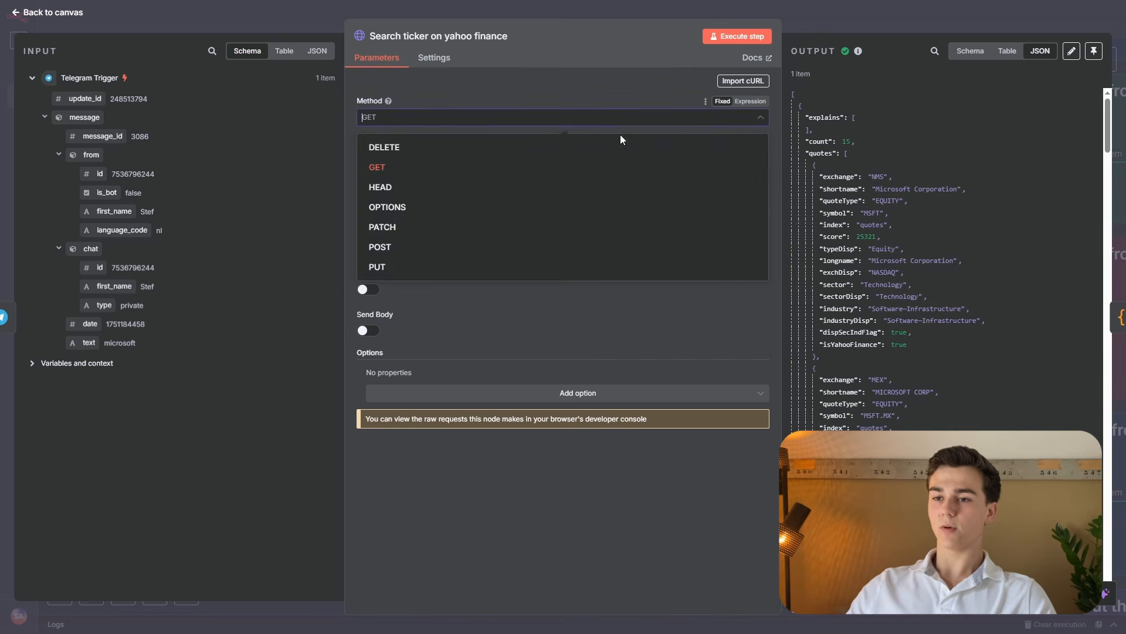
pyautogui.click(607, 80)
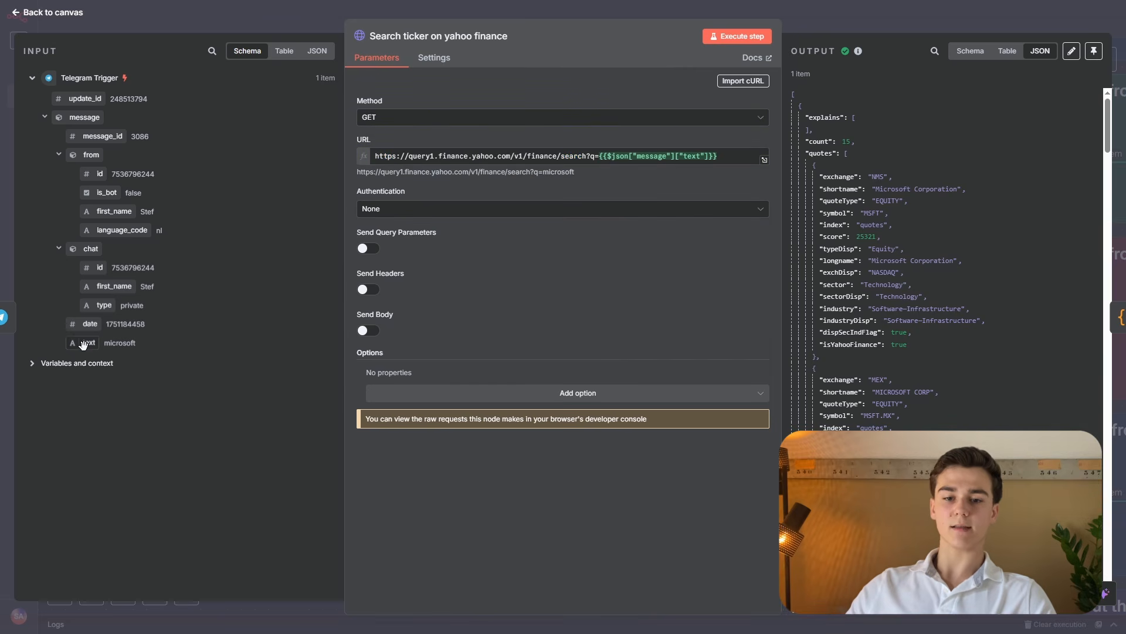
# Add the Telegram message's text field to the end of the request URL and undo the insertion.
pyautogui.moveTo(83, 344); pyautogui.dragTo(747, 162)
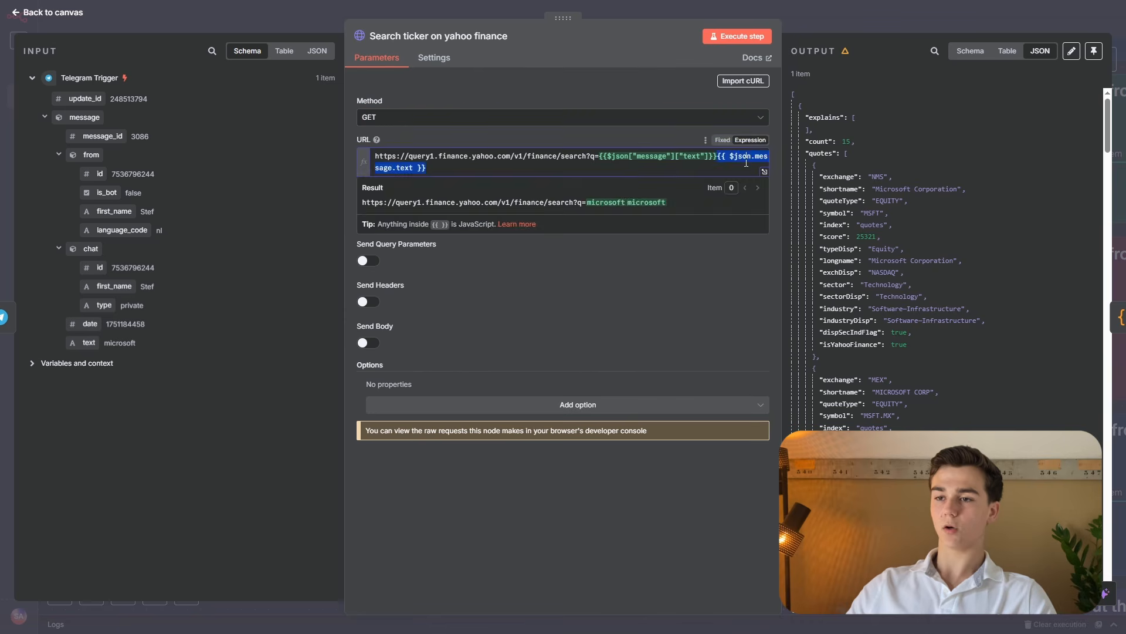
pyautogui.hotkey('ctrl', 'z')
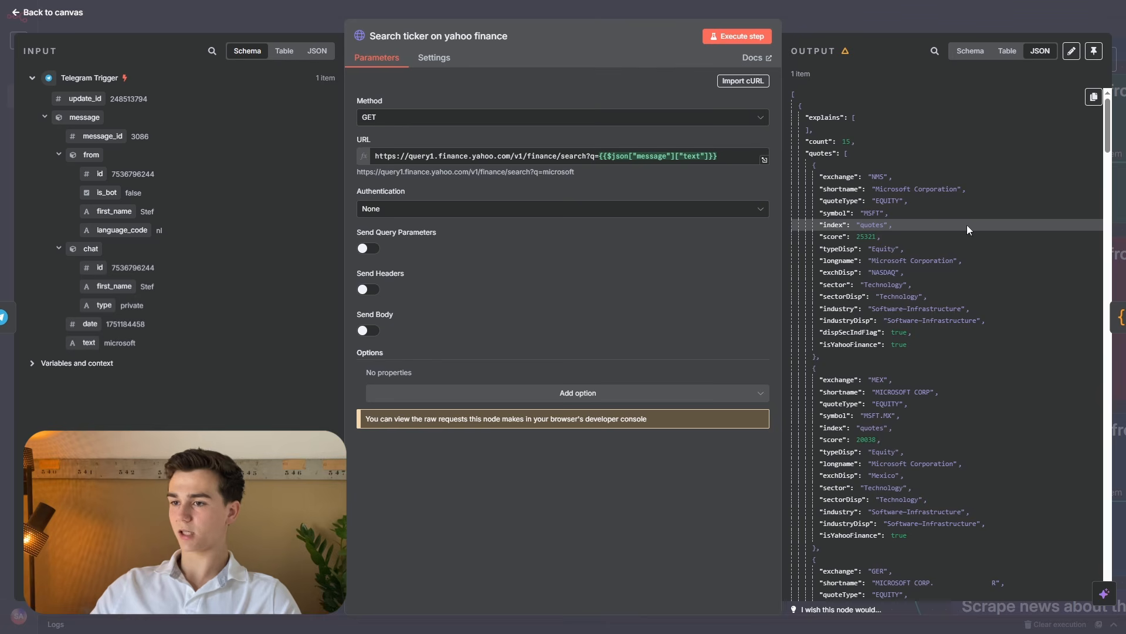
# Look through the quotes in the Yahoo Finance search output and return to the canvas.
pyautogui.scroll(-10, 906, 181)
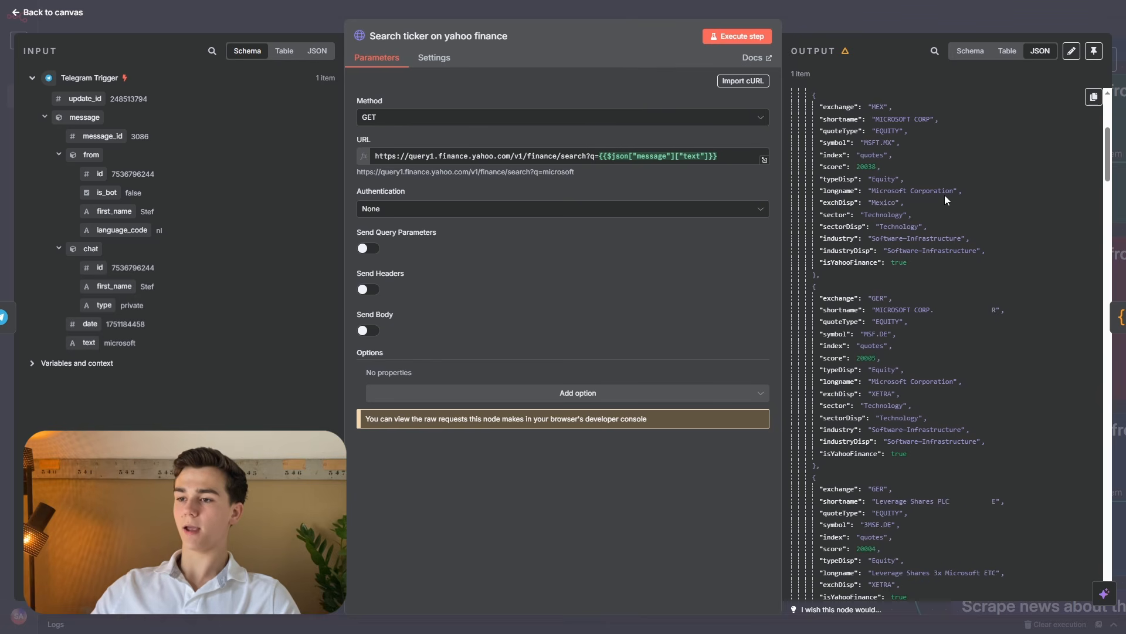
pyautogui.scroll(-10, 1113, 175)
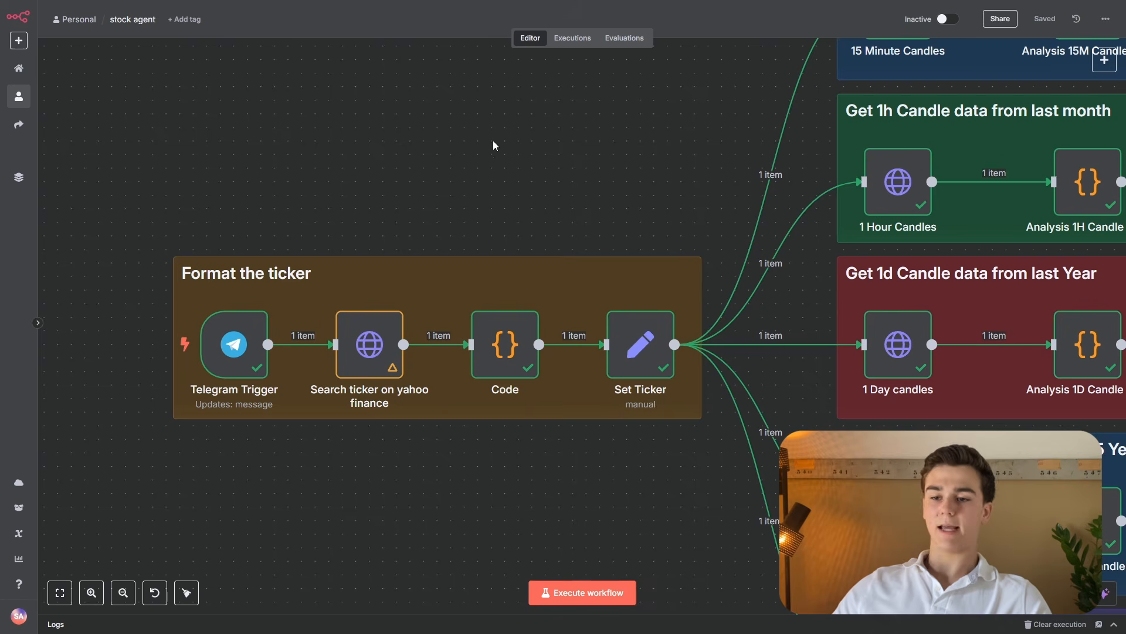
# Inspect the Code node's JavaScript in the expanded editor, highlighting the toUpperCase call, and return to the canvas.
pyautogui.doubleClick(494, 316)
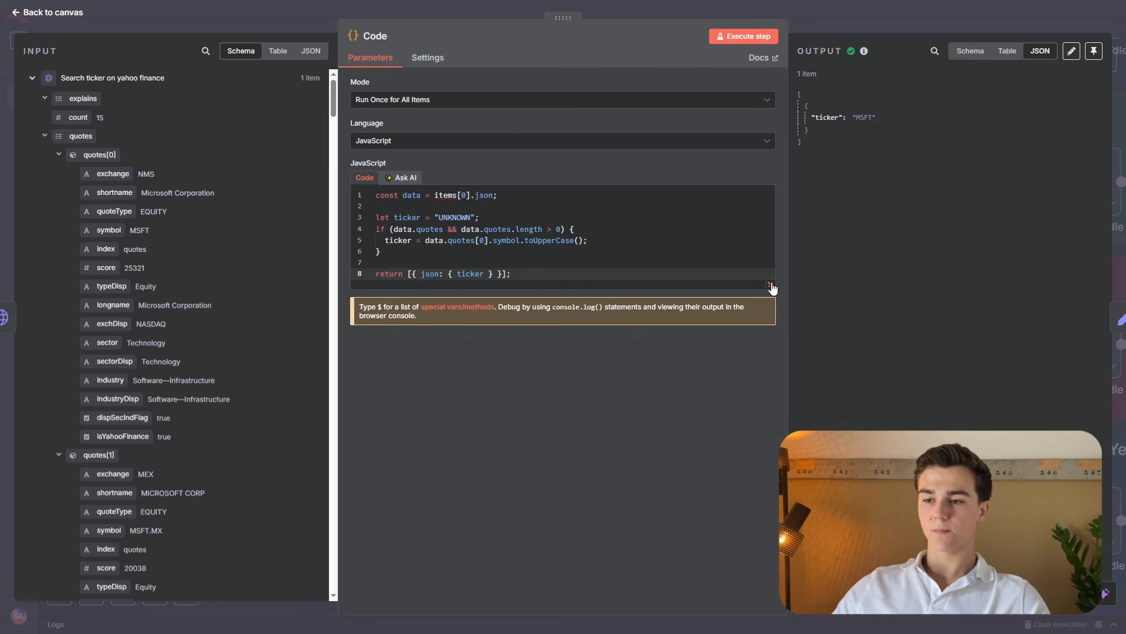
pyautogui.click(771, 285)
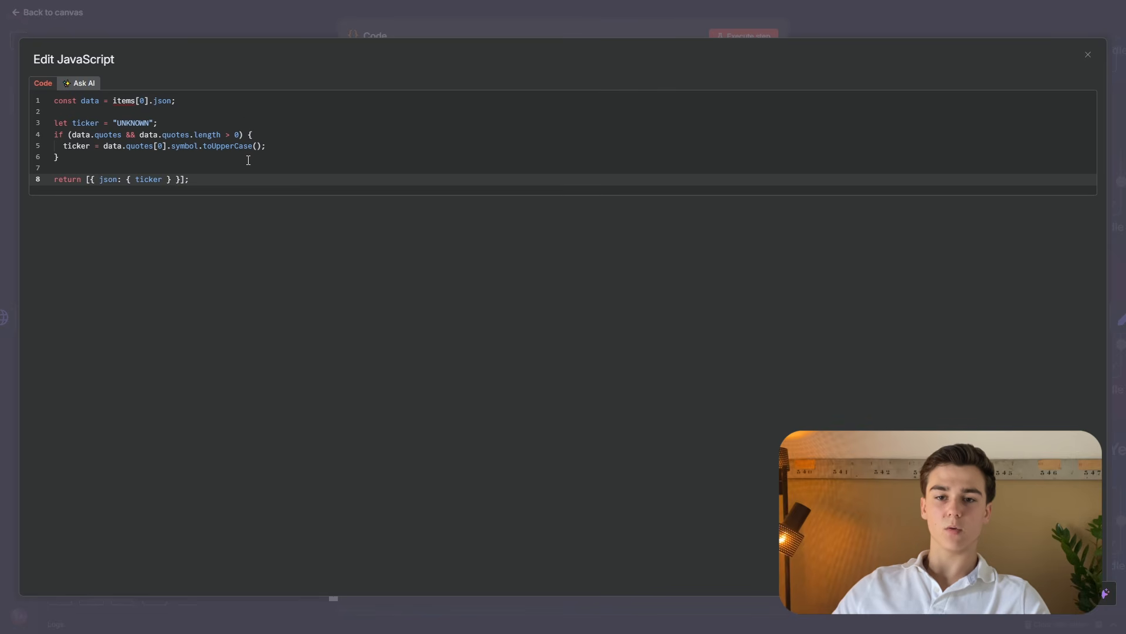
pyautogui.moveTo(203, 151); pyautogui.dragTo(243, 152)
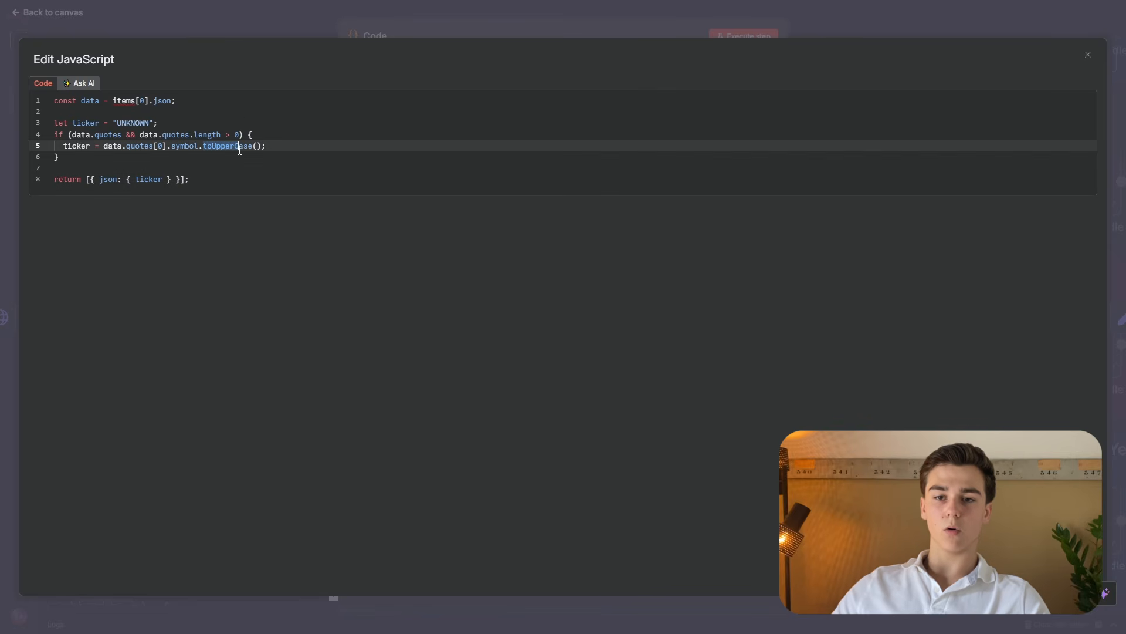
pyautogui.click(246, 178)
pyautogui.click(234, 14)
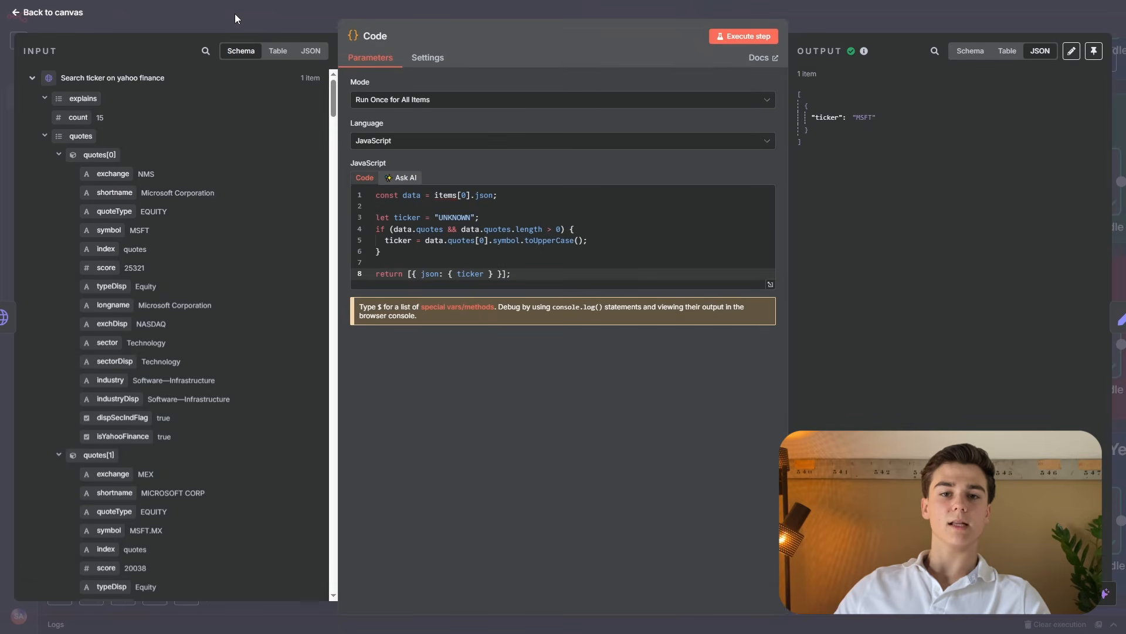
pyautogui.click(235, 19)
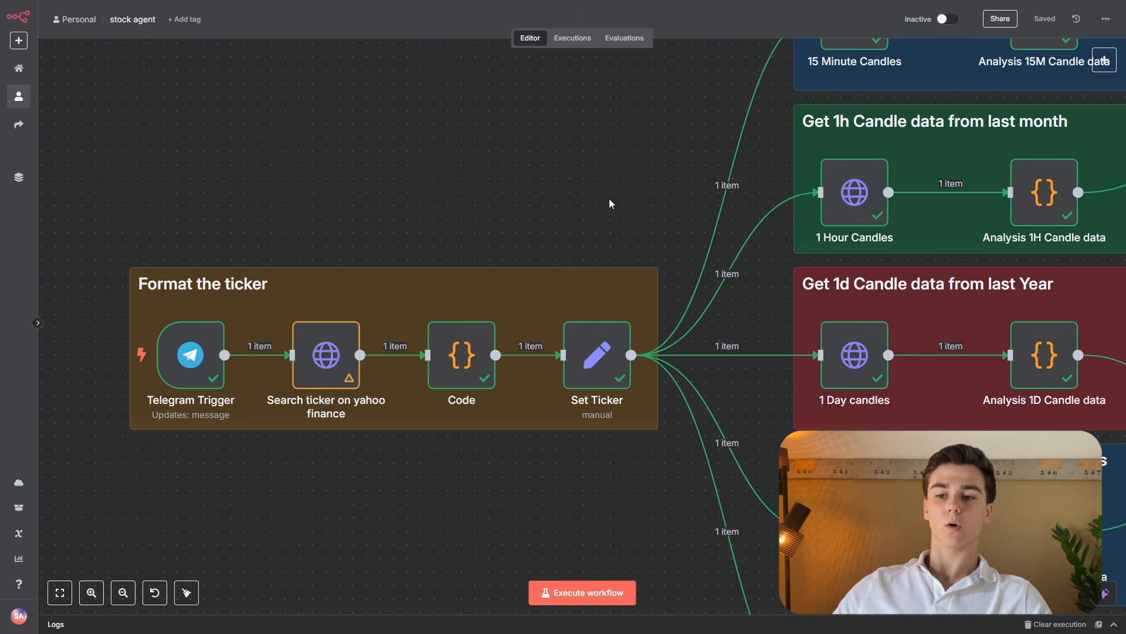
# Open the Set Ticker node, examine how the Code node's ticker is mapped and its data type options, and return to the canvas.
pyautogui.click(619, 361)
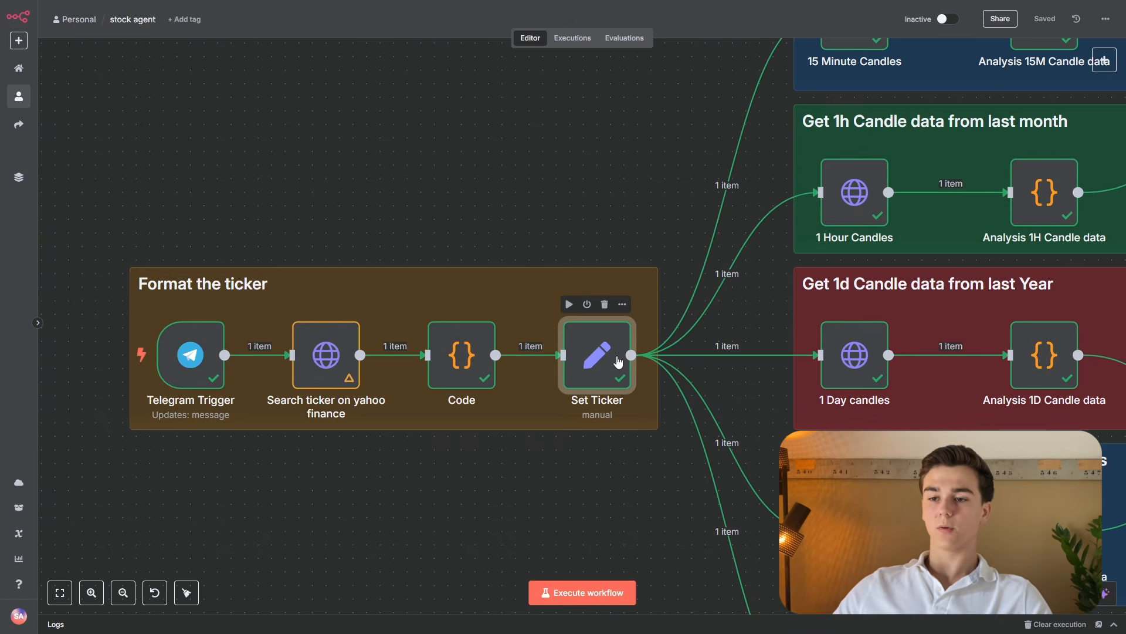
pyautogui.doubleClick(619, 361)
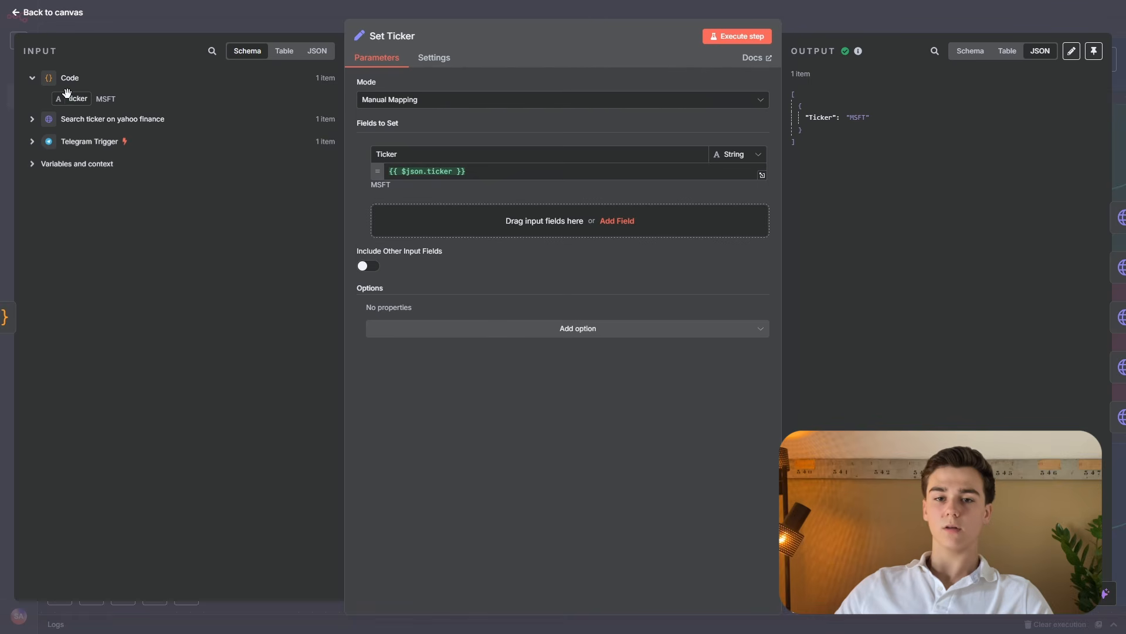
pyautogui.moveTo(67, 92); pyautogui.dragTo(506, 168)
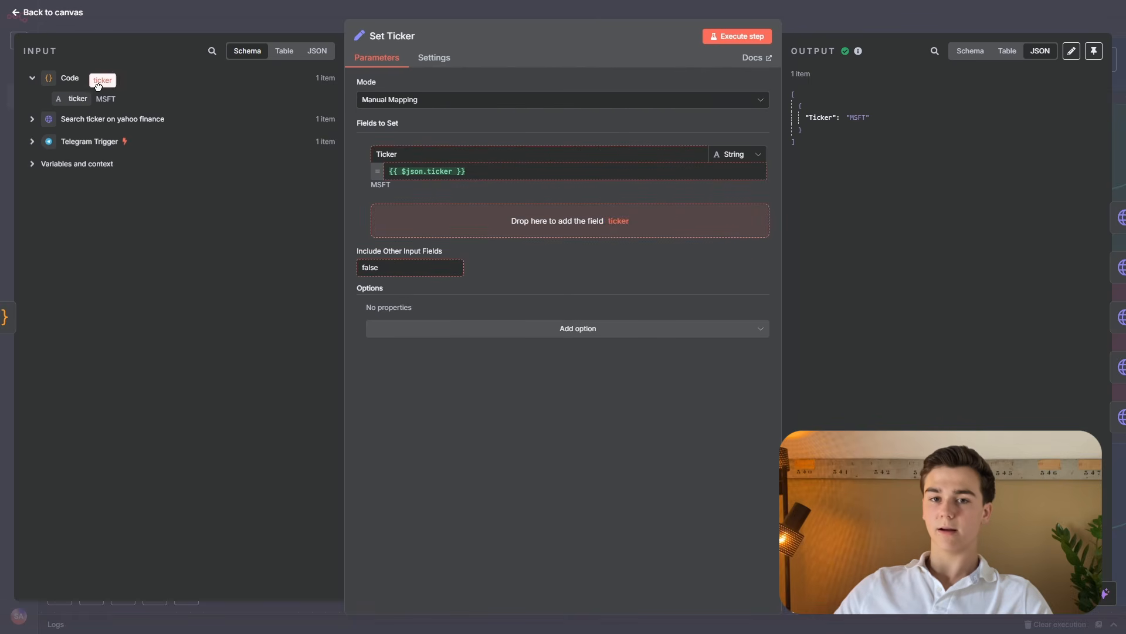
pyautogui.click(718, 156)
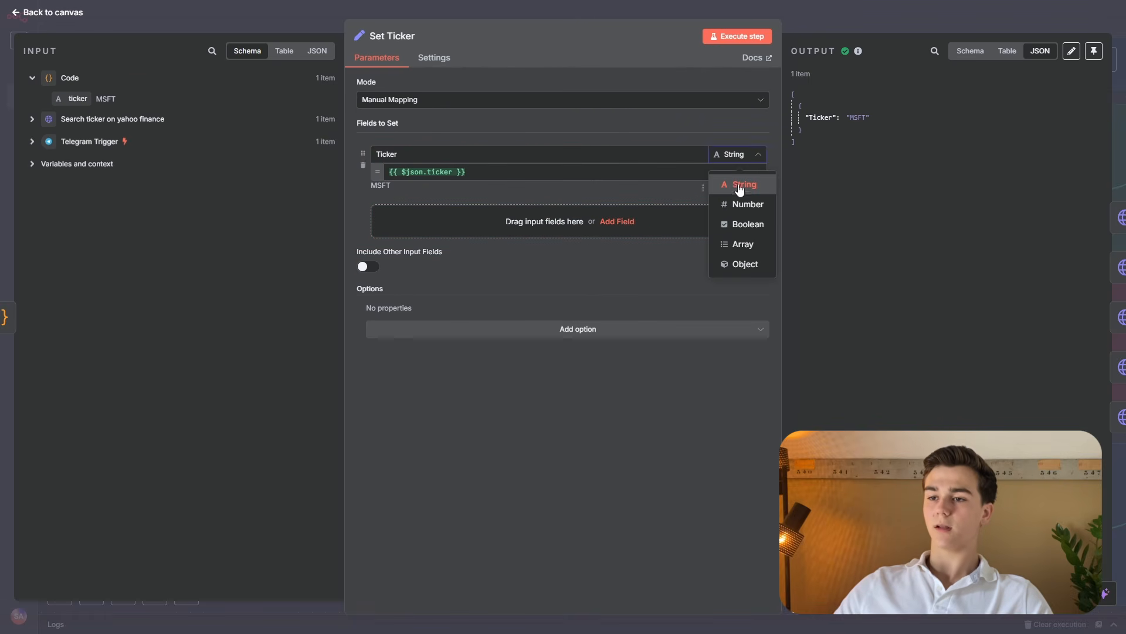
pyautogui.click(597, 126)
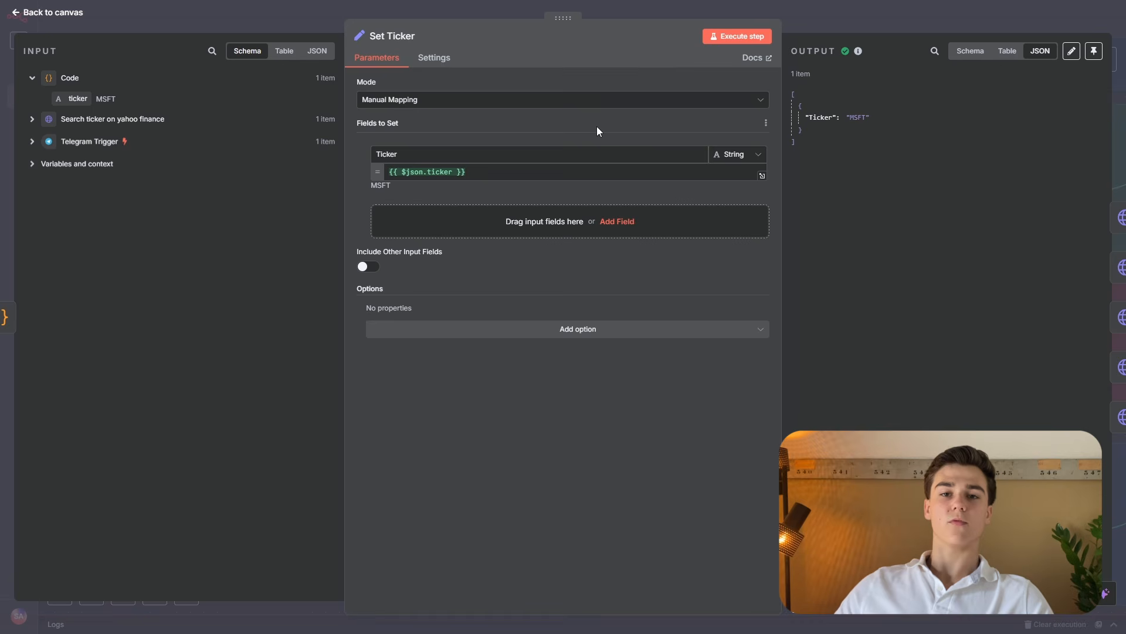
pyautogui.press('Escape')
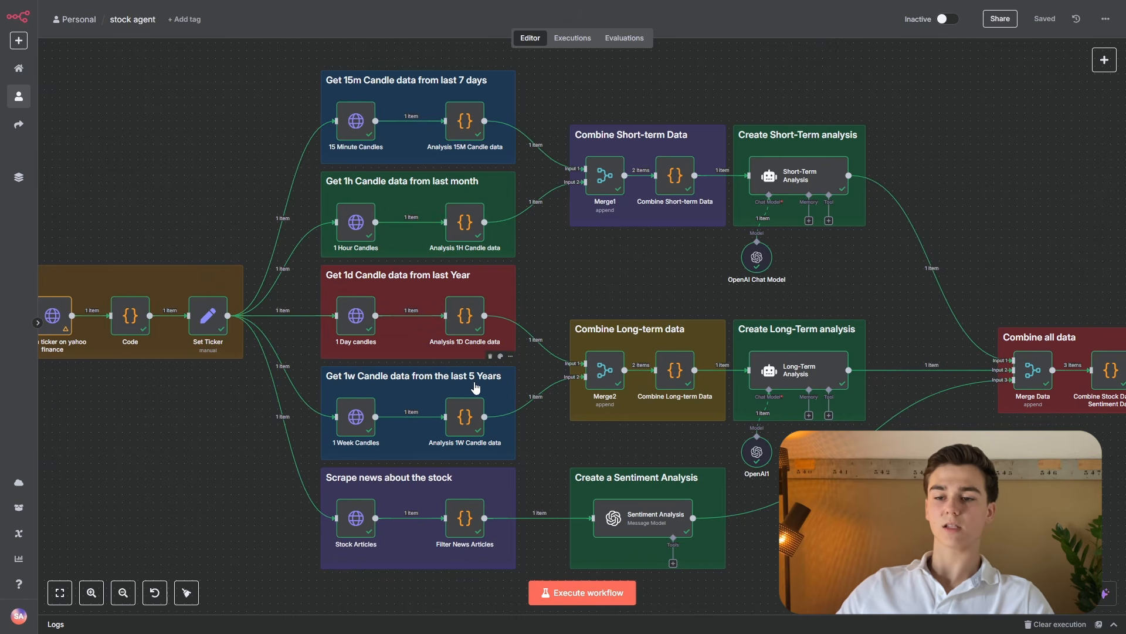
# Highlight the 1d and 1w candle groups together, clear the selection, and highlight the 15m and 1h groups the same way.
pyautogui.moveTo(298, 267); pyautogui.dragTo(534, 461)
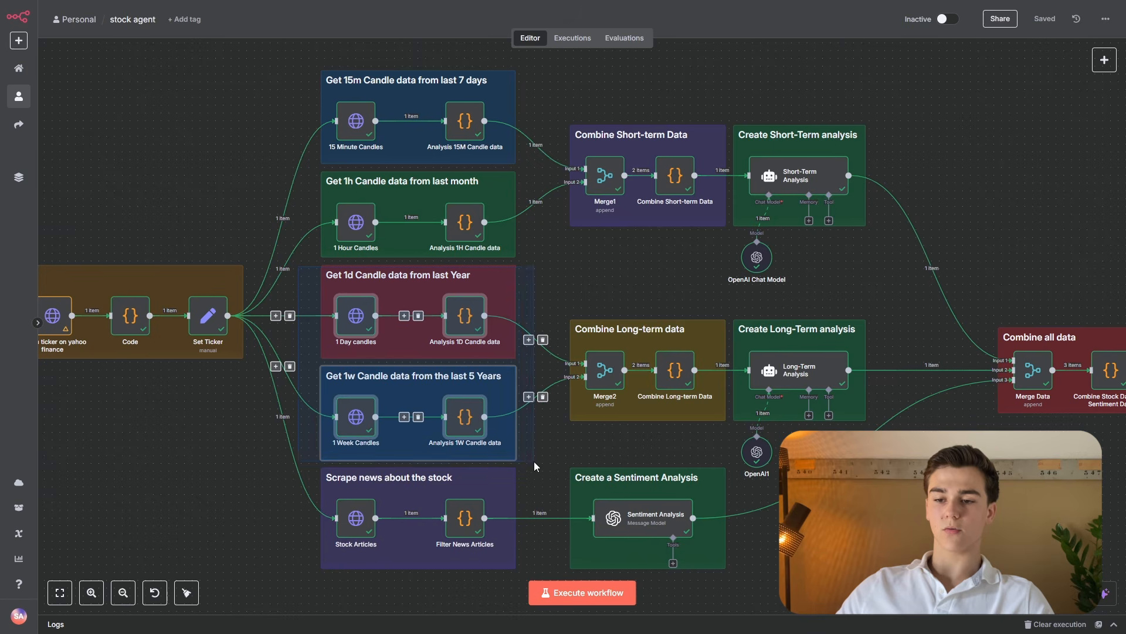
pyautogui.click(533, 460)
pyautogui.moveTo(285, 60); pyautogui.dragTo(544, 255)
pyautogui.click(545, 256)
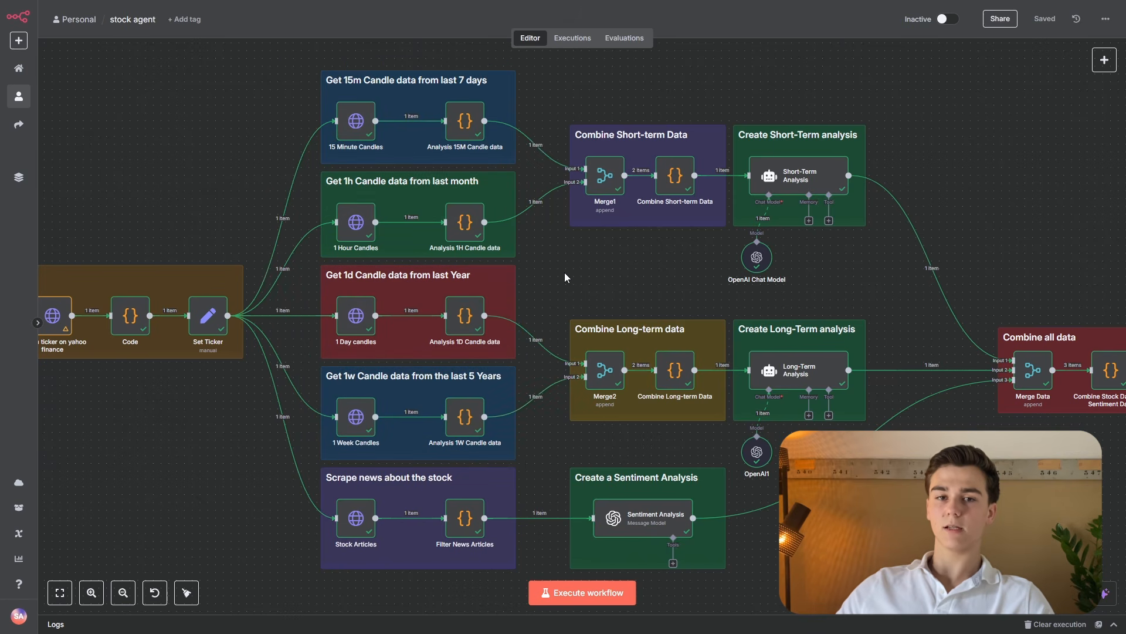
# Open the 15 Minute Candles node and examine its request URL, highlighting the Yahoo Finance address and the Ticker input it uses.
pyautogui.scroll(5, 561, 279)
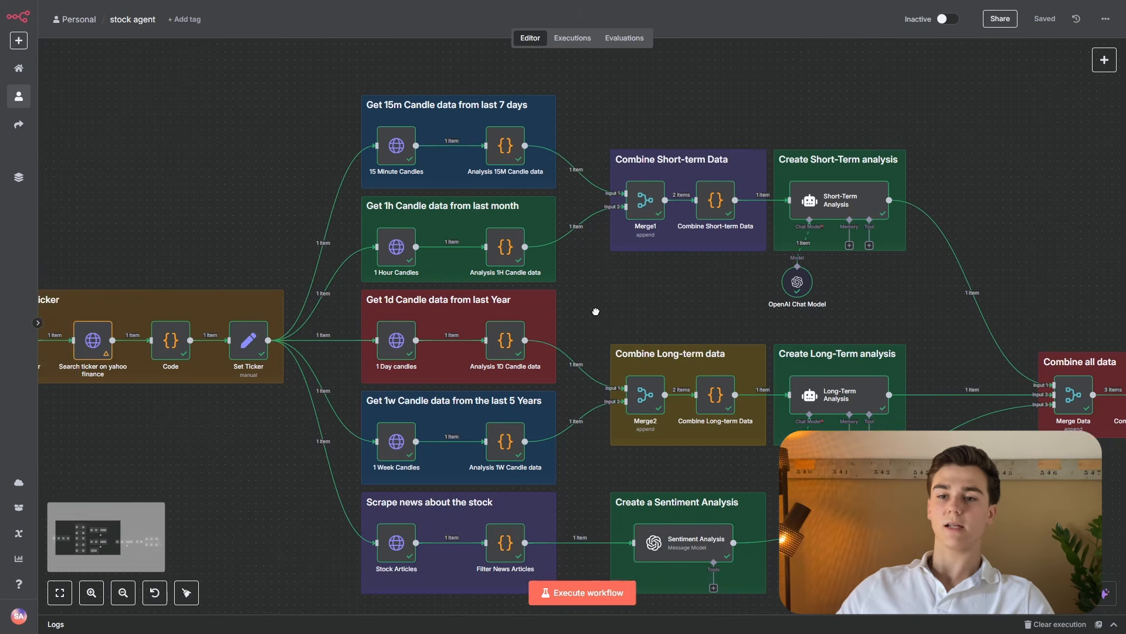
pyautogui.scroll(1, 554, 361)
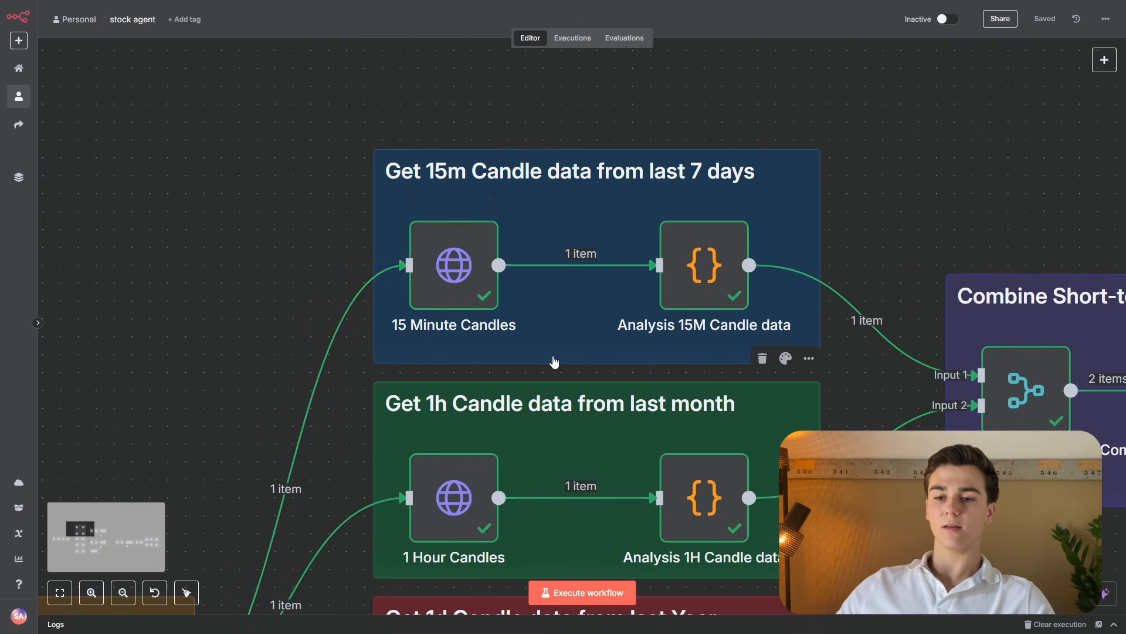
pyautogui.doubleClick(473, 272)
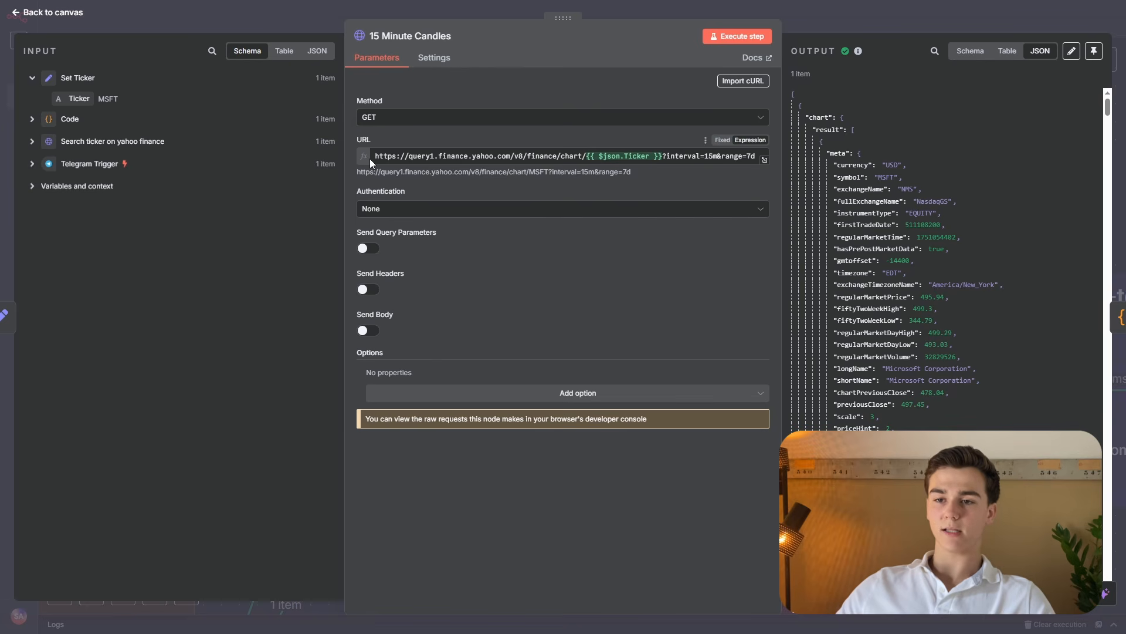
pyautogui.moveTo(376, 157); pyautogui.dragTo(537, 166)
pyautogui.click(576, 142)
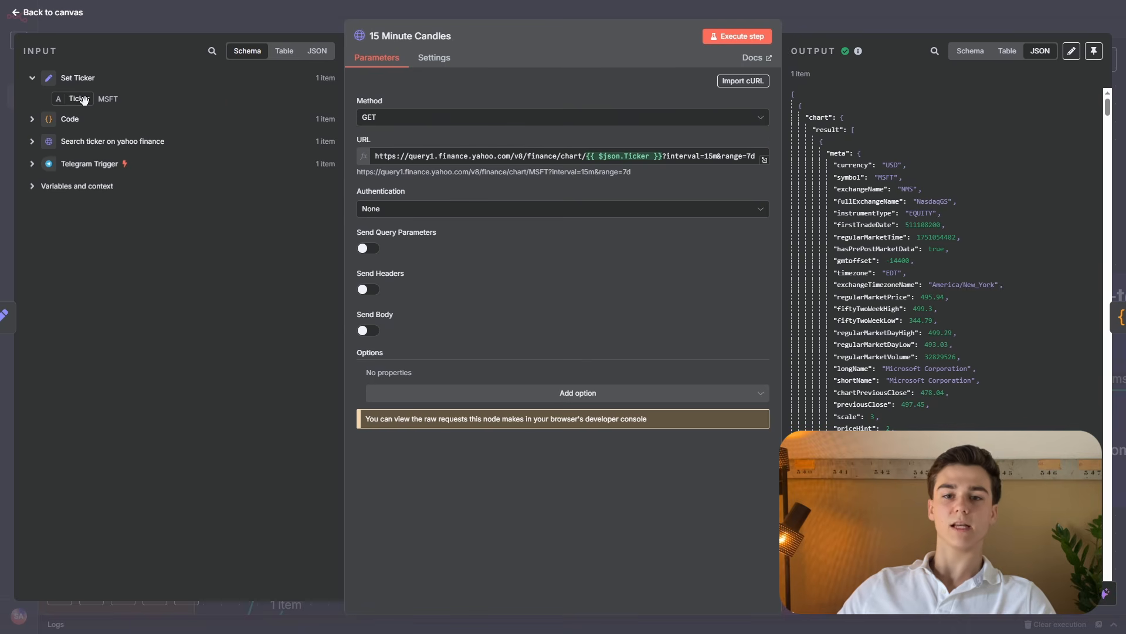
pyautogui.moveTo(84, 100)
pyautogui.mouseDown()
pyautogui.moveTo(203, 103)
pyautogui.moveTo(627, 164)
pyautogui.moveTo(82, 99)
pyautogui.mouseUp()
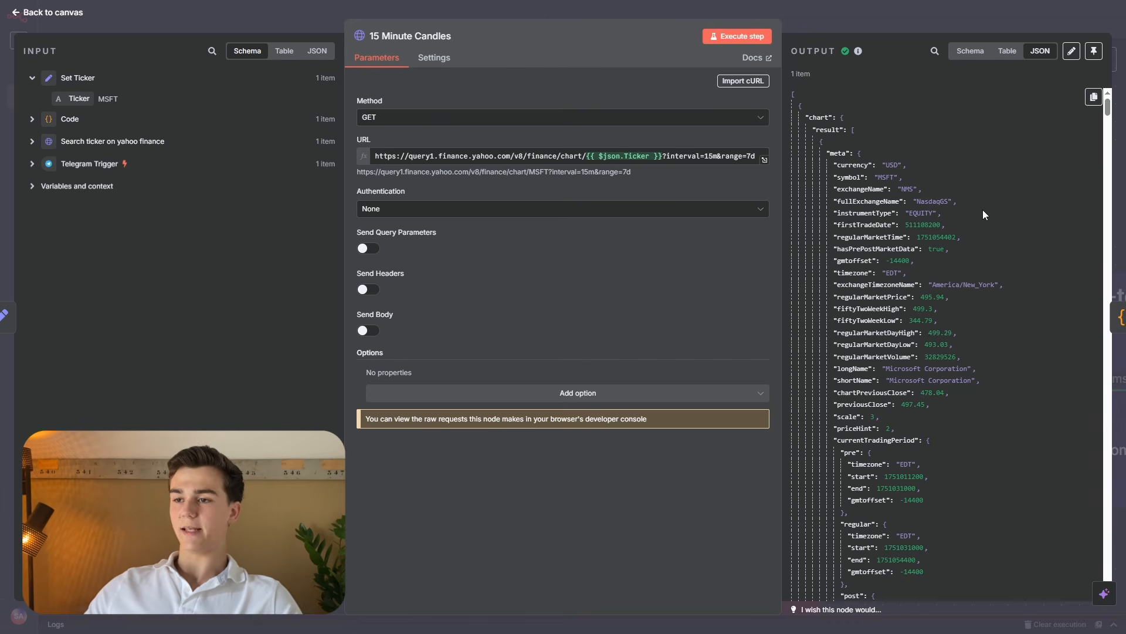
# Look through the candle values in the 15 Minute Candles JSON output and return to the canvas.
pyautogui.scroll(-1, 1108, 111)
pyautogui.moveTo(1109, 111); pyautogui.dragTo(1120, 450)
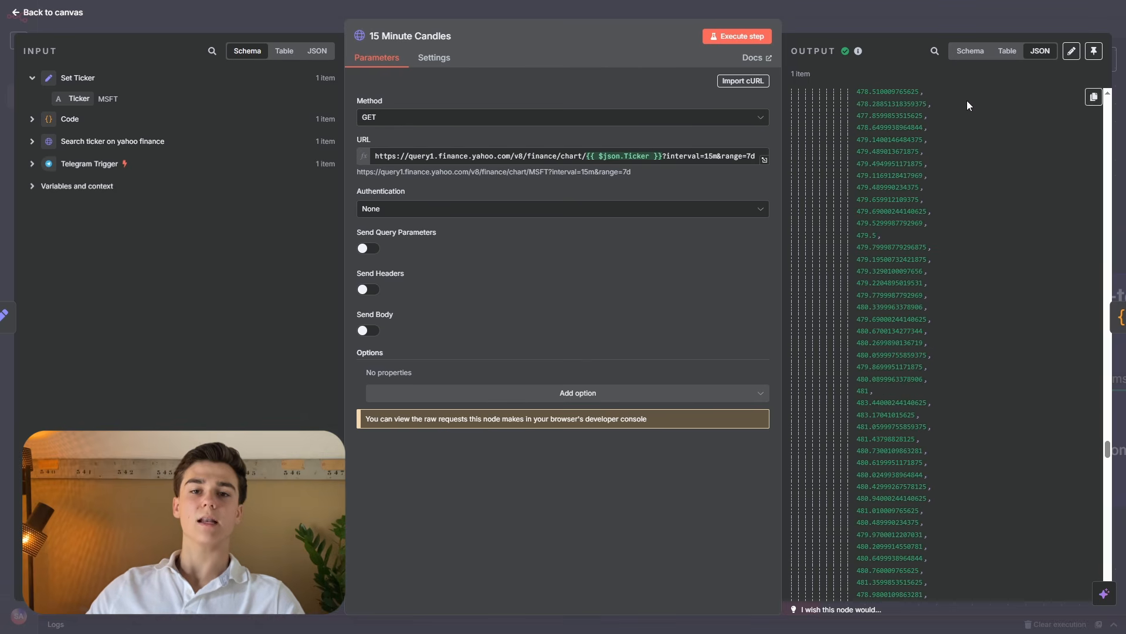
pyautogui.click(935, 36)
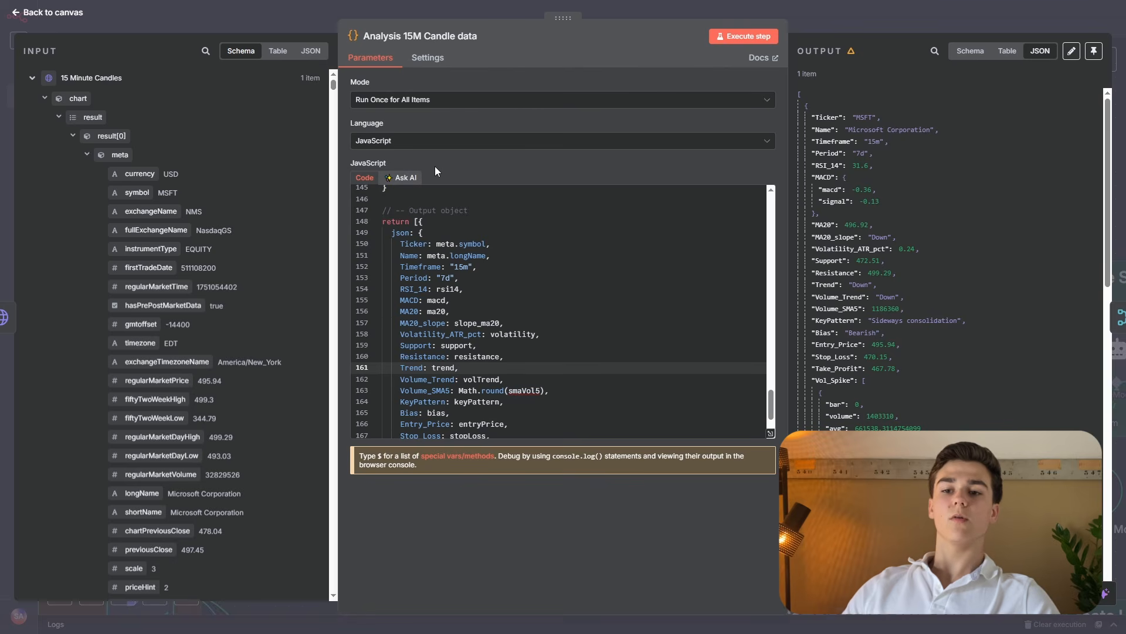
# Expand the JavaScript of the Analysis 15M Candle data node and highlight the RSI(14) calculation near the start of the code.
pyautogui.click(771, 433)
pyautogui.scroll(4, 1089, 394)
pyautogui.moveTo(1089, 395); pyautogui.dragTo(1083, 94)
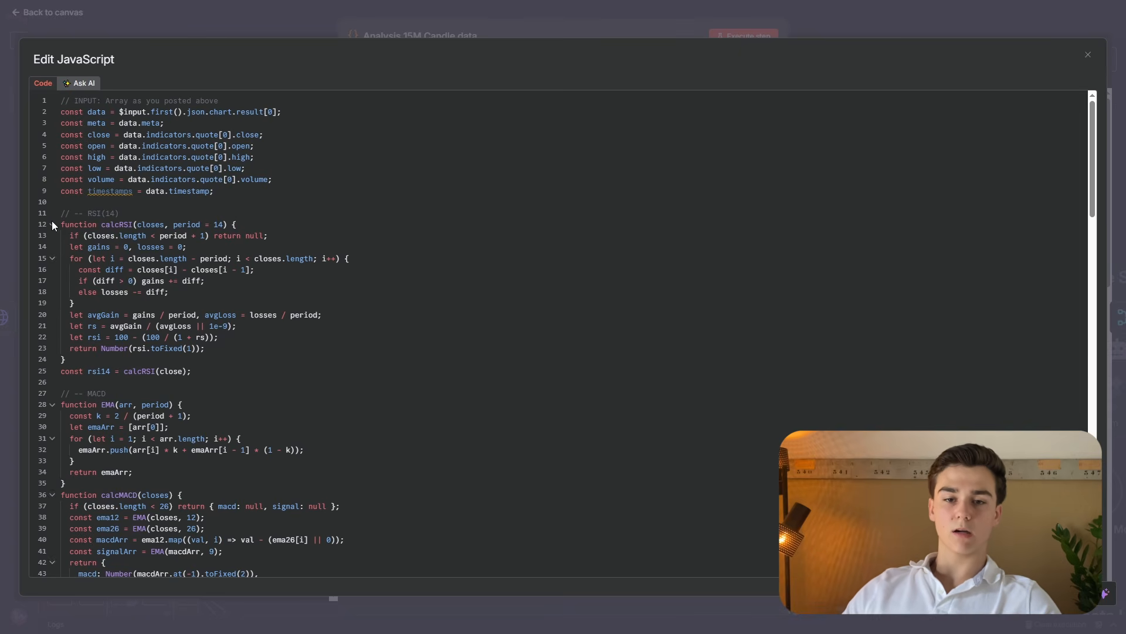
pyautogui.moveTo(60, 215); pyautogui.dragTo(182, 303)
pyautogui.click(279, 380)
# Read through the 15-minute analysis code from the MACD, moving average and volatility calculations down to the stops, targets and output object.
pyautogui.scroll(-1, 180, 351)
pyautogui.scroll(-4, 65, 332)
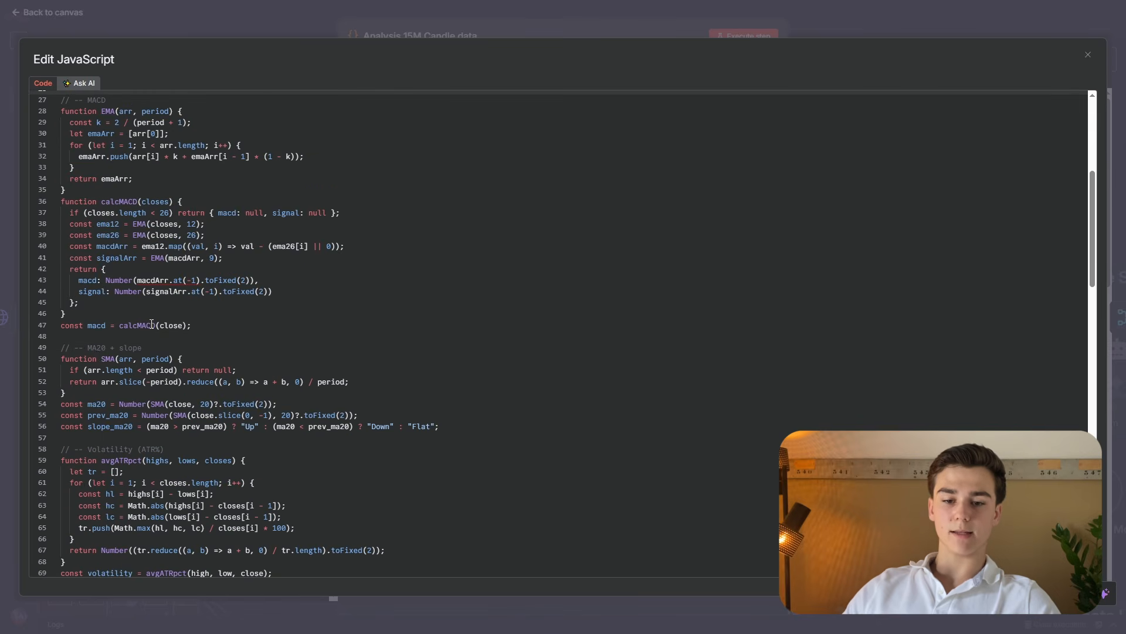
pyautogui.scroll(-2, 214, 326)
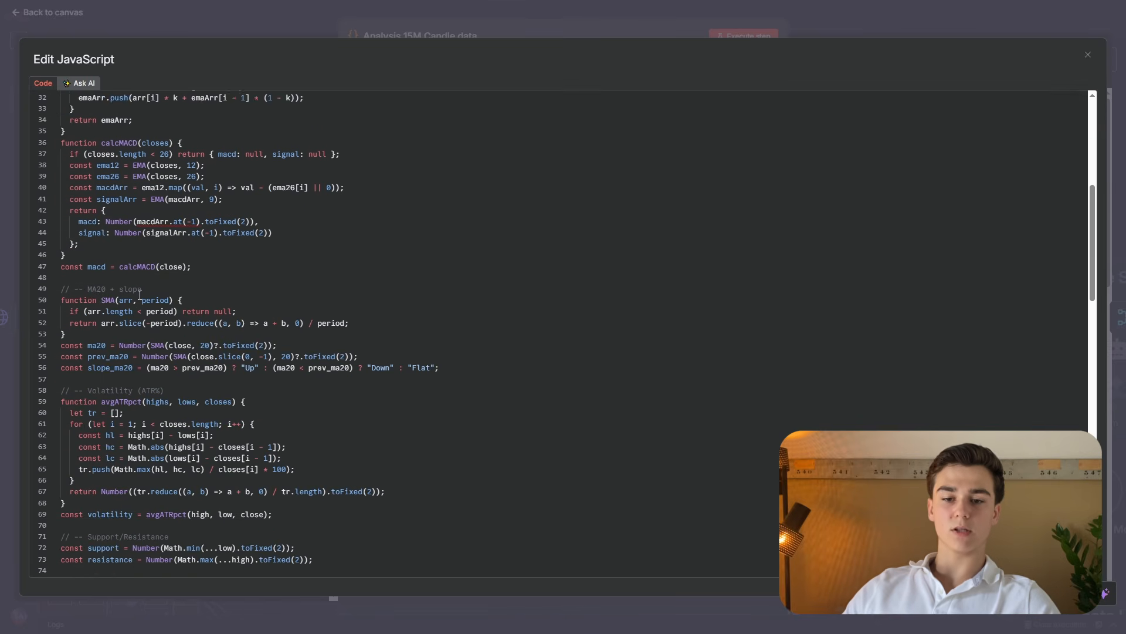
pyautogui.scroll(-2, 152, 320)
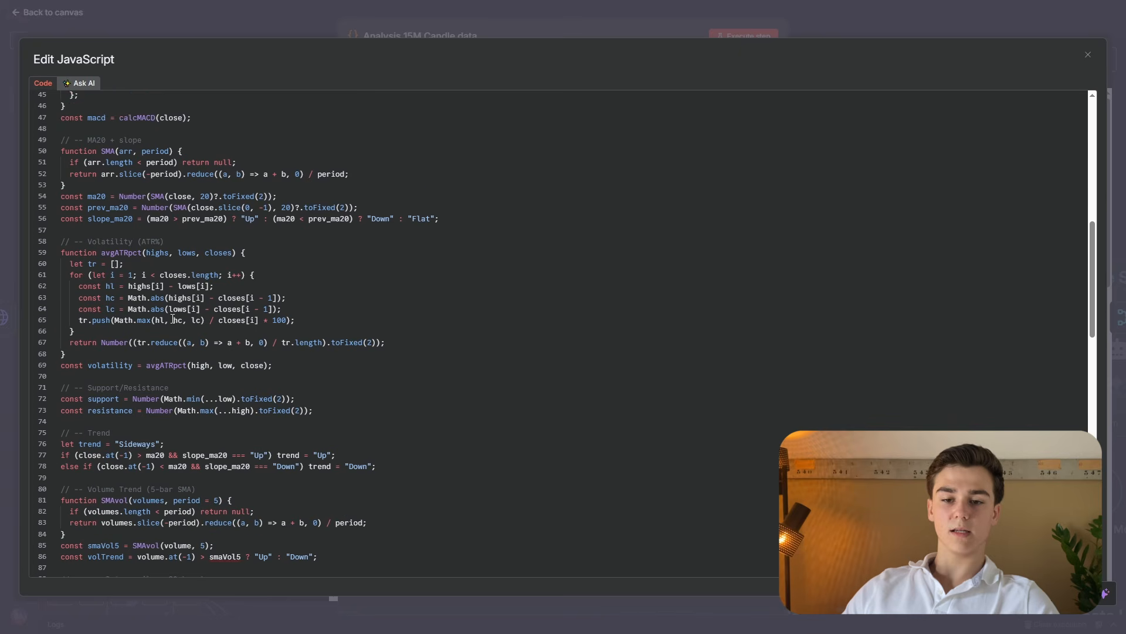
pyautogui.scroll(-2, 149, 352)
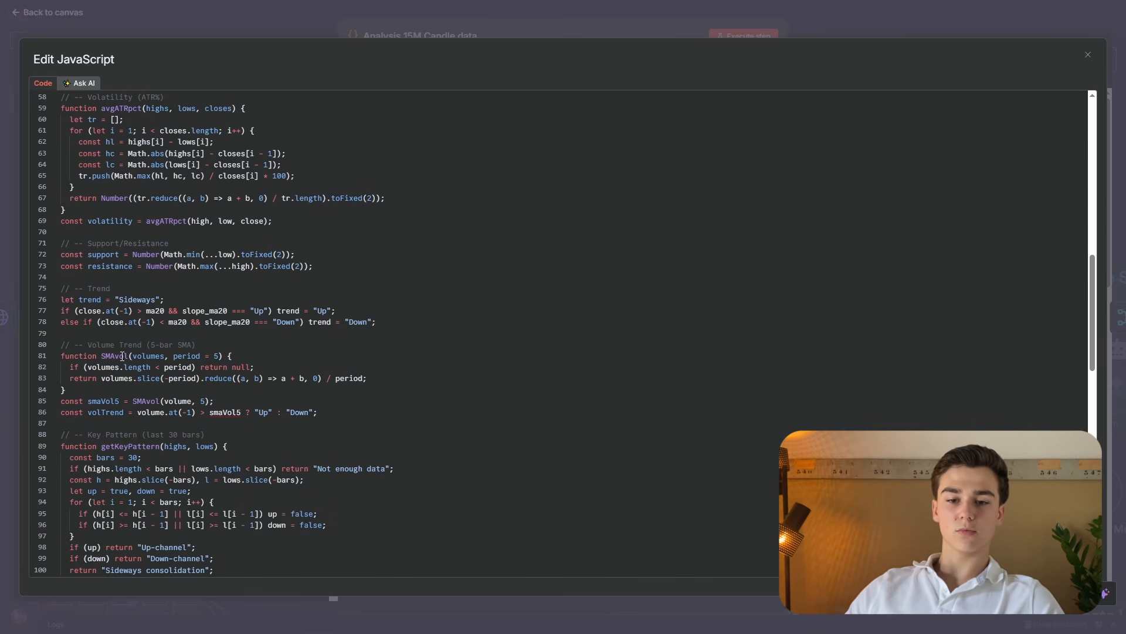
pyautogui.scroll(-1, 157, 373)
pyautogui.scroll(-3, 148, 372)
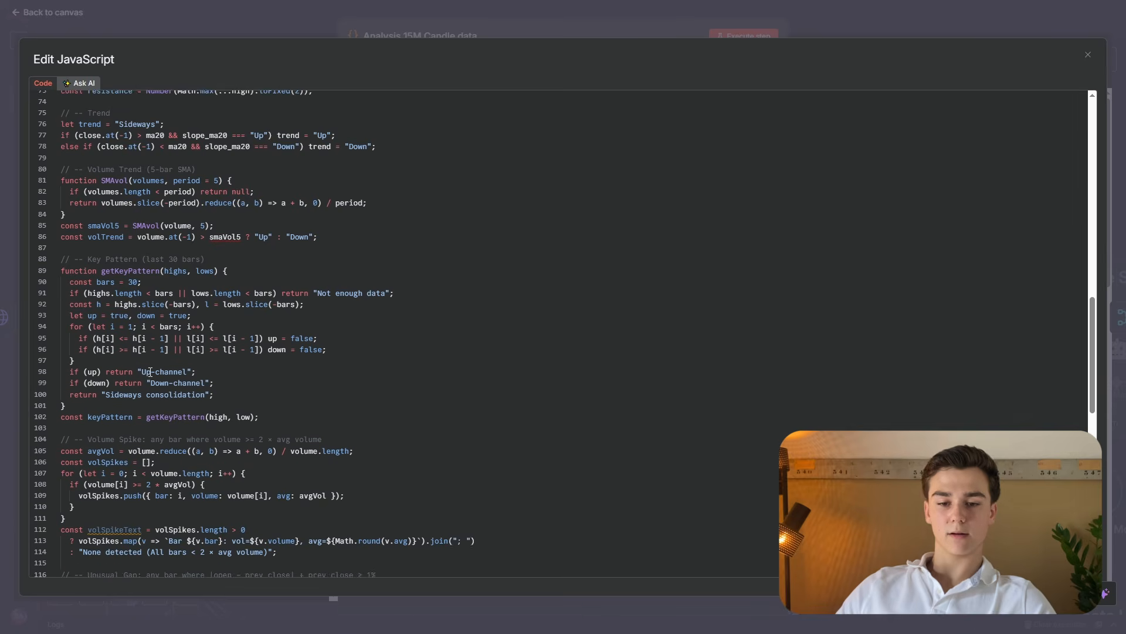
pyautogui.scroll(-3, 200, 370)
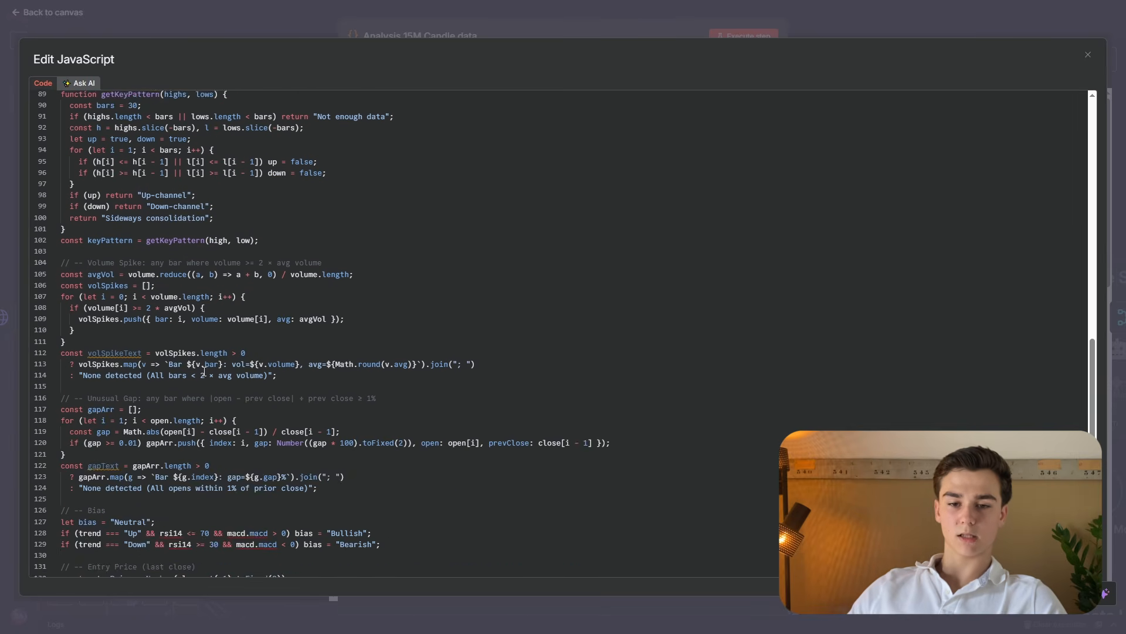
pyautogui.scroll(-1, 118, 341)
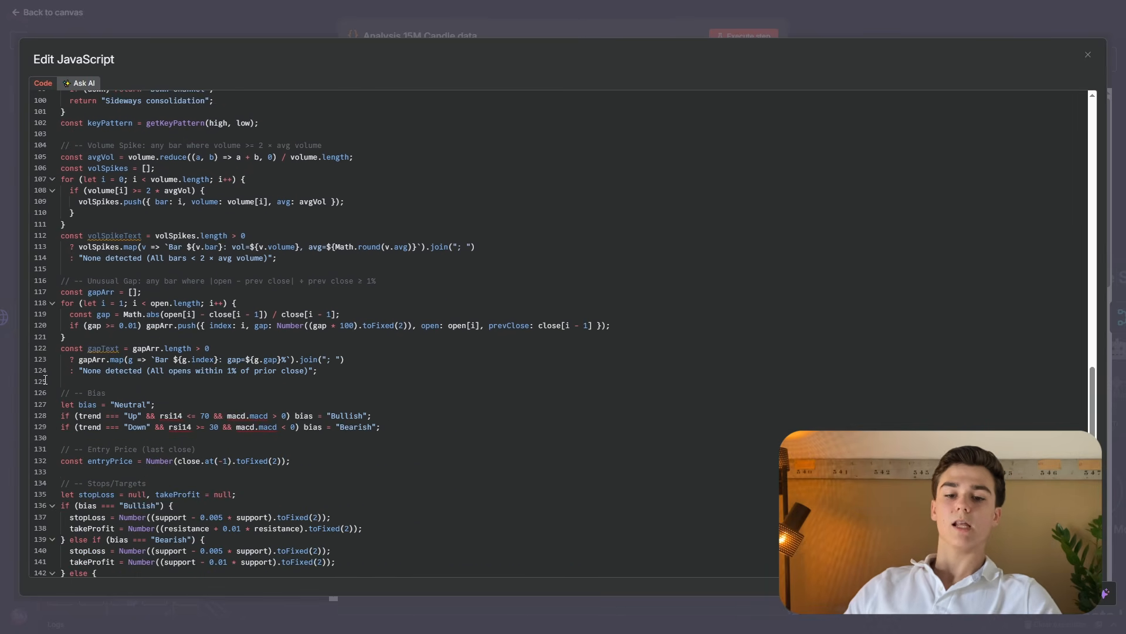
pyautogui.scroll(-2, 193, 423)
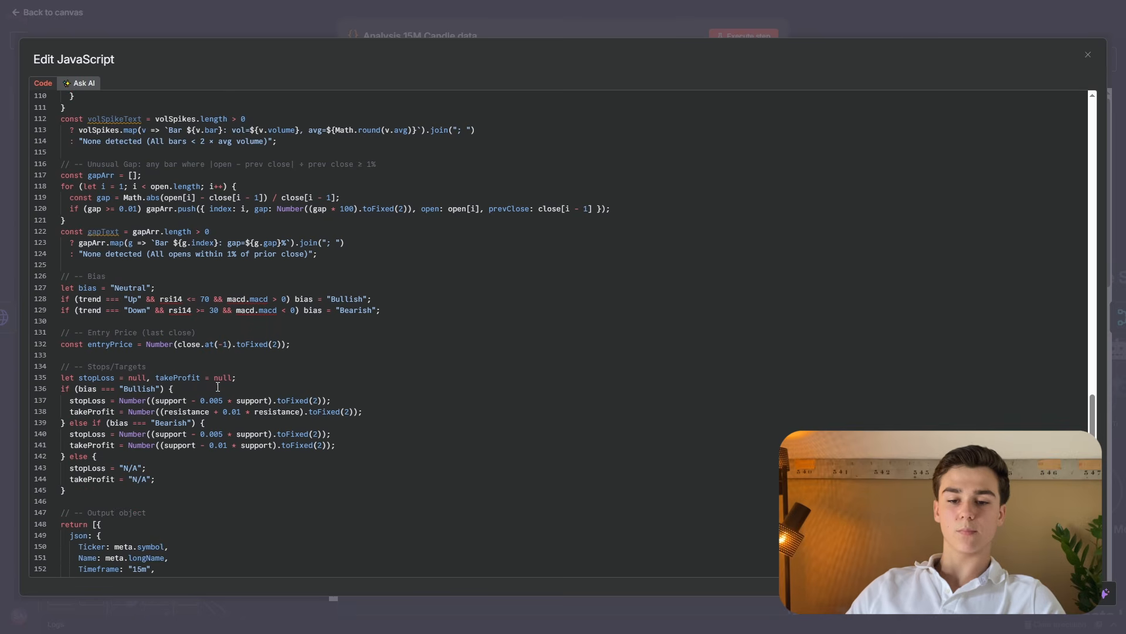
pyautogui.scroll(-4, 218, 371)
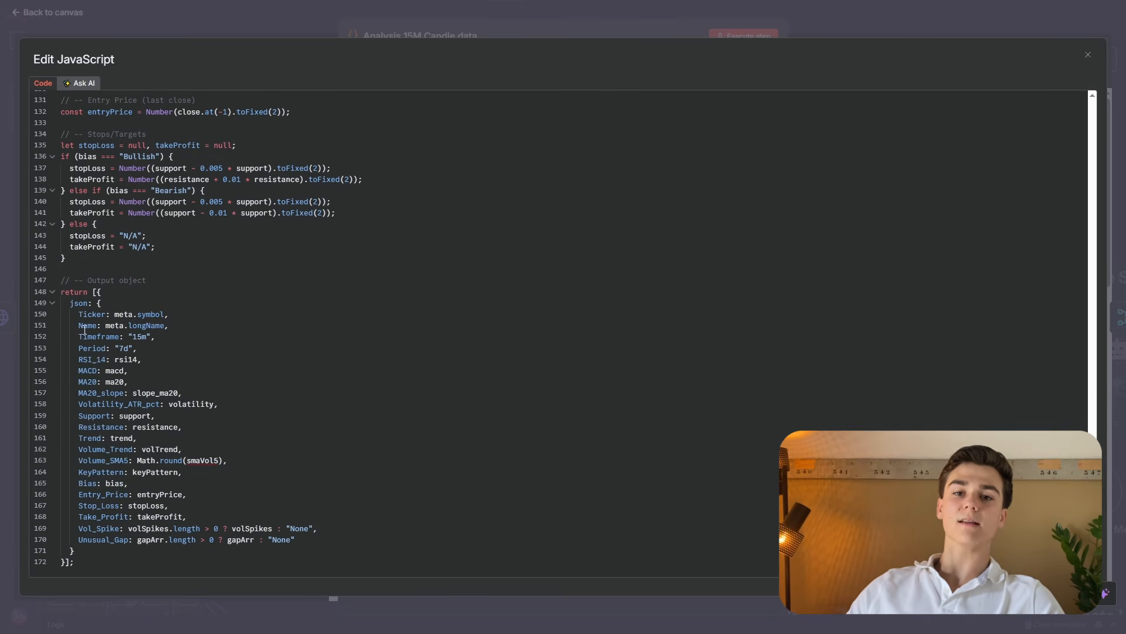
# Highlight the output object in the 15-minute analysis code, clear the selection, and close the code editor and the node.
pyautogui.moveTo(111, 559); pyautogui.dragTo(61, 281)
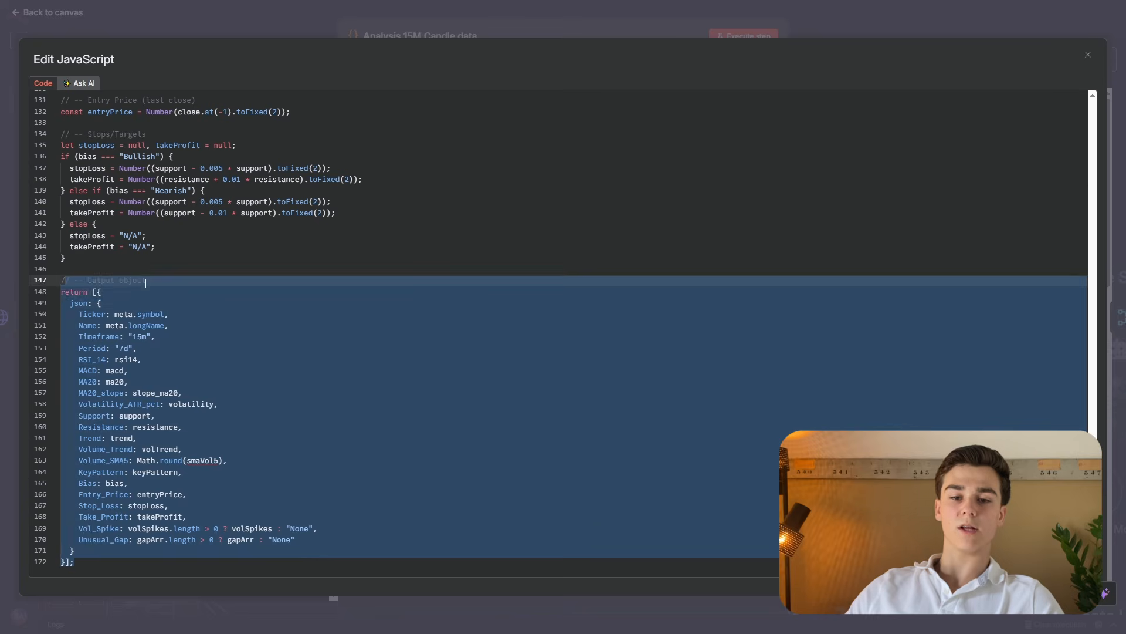
pyautogui.click(360, 350)
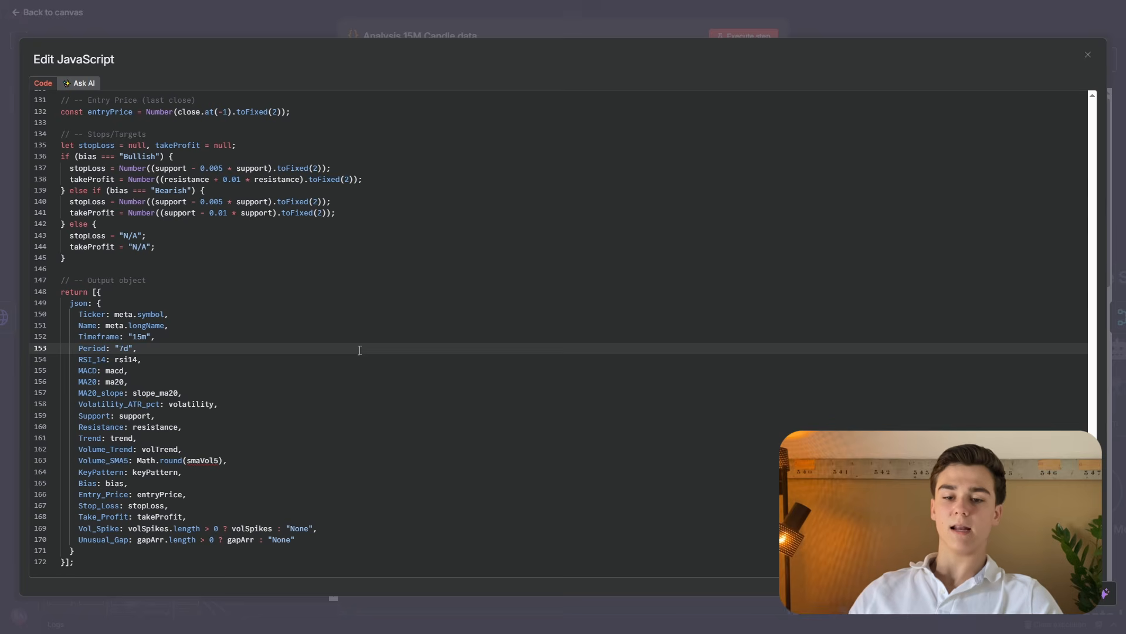
pyautogui.click(297, 23)
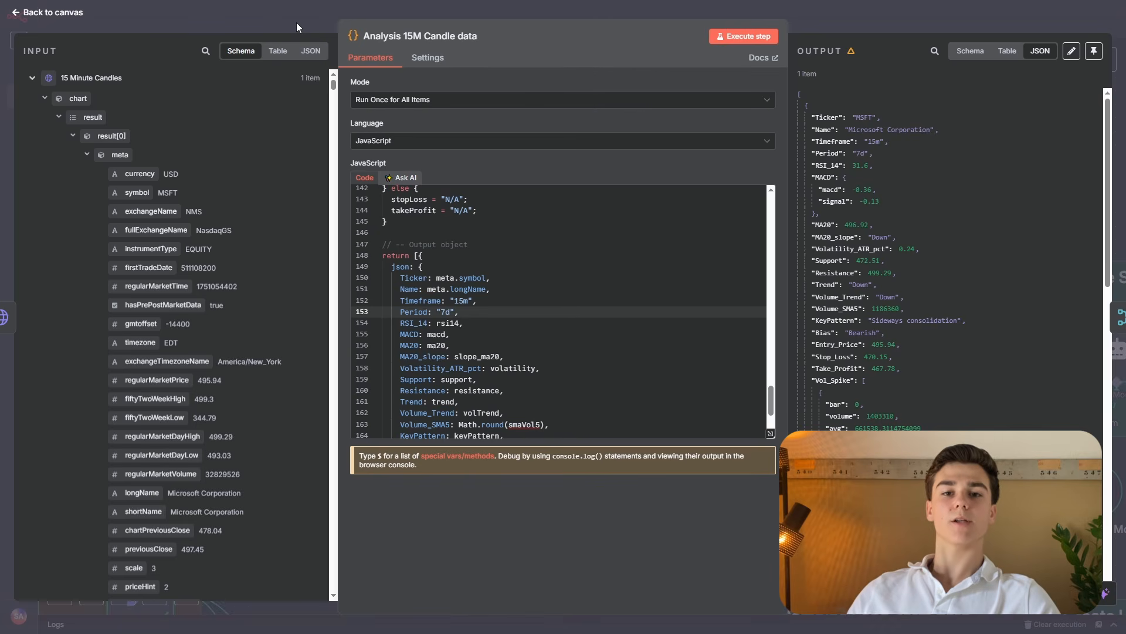
pyautogui.click(297, 22)
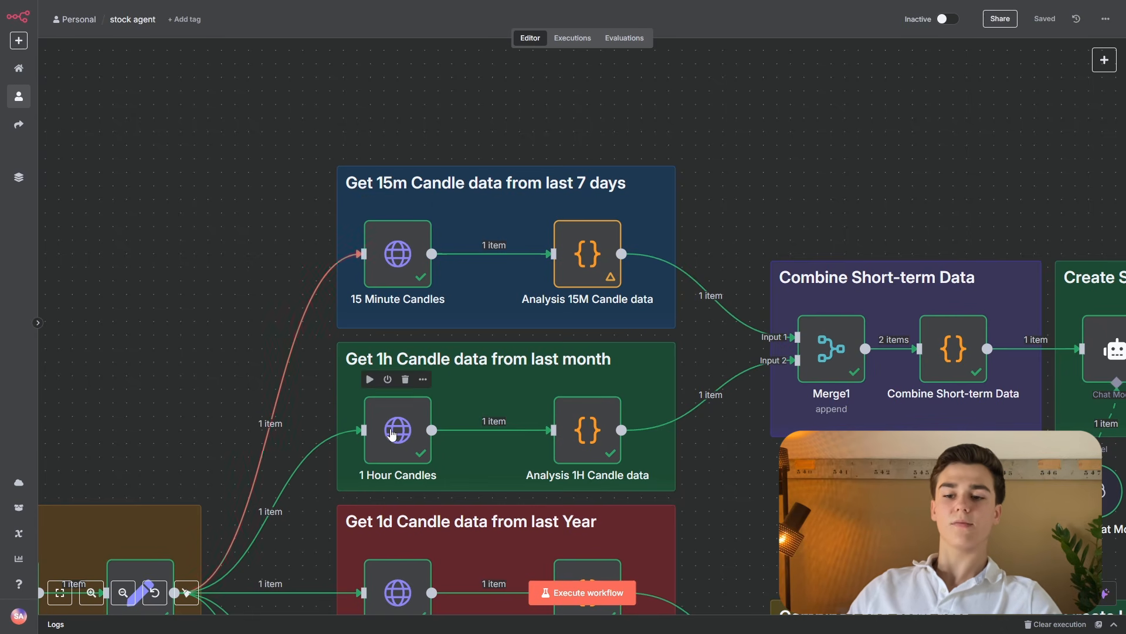
# Open the 1 Hour Candles node, examine the interval and range in its request URL, and return to the canvas.
pyautogui.click(392, 433)
pyautogui.doubleClick(393, 433)
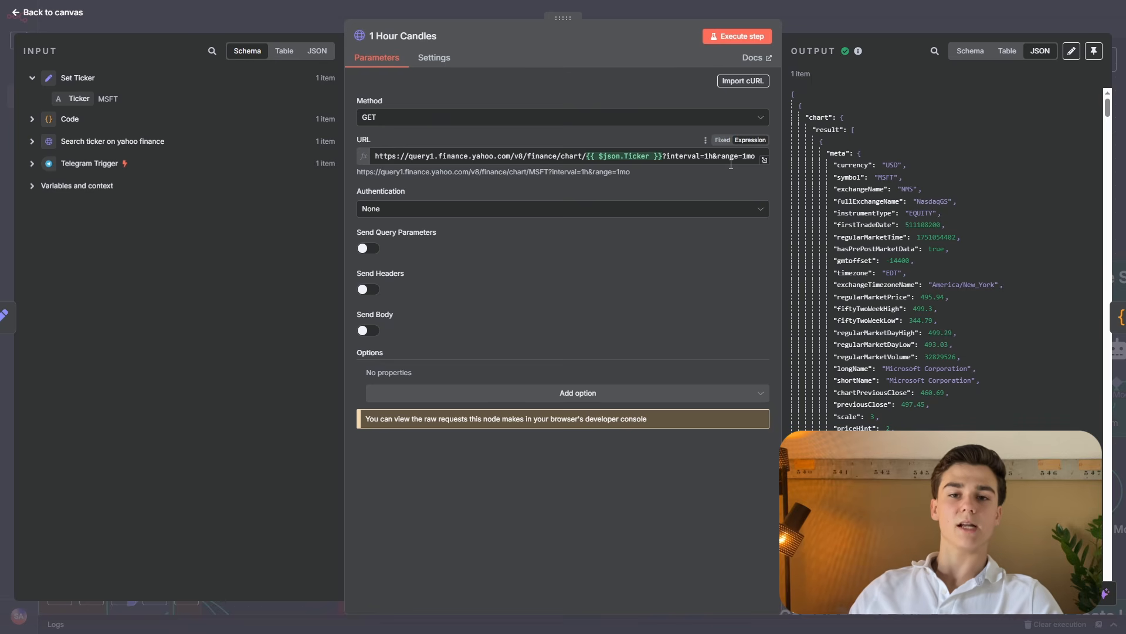
pyautogui.click(237, 19)
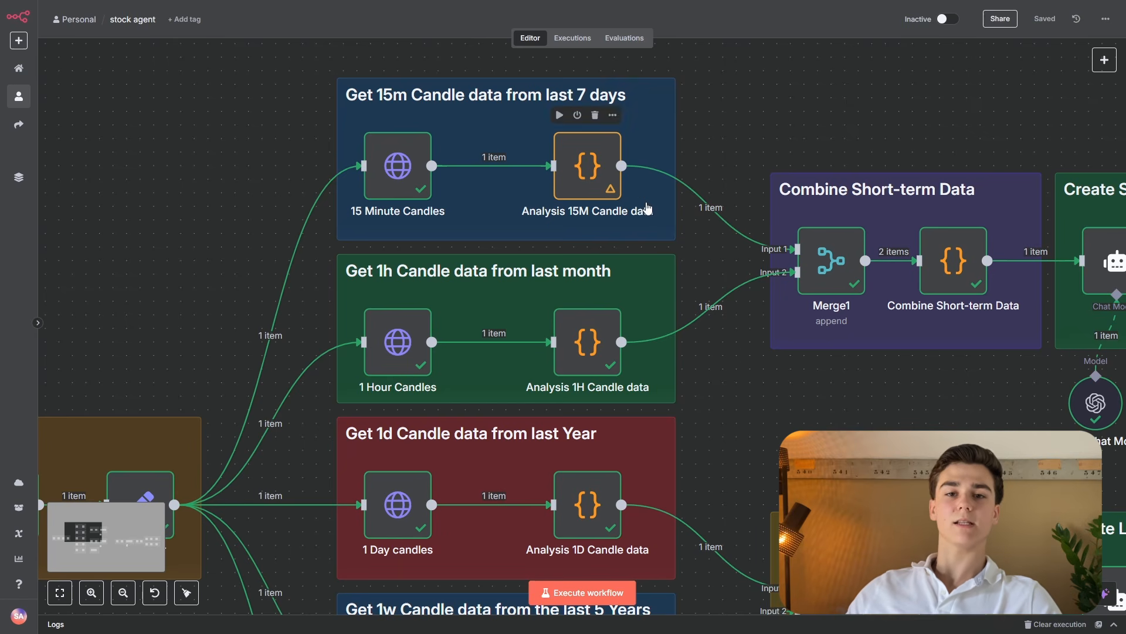
# Inspect the Analysis 1H Candle data node's JavaScript in the expanded editor and return to the canvas at the Combine Short-term Data group.
pyautogui.doubleClick(590, 341)
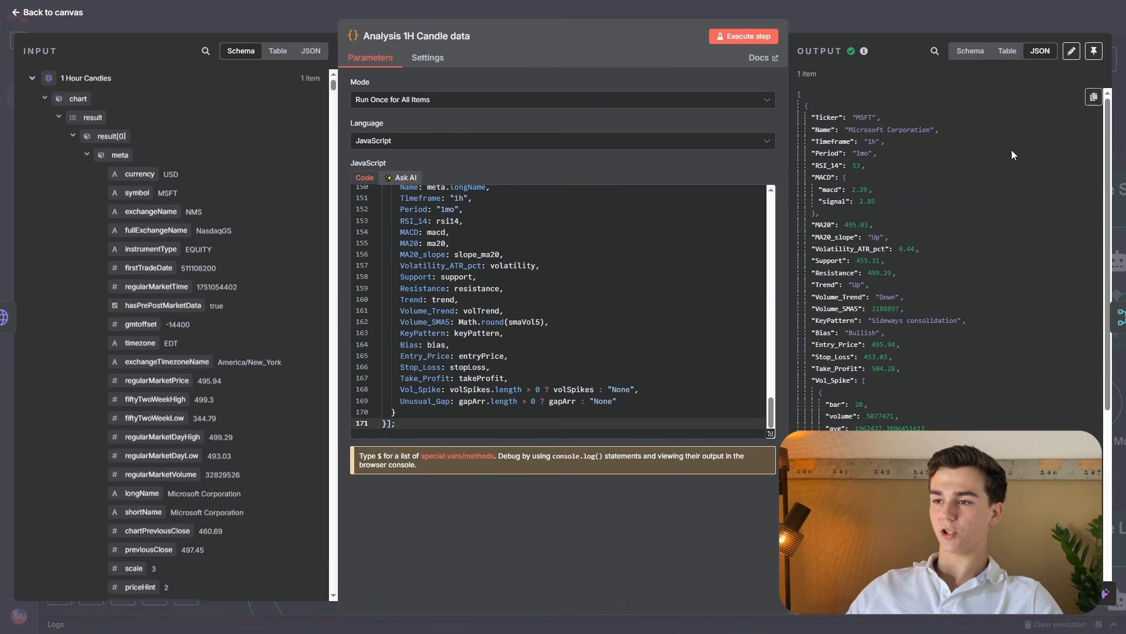
pyautogui.click(770, 434)
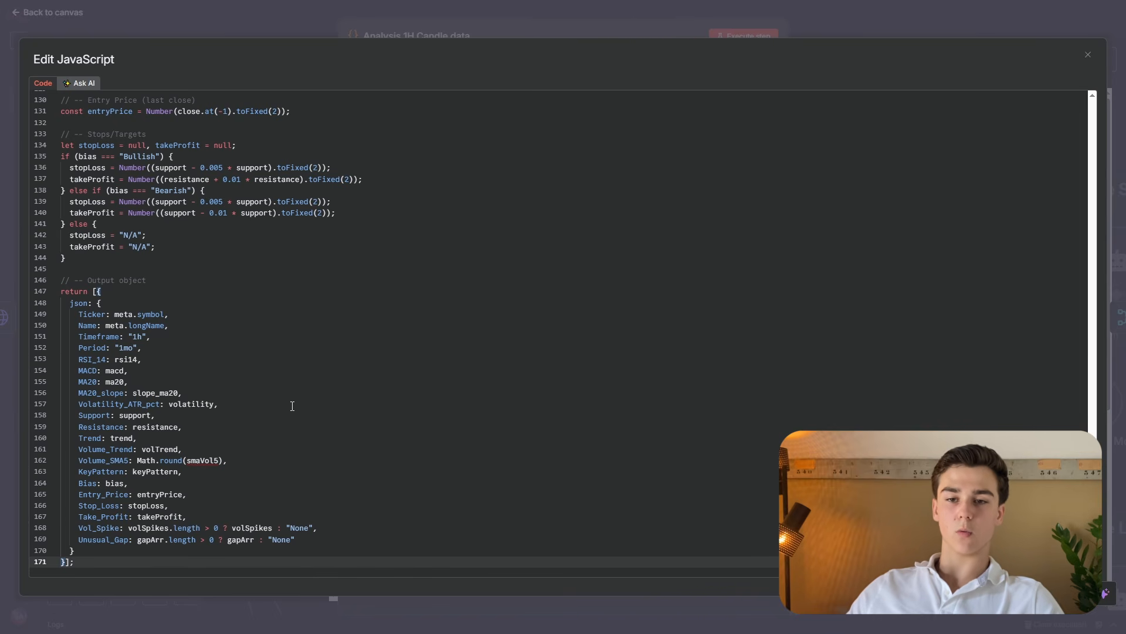
pyautogui.scroll(20, 292, 405)
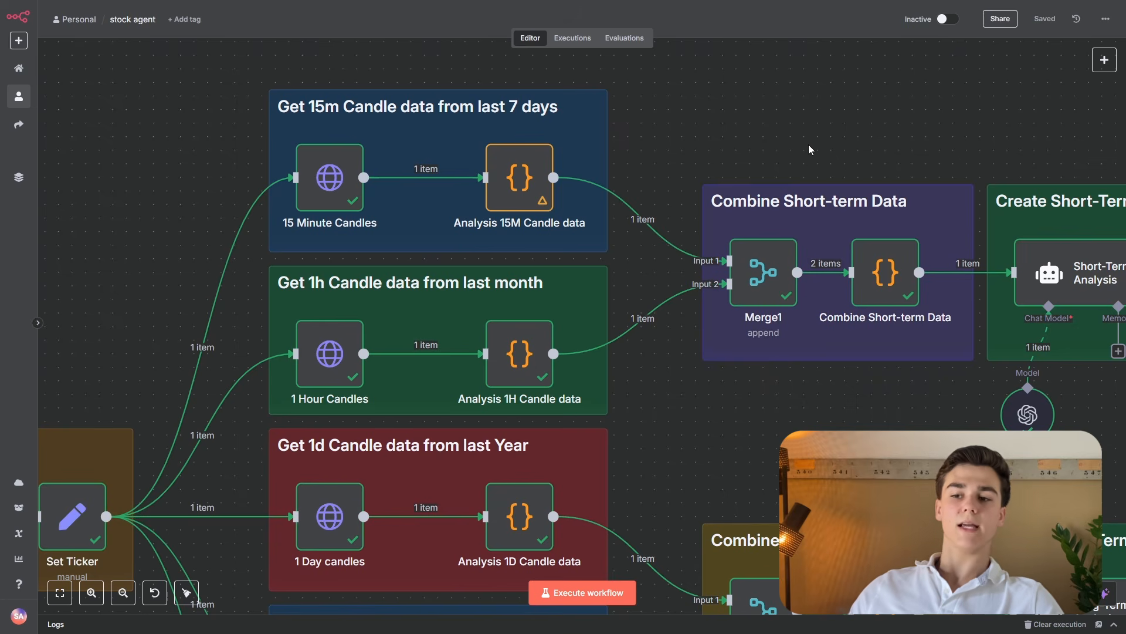
pyautogui.hscroll(5, 808, 149)
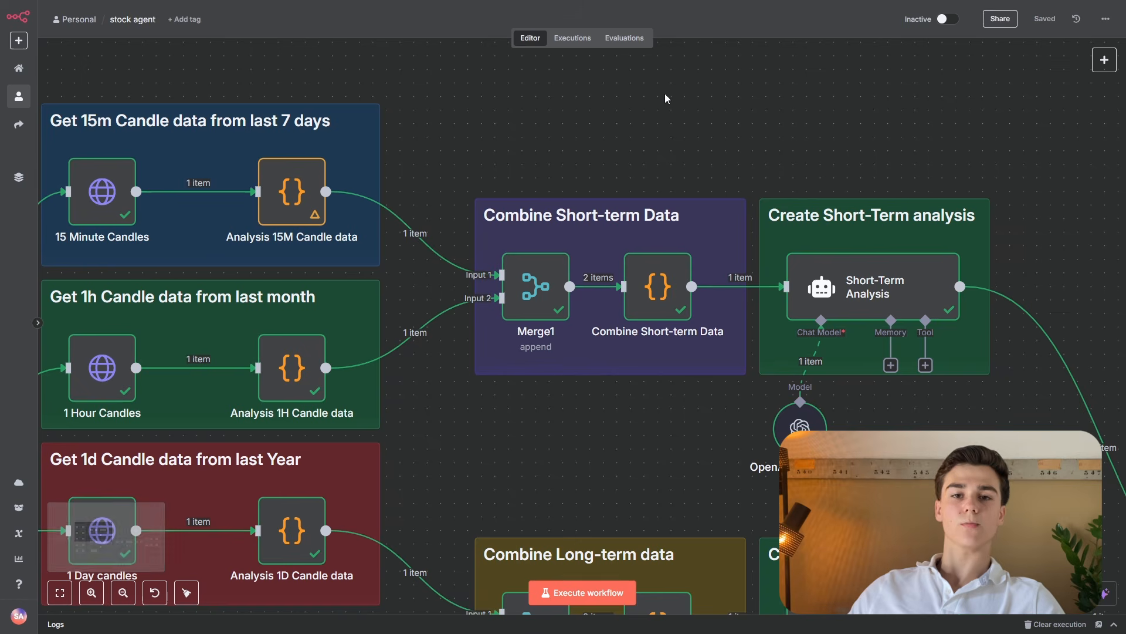
# Inspect the Merge1 node's mode and number of inputs and the Combine Short-term Data node's JavaScript, returning to the canvas after each.
pyautogui.doubleClick(516, 284)
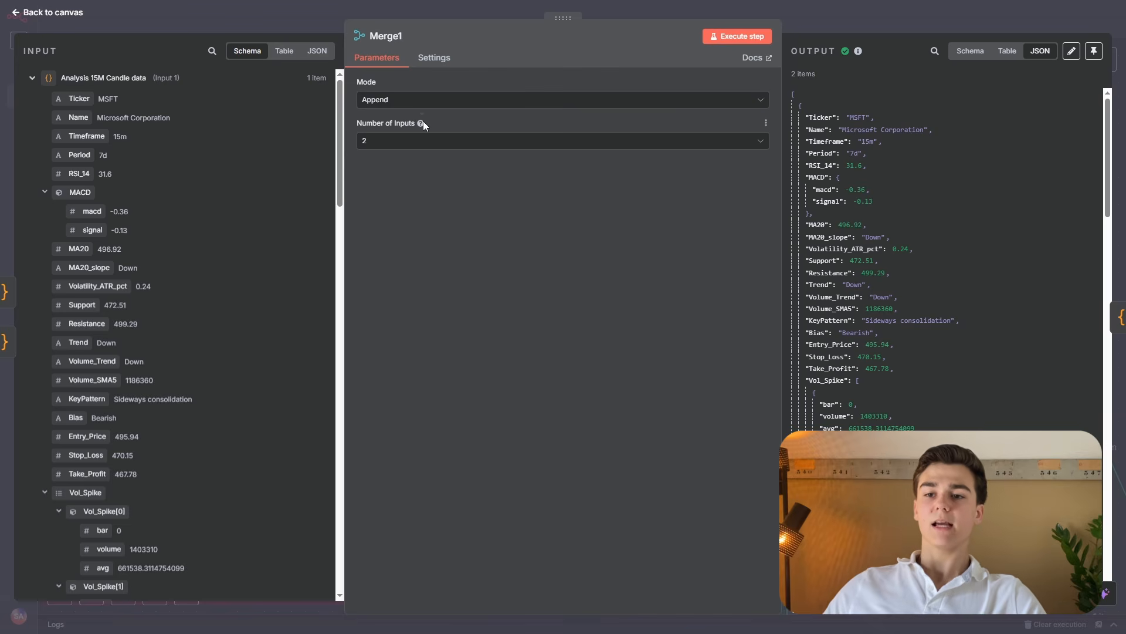
pyautogui.click(273, 19)
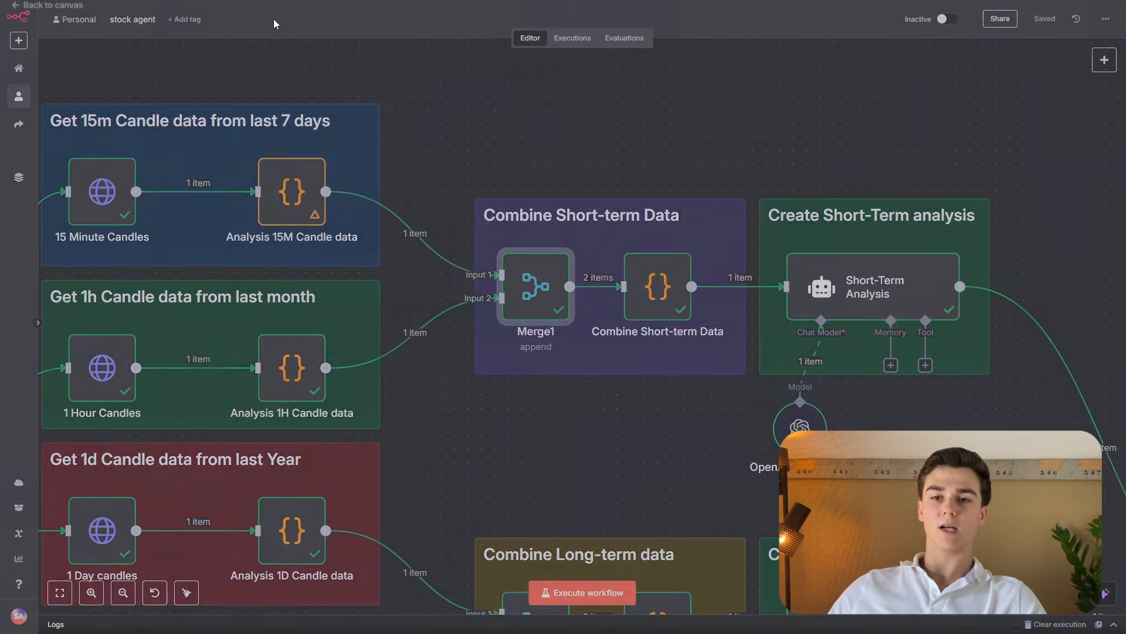
pyautogui.hscroll(3, 473, 110)
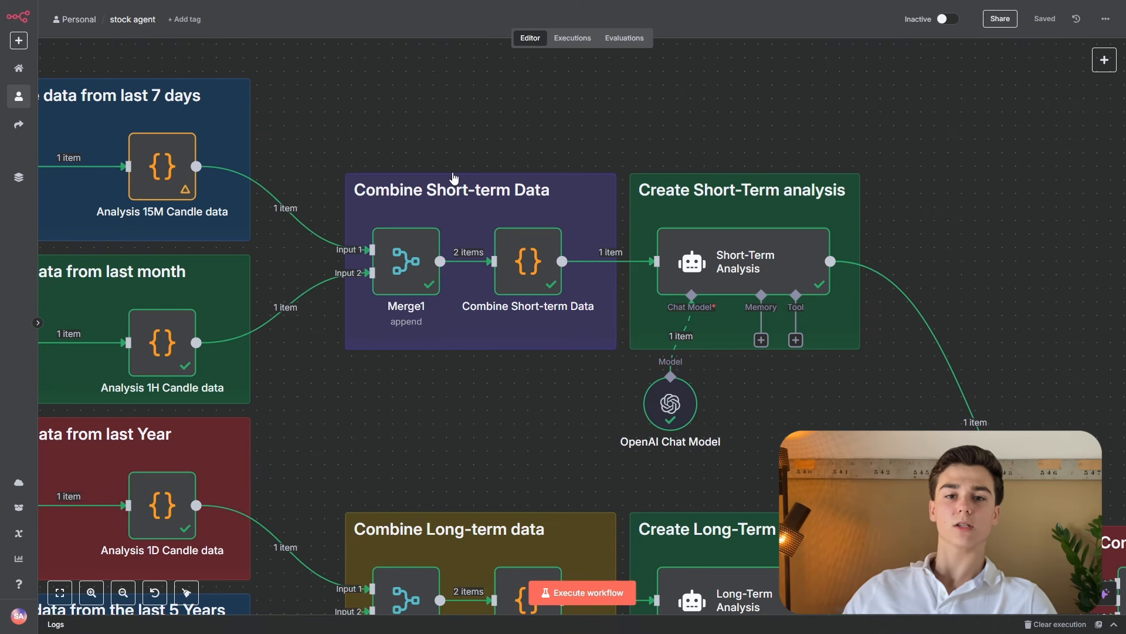
pyautogui.moveTo(514, 428); pyautogui.dragTo(437, 377)
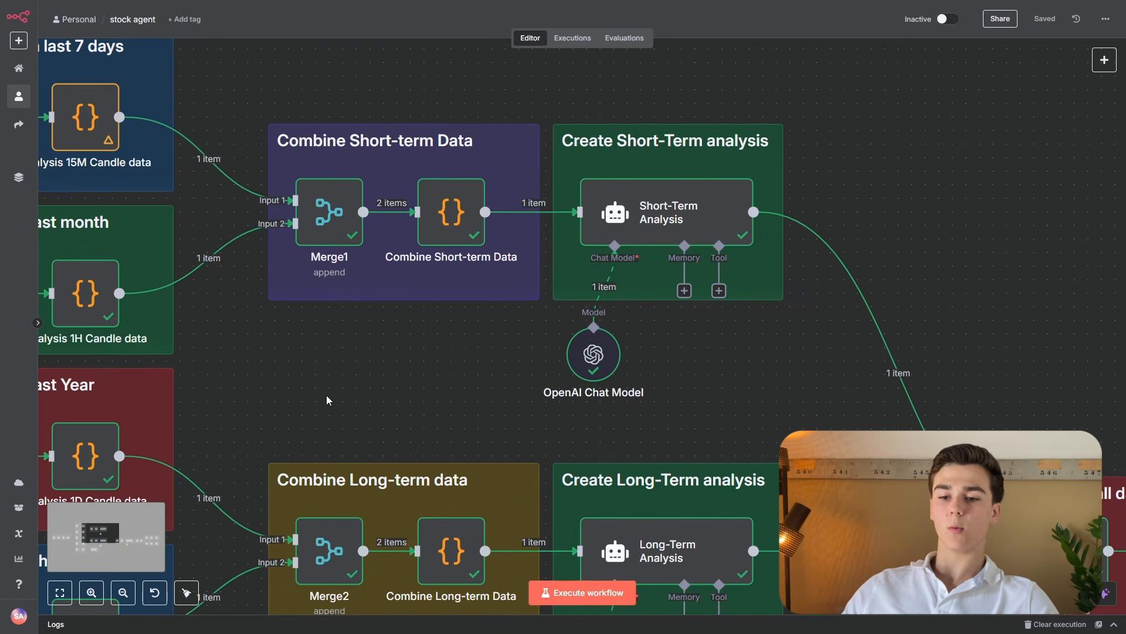
pyautogui.moveTo(480, 329); pyautogui.dragTo(418, 385)
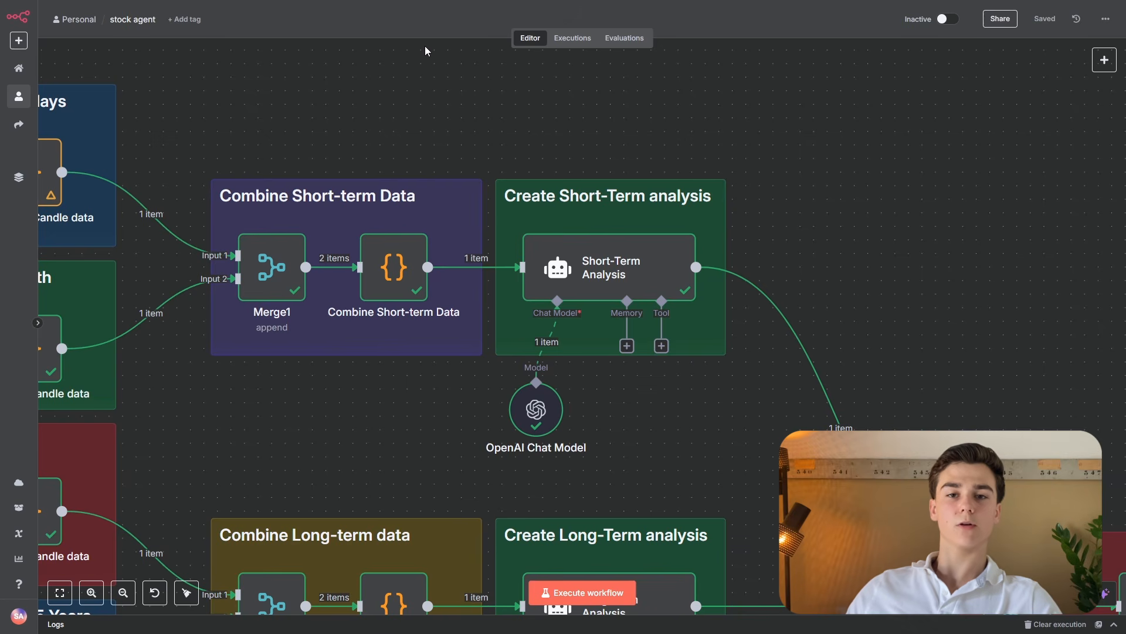
pyautogui.moveTo(342, 469); pyautogui.dragTo(394, 362)
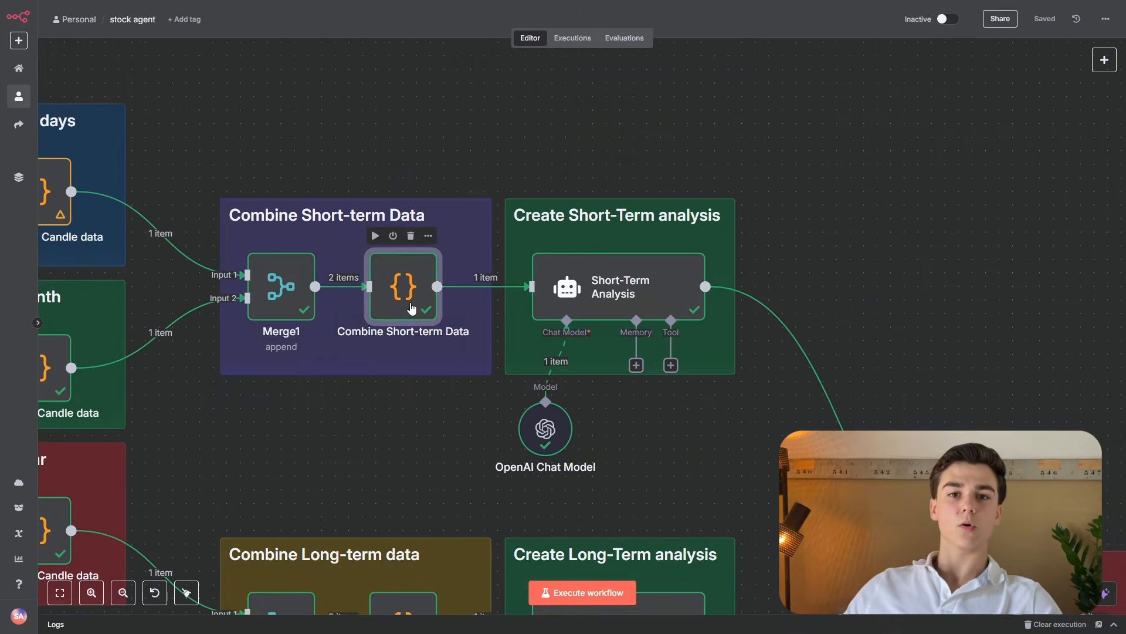
pyautogui.doubleClick(410, 306)
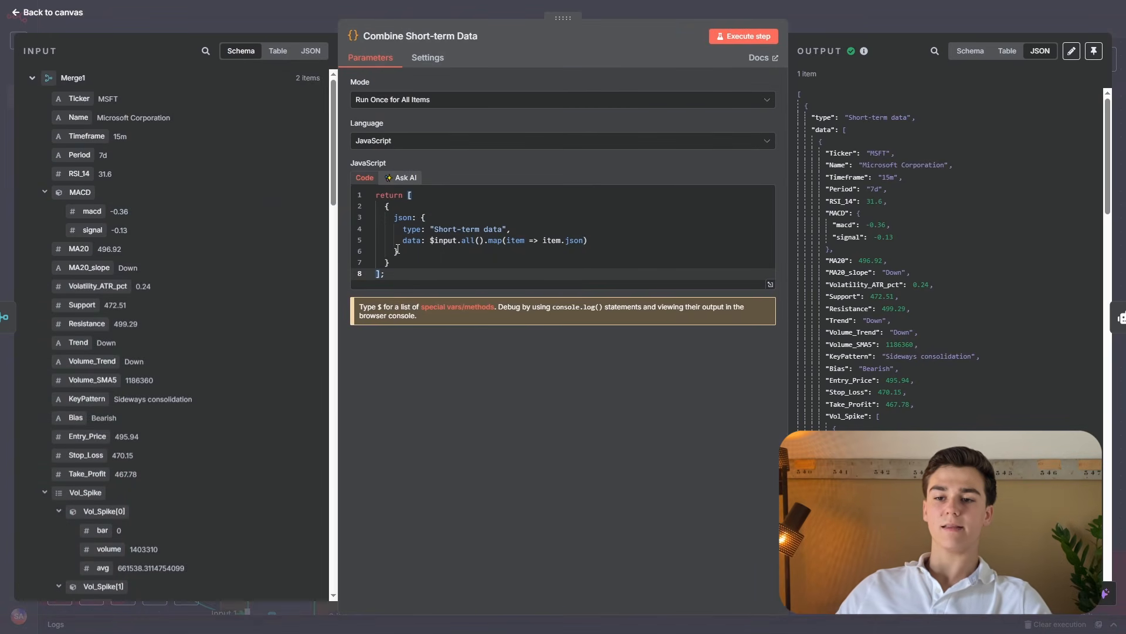
pyautogui.press('Escape')
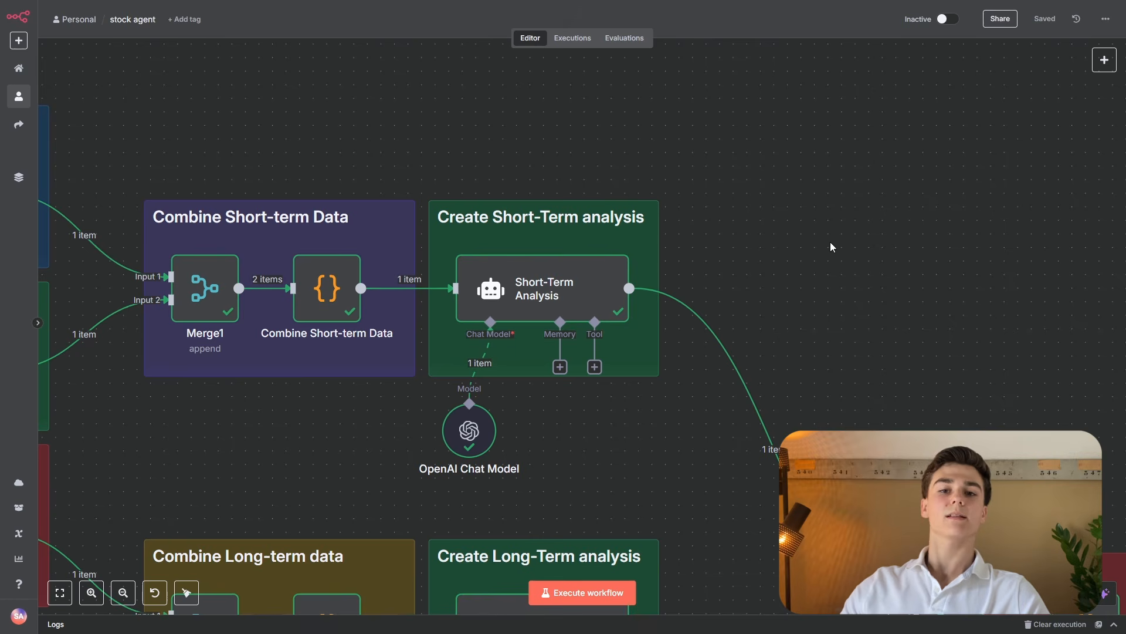
# Check the OpenAI Chat Model node's model selection, and open the Short-Term Analysis node's user prompt in the expanded expression editor.
pyautogui.doubleClick(469, 432)
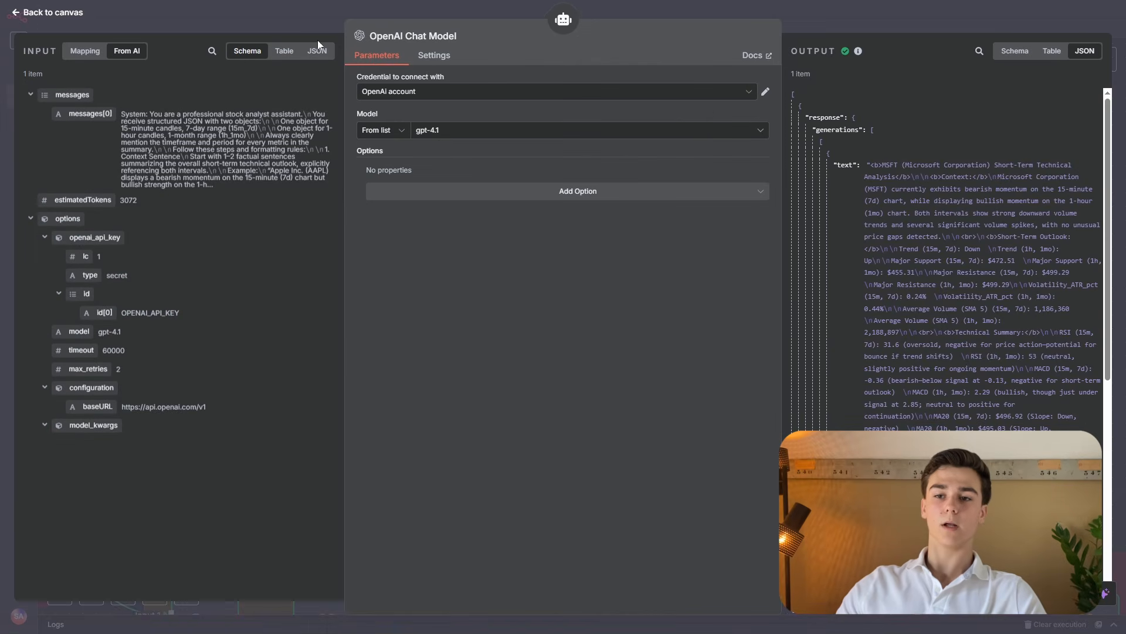
pyautogui.press('Escape')
pyautogui.doubleClick(583, 289)
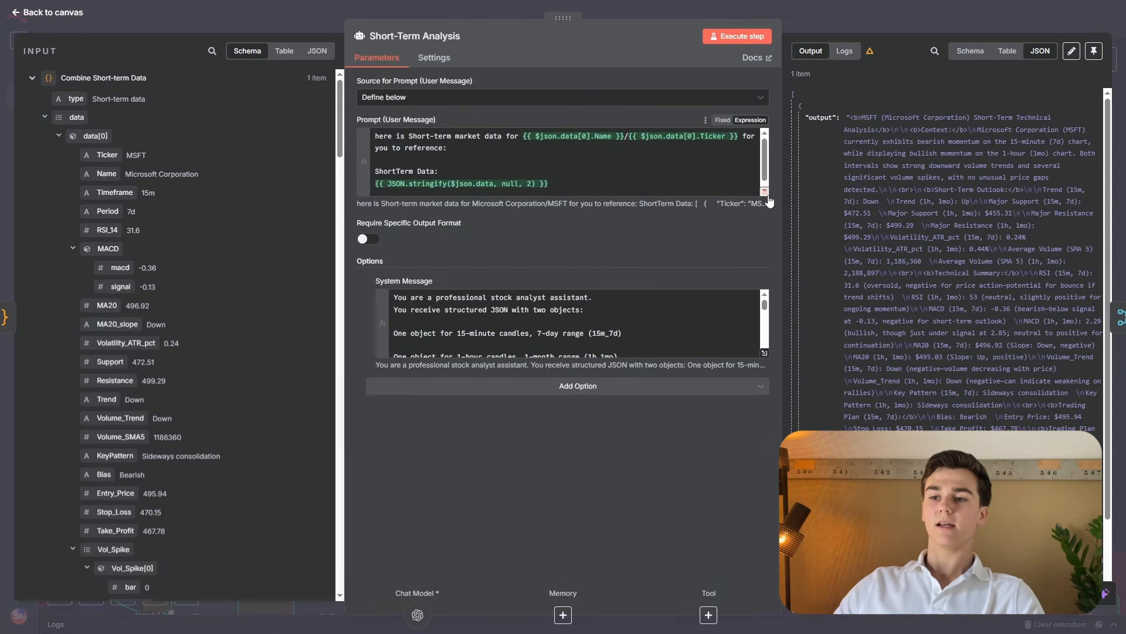
pyautogui.click(765, 191)
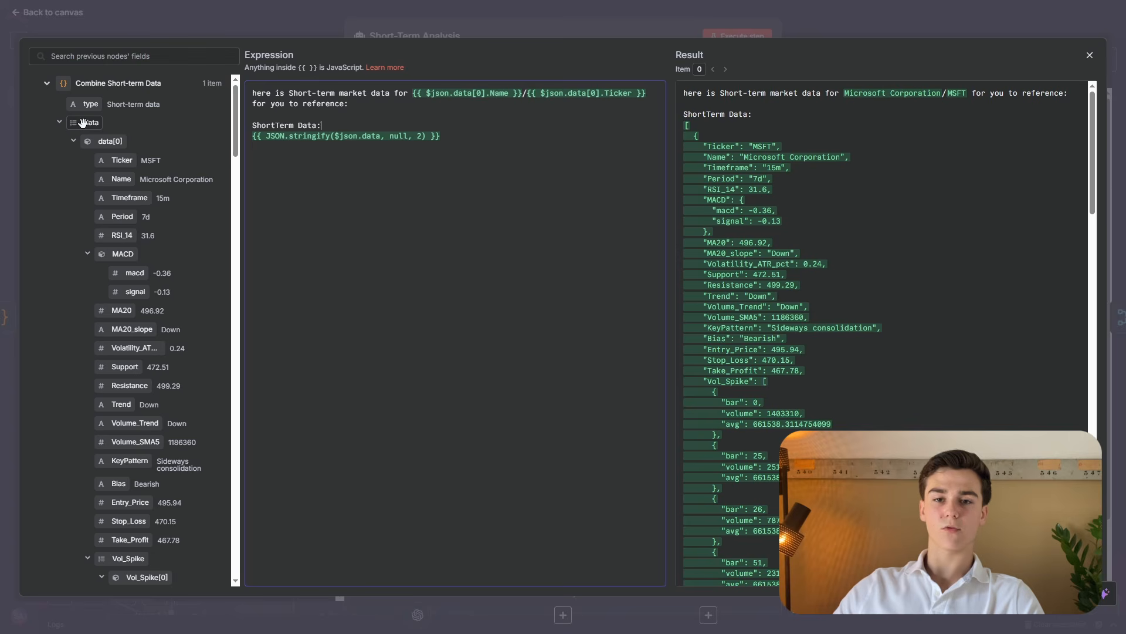
# Insert the data field from the Combine Short-term Data node after "ShortTerm Data:" in the prompt expression and delete it again.
pyautogui.moveTo(163, 122); pyautogui.dragTo(326, 125)
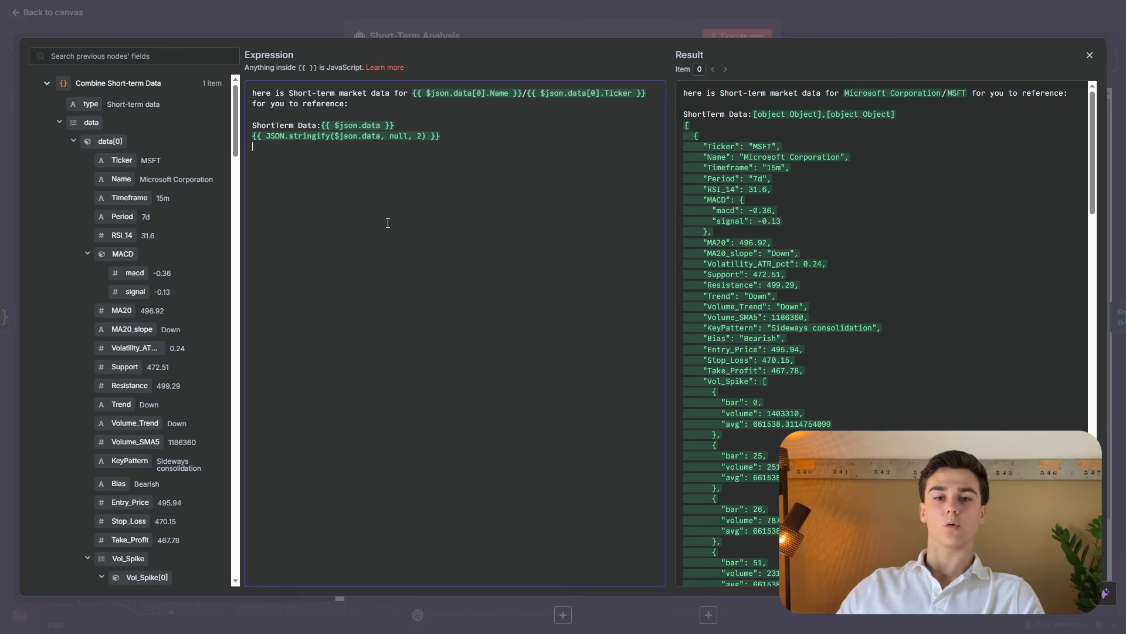
pyautogui.moveTo(401, 126); pyautogui.dragTo(325, 126)
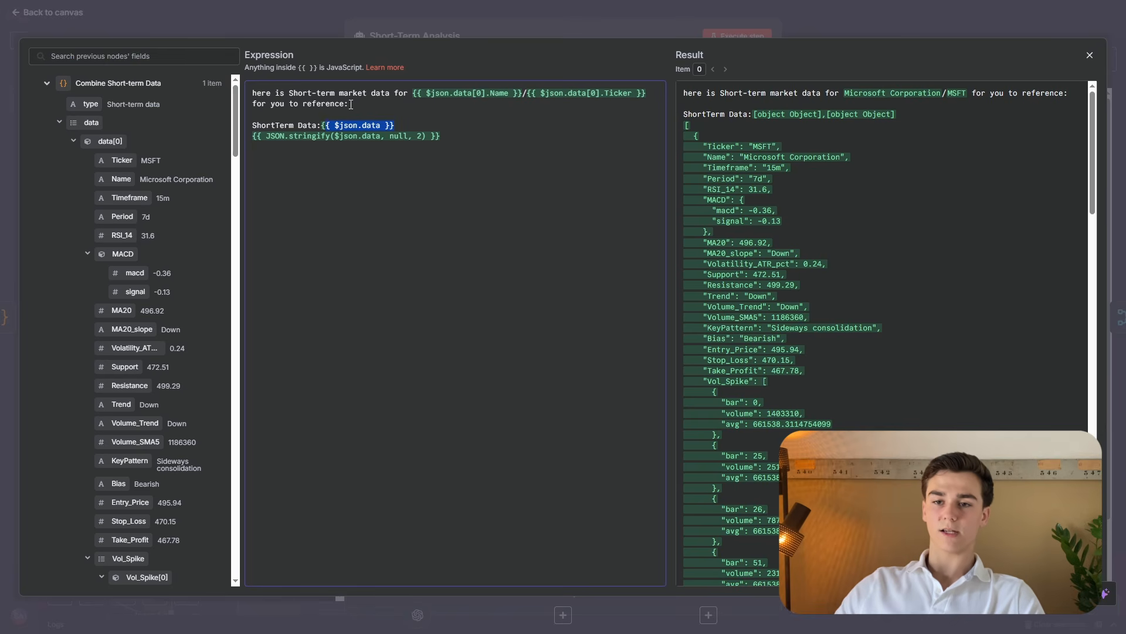
pyautogui.press('BackSpace')
pyautogui.press('BackSpace')
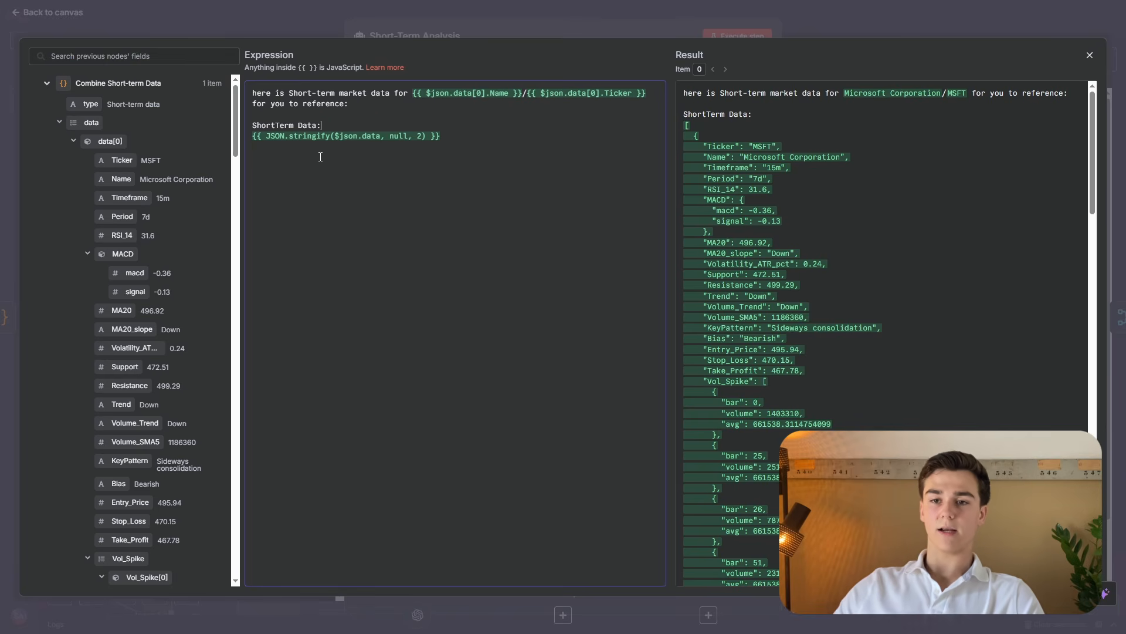
# Examine the 15-minute and 1-hour data in the prompt's rendered result and close the expression editor.
pyautogui.scroll(-12, 918, 353)
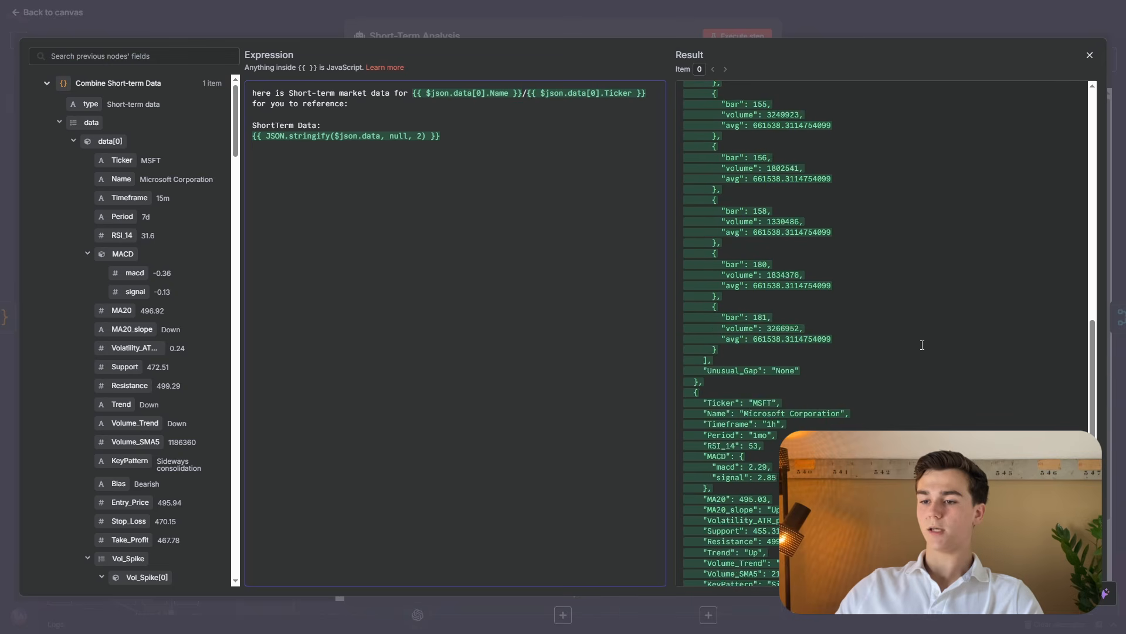
pyautogui.scroll(-6, 922, 350)
pyautogui.press('Escape')
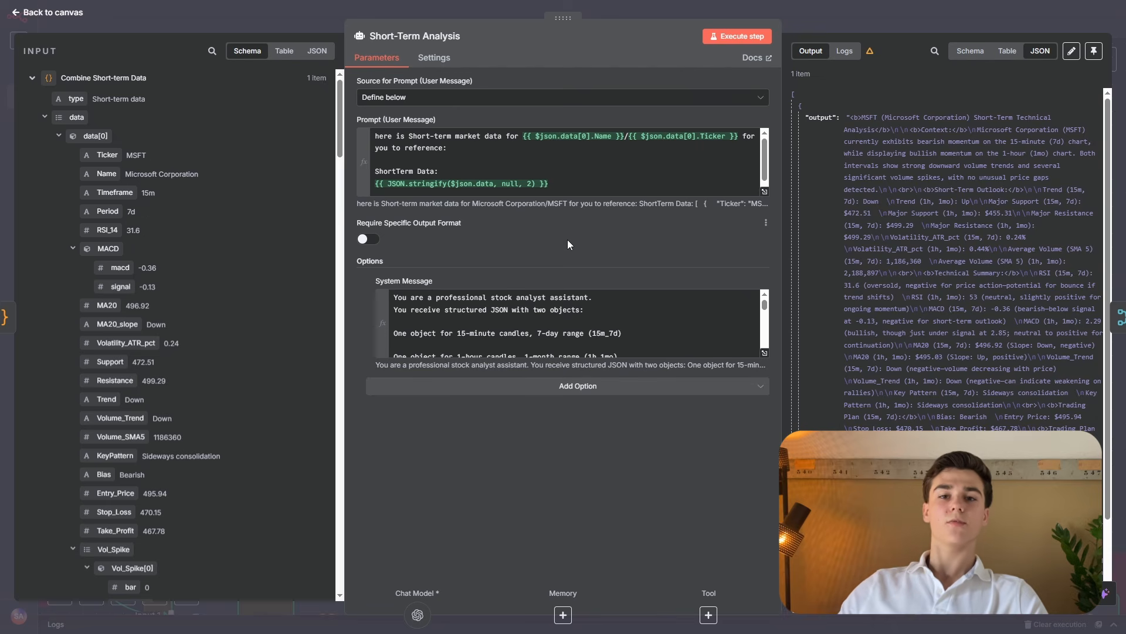
# Open the system message in the expanded editor and read its context sentence, short-term outlook table and technical summary instructions.
pyautogui.click(765, 353)
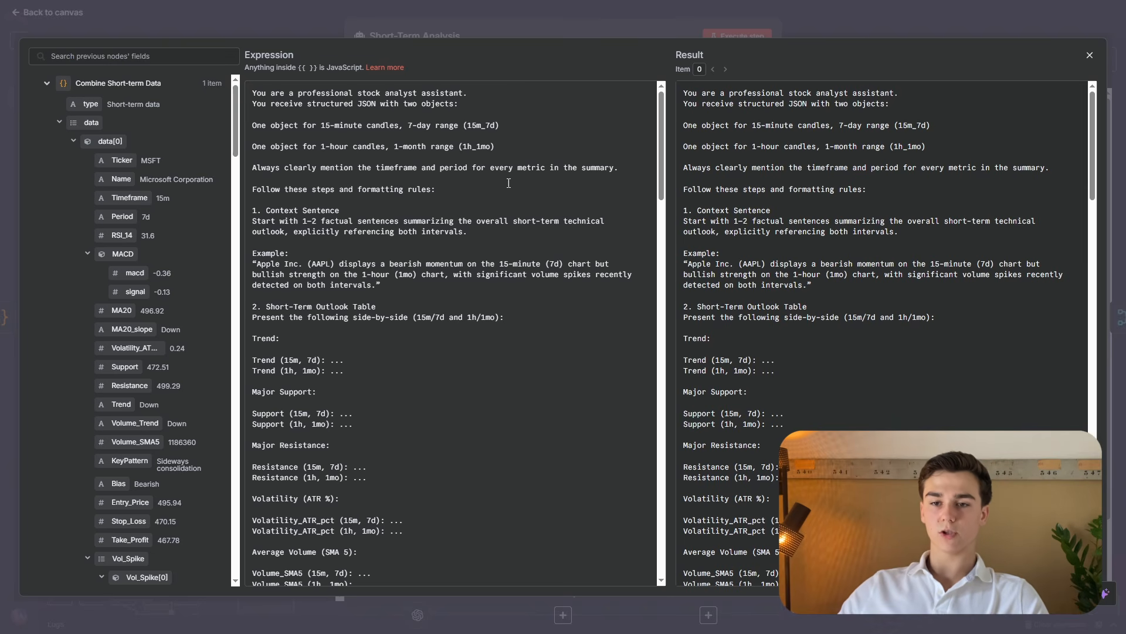
pyautogui.scroll(-2, 263, 205)
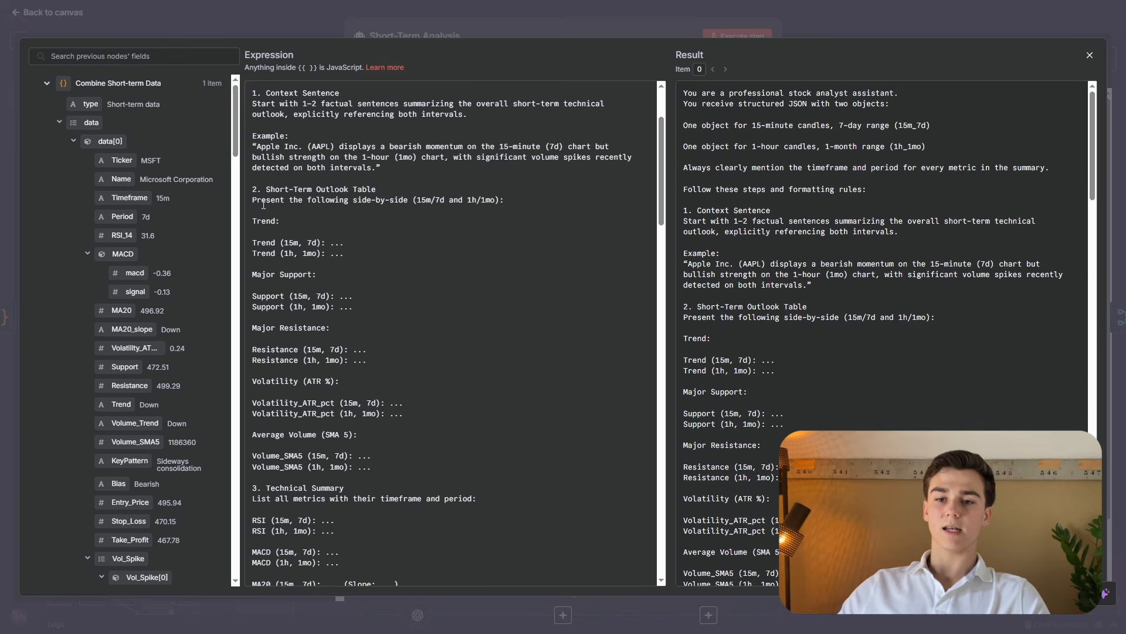
pyautogui.scroll(2, 261, 268)
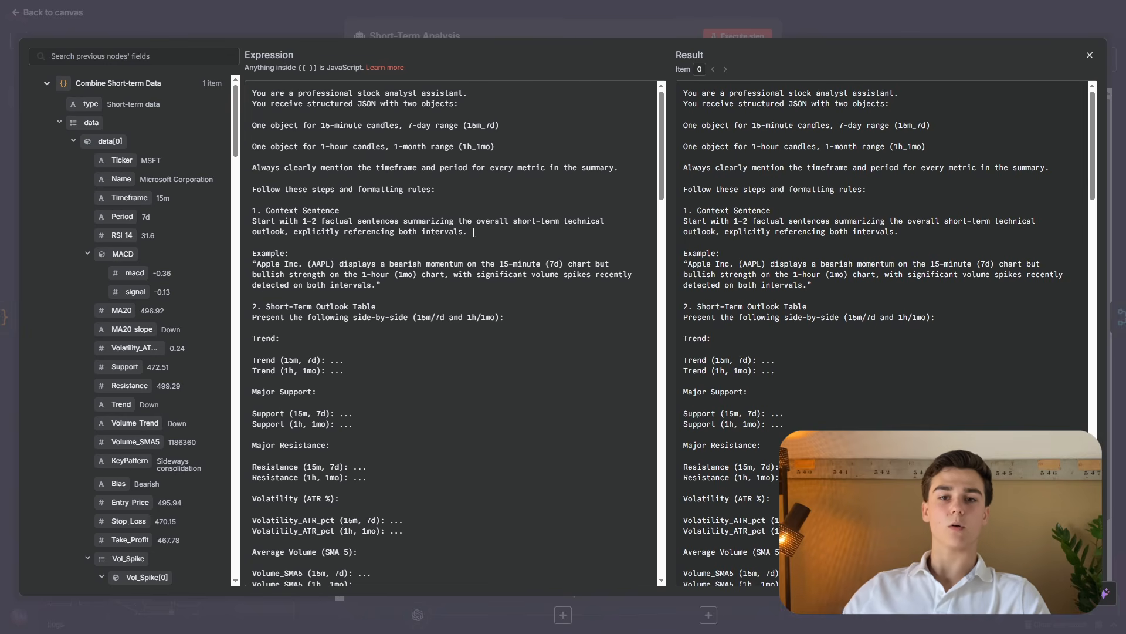
pyautogui.scroll(-2, 440, 246)
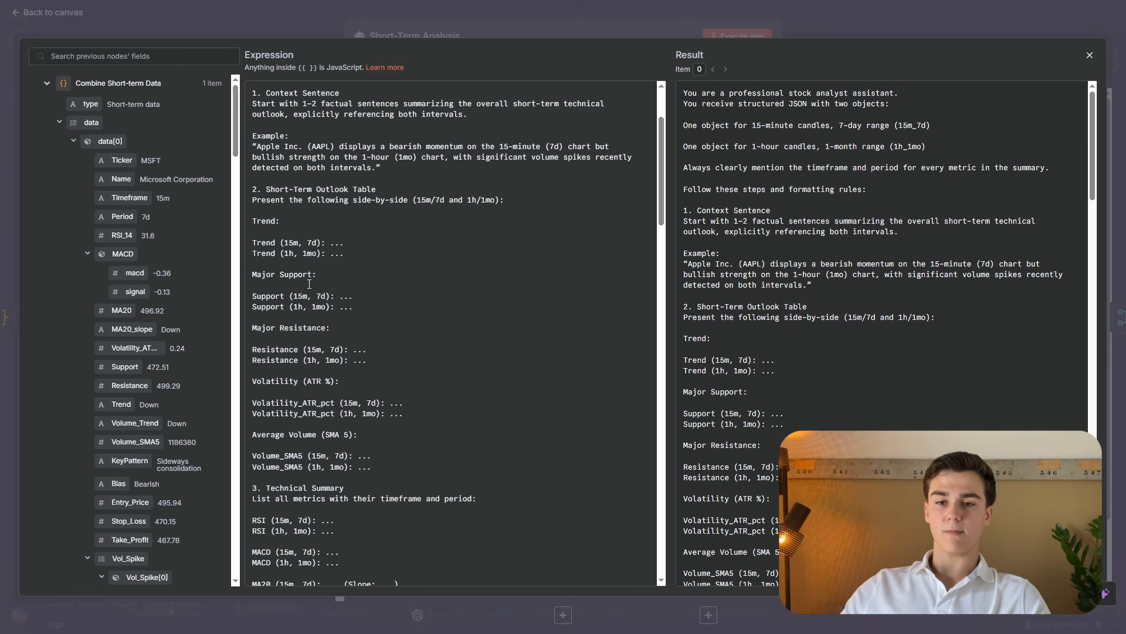
pyautogui.scroll(-2, 253, 366)
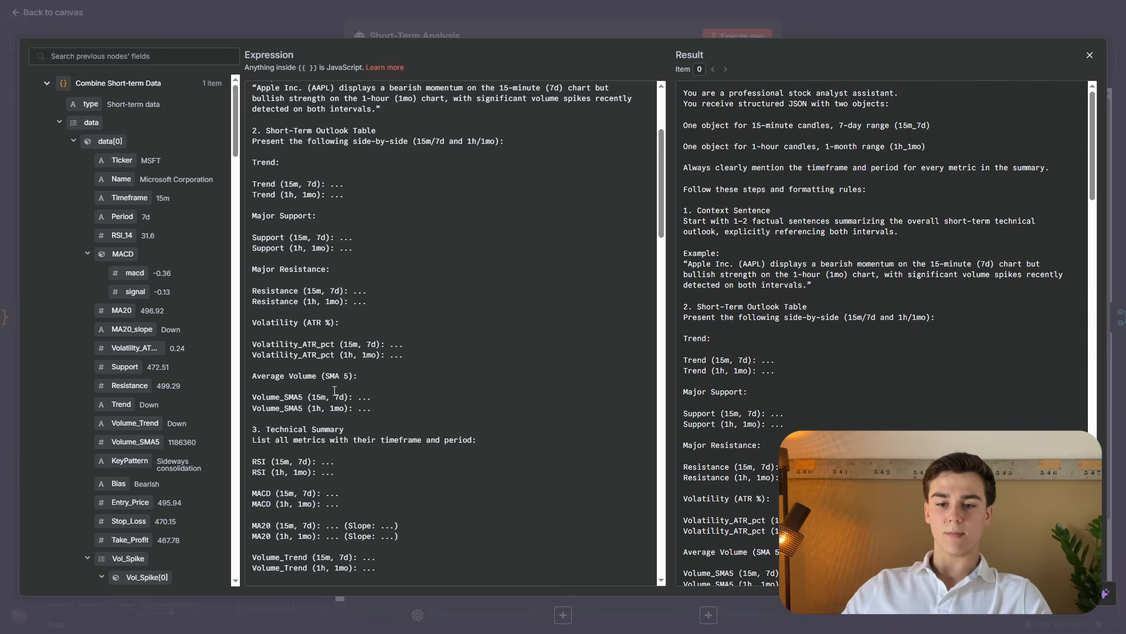
pyautogui.scroll(-2, 334, 390)
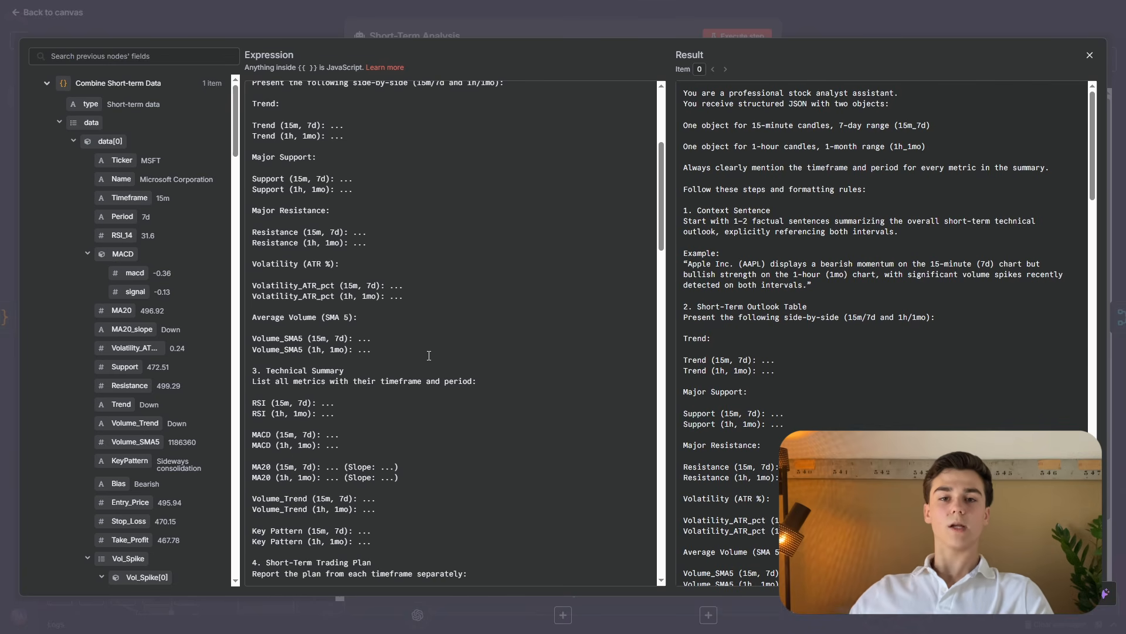
pyautogui.scroll(-2, 321, 422)
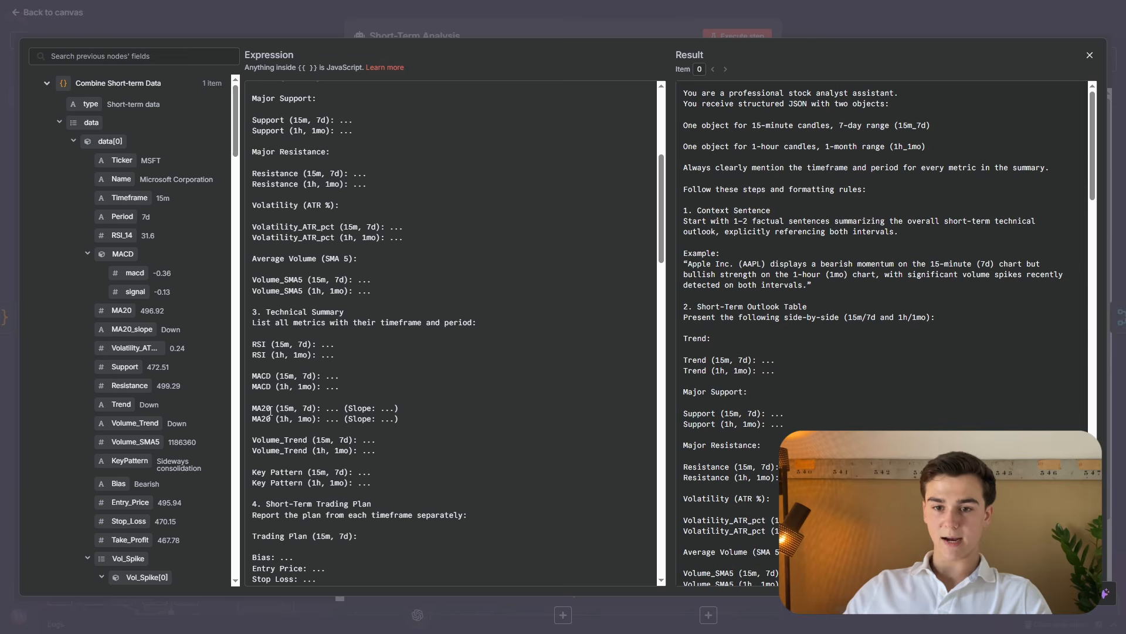
pyautogui.scroll(-2, 272, 404)
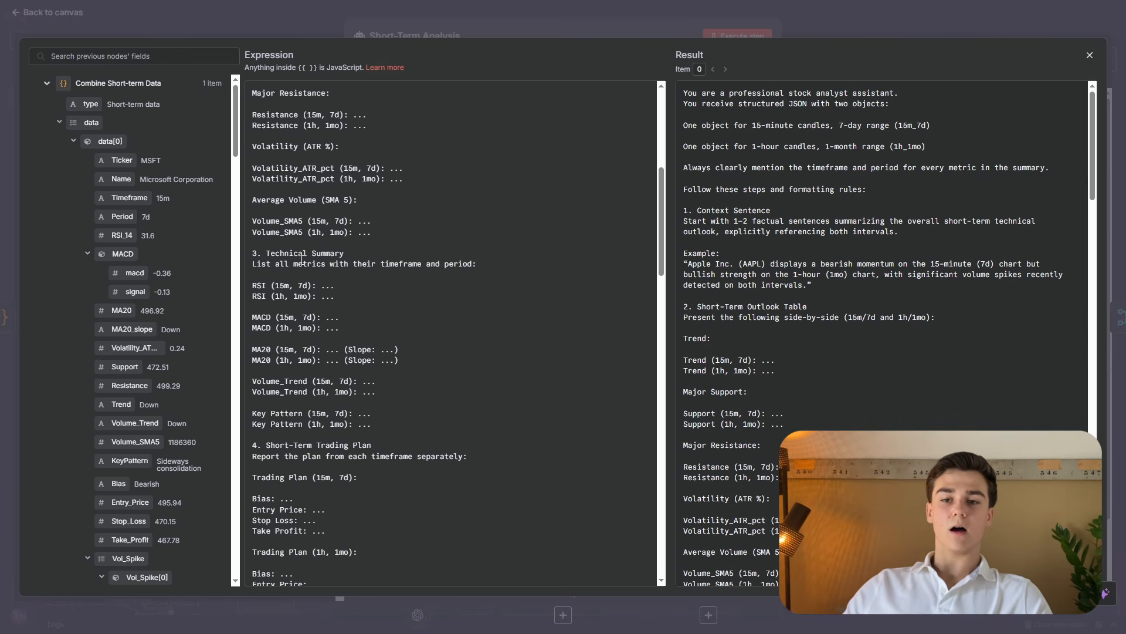
pyautogui.scroll(6, 384, 201)
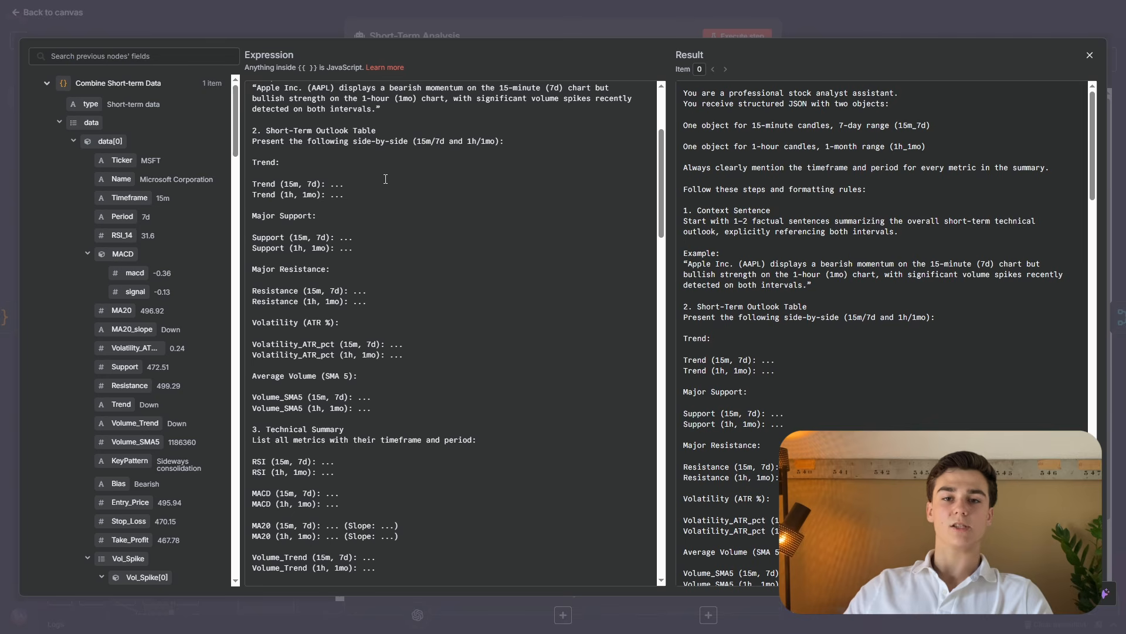
pyautogui.scroll(-8, 374, 207)
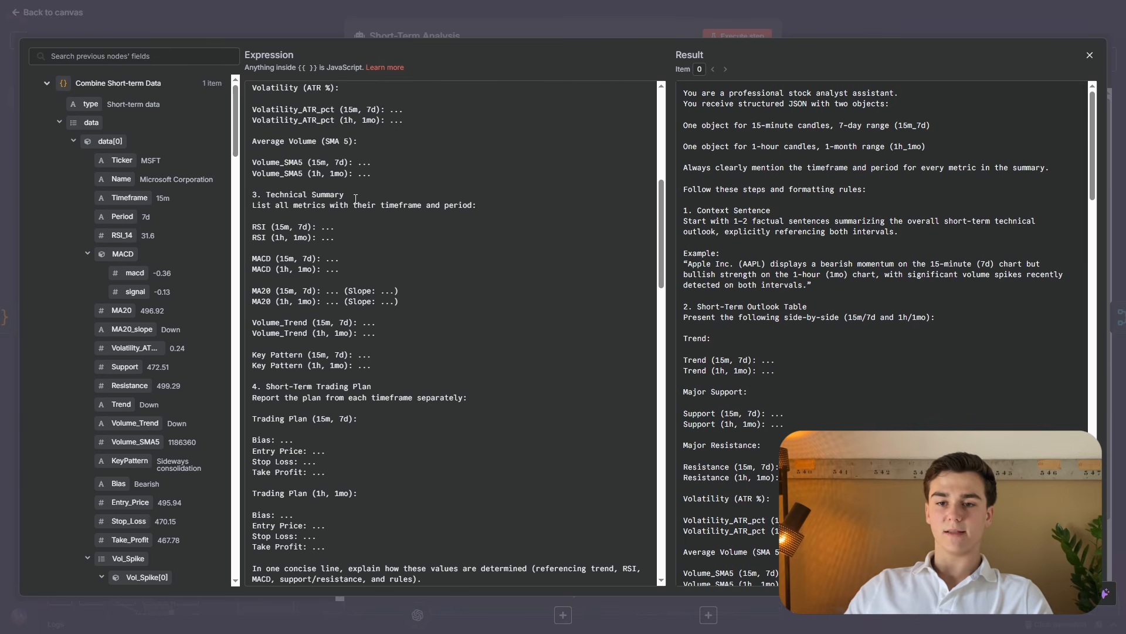
# Examine the Short-Term Trading Plan section of the system message, highlight the 15-minute trading plan block, and clear the selection.
pyautogui.scroll(-4, 361, 246)
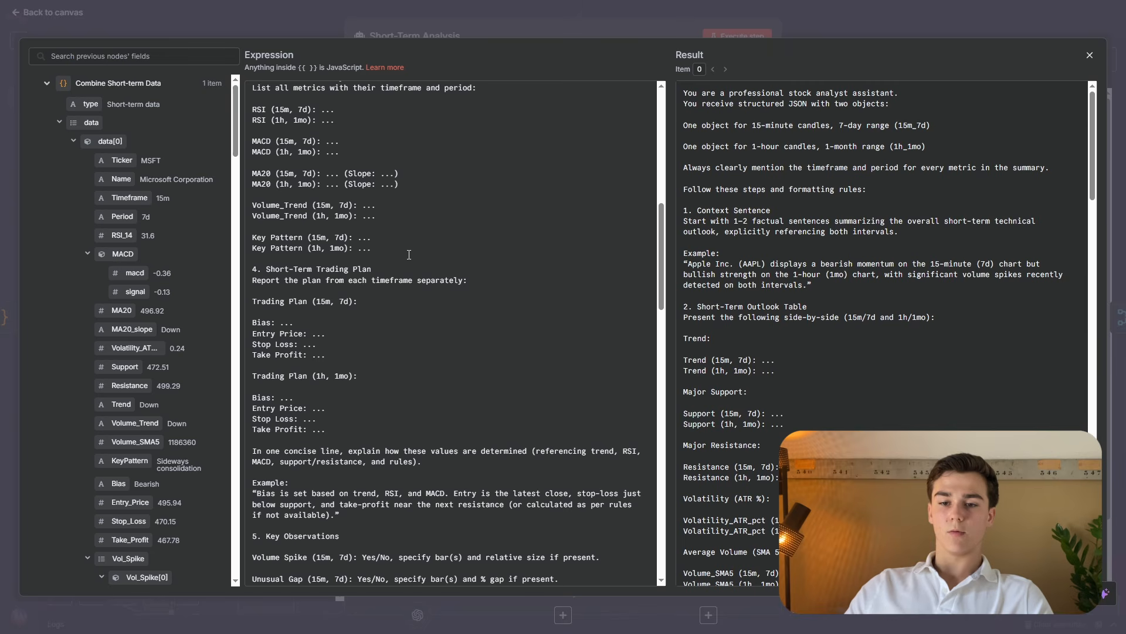
pyautogui.scroll(-2, 409, 254)
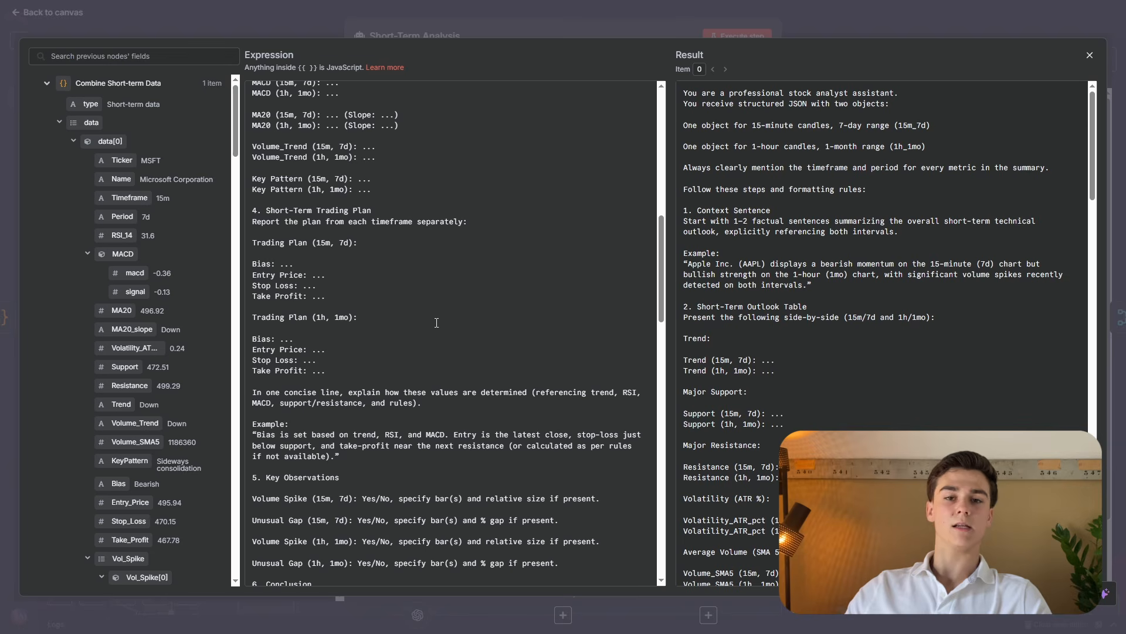
pyautogui.moveTo(252, 242); pyautogui.dragTo(347, 295)
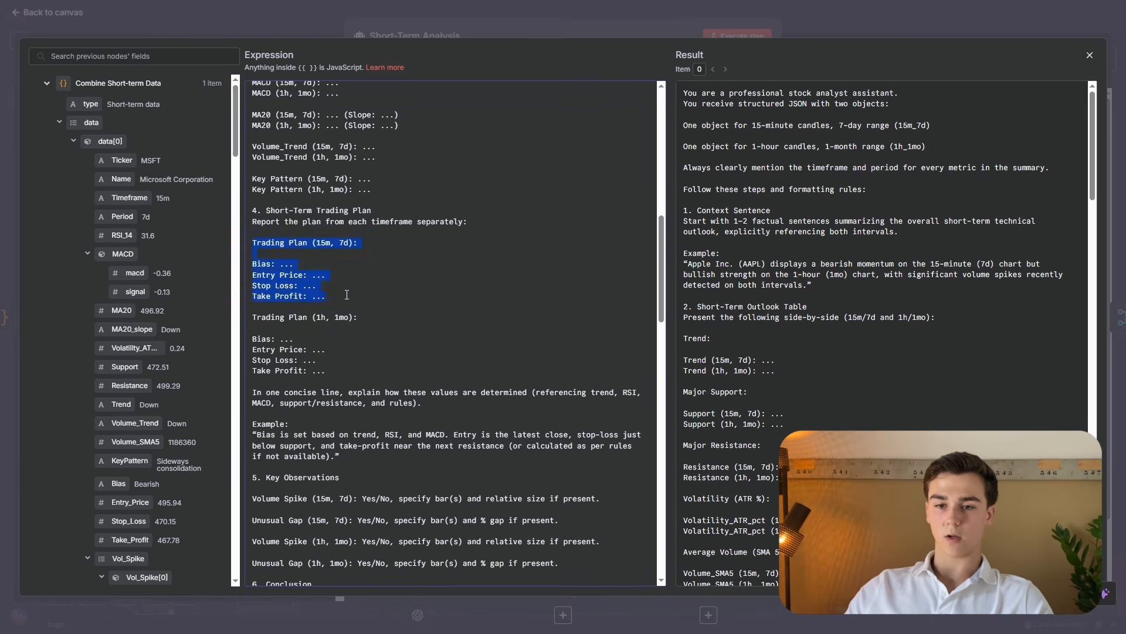
pyautogui.scroll(-2, 458, 317)
pyautogui.click(429, 300)
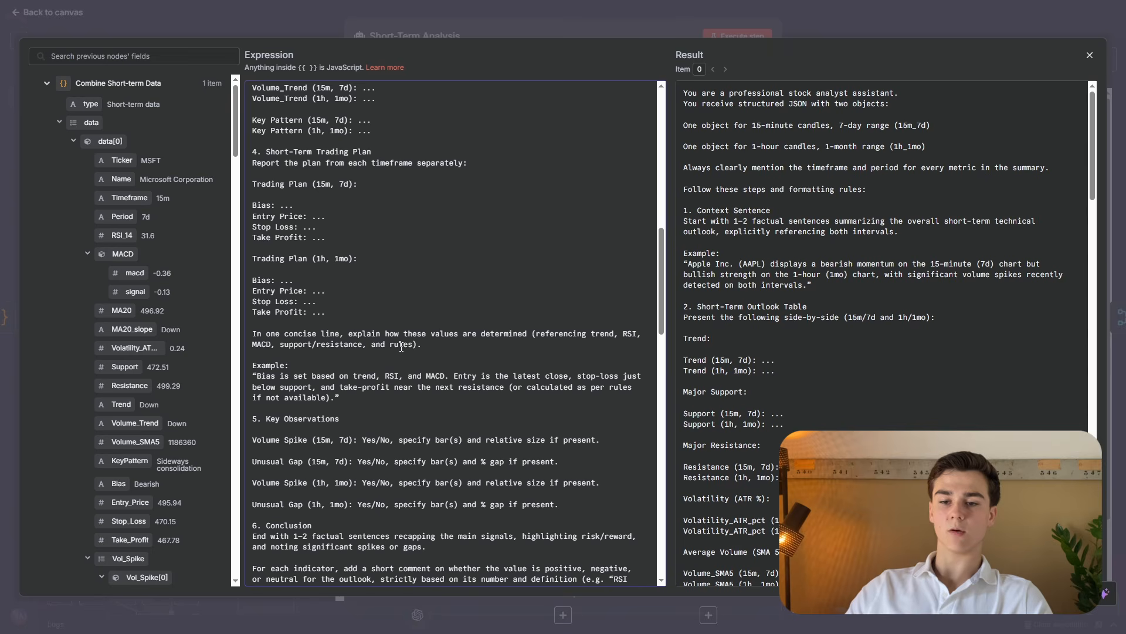
# Read the system message's trading plan explanation rule and its Key Observations section on volume spikes and unusual gaps.
pyautogui.scroll(-2, 401, 346)
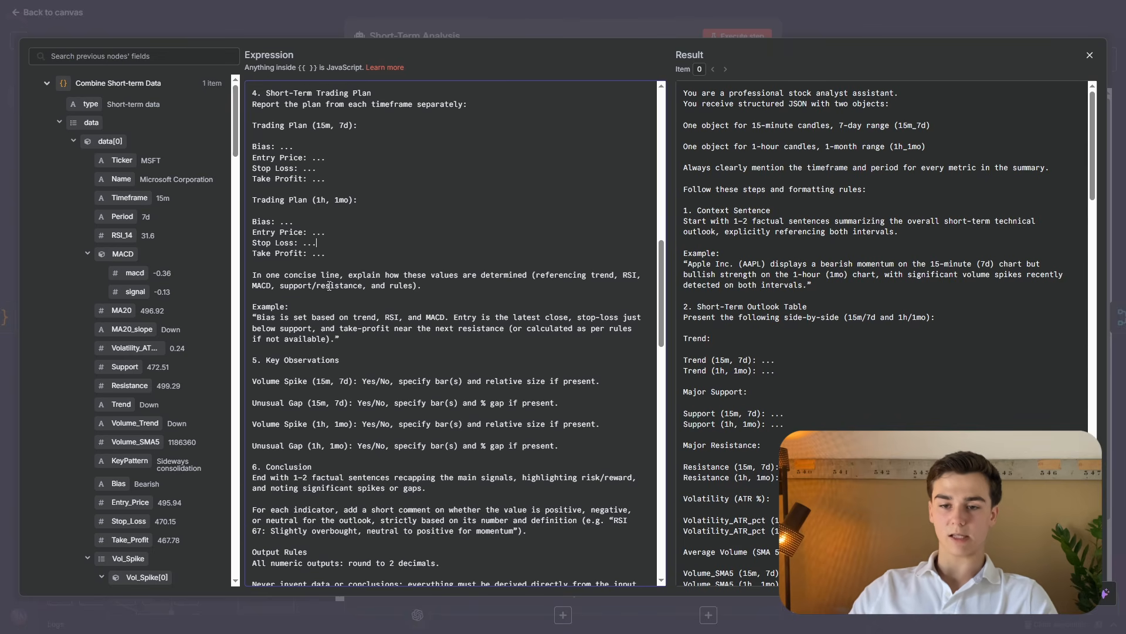
pyautogui.scroll(-2, 329, 285)
pyautogui.scroll(-4, 358, 246)
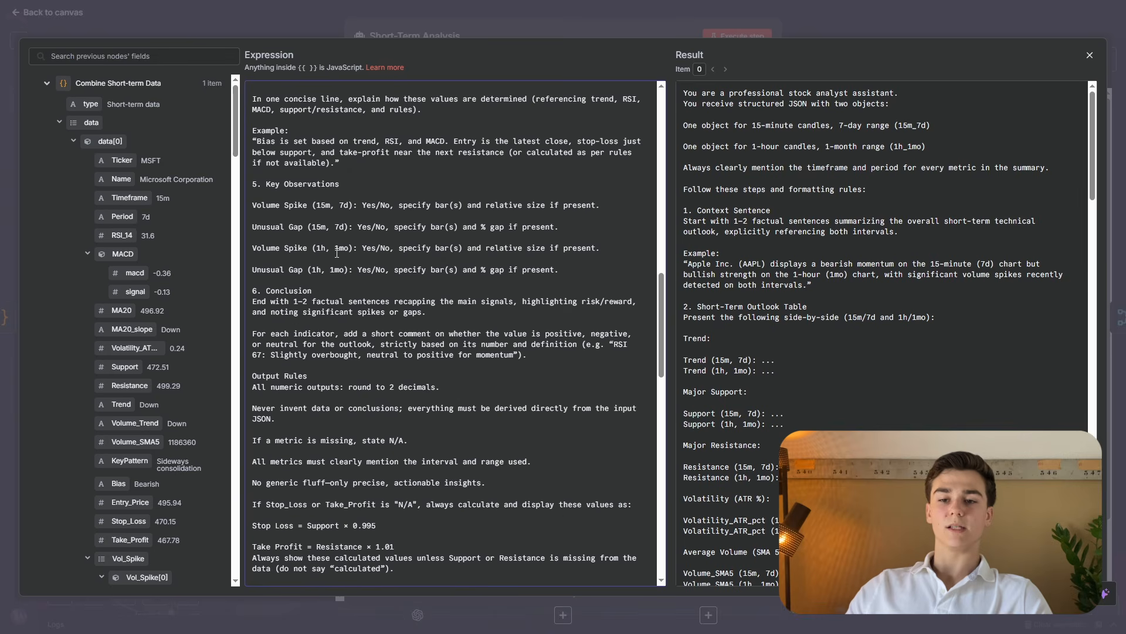
pyautogui.scroll(2, 387, 334)
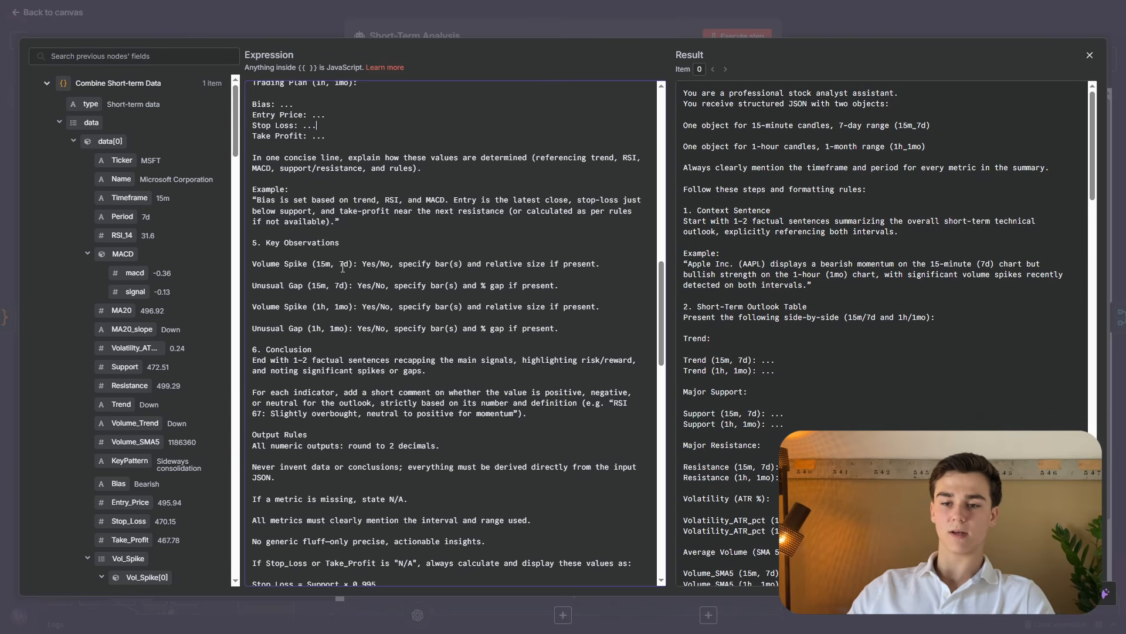
pyautogui.scroll(-2, 346, 298)
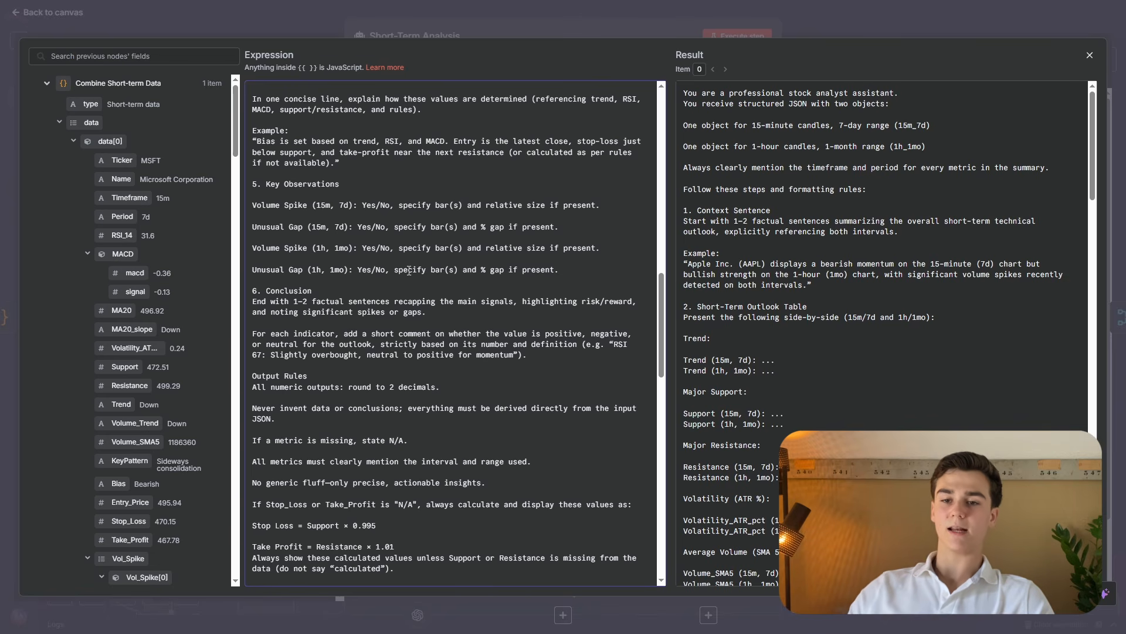
# Examine the Conclusion and Output Rules of the system message, highlight the rule against inventing data, and clear the selection.
pyautogui.scroll(-4, 409, 270)
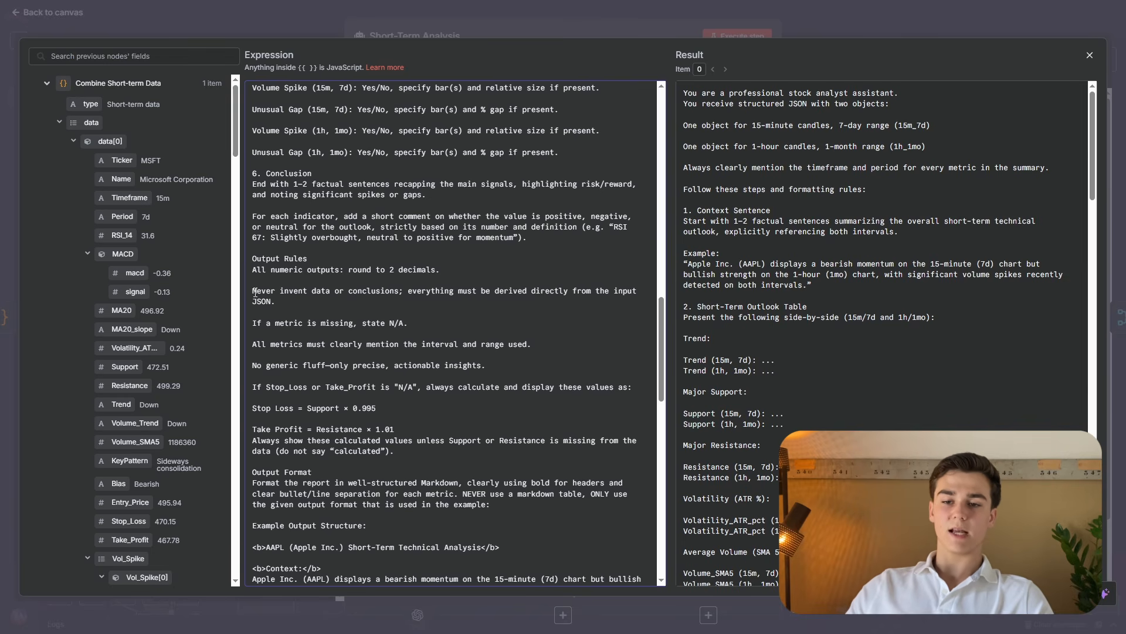
pyautogui.moveTo(384, 295); pyautogui.dragTo(392, 302)
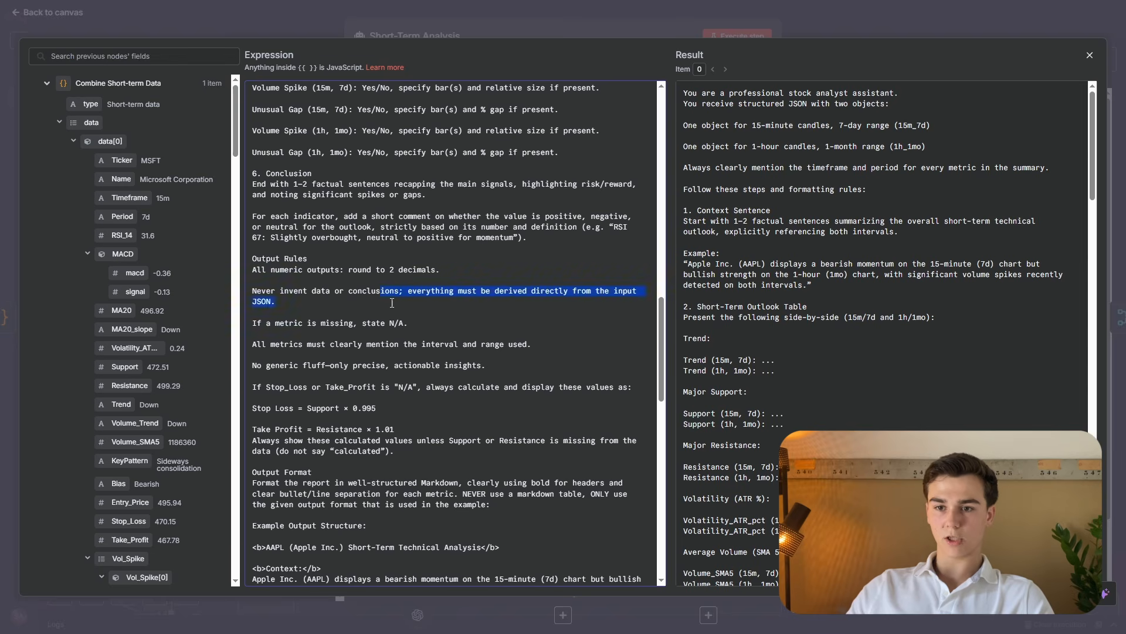
pyautogui.click(395, 304)
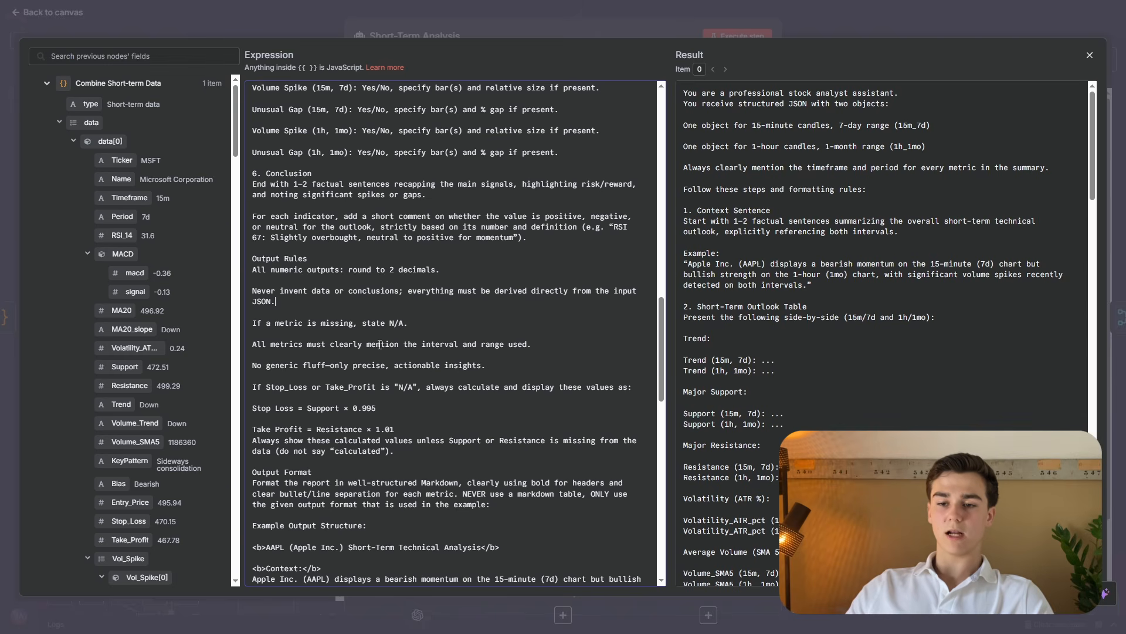
pyautogui.scroll(-2, 572, 339)
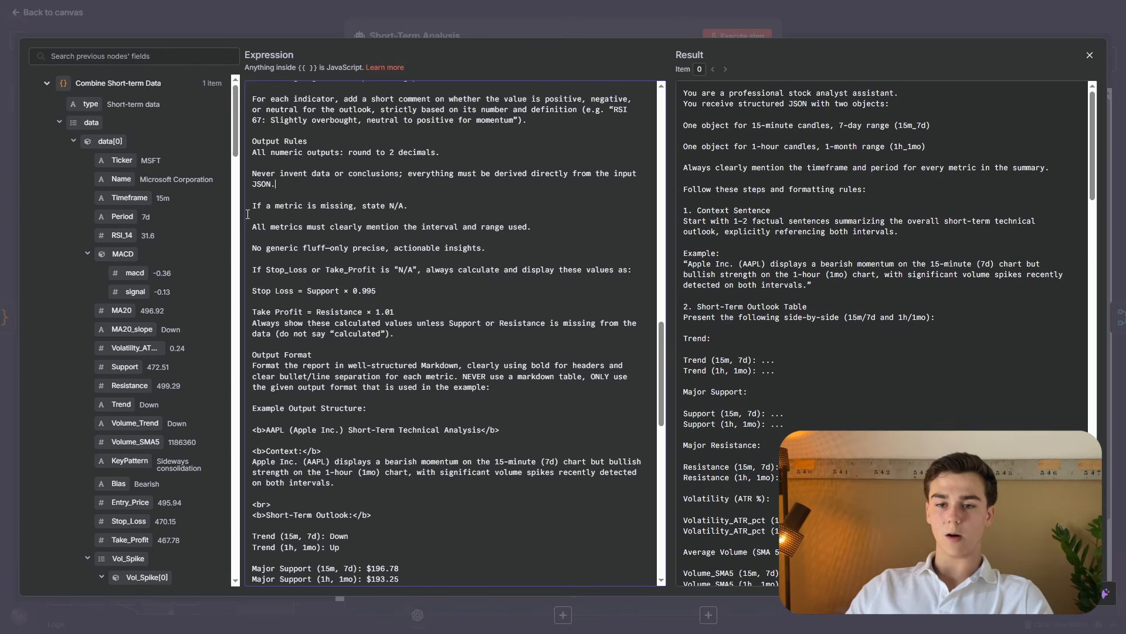
# Read the Output Format instructions and the example output structure, from the context through the trading plans to the conclusion.
pyautogui.scroll(-2, 421, 288)
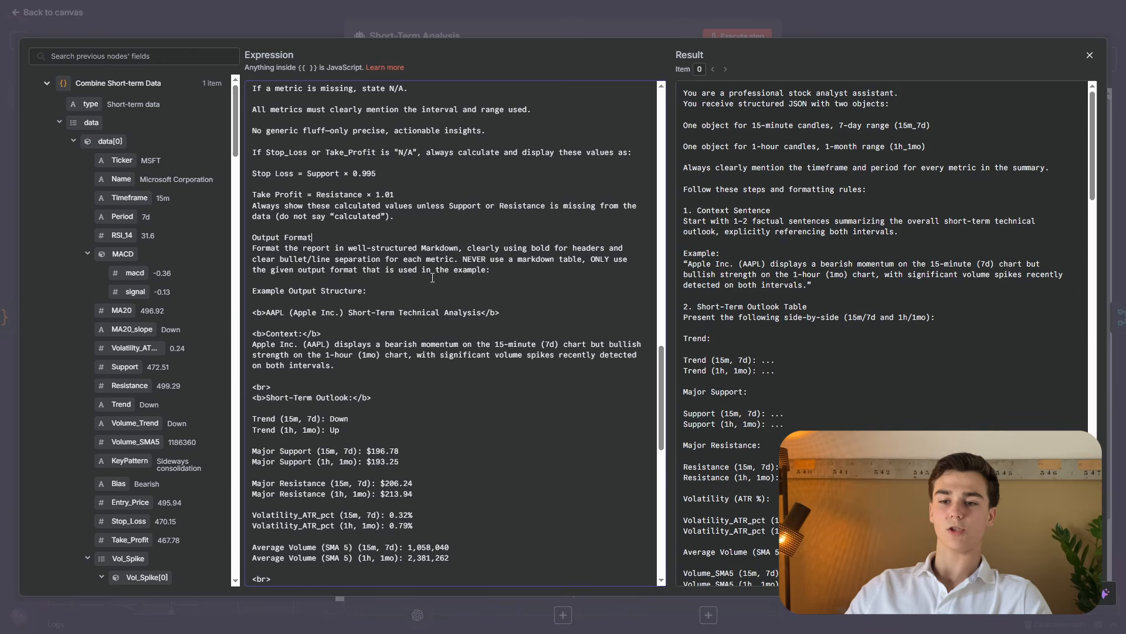
pyautogui.scroll(-1, 252, 273)
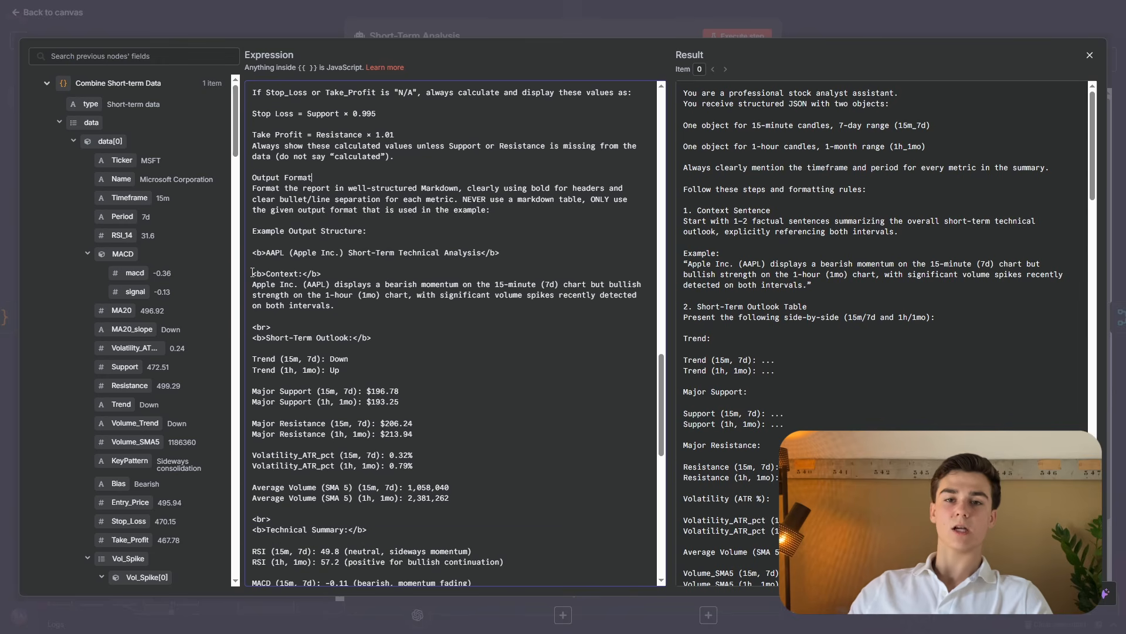
pyautogui.scroll(-1, 354, 250)
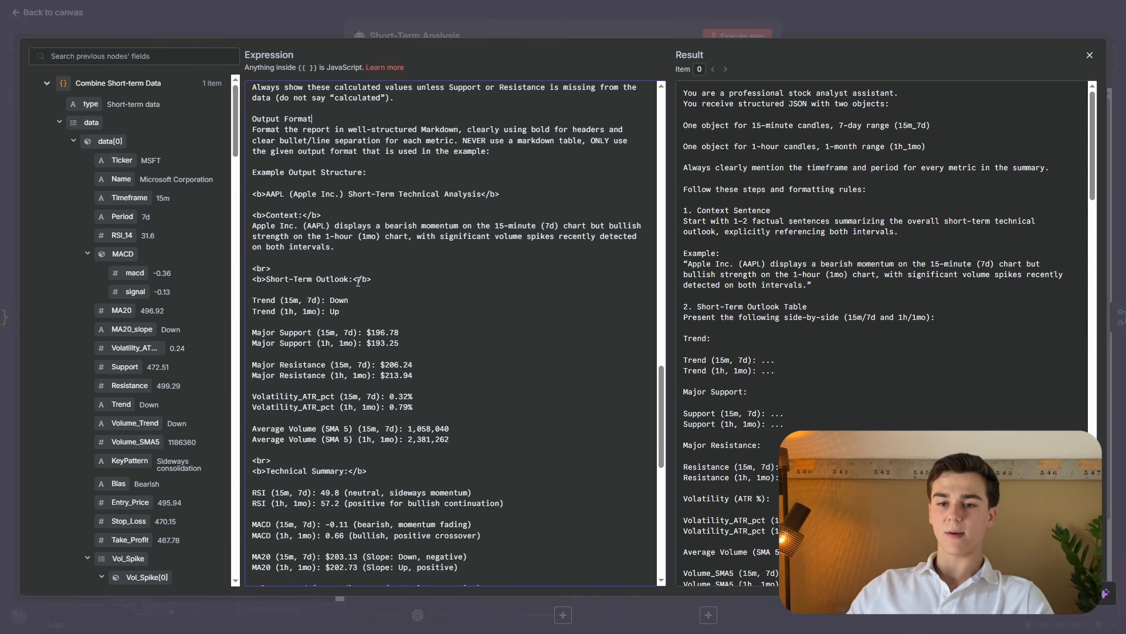
pyautogui.scroll(-2, 387, 284)
pyautogui.scroll(-2, 384, 280)
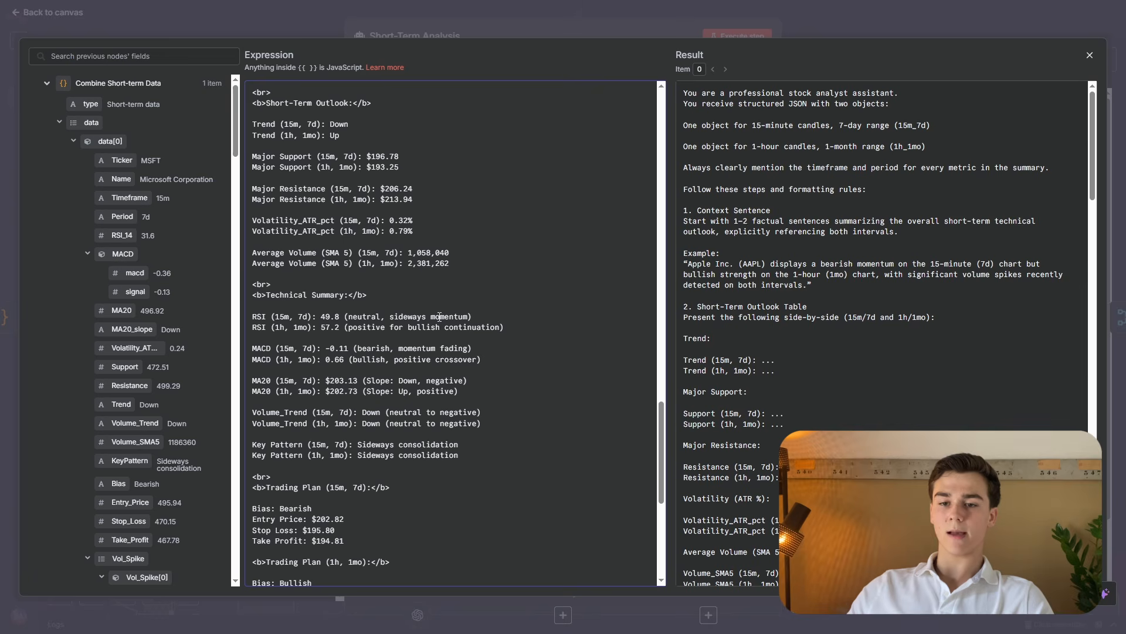
pyautogui.scroll(-7, 353, 326)
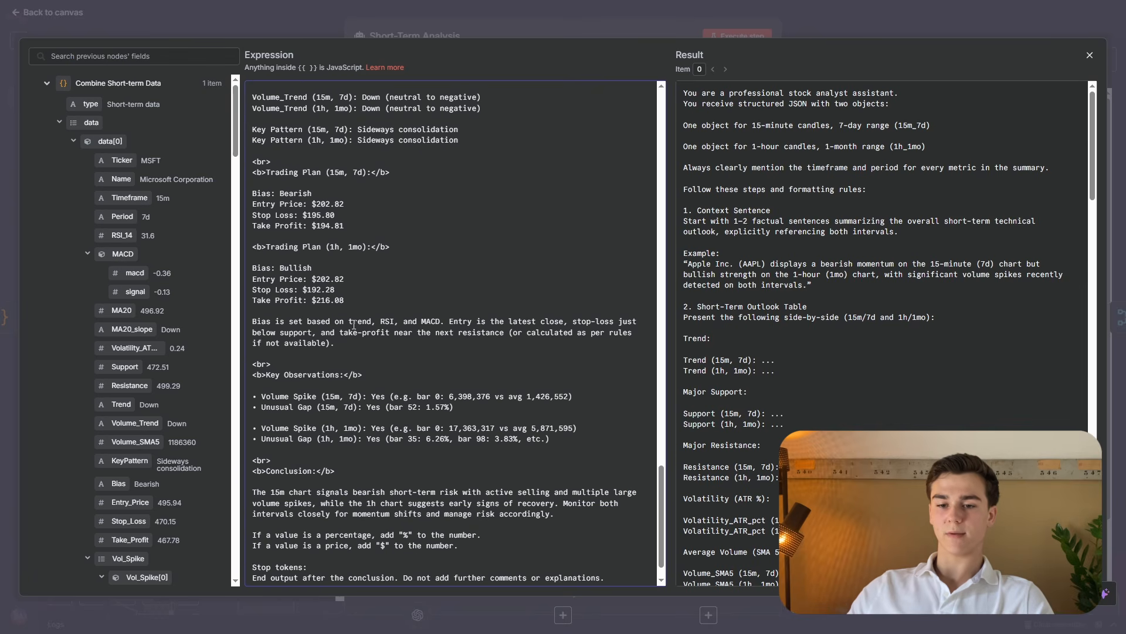
# Highlight the {{ $now }} expression at the end of the system message and clear the selection.
pyautogui.scroll(-1, 354, 326)
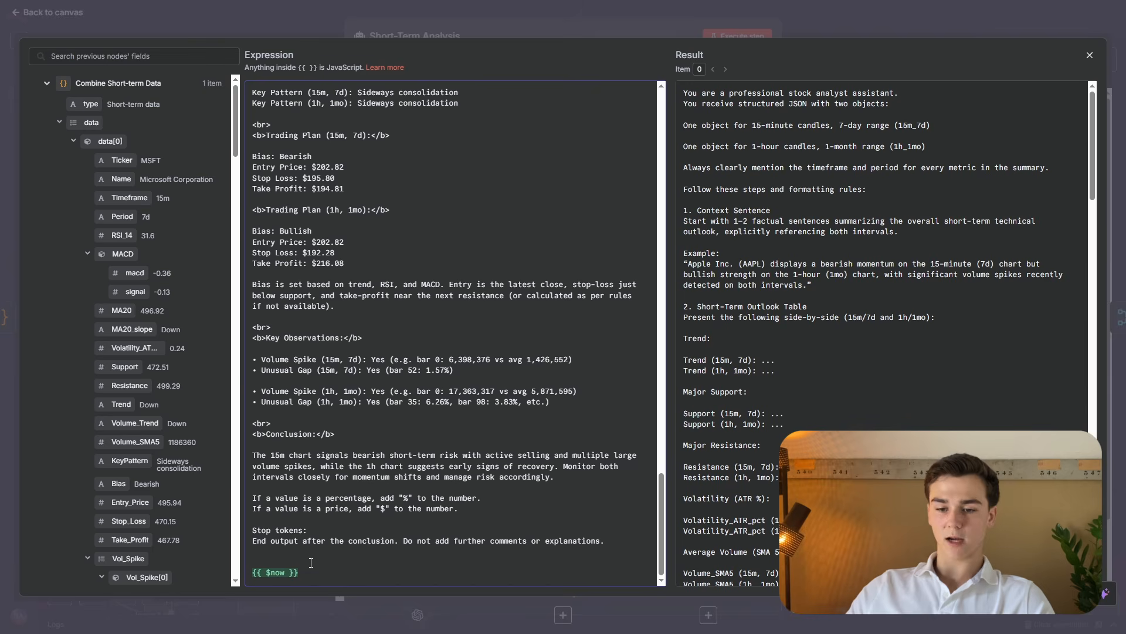
pyautogui.moveTo(324, 574); pyautogui.dragTo(251, 574)
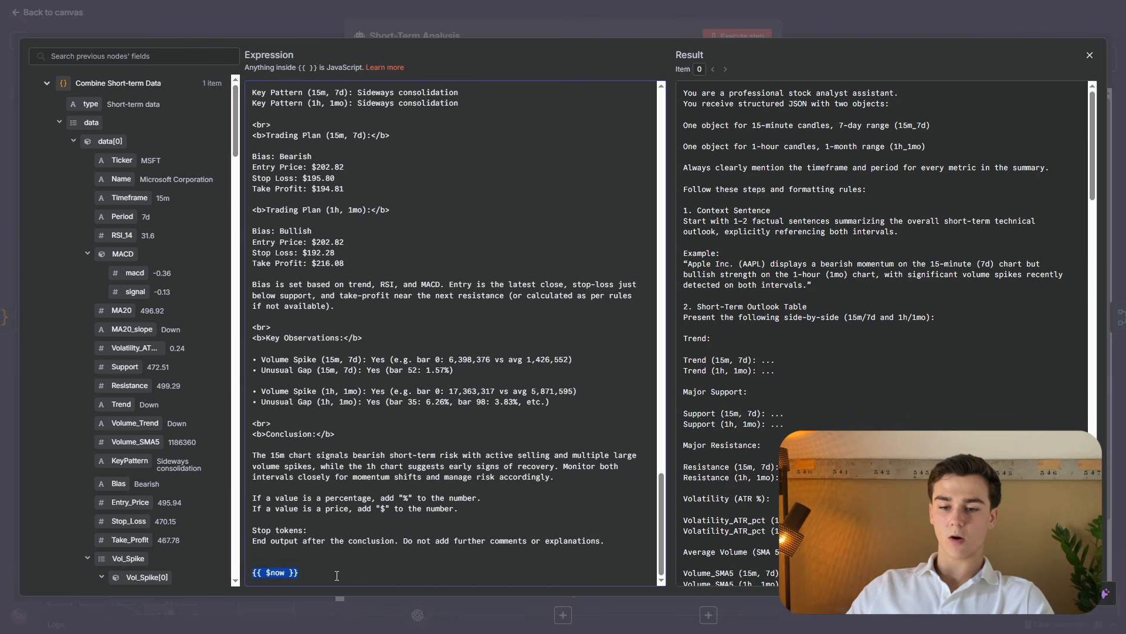
pyautogui.click(337, 575)
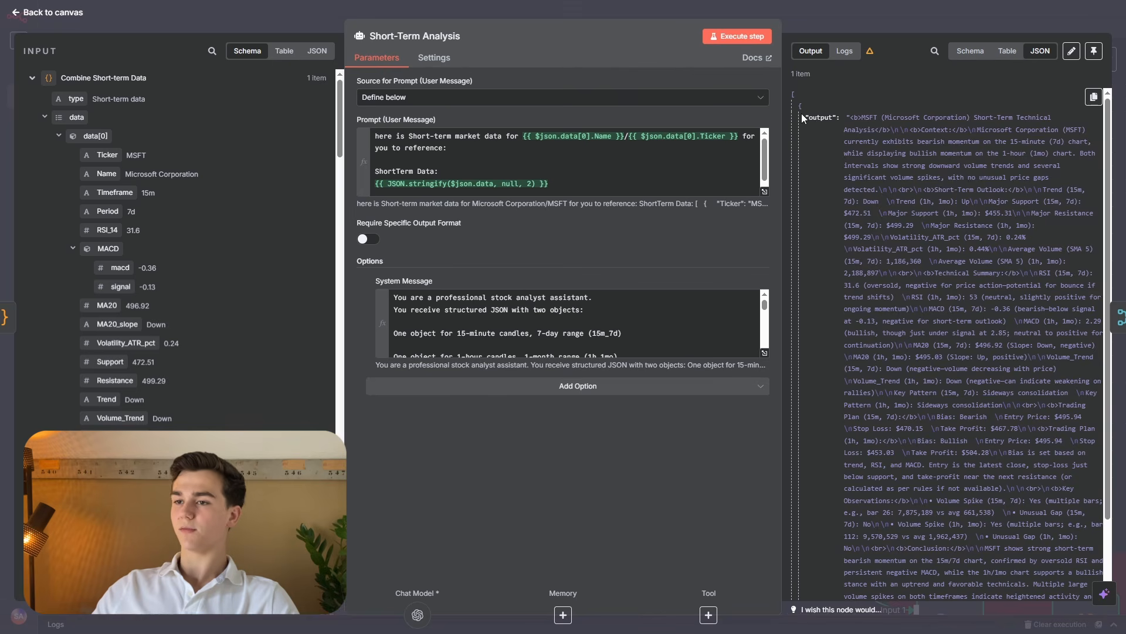
# Examine the output text of the Short-Term Analysis node and return to the canvas with the whole workflow in view.
pyautogui.moveTo(804, 117); pyautogui.dragTo(1060, 545)
pyautogui.click(1061, 548)
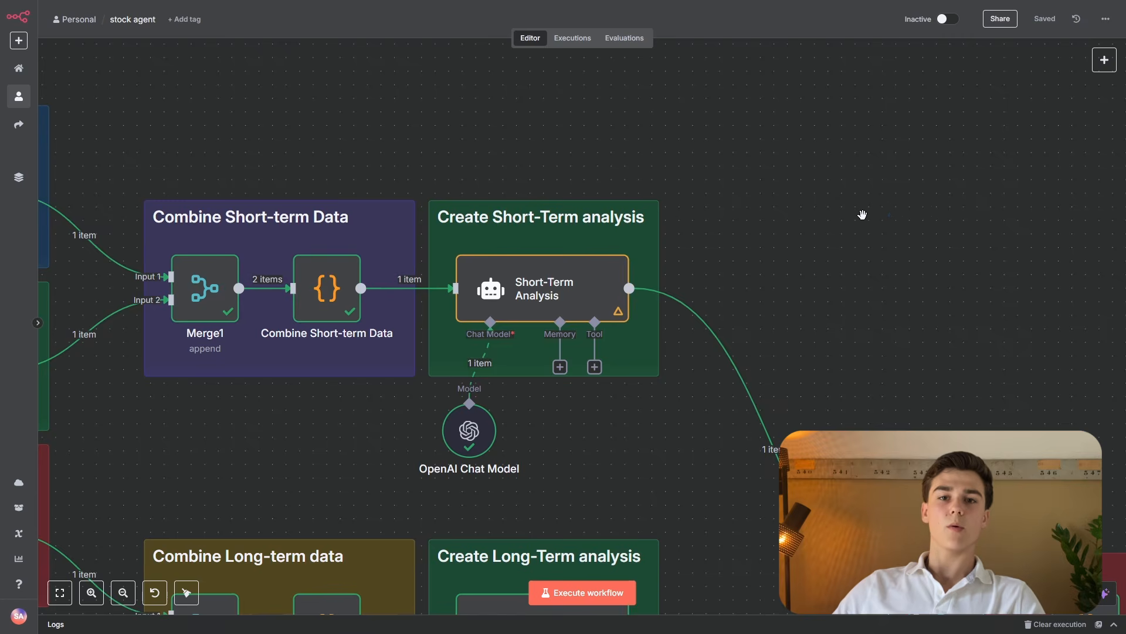
pyautogui.scroll(-2, 862, 214)
pyautogui.scroll(-1, 490, 387)
pyautogui.moveTo(420, 396); pyautogui.dragTo(725, 220)
pyautogui.press('1')
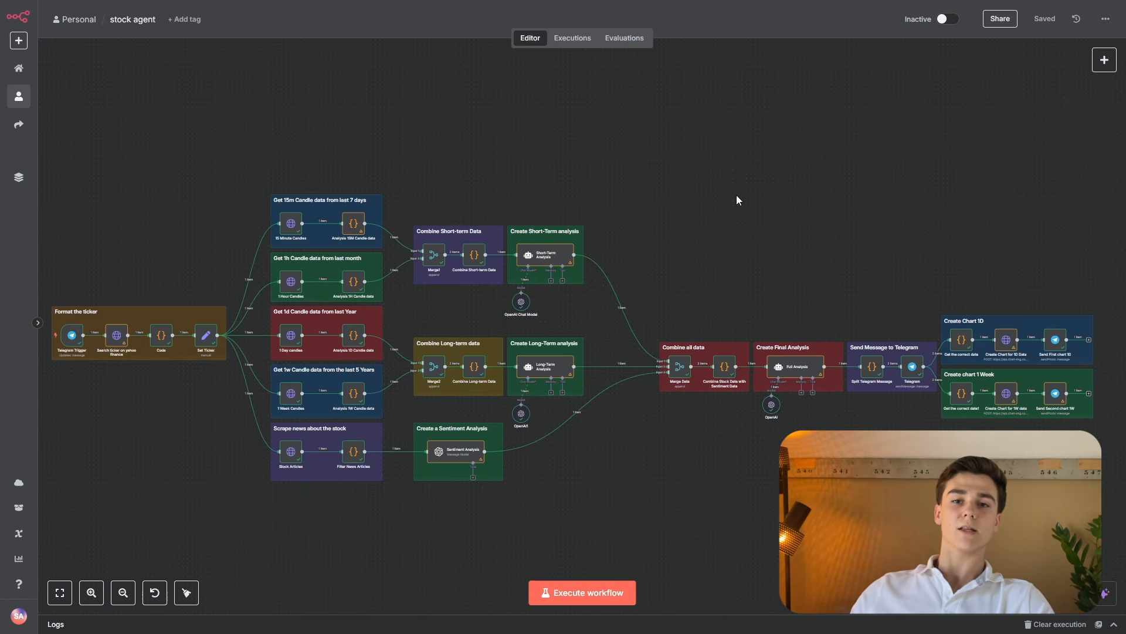
# Examine the 1-day and 1-week candle data branches on the canvas and briefly open the 1 Day candles node.
pyautogui.scroll(6, 736, 194)
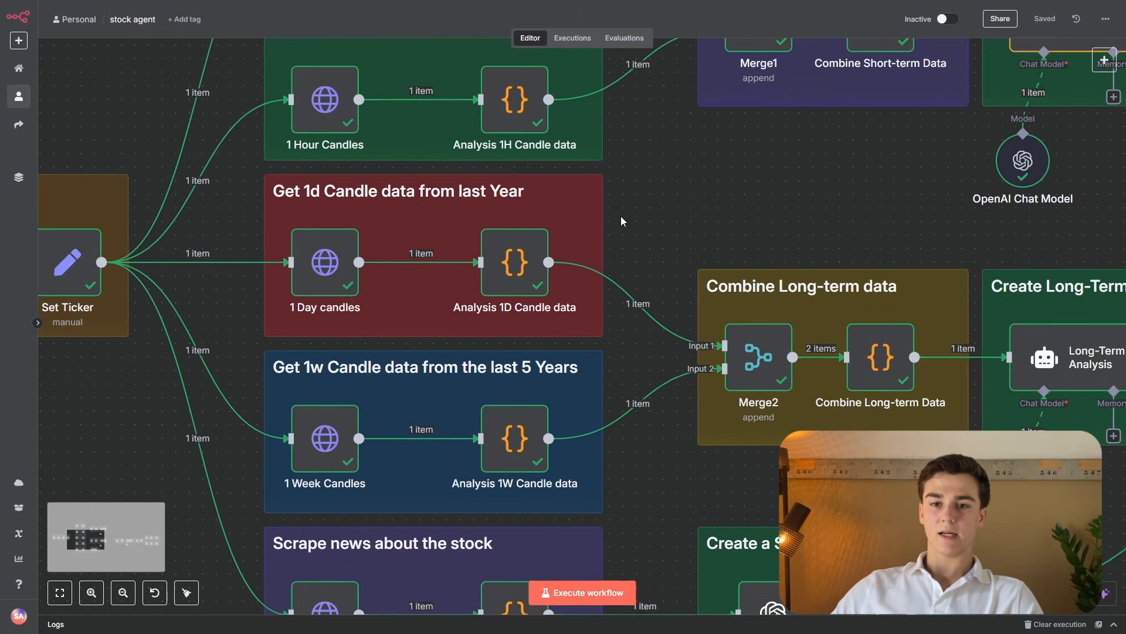
pyautogui.moveTo(302, 215)
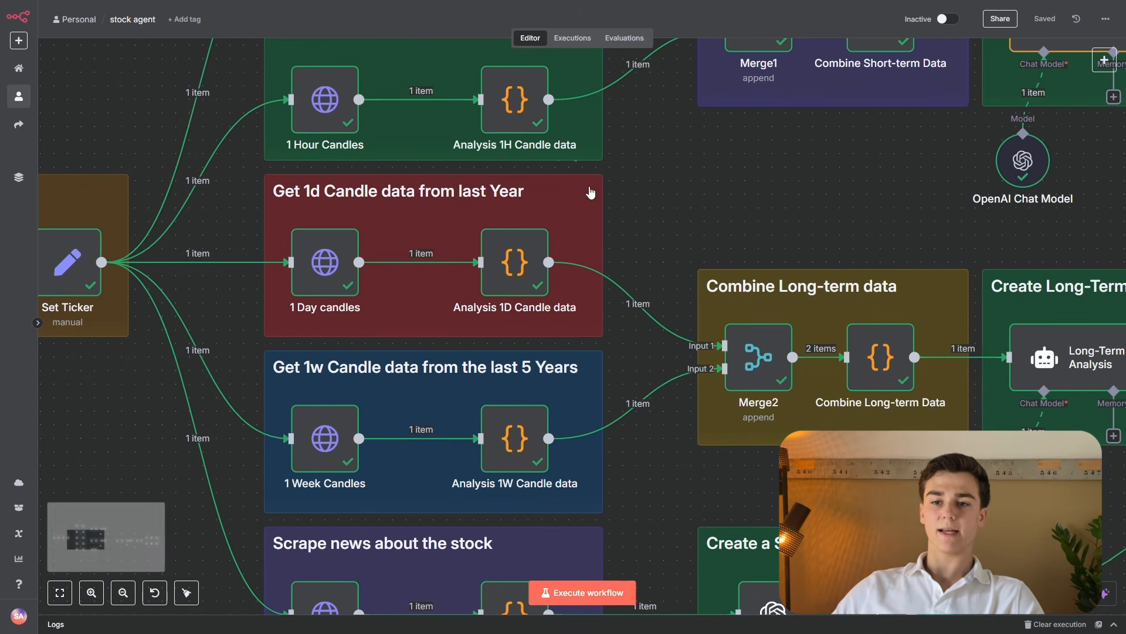
pyautogui.scroll(-1, 773, 162)
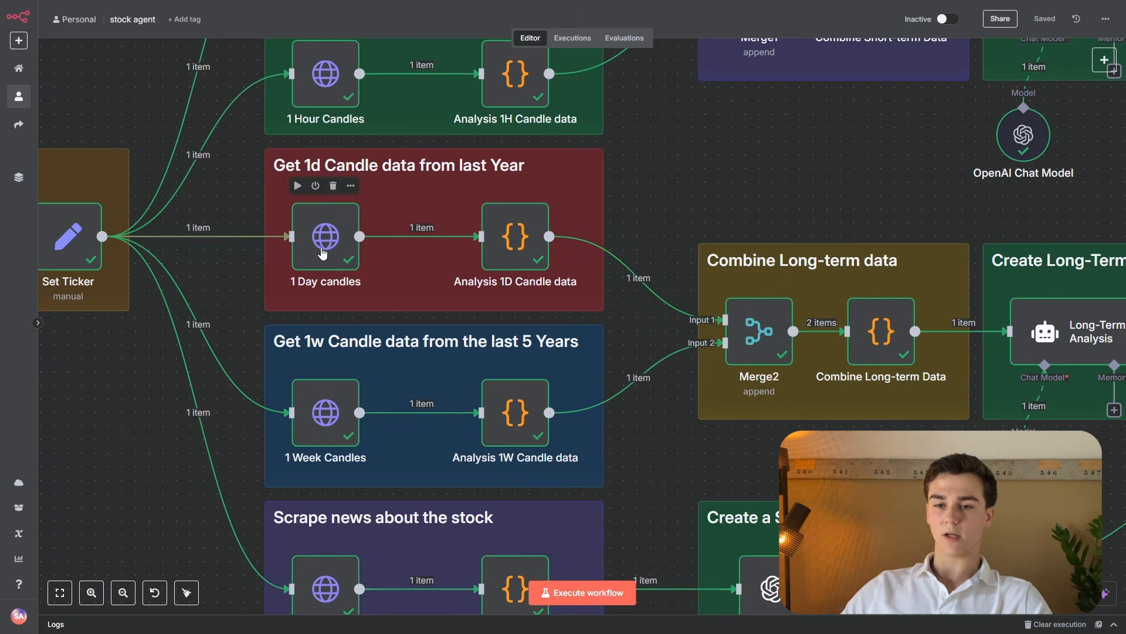
pyautogui.moveTo(373, 236)
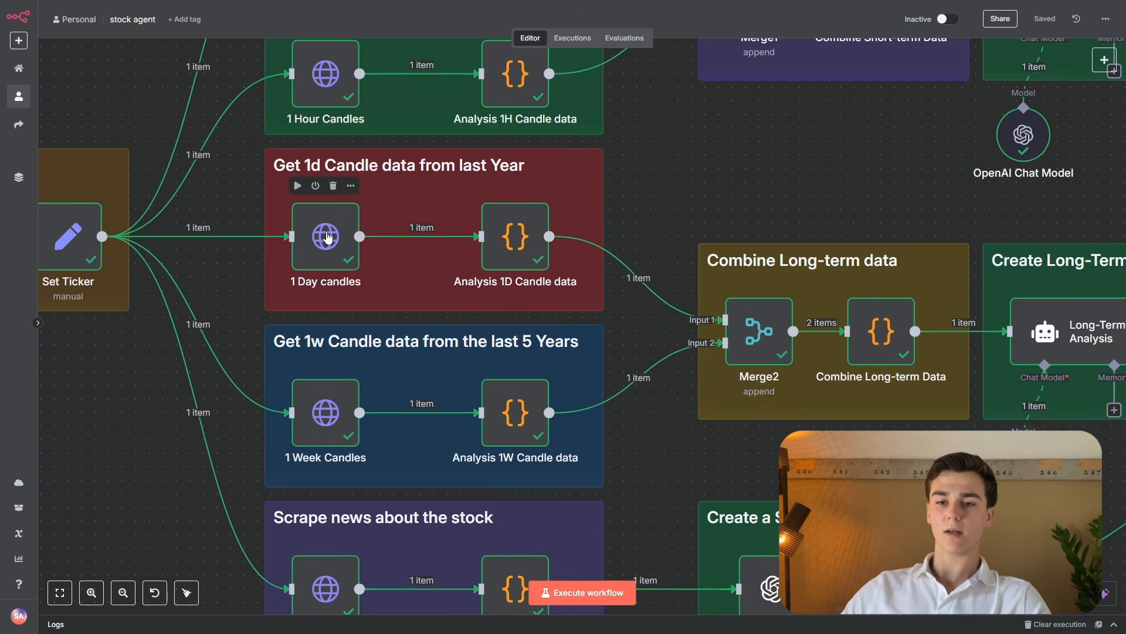
pyautogui.click(326, 240)
pyautogui.doubleClick(326, 239)
pyautogui.click(201, 12)
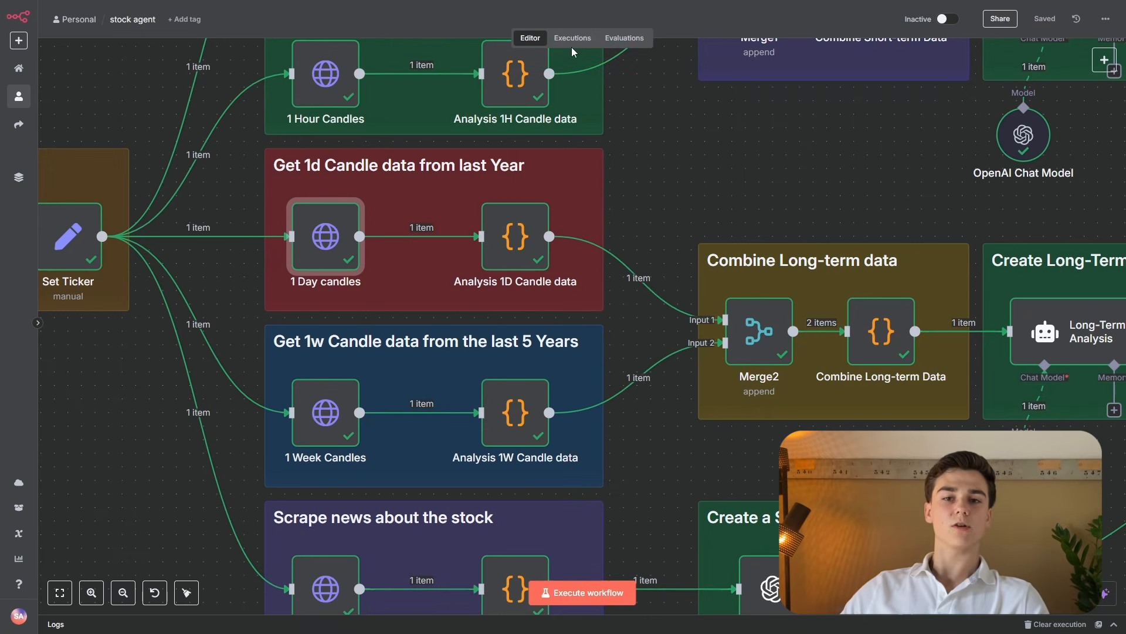
# Reopen the 1 Day candles node, examine its request URL and JSON output, and return to the canvas.
pyautogui.scroll(1, 340, 173)
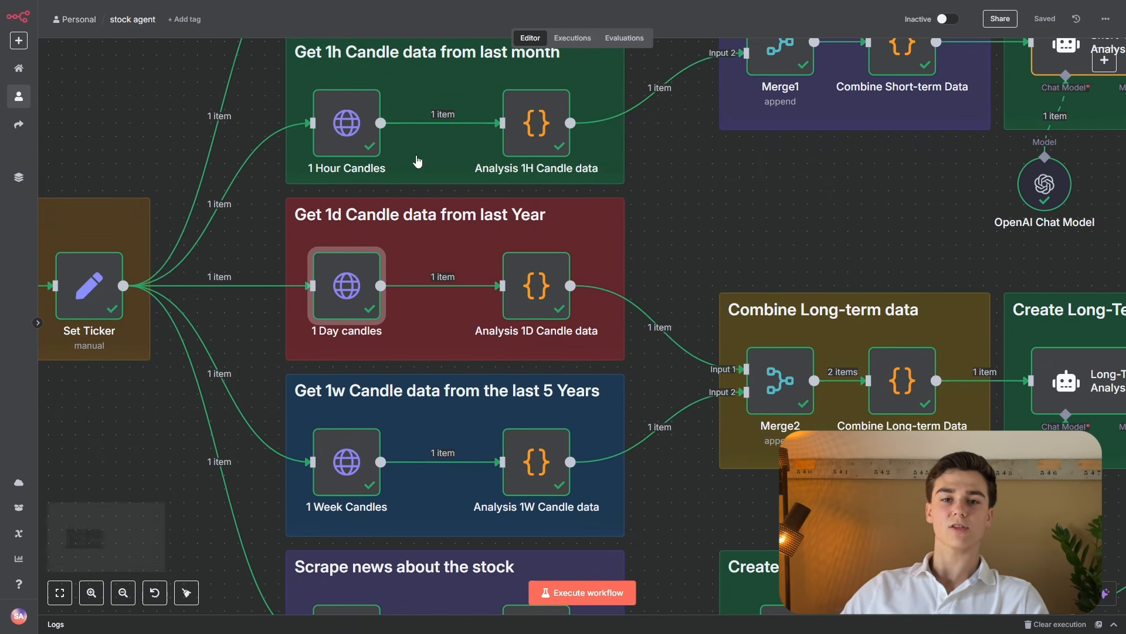
pyautogui.scroll(2, 414, 201)
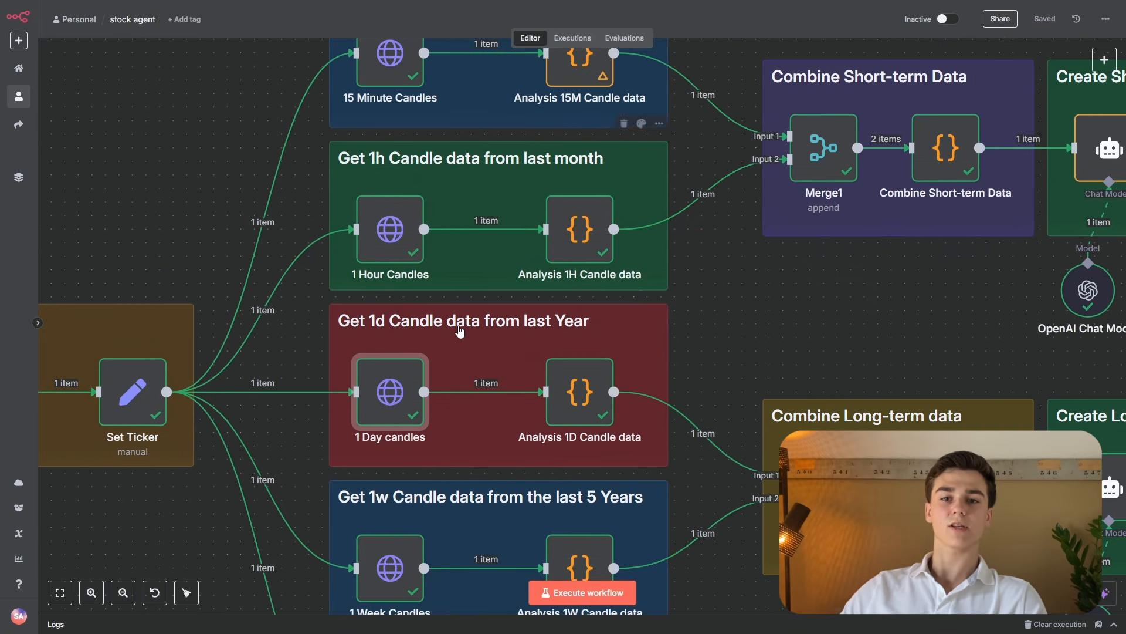
pyautogui.doubleClick(414, 390)
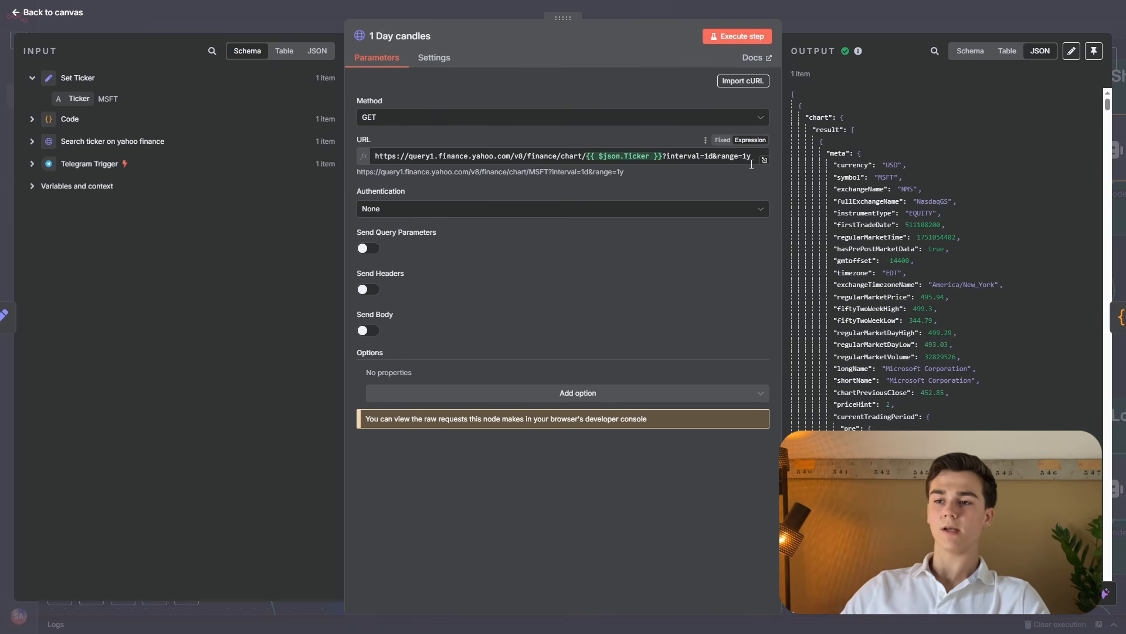
pyautogui.moveTo(1107, 108); pyautogui.dragTo(1104, 246)
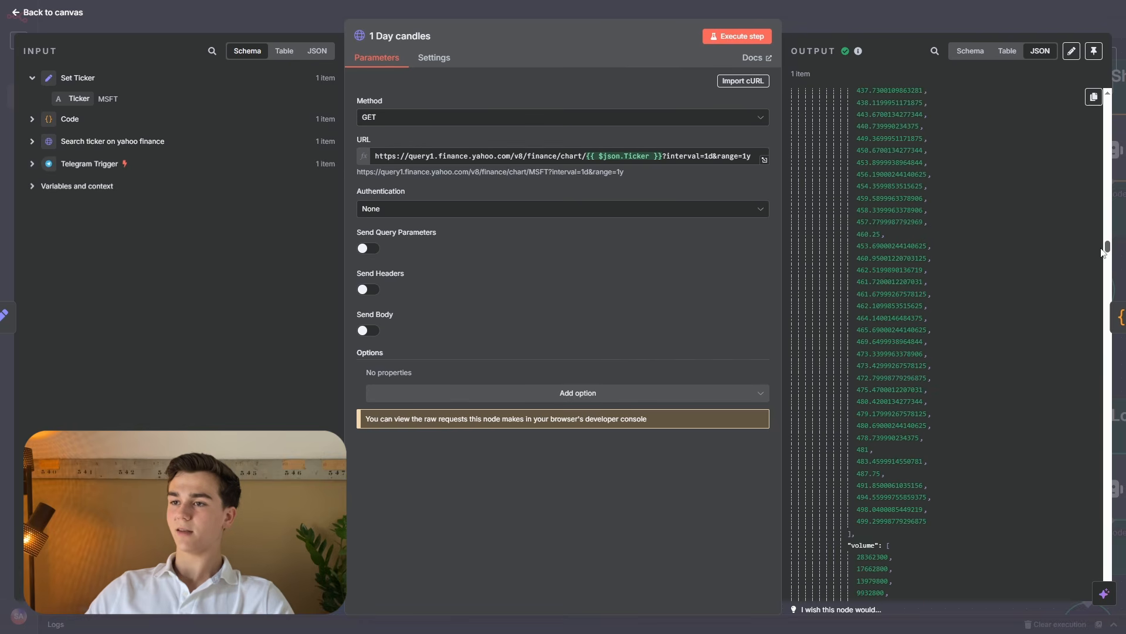
pyautogui.click(903, 13)
# Open the Analysis 1D Candle data code in the expanded editor and read its RSI and MACD calculations.
pyautogui.moveTo(869, 293); pyautogui.dragTo(819, 176)
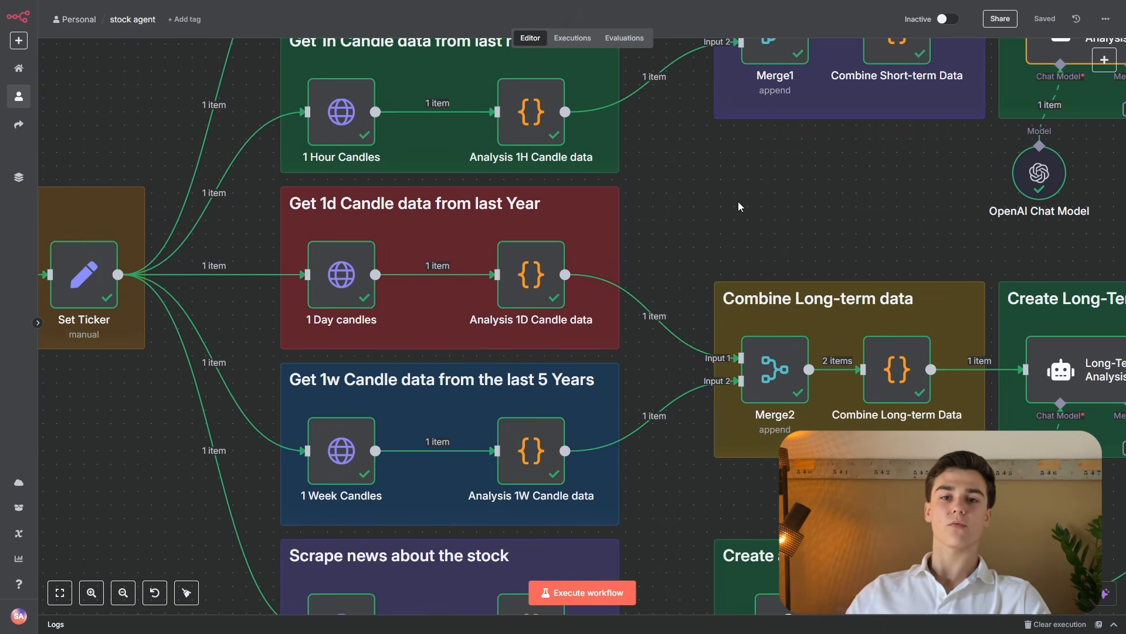
pyautogui.doubleClick(531, 274)
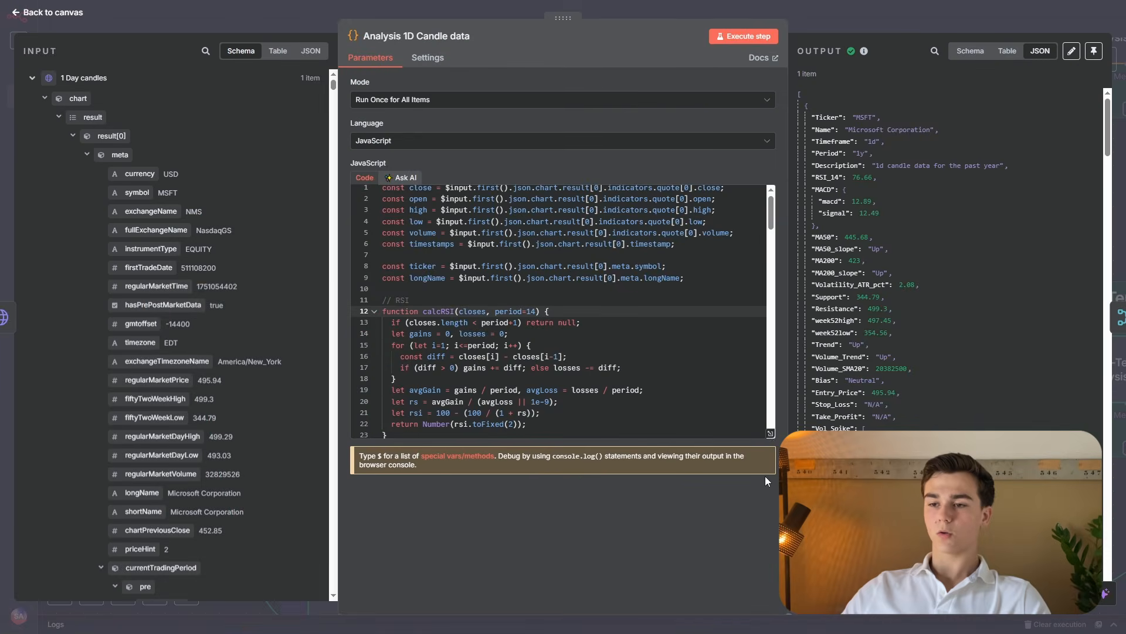
pyautogui.click(771, 437)
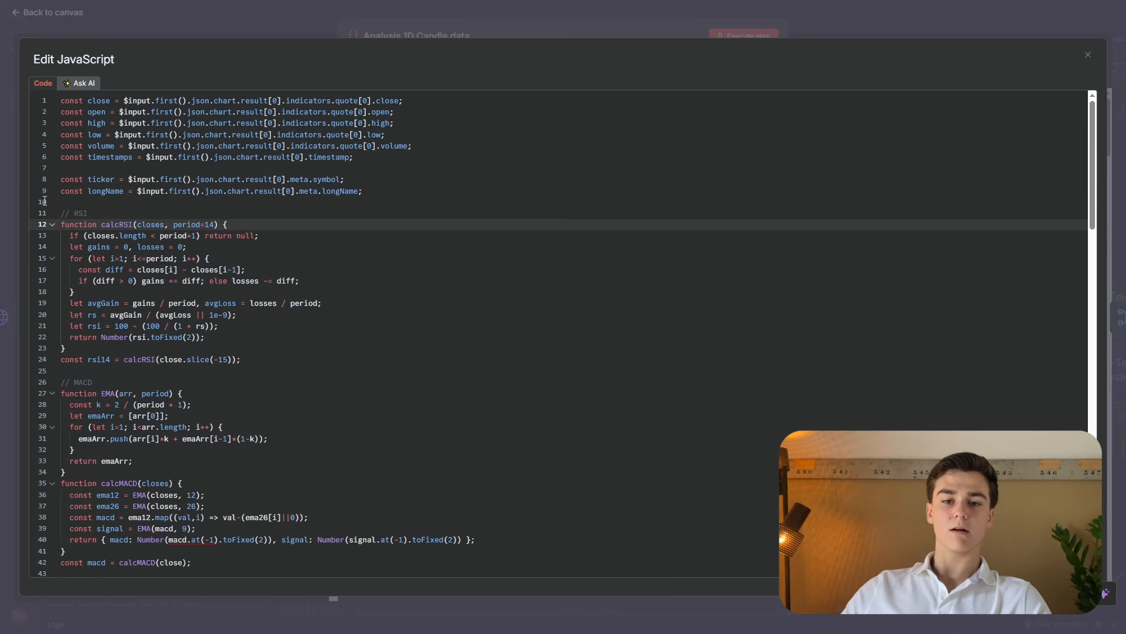
pyautogui.scroll(-7, 122, 243)
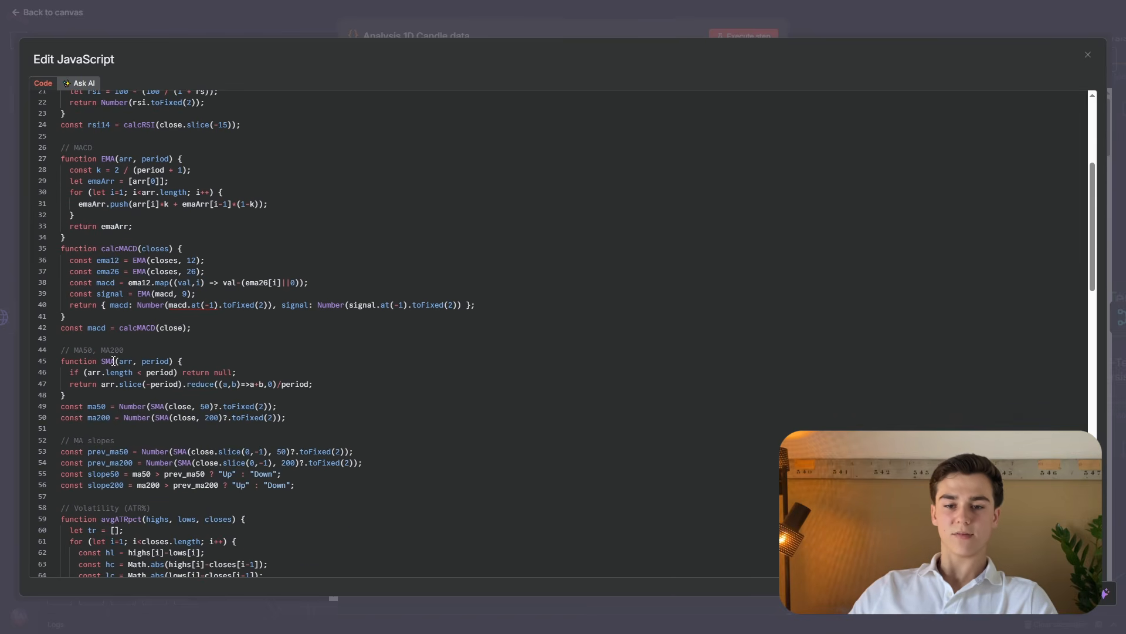
pyautogui.scroll(-2, 171, 246)
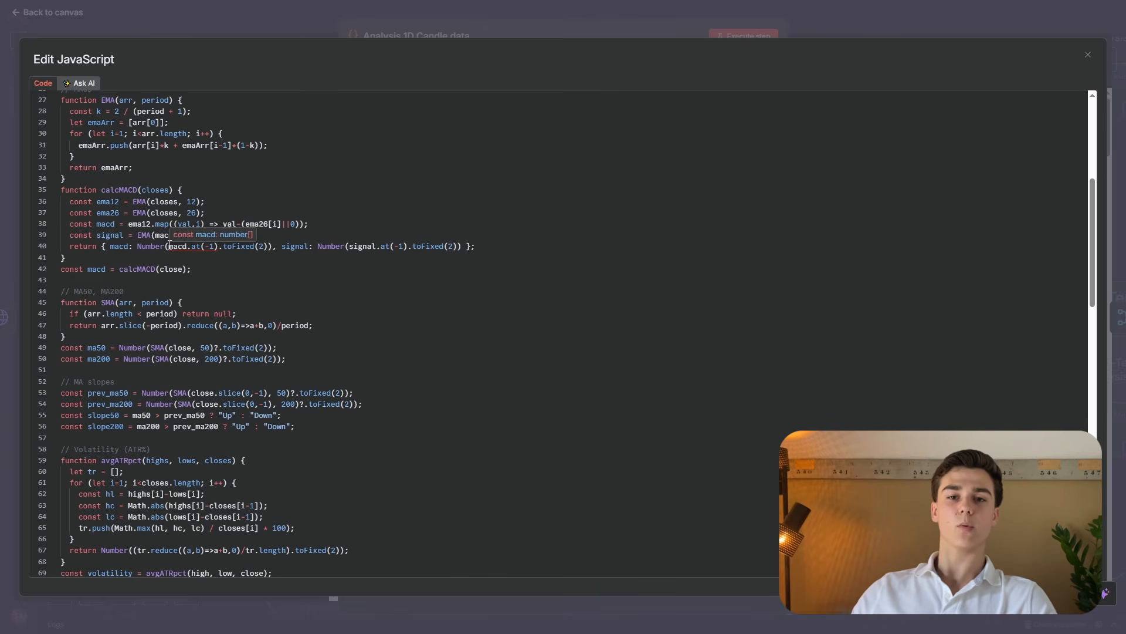
pyautogui.scroll(-2, 60, 228)
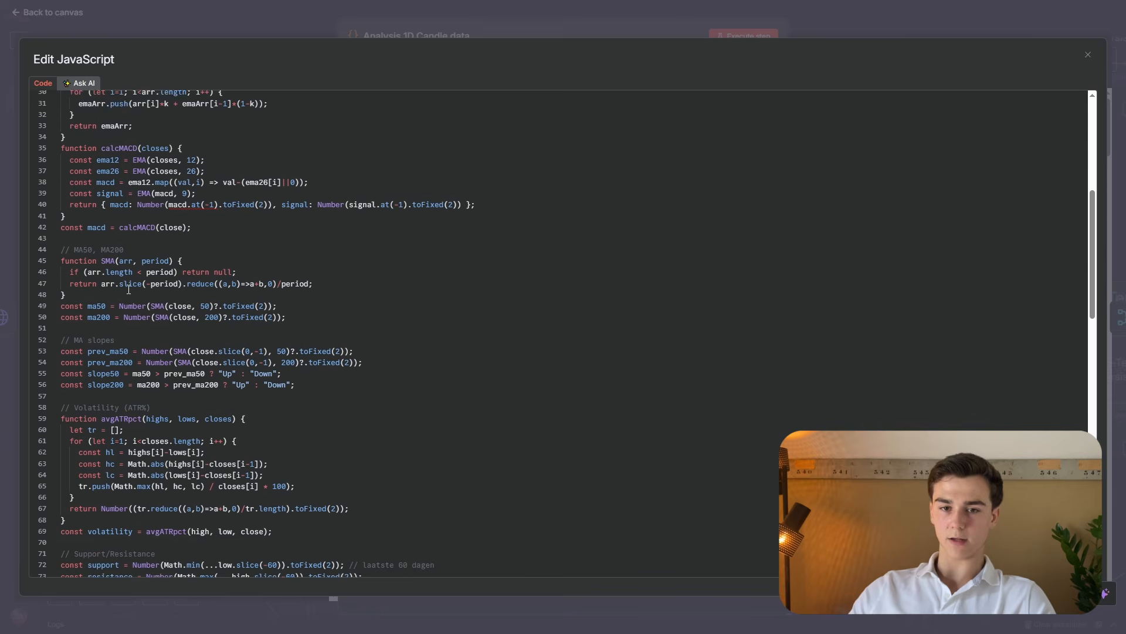
# Read the moving average, slope, volatility, support/resistance and 52-week high/low calculations in the Analysis 1D Candle data code.
pyautogui.moveTo(60, 224); pyautogui.dragTo(186, 257)
pyautogui.click(316, 287)
pyautogui.scroll(-1, 194, 299)
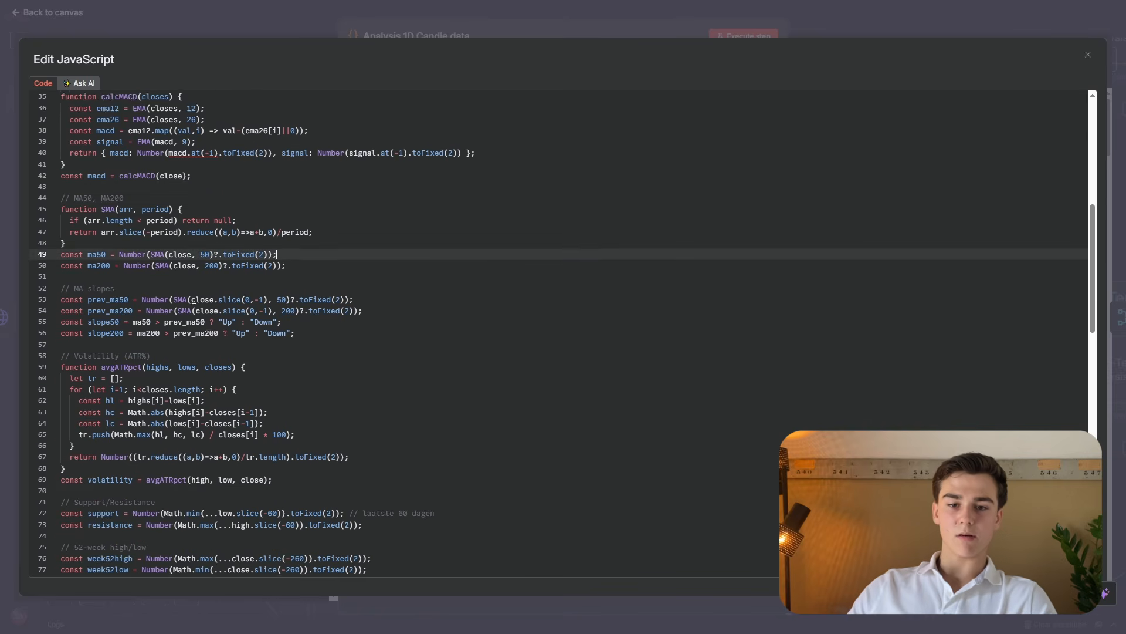
pyautogui.scroll(-1, 257, 288)
pyautogui.scroll(-1, 167, 261)
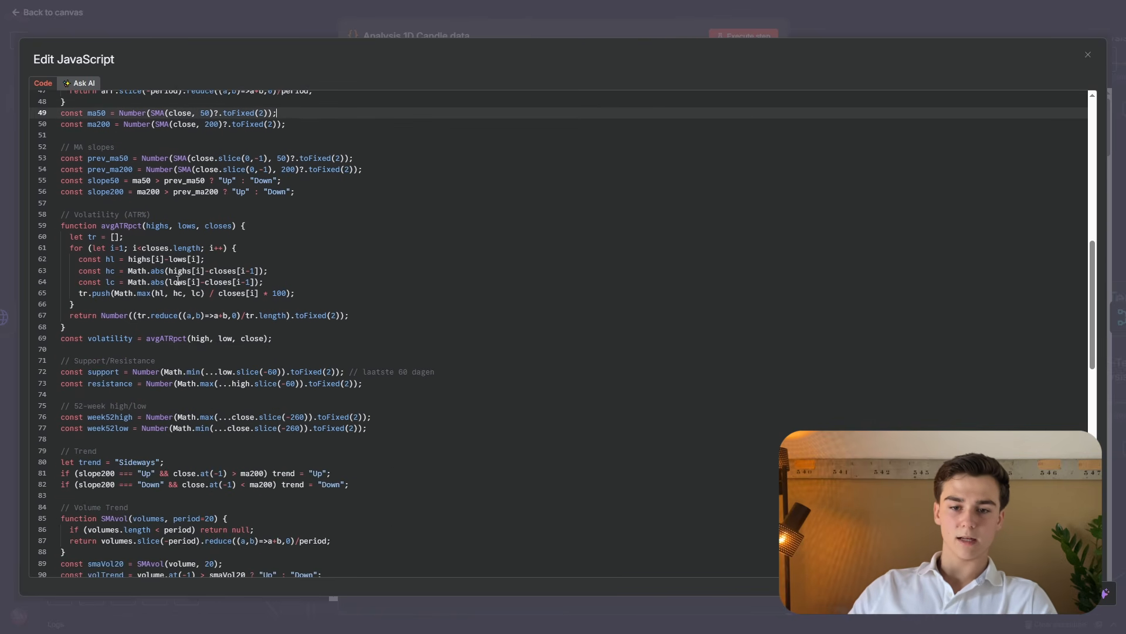
pyautogui.scroll(-1, 76, 341)
pyautogui.scroll(-1, 94, 329)
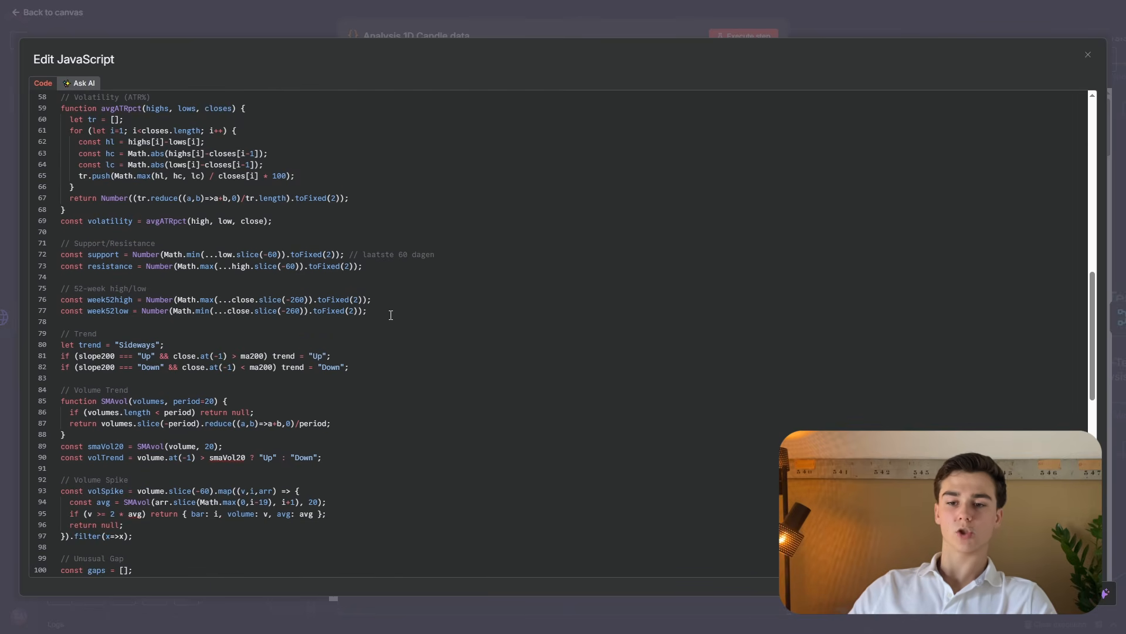
pyautogui.click(359, 310)
pyautogui.moveTo(339, 314); pyautogui.dragTo(61, 288)
pyautogui.click(495, 332)
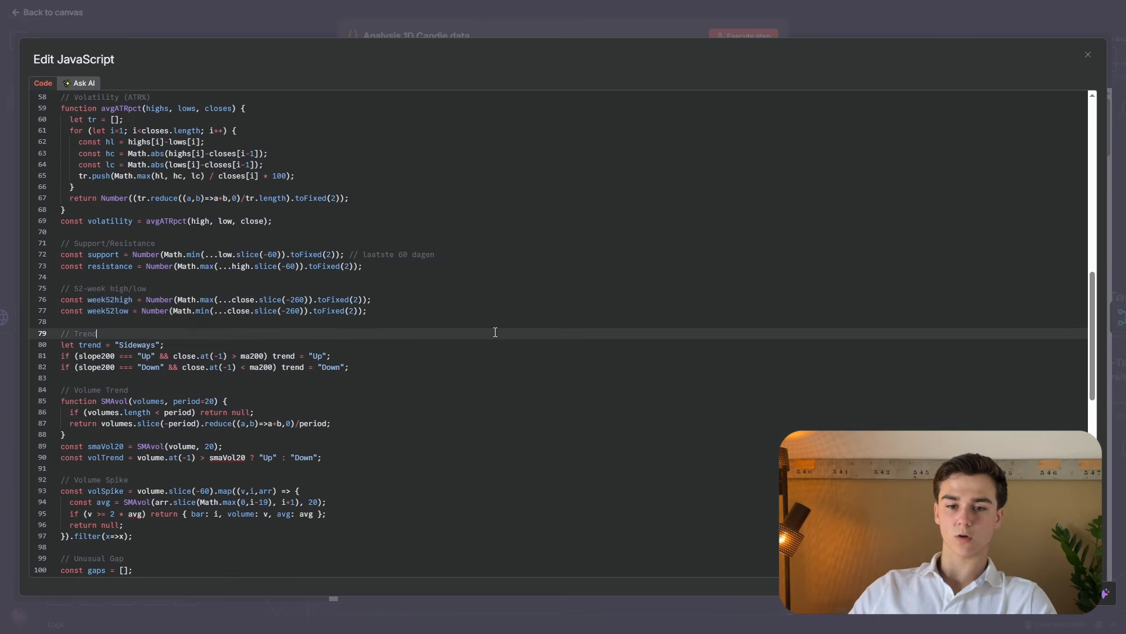
# Read the trend, volume, unusual gap, bias, entry price and stop loss/take profit sections of the 1D analysis code.
pyautogui.scroll(-1, 111, 330)
pyautogui.scroll(-1, 238, 262)
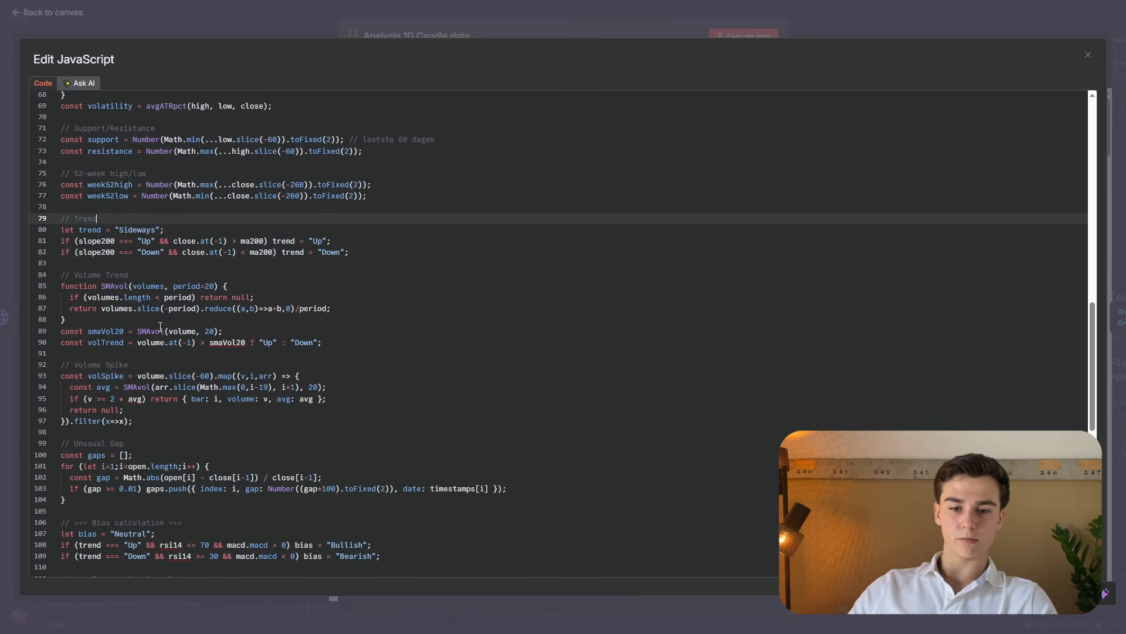
pyautogui.scroll(-1, 170, 359)
pyautogui.scroll(-3, 176, 370)
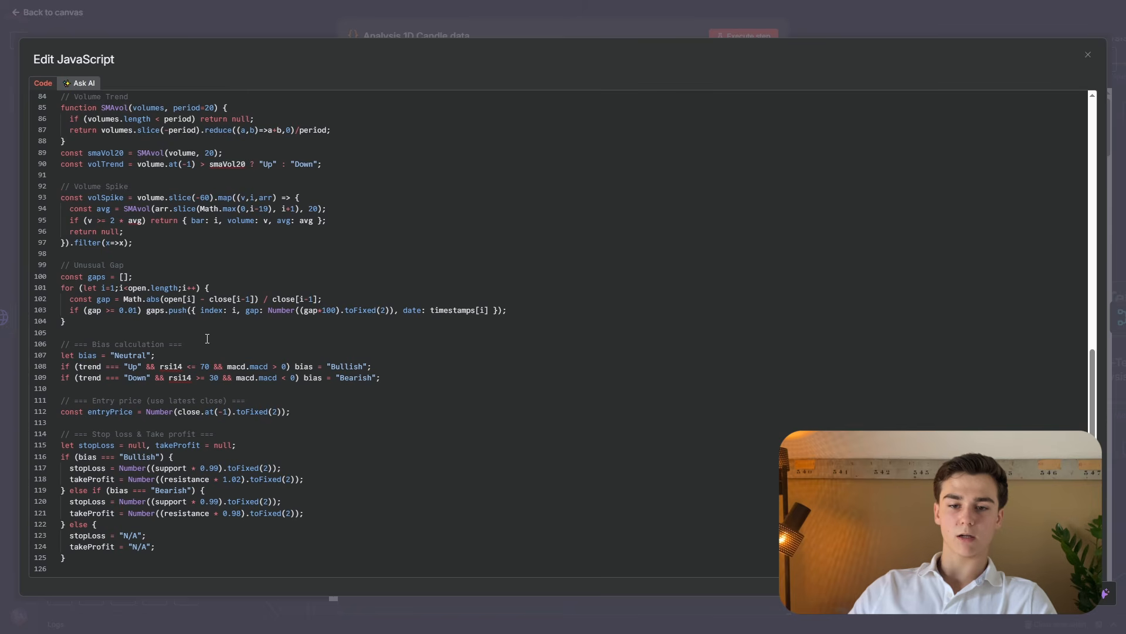
pyautogui.scroll(-1, 164, 352)
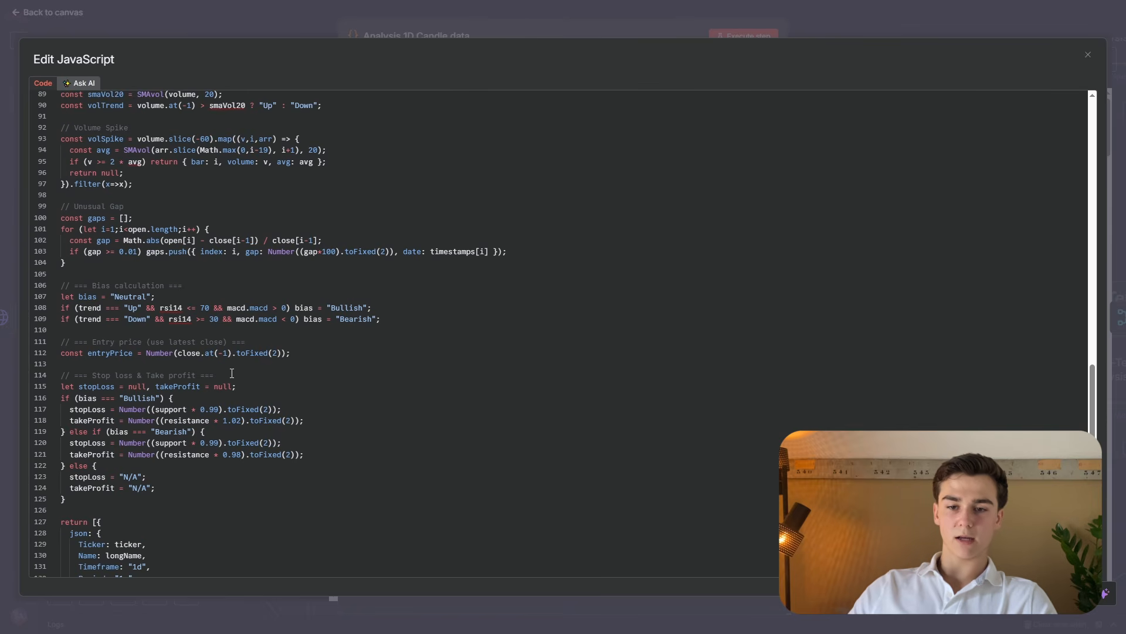
pyautogui.scroll(-5, 222, 377)
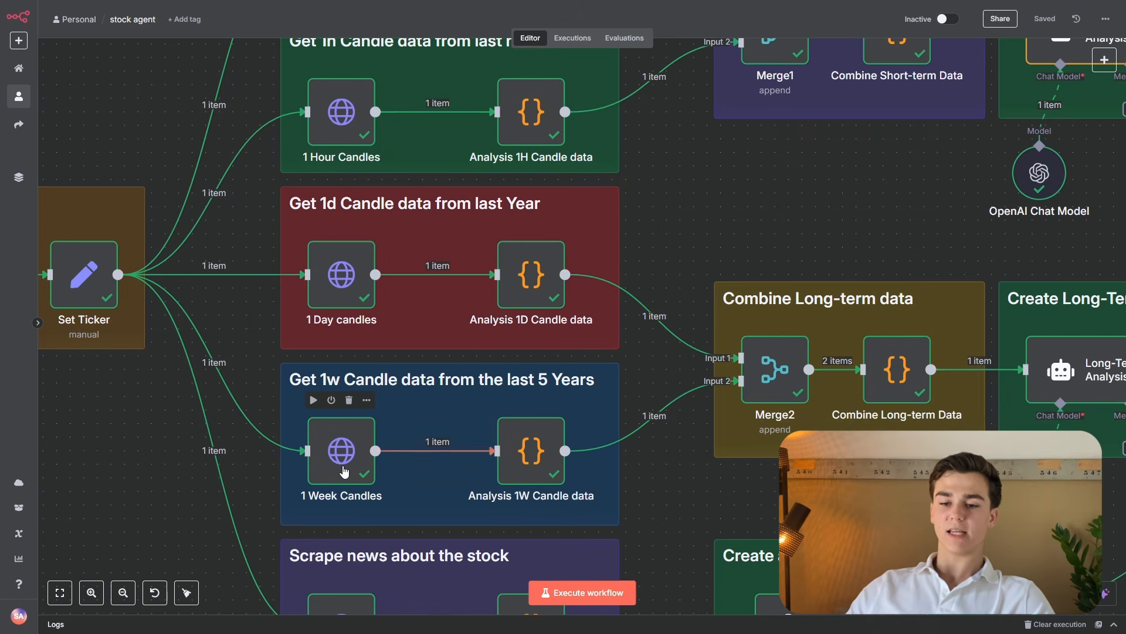
# Open the 1 Week Candles node, examine its request URL and JSON output, and return to the canvas.
pyautogui.scroll(-1, 418, 439)
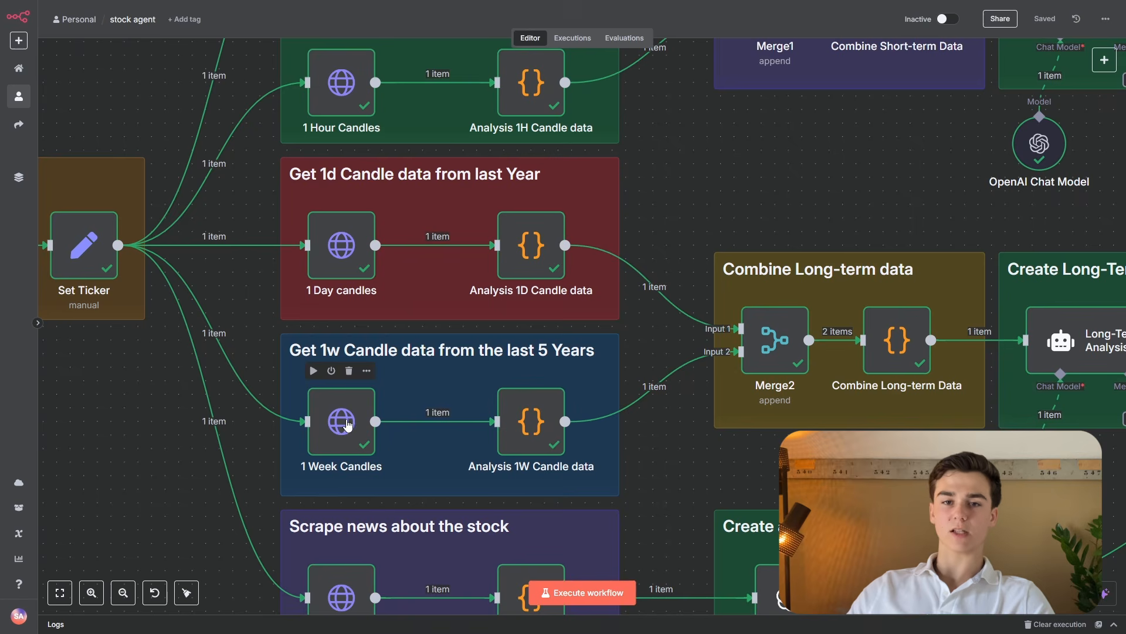
pyautogui.doubleClick(346, 424)
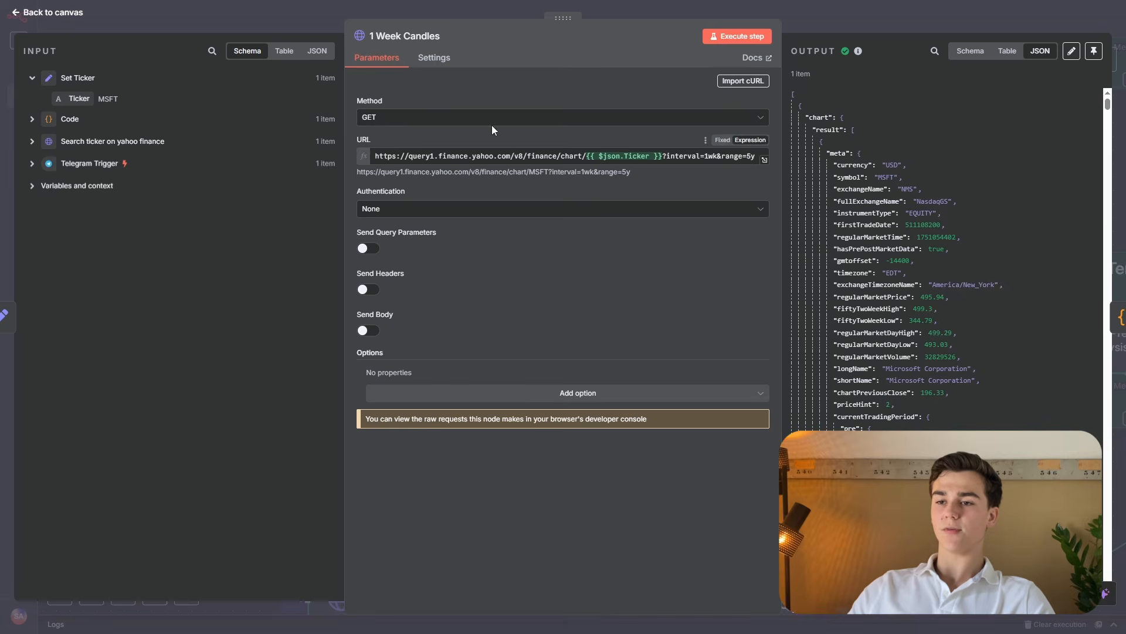
pyautogui.press('Escape')
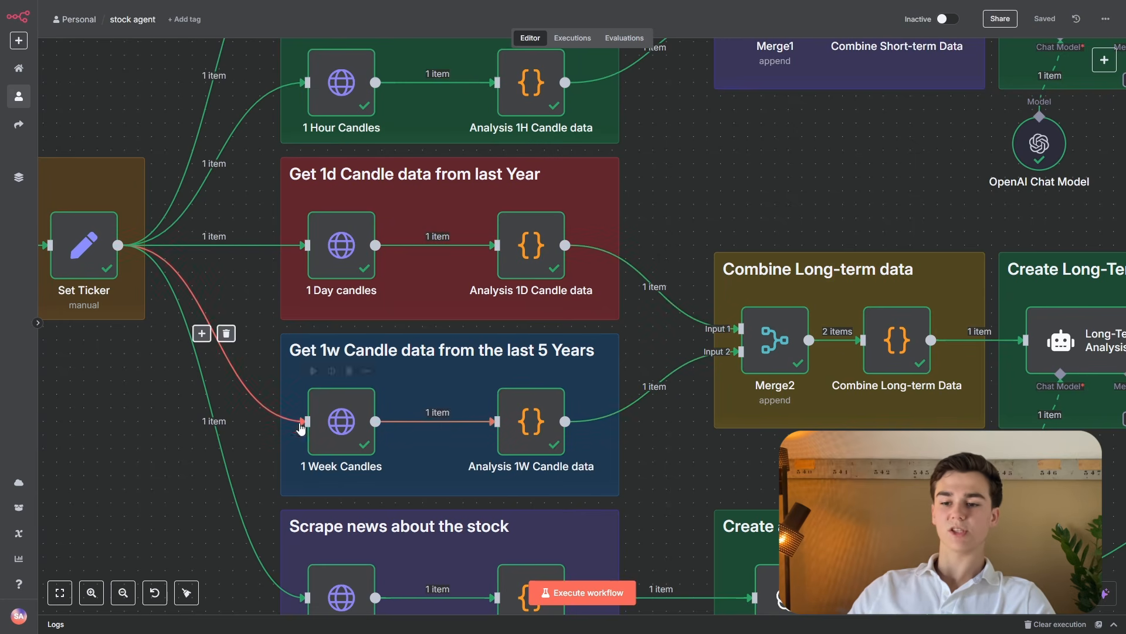
# Open the Analysis 1W Candle data code in the expanded editor and read its calculations from the return block upward.
pyautogui.doubleClick(546, 432)
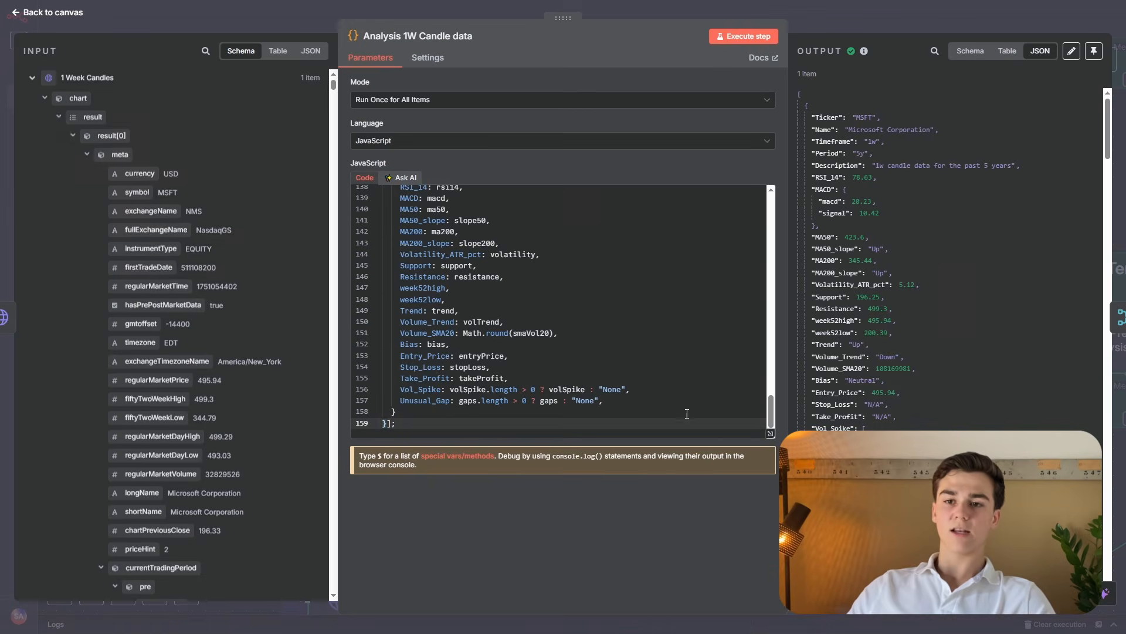
pyautogui.click(770, 433)
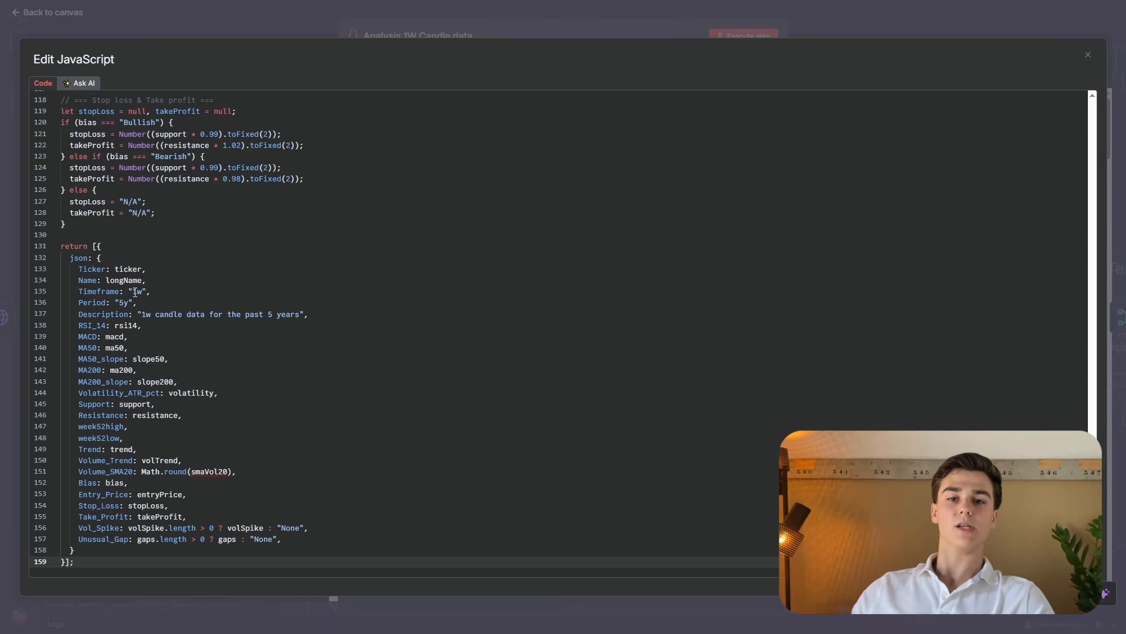
pyautogui.scroll(8, 246, 369)
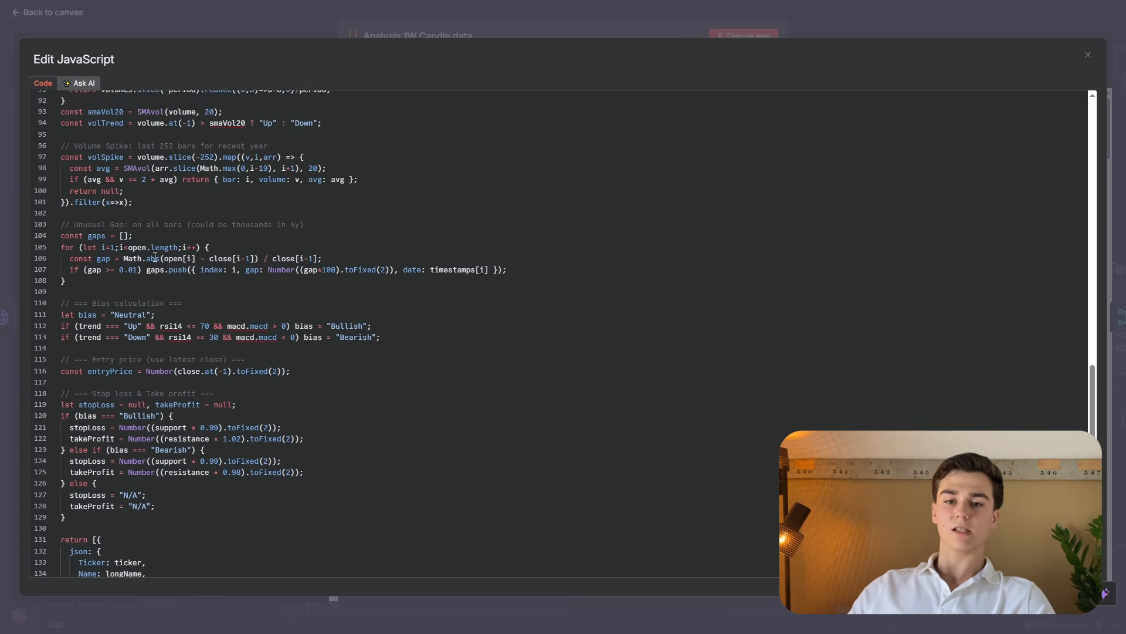
pyautogui.scroll(7, 291, 256)
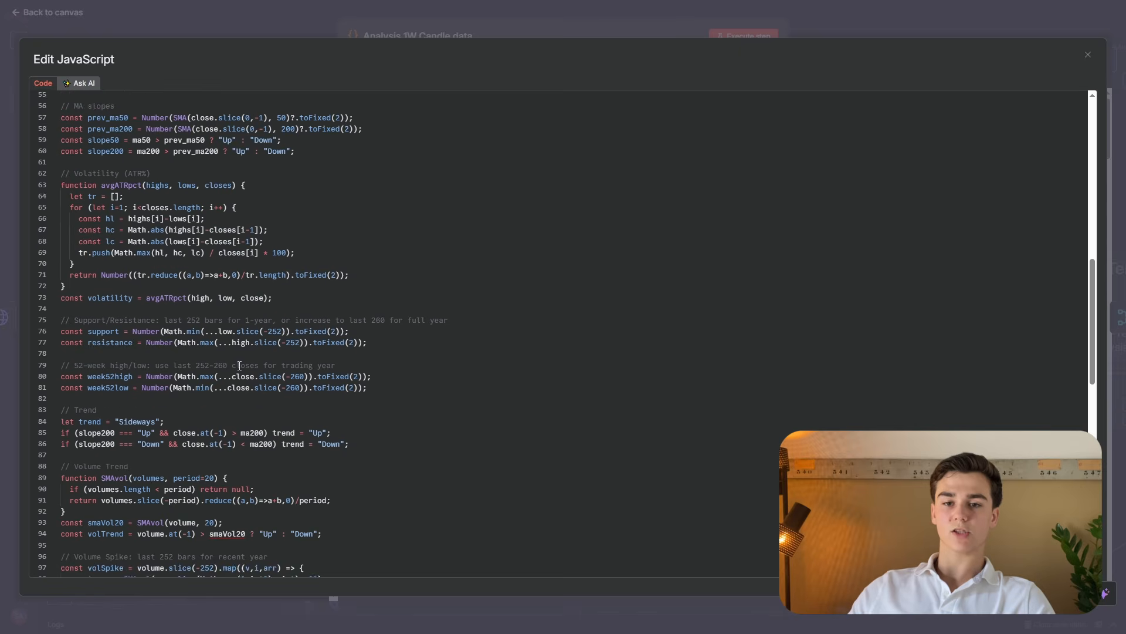
pyautogui.scroll(4, 219, 348)
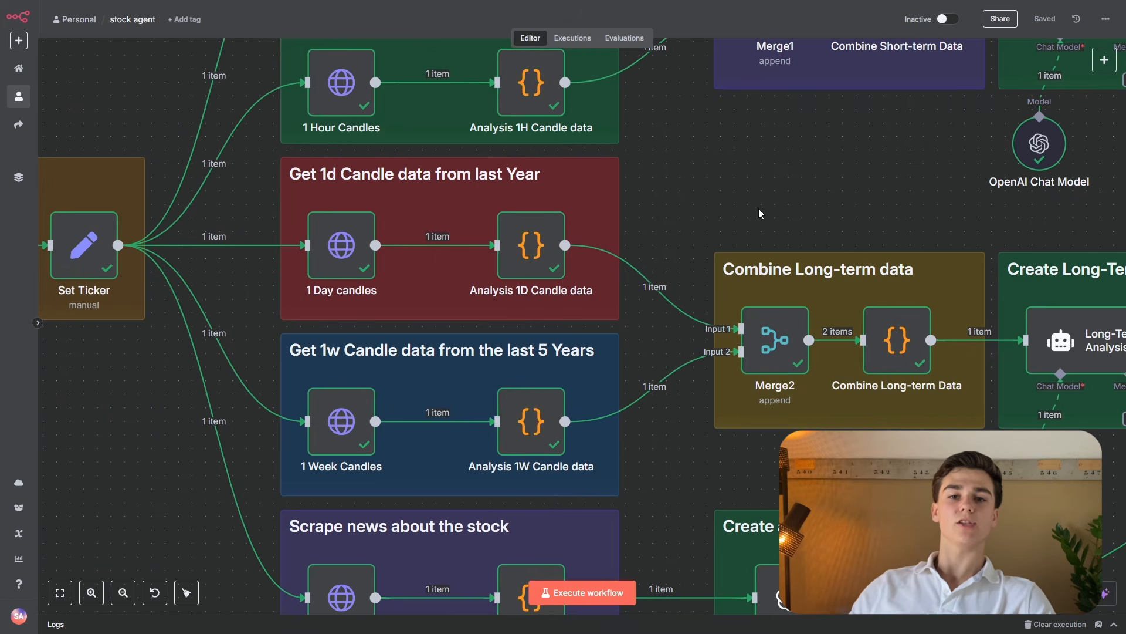
# Open the Merge2 node in the Combine Long-term data section, examine its append settings, and return to the canvas.
pyautogui.hscroll(5, 802, 209)
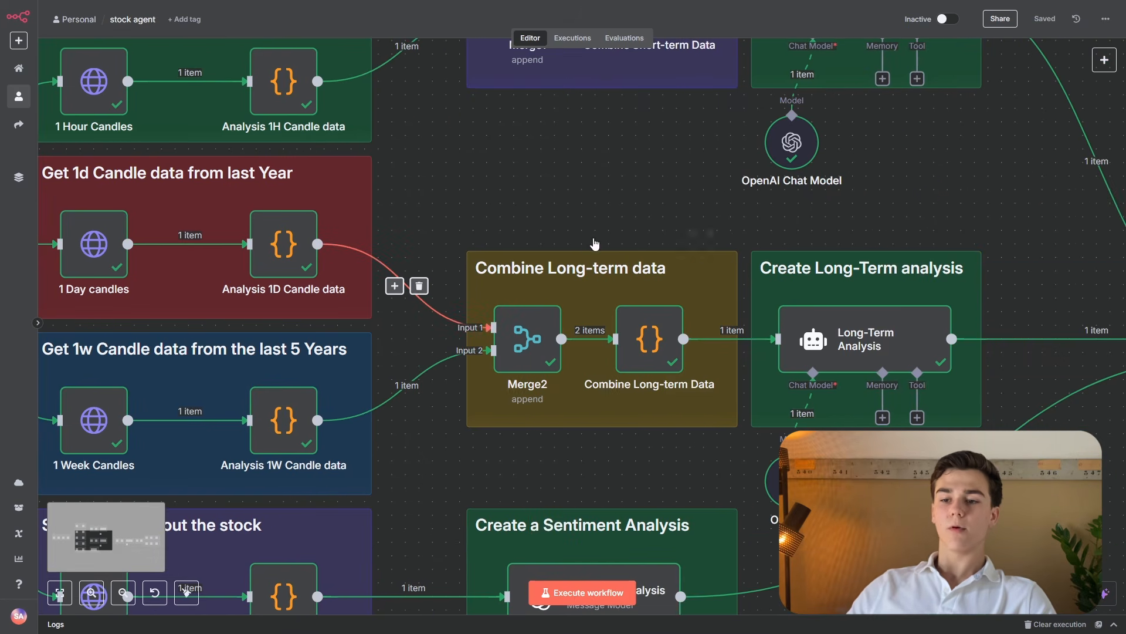
pyautogui.hscroll(2, 579, 182)
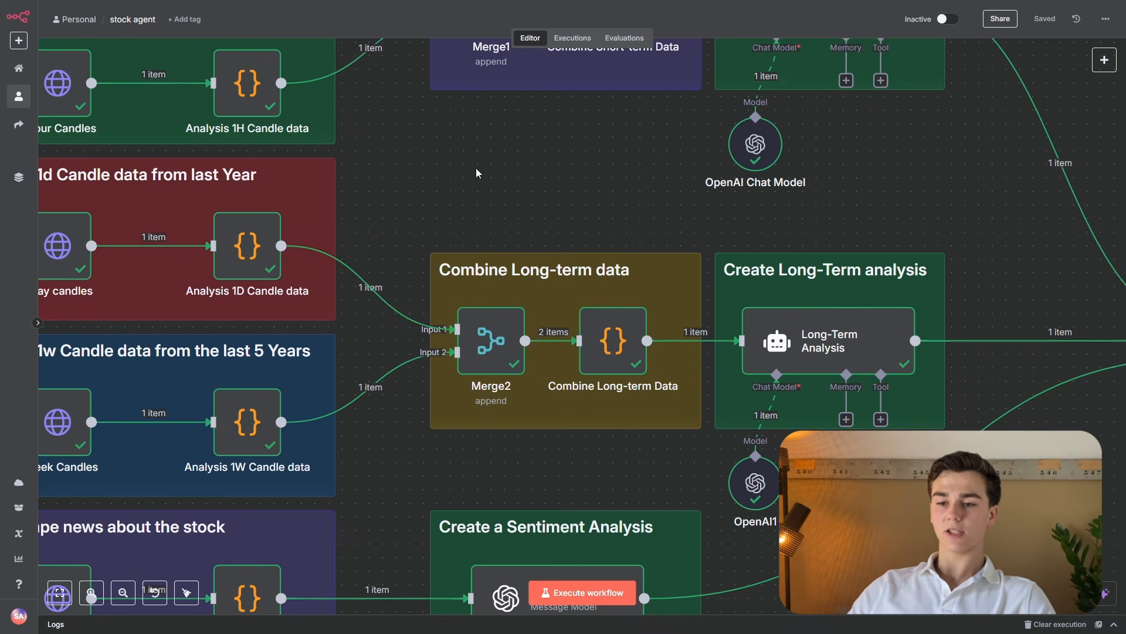
pyautogui.hscroll(1, 487, 176)
pyautogui.doubleClick(444, 314)
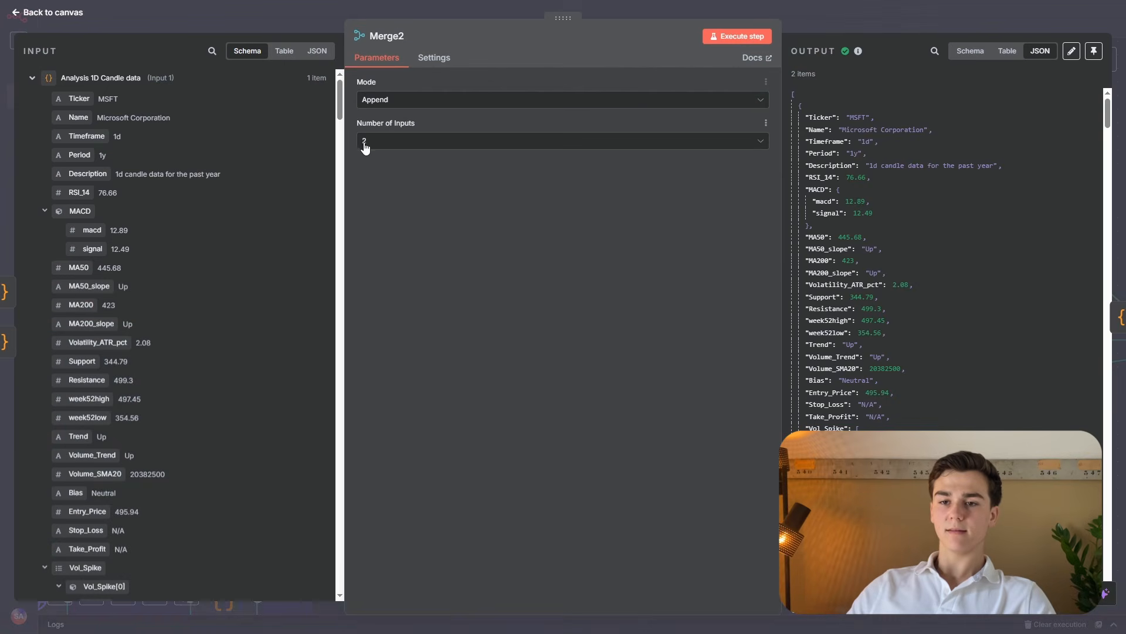
pyautogui.click(276, 16)
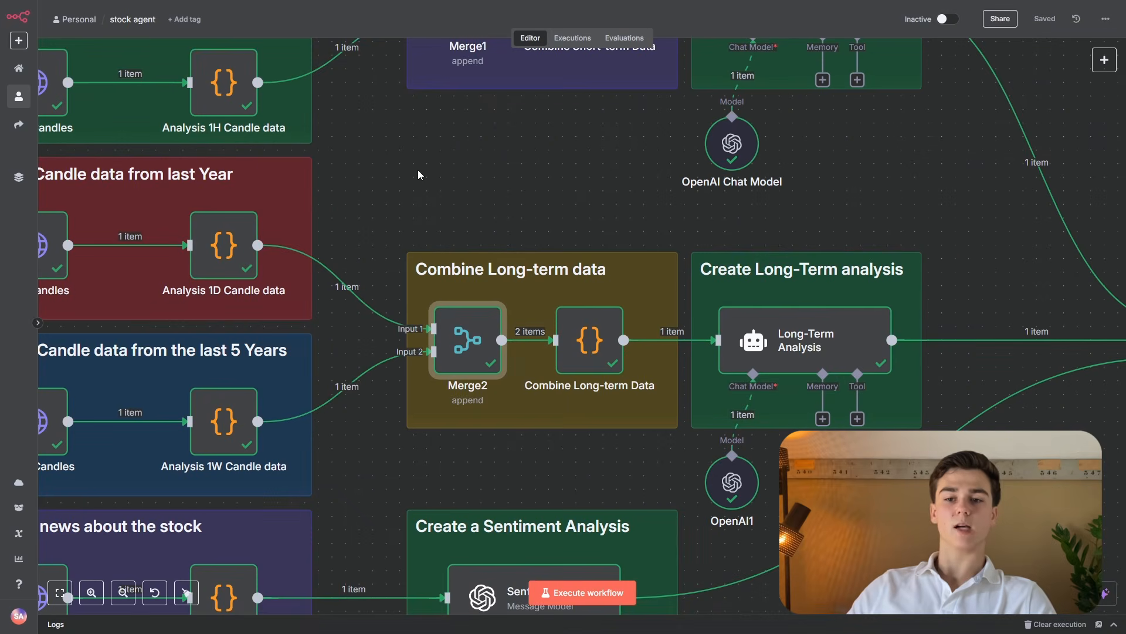
# Compare the short-term and long-term combine sections on the canvas and examine the Combine Long-term Data node's code.
pyautogui.hscroll(2, 431, 208)
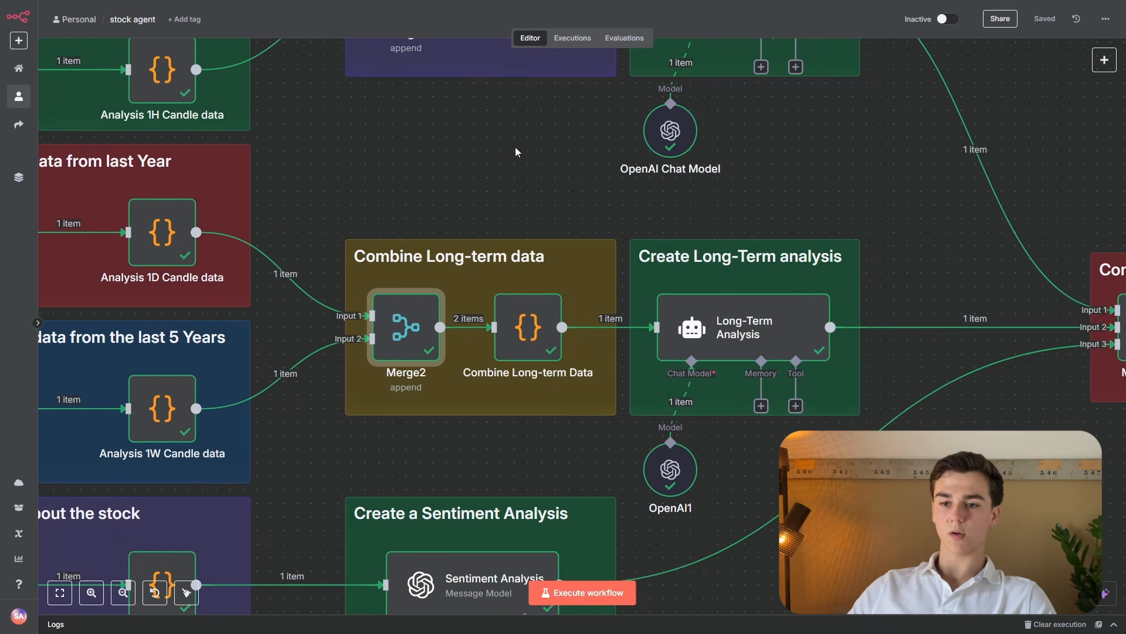
pyautogui.scroll(5, 516, 151)
pyautogui.hscroll(2, 517, 151)
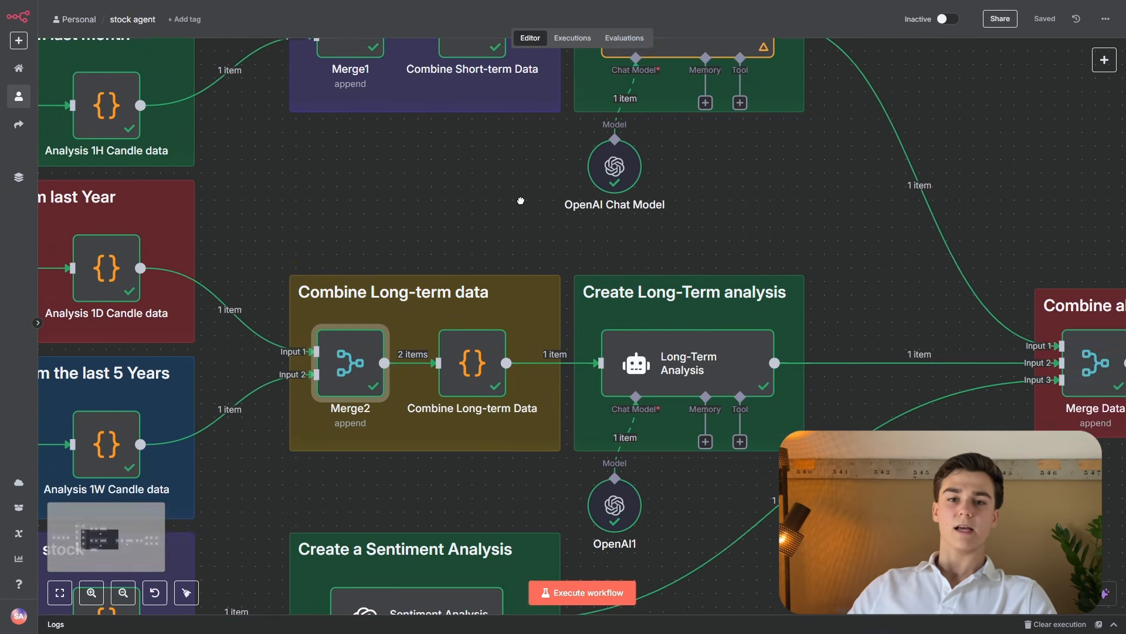
pyautogui.scroll(-3, 462, 321)
pyautogui.hscroll(1, 462, 320)
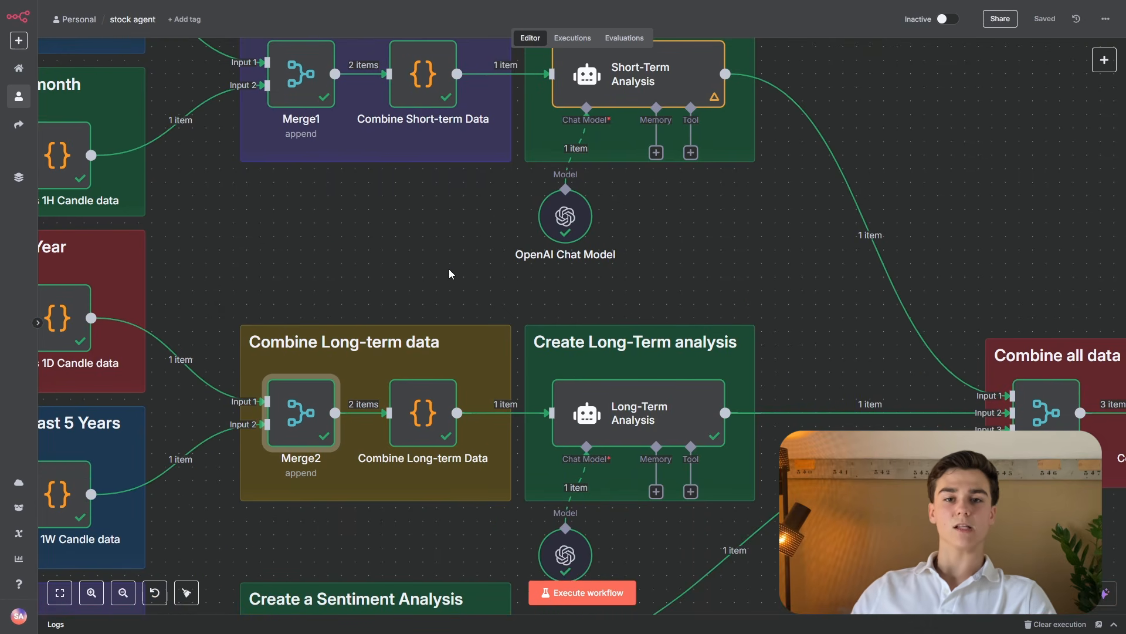
pyautogui.scroll(4, 375, 268)
pyautogui.hscroll(-1, 375, 269)
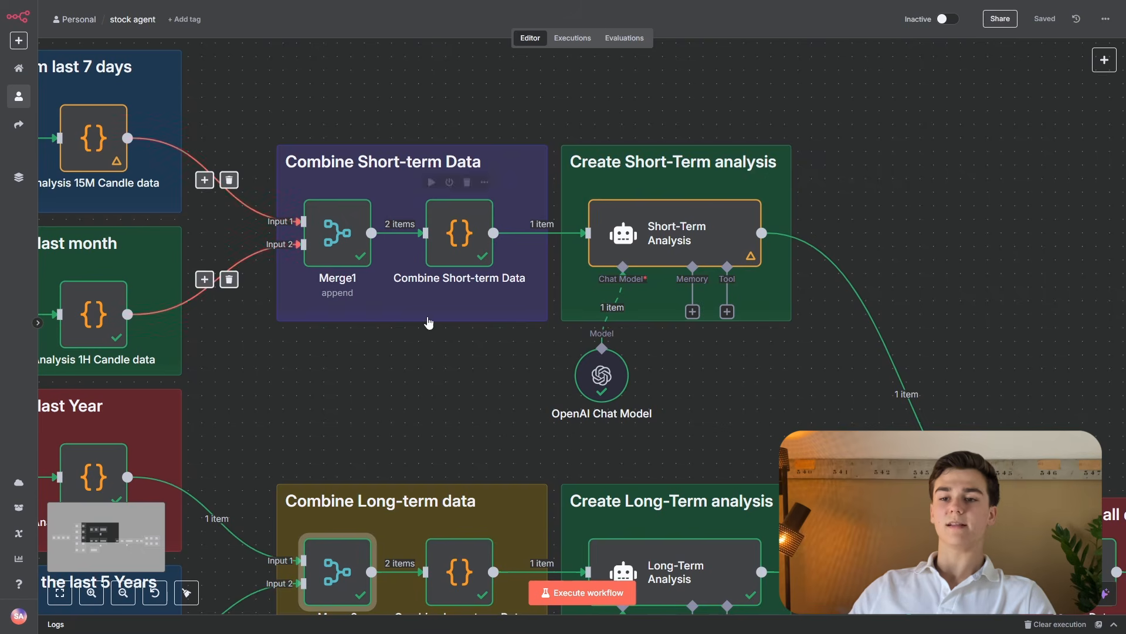
pyautogui.scroll(-4, 479, 378)
pyautogui.hscroll(1, 479, 378)
pyautogui.doubleClick(420, 399)
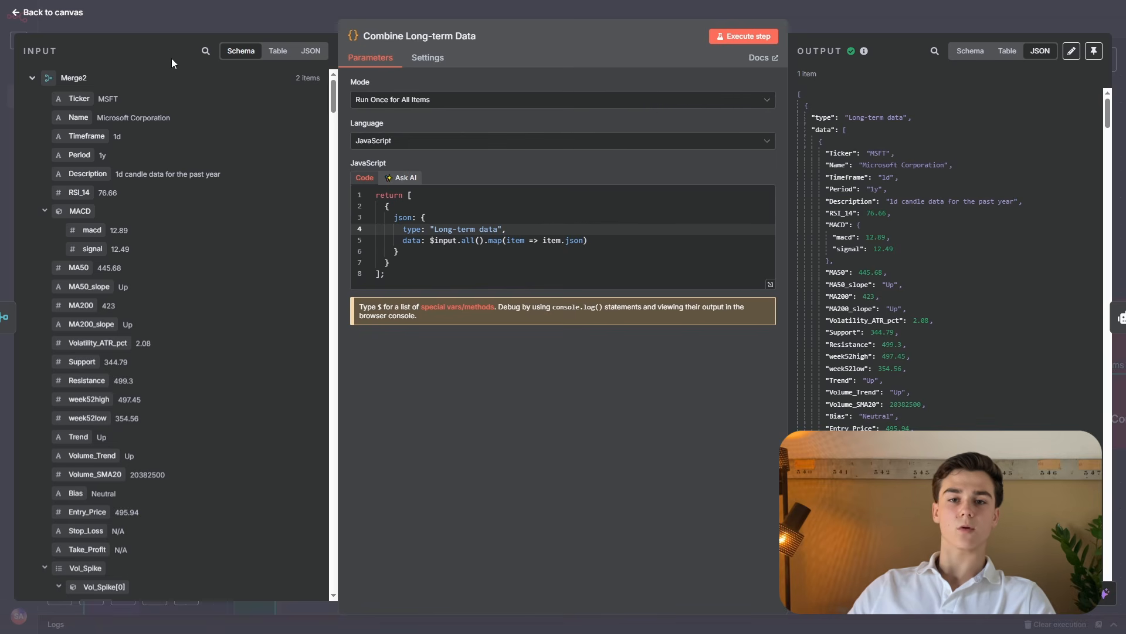
pyautogui.press('Escape')
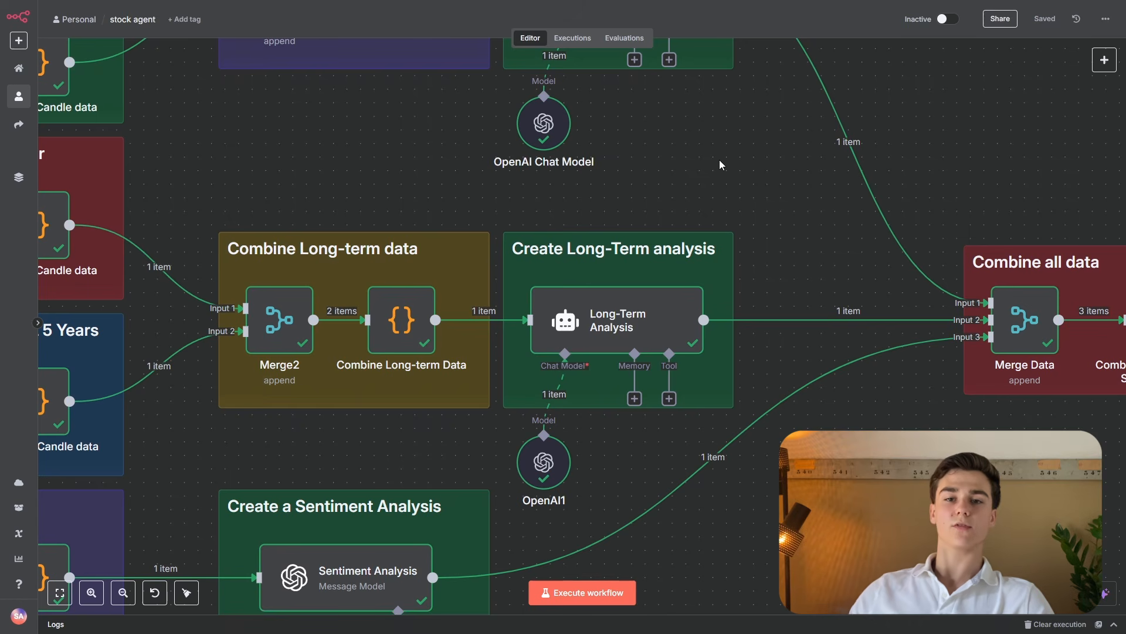
# Check the model settings of the OpenAI1 chat model node and open the Long-Term Analysis node.
pyautogui.doubleClick(544, 462)
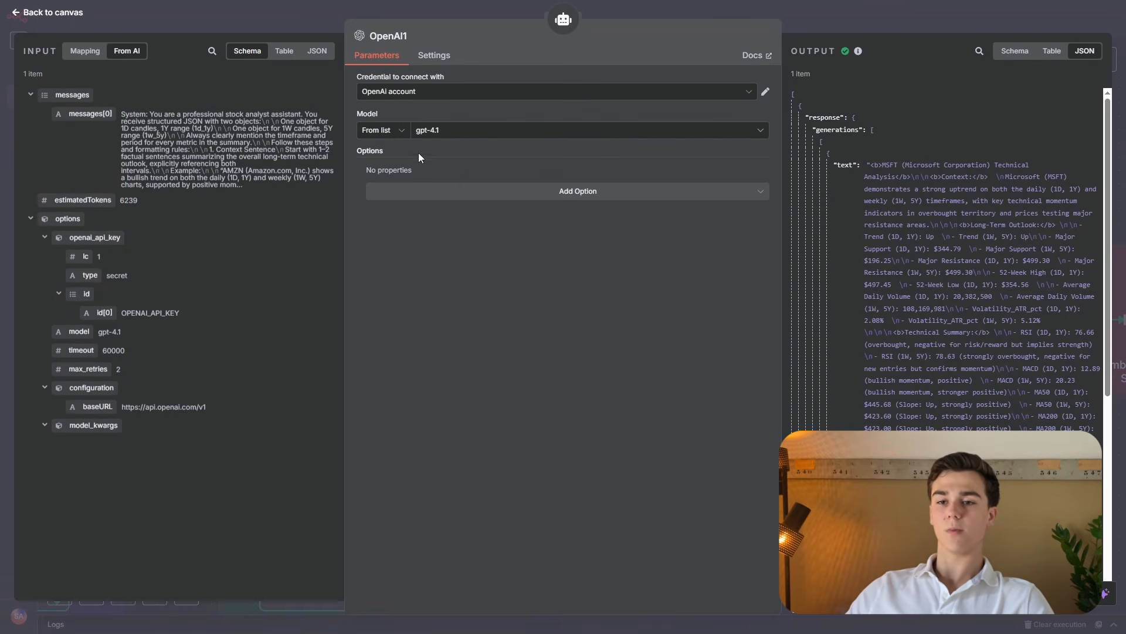
pyautogui.click(308, 29)
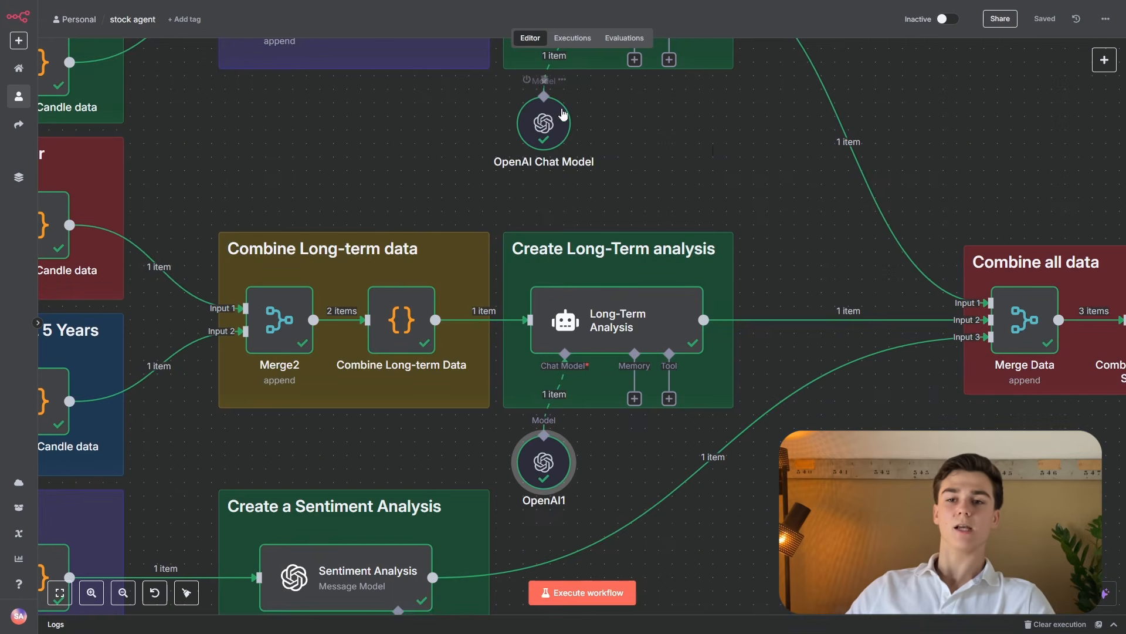
pyautogui.doubleClick(635, 339)
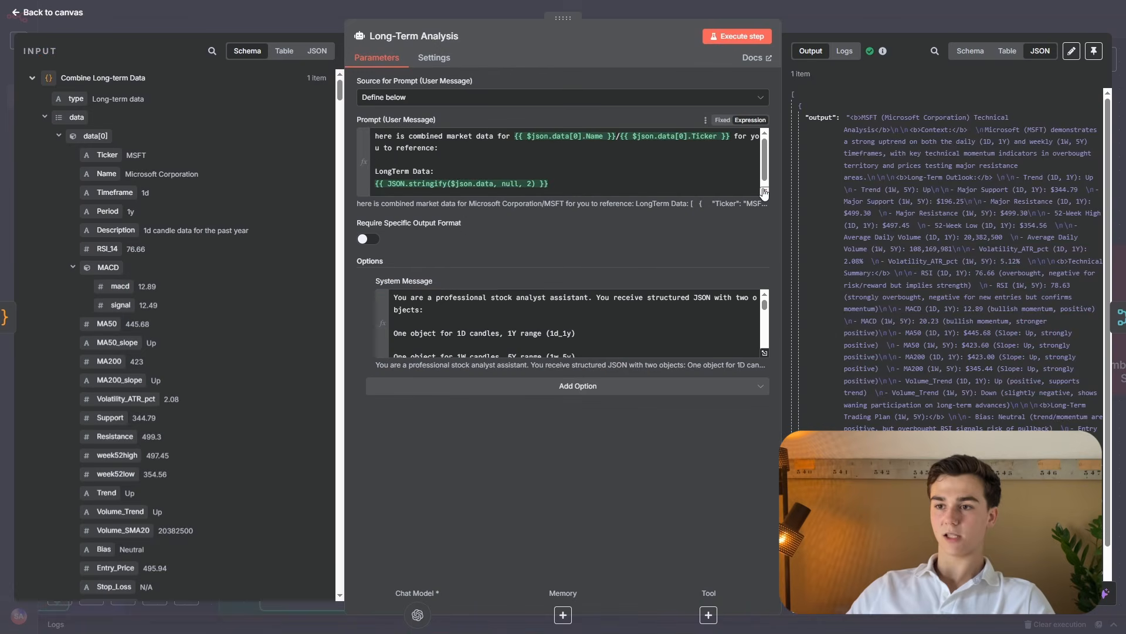
# Expand the Long-Term Analysis user prompt, try inserting the data field after "LongTerm Data:", remove it and close the expanded editor.
pyautogui.click(764, 192)
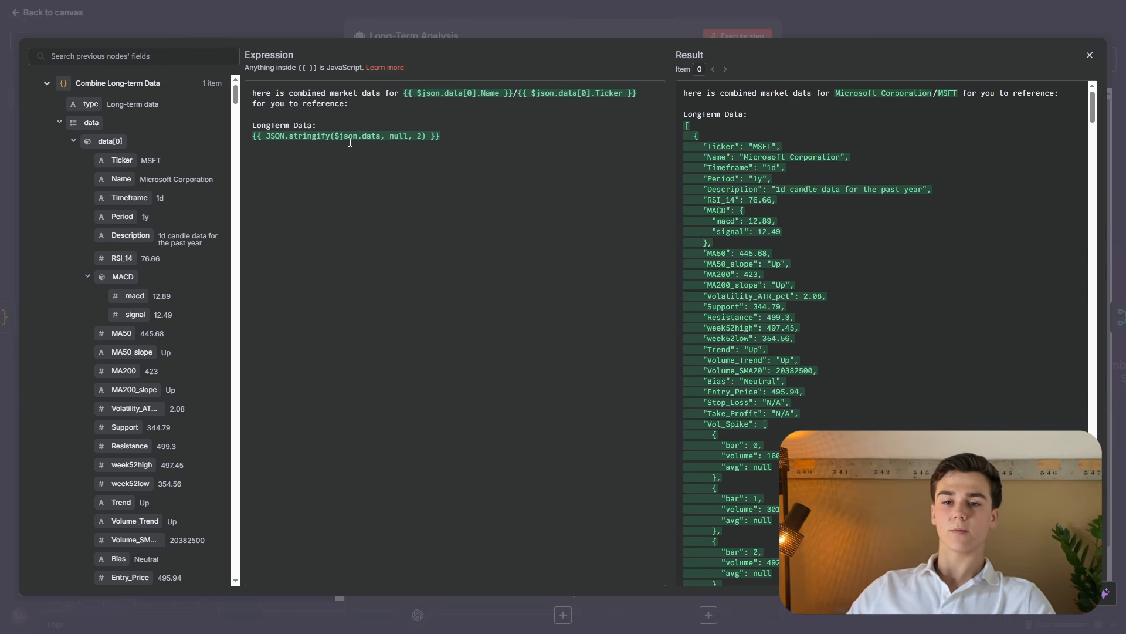
pyautogui.moveTo(91, 122); pyautogui.dragTo(318, 125)
pyautogui.moveTo(390, 125); pyautogui.dragTo(317, 125)
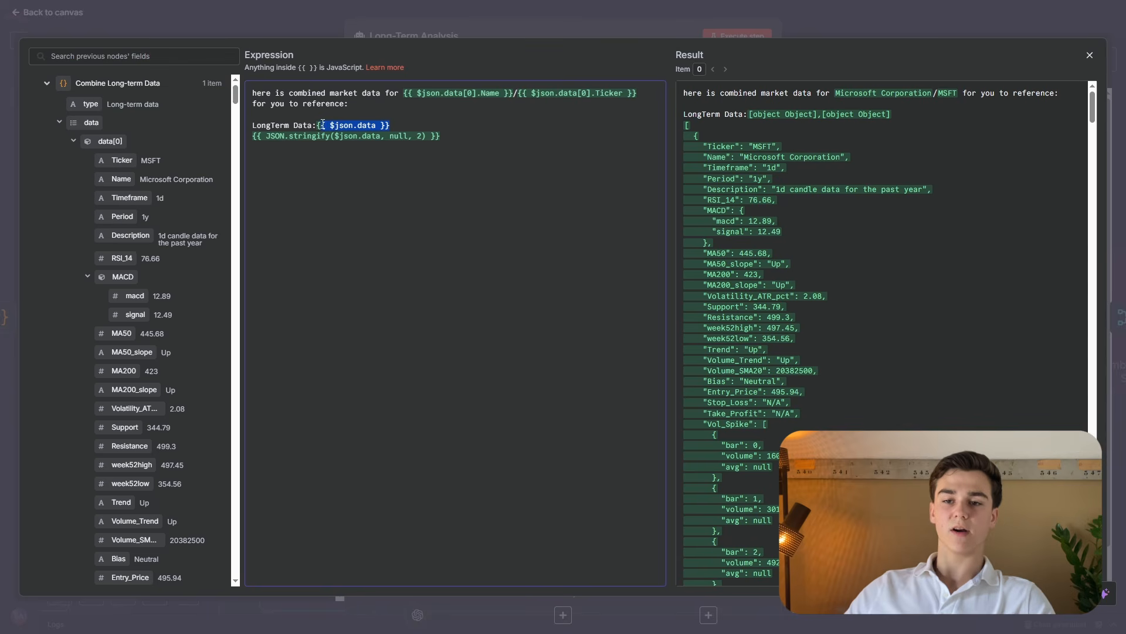
pyautogui.press('BackSpace')
pyautogui.moveTo(440, 136); pyautogui.dragTo(253, 138)
pyautogui.press('Escape')
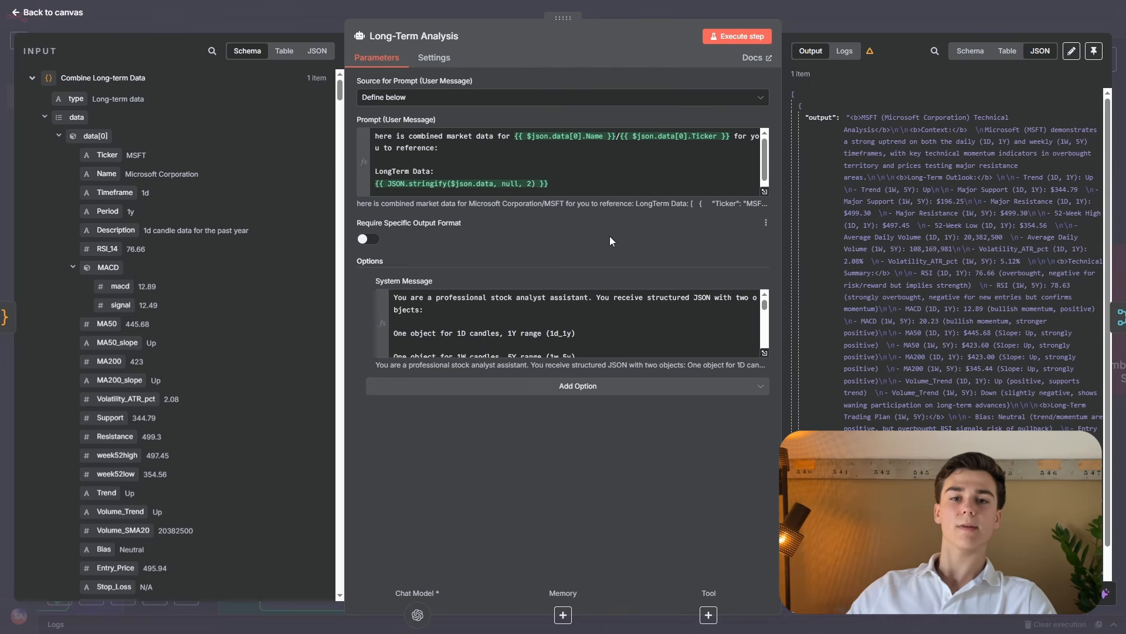
# Expand the Long-Term Analysis system message and read its context sentence and long-term outlook table instructions.
pyautogui.click(764, 353)
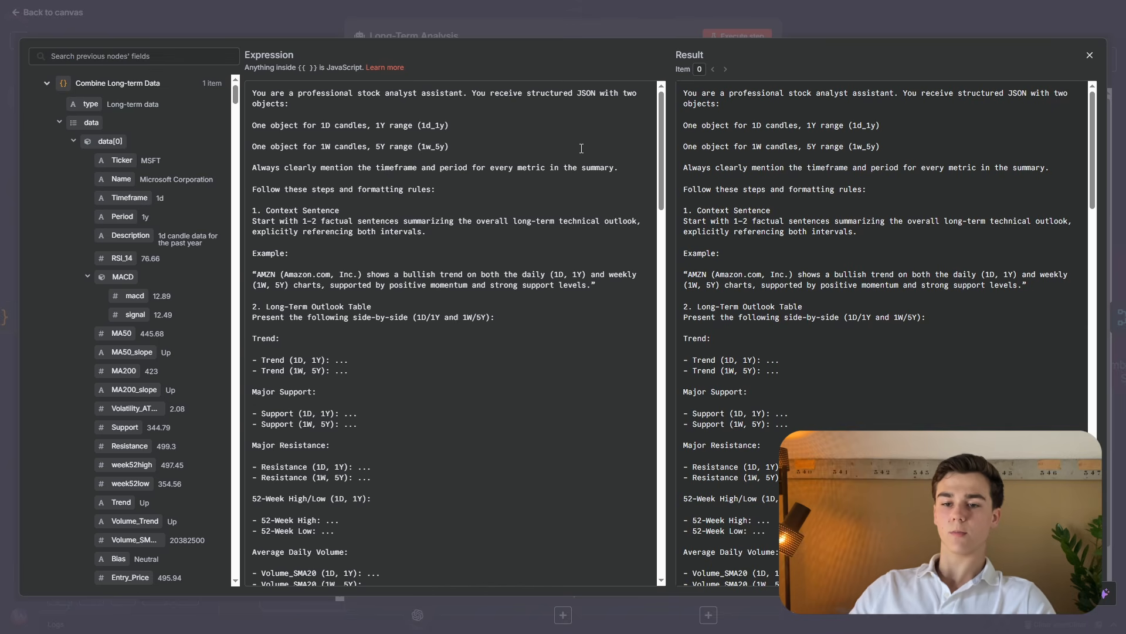
pyautogui.scroll(-2, 498, 207)
pyautogui.moveTo(289, 301); pyautogui.dragTo(322, 315)
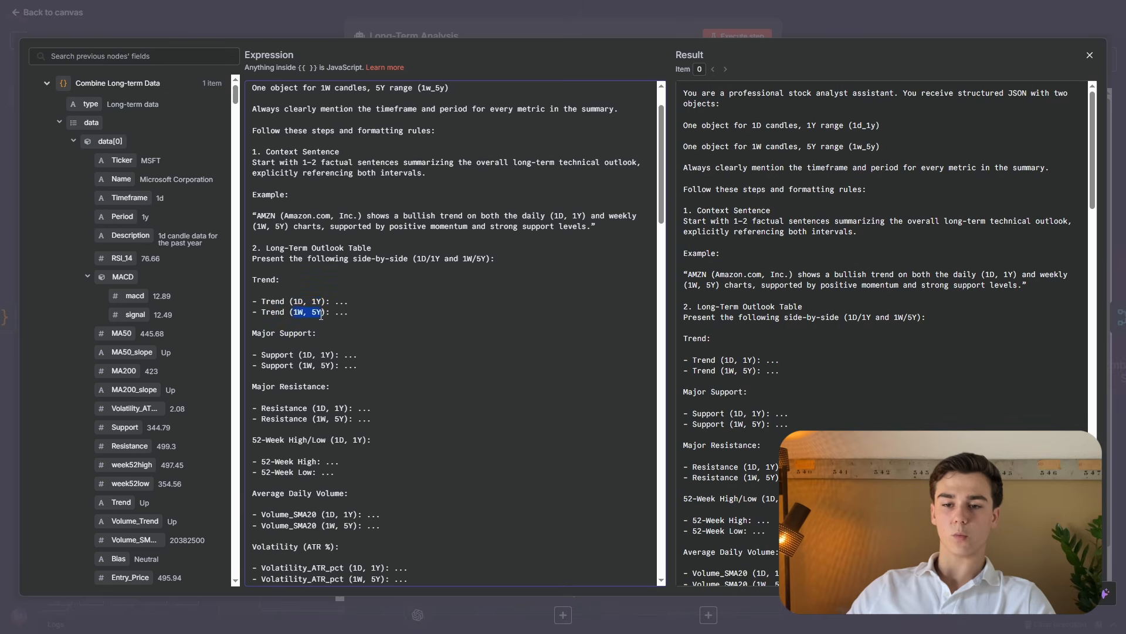
pyautogui.click(360, 343)
pyautogui.scroll(1, 479, 370)
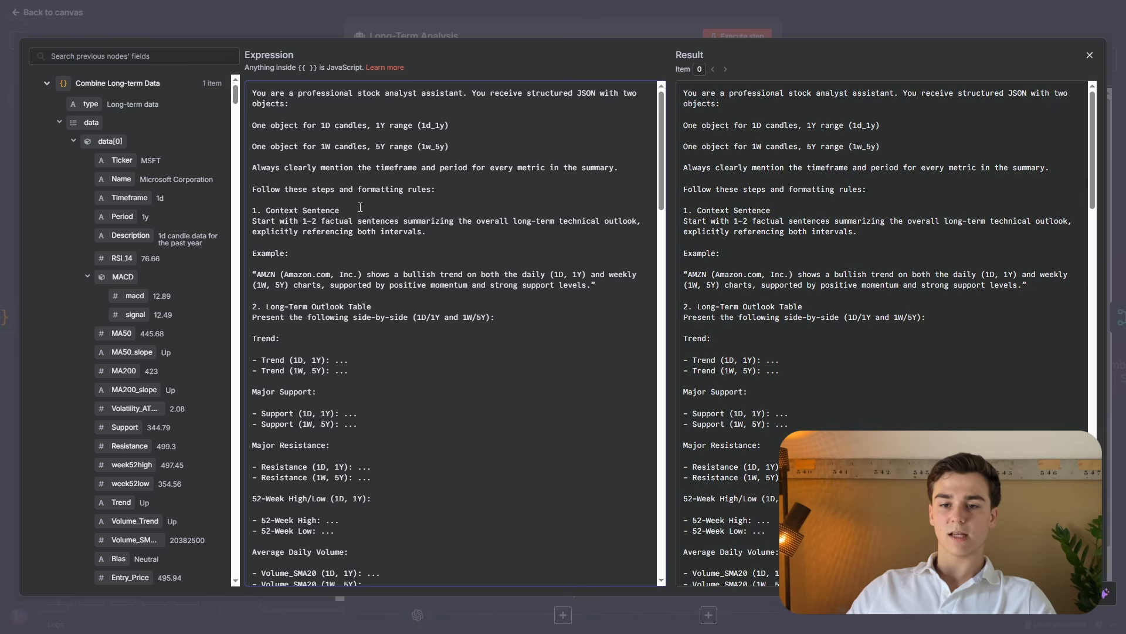
# Read the long-term outlook table and technical summary instructions in the Long-Term Analysis system message.
pyautogui.scroll(-2, 361, 206)
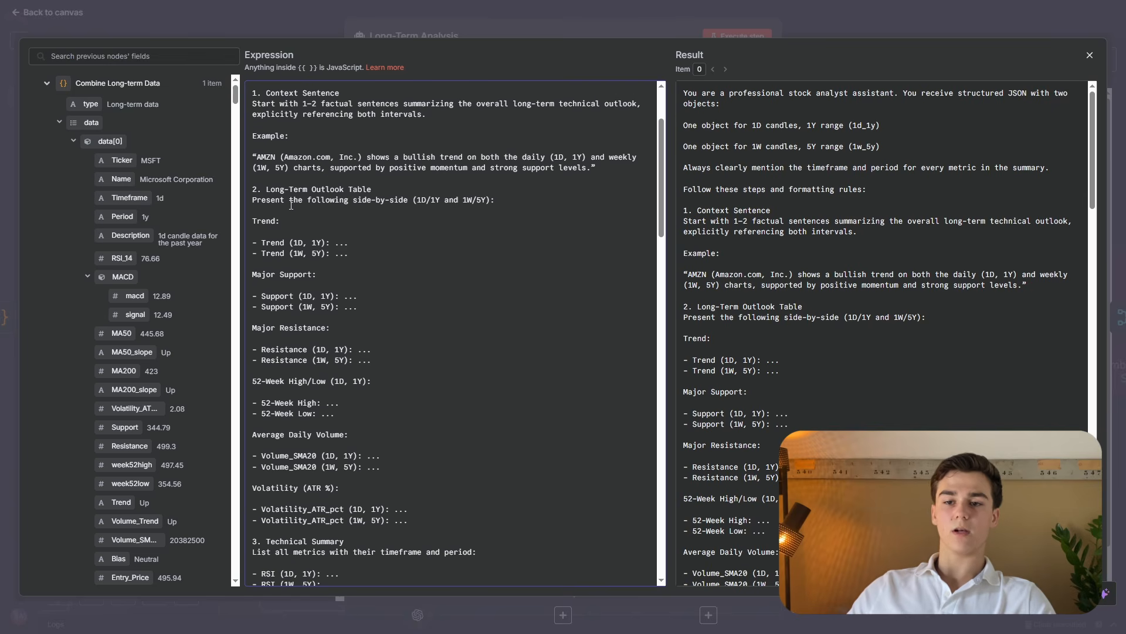
pyautogui.scroll(-1, 398, 205)
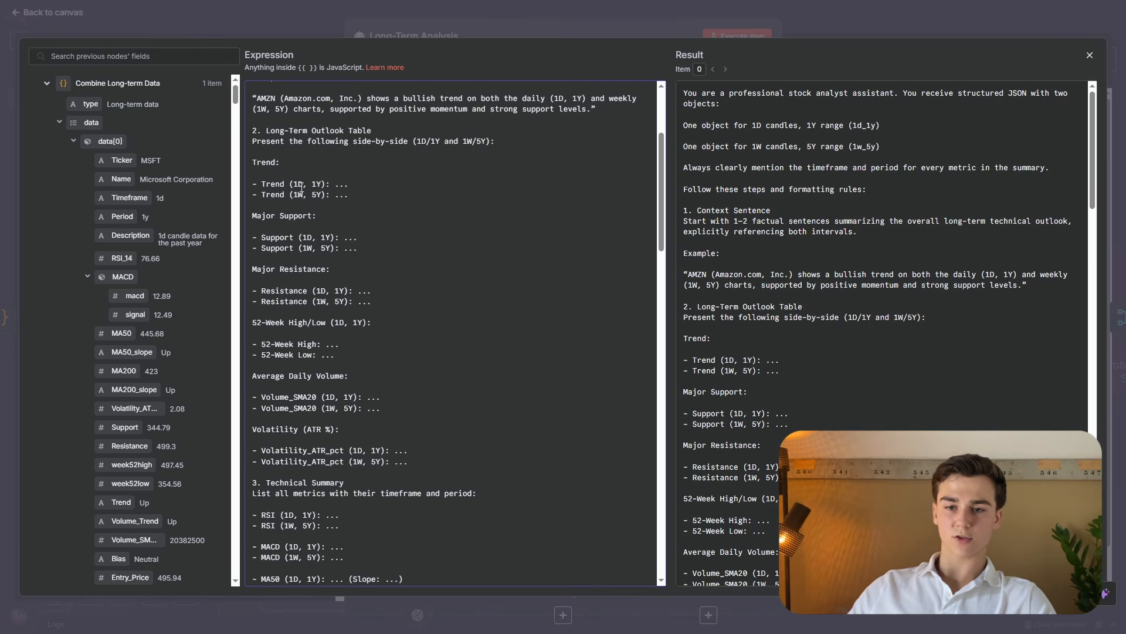
pyautogui.scroll(-1, 384, 227)
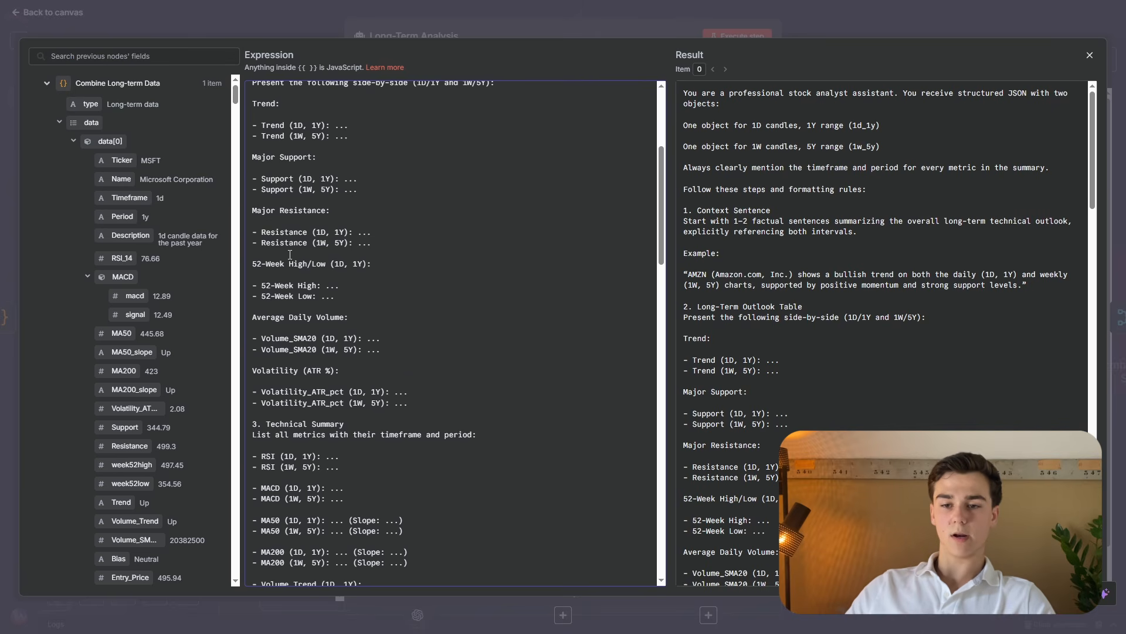
pyautogui.scroll(-1, 253, 290)
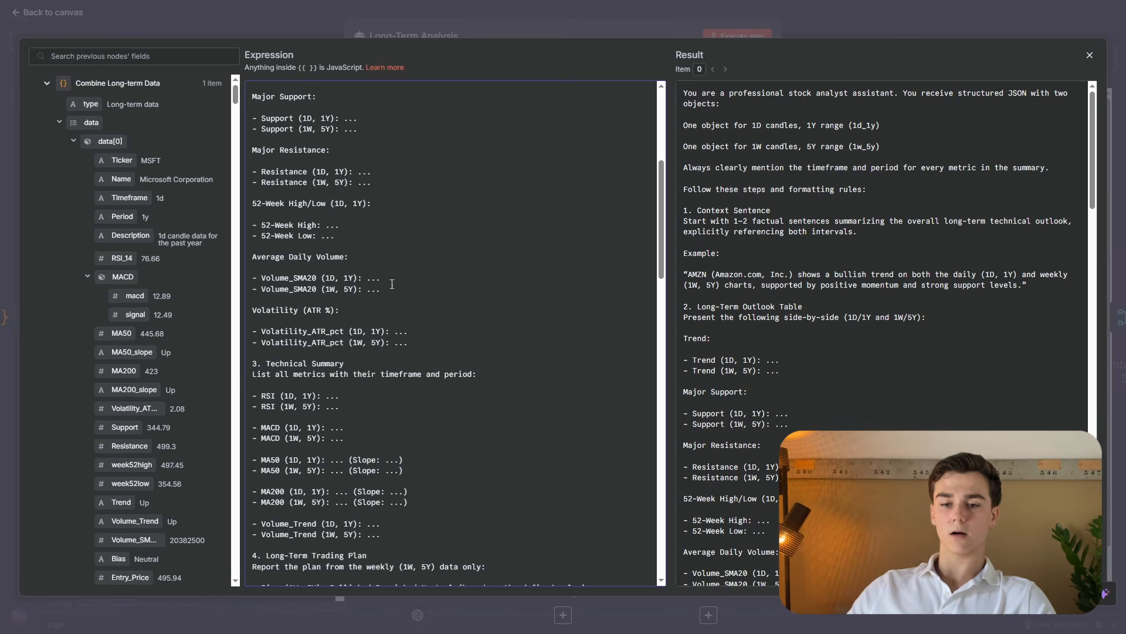
pyautogui.scroll(-1, 378, 299)
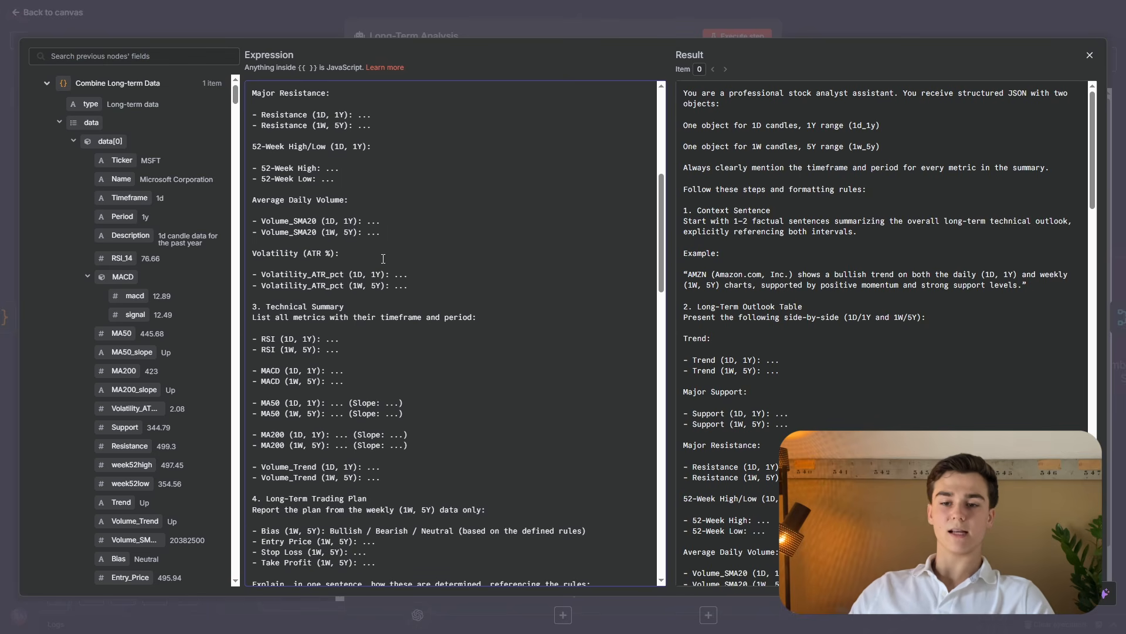
pyautogui.scroll(-2, 335, 257)
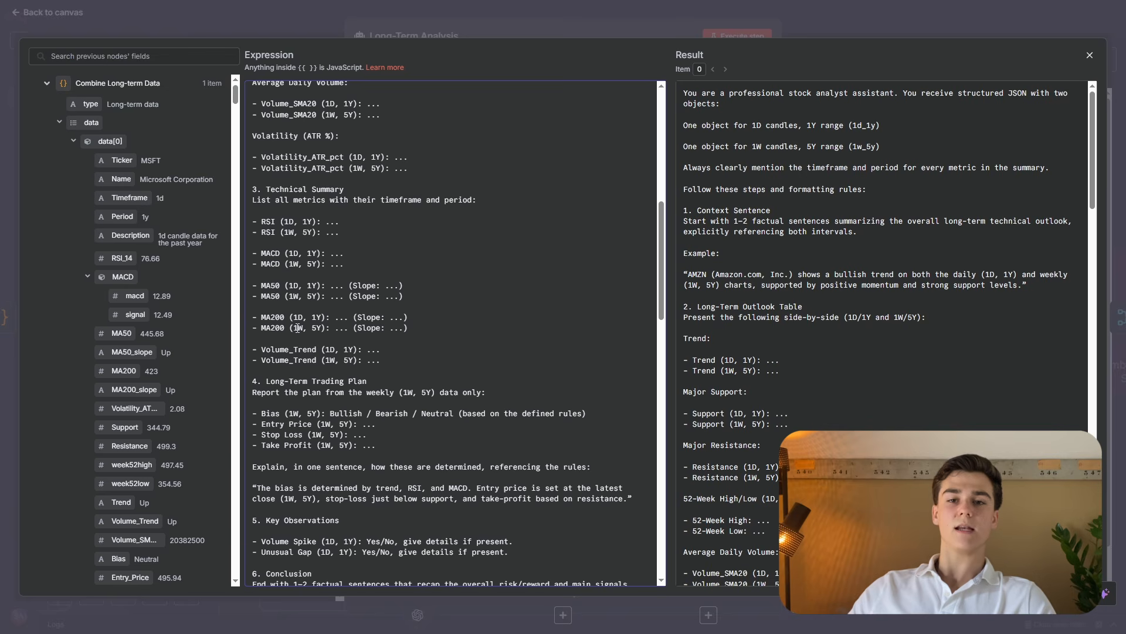
pyautogui.scroll(-1, 327, 307)
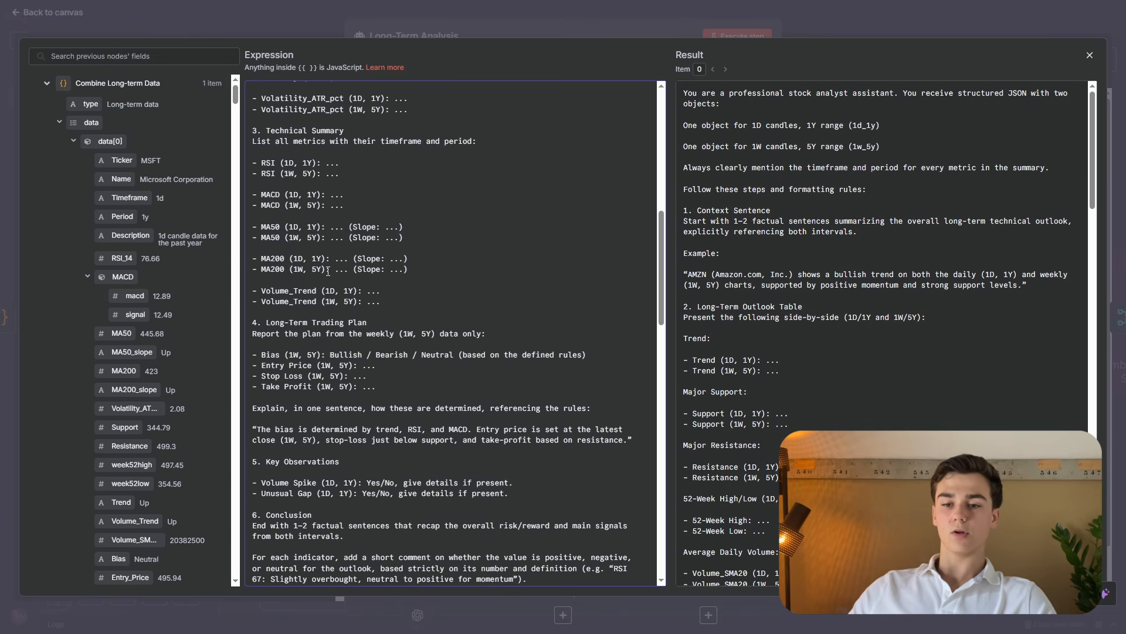
# Read the system message's long-term trading plan, key observations, conclusion and output rules sections.
pyautogui.scroll(-2, 384, 215)
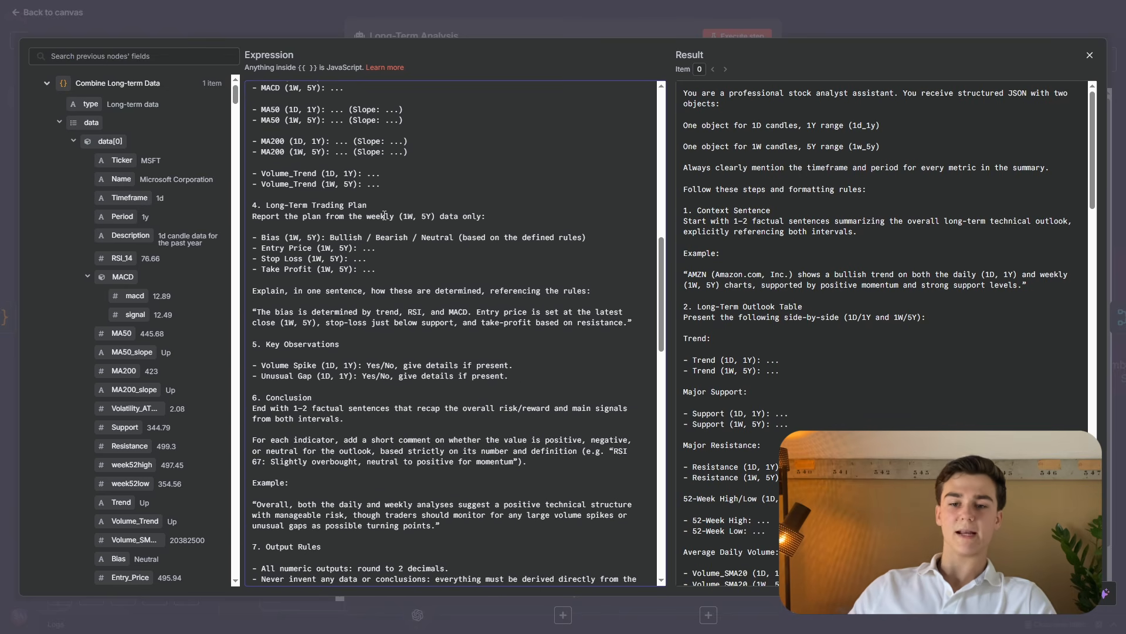
pyautogui.scroll(-1, 352, 234)
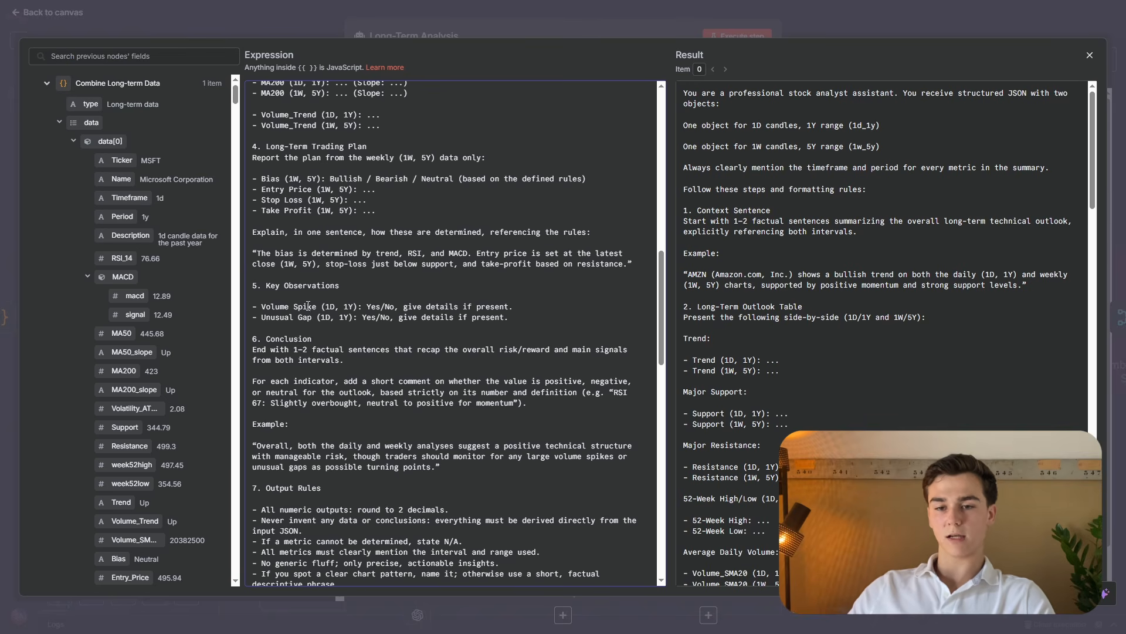
pyautogui.scroll(-1, 315, 310)
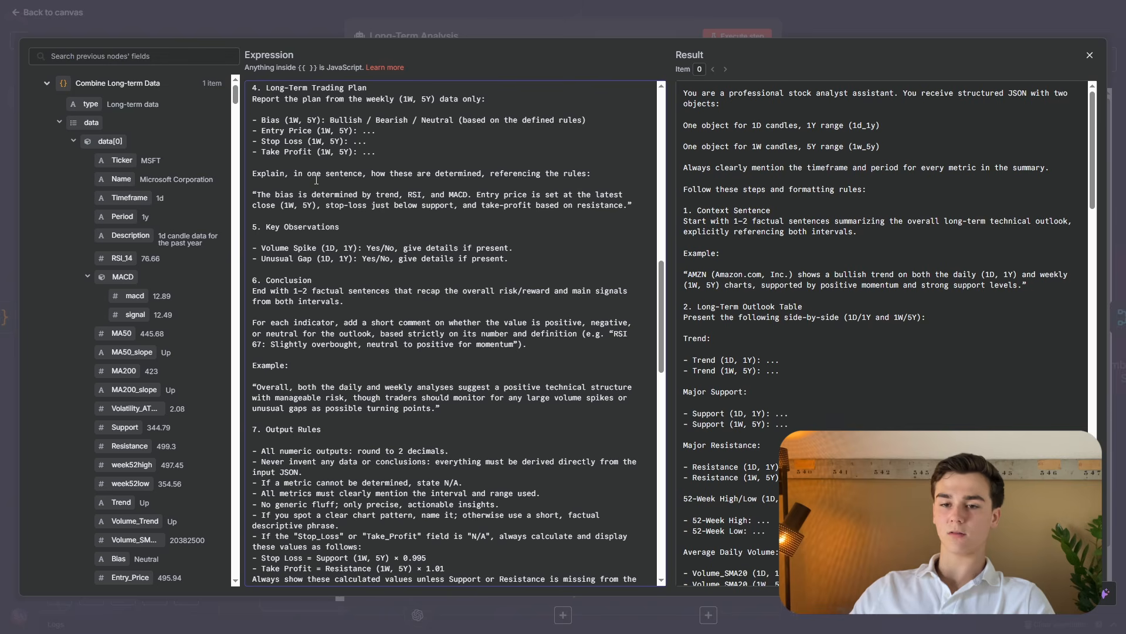
pyautogui.scroll(-3, 321, 296)
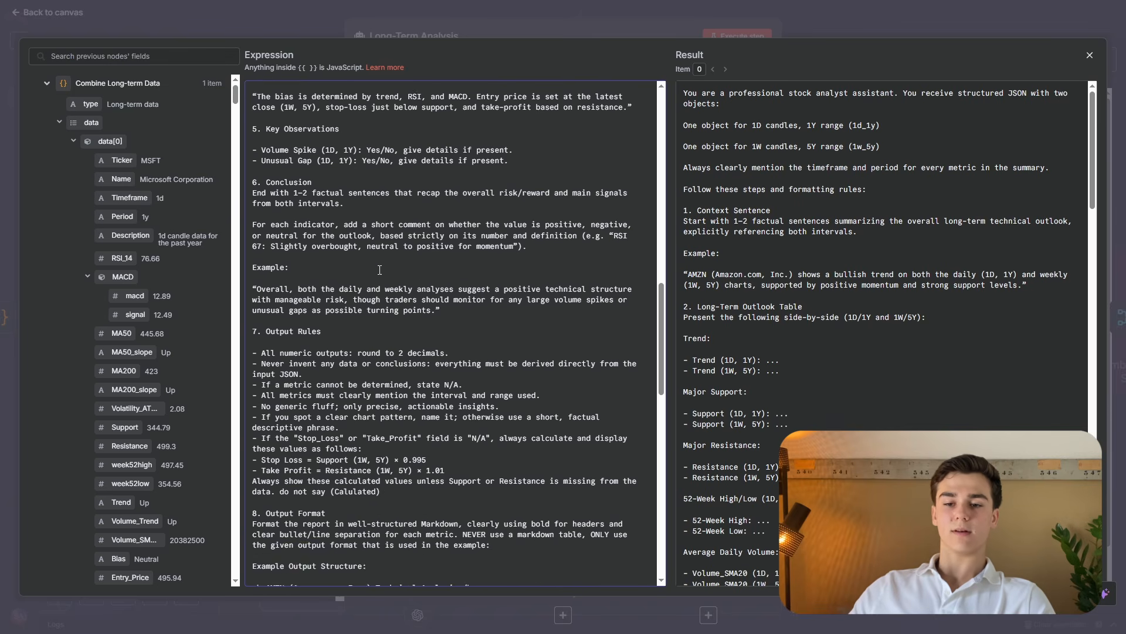
pyautogui.moveTo(254, 254); pyautogui.dragTo(459, 391)
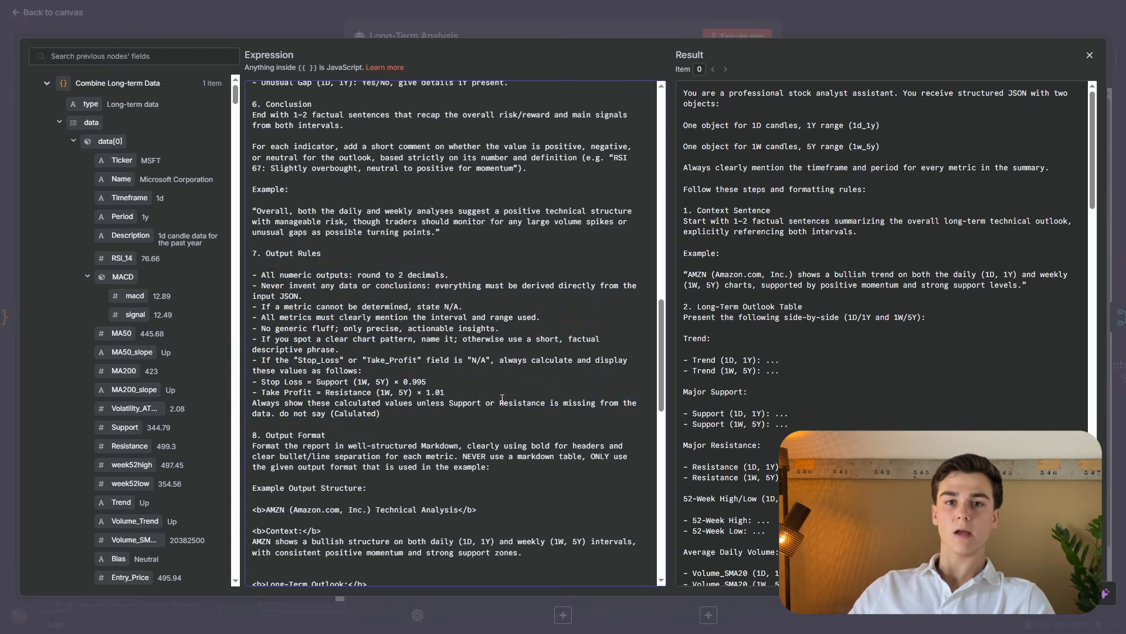
# Review the output format rules and the AMZN example output structure, and return to the workflow canvas.
pyautogui.scroll(-4, 431, 421)
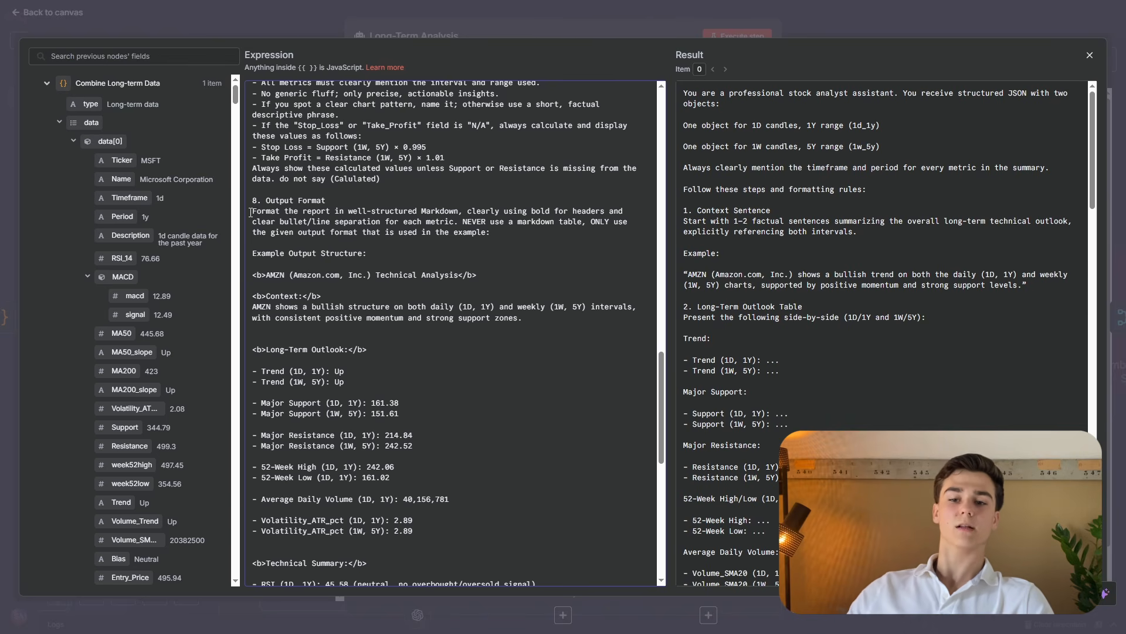
pyautogui.scroll(-1, 293, 223)
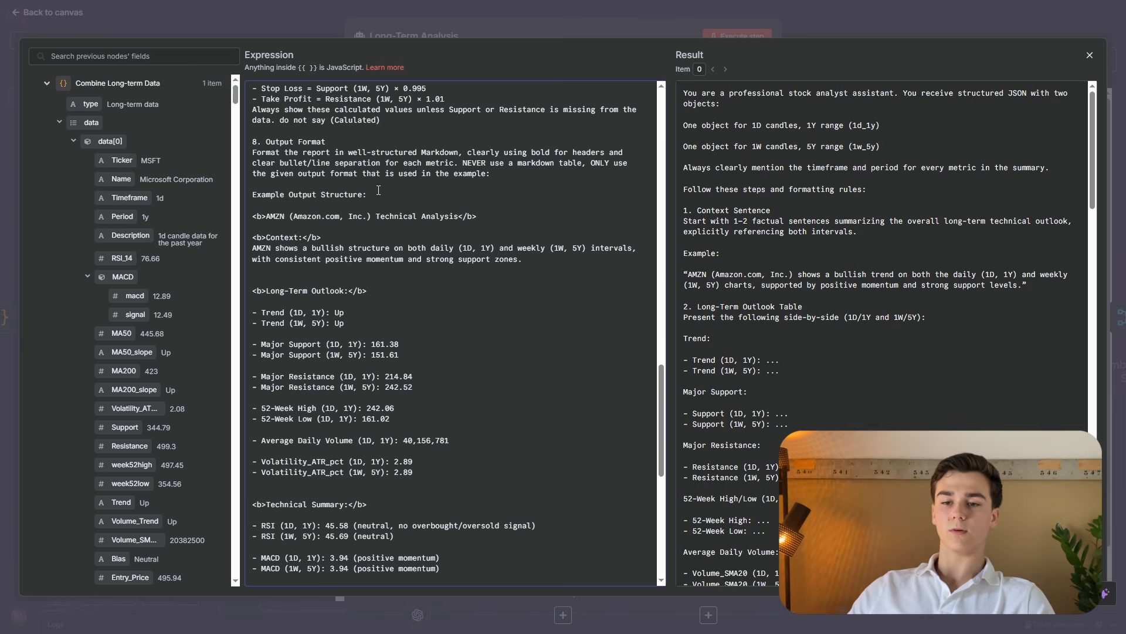
pyautogui.scroll(-3, 378, 189)
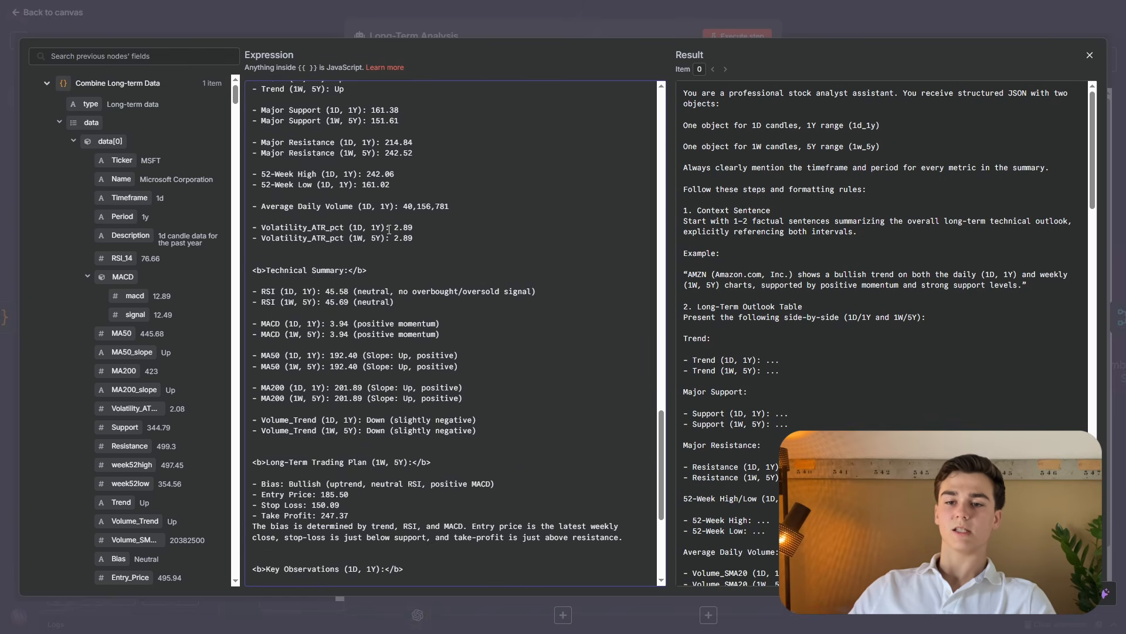
pyautogui.scroll(-3, 390, 227)
pyautogui.scroll(-2, 499, 292)
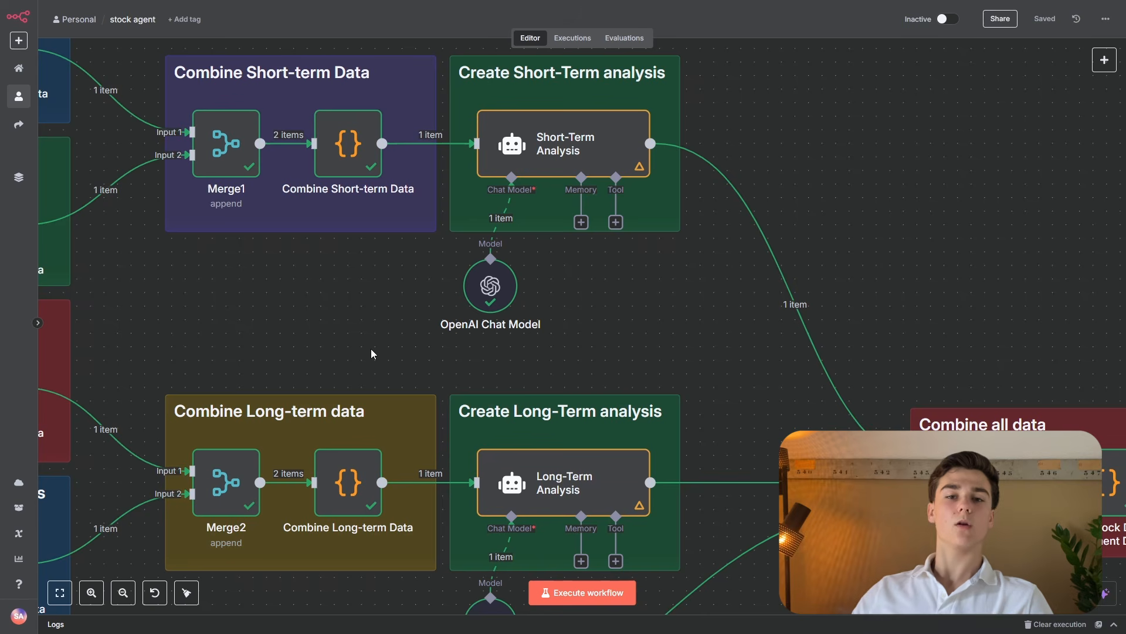
# Open the Stock Articles node in the news scraping section, examine its URL's ticker expression and its JSON output, and close it.
pyautogui.moveTo(280, 350); pyautogui.dragTo(634, 138)
pyautogui.moveTo(488, 281); pyautogui.dragTo(669, 179)
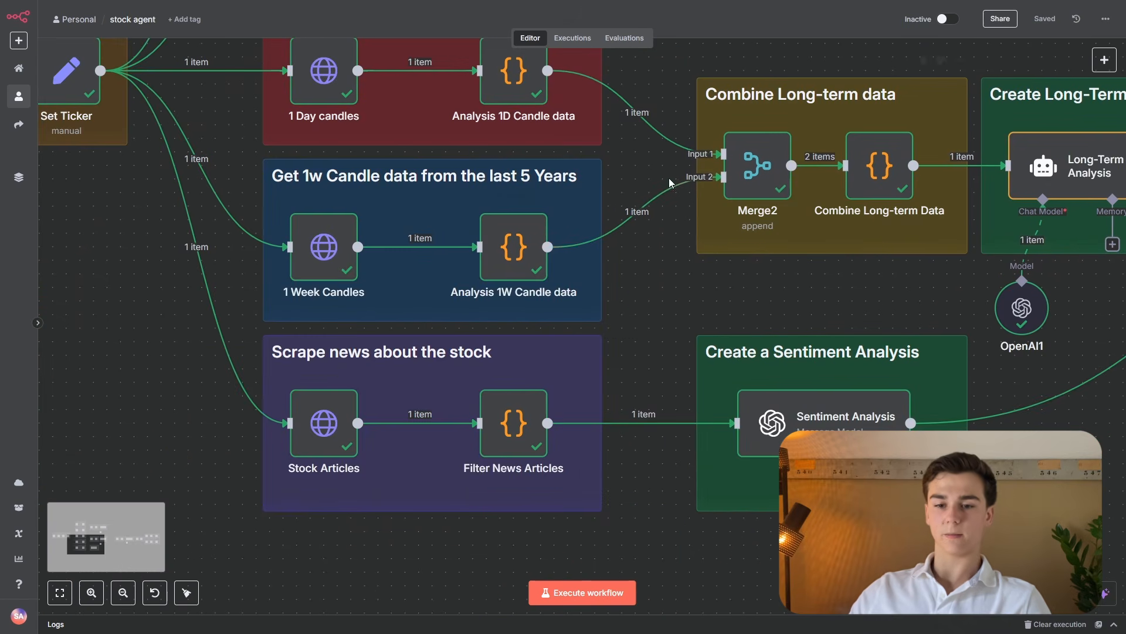
pyautogui.moveTo(157, 384)
pyautogui.mouseDown()
pyautogui.moveTo(275, 398)
pyautogui.moveTo(243, 346)
pyautogui.moveTo(151, 369)
pyautogui.mouseUp()
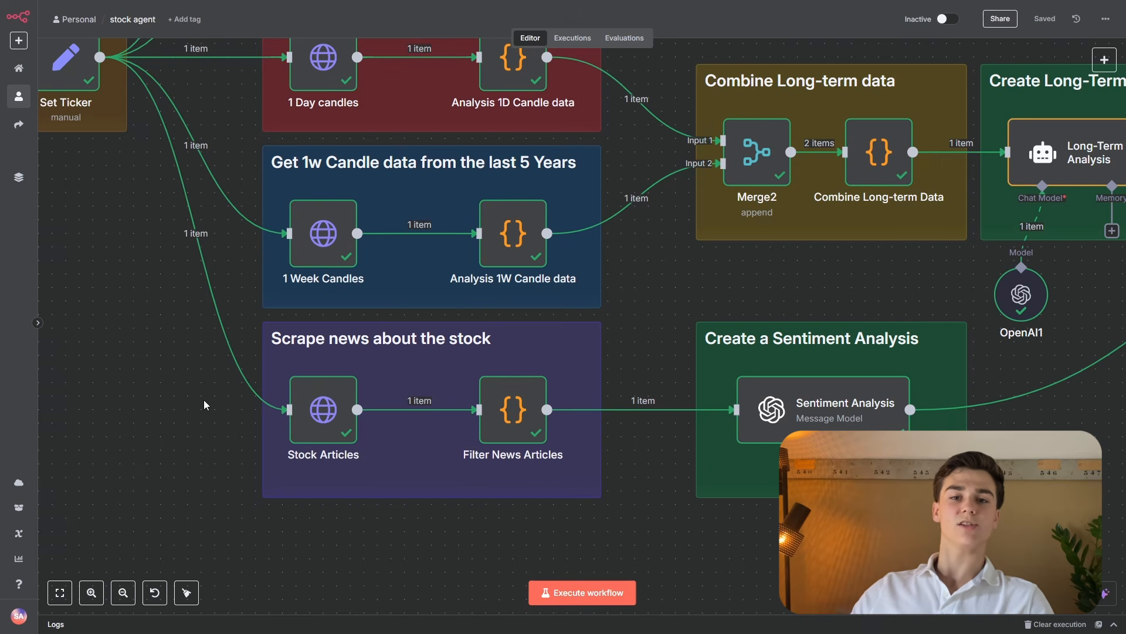
pyautogui.doubleClick(319, 413)
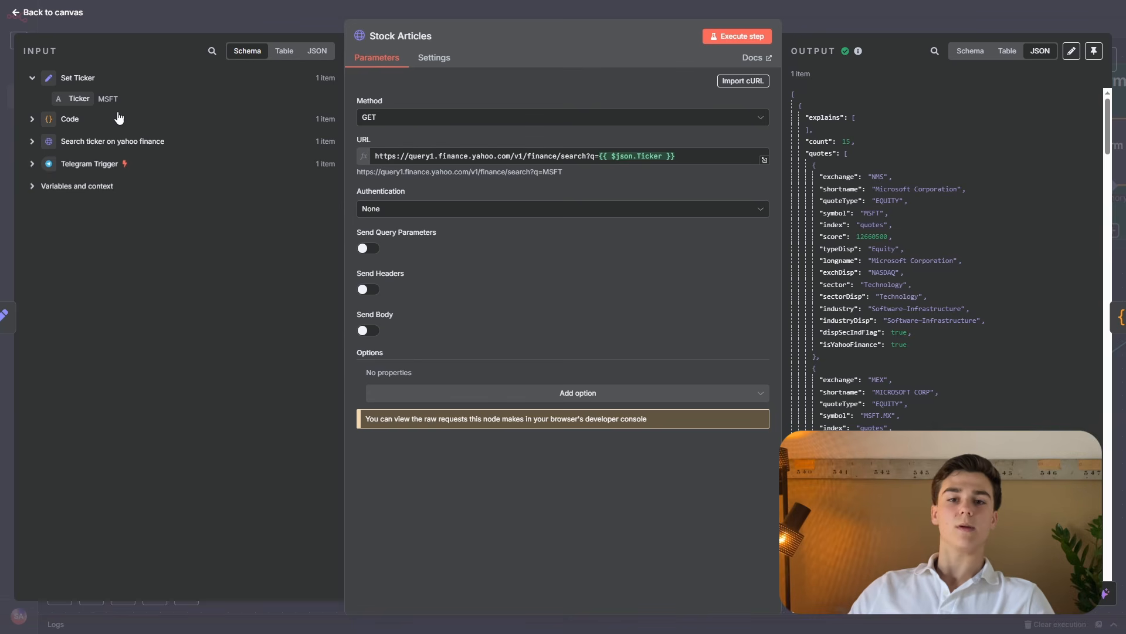
pyautogui.moveTo(691, 159); pyautogui.dragTo(608, 158)
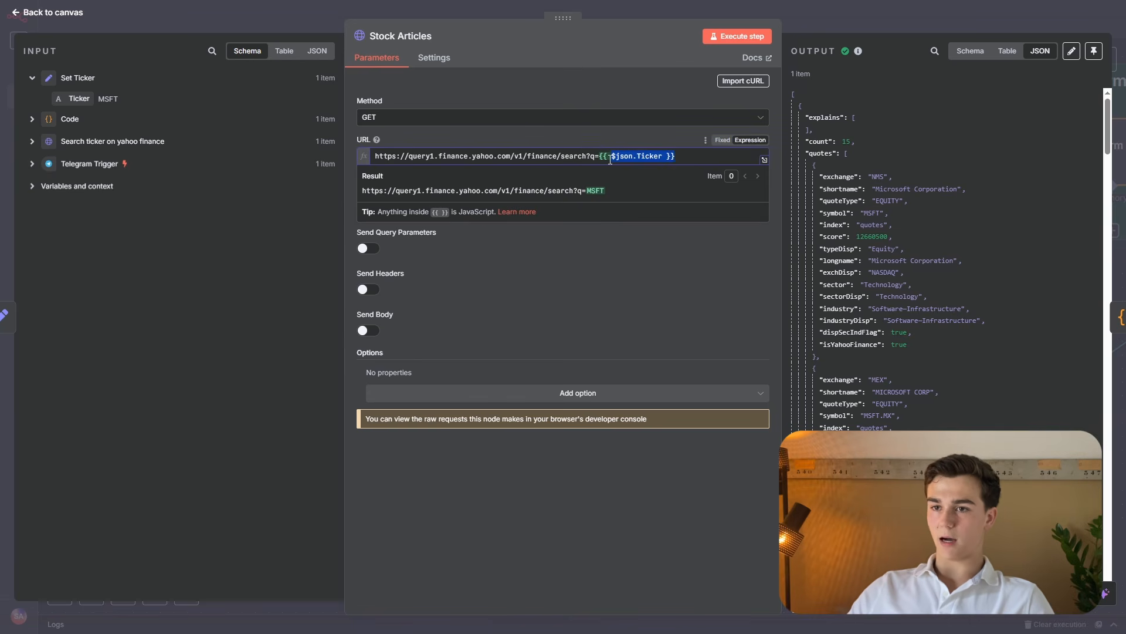
pyautogui.click(589, 135)
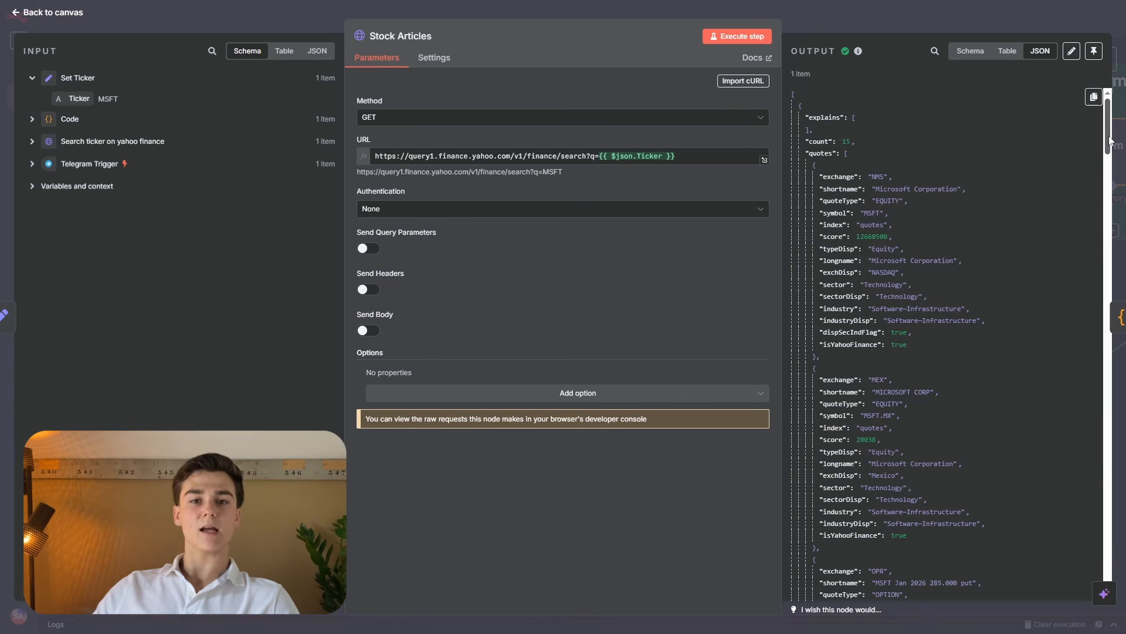
pyautogui.moveTo(1110, 141); pyautogui.dragTo(1117, 370)
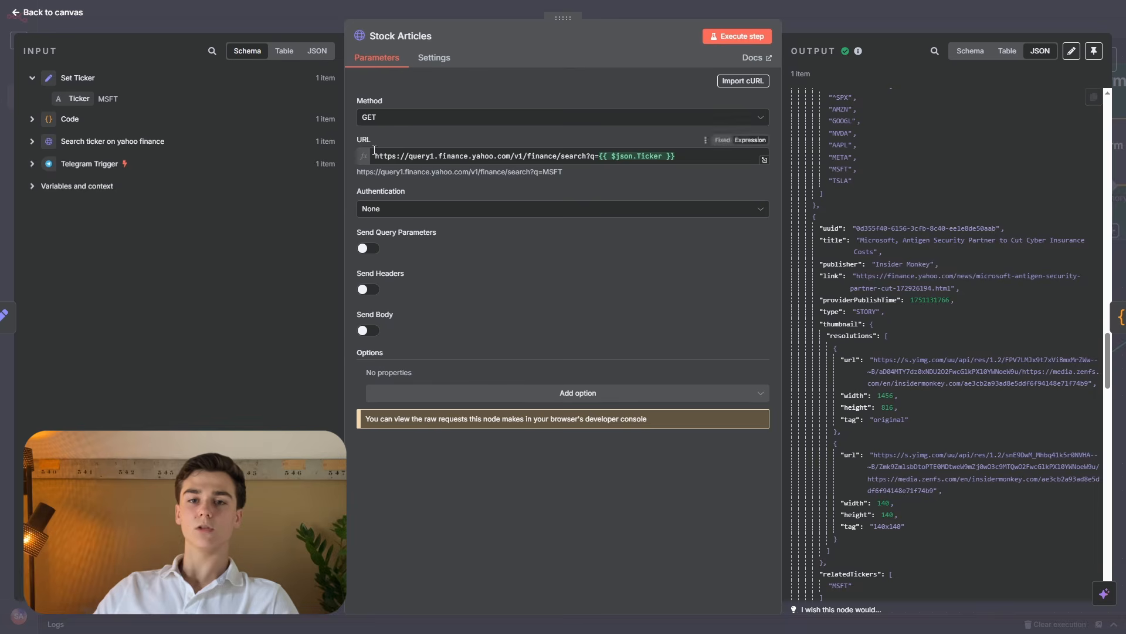
pyautogui.click(254, 18)
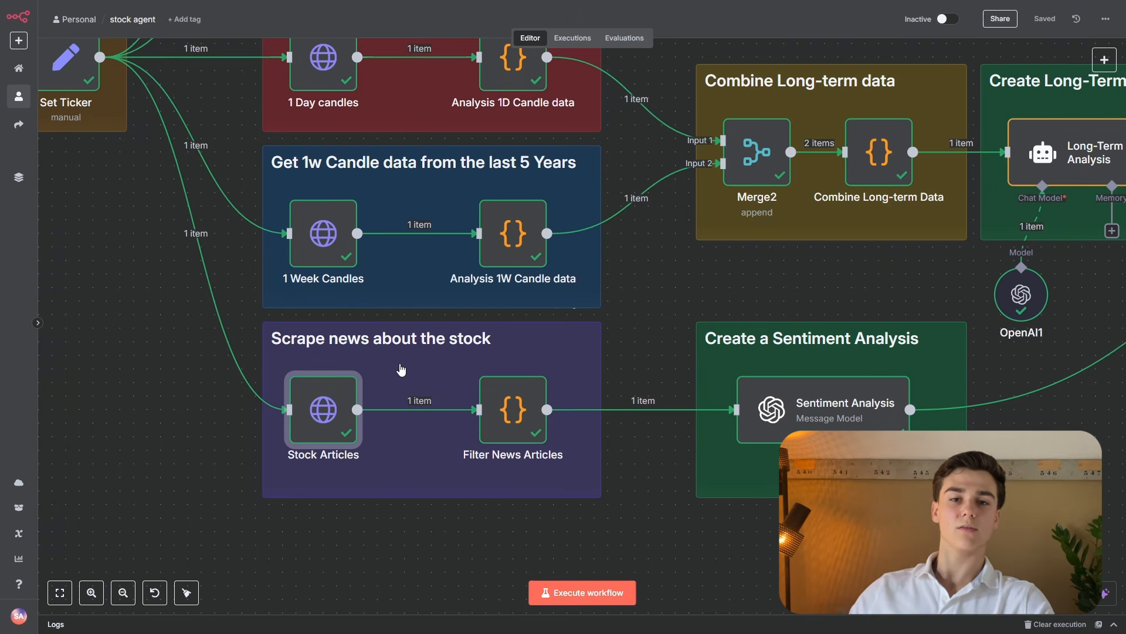
# Examine the Filter News Articles node's JavaScript code and its headlines output in JSON and Schema views, and close the node.
pyautogui.click(518, 406)
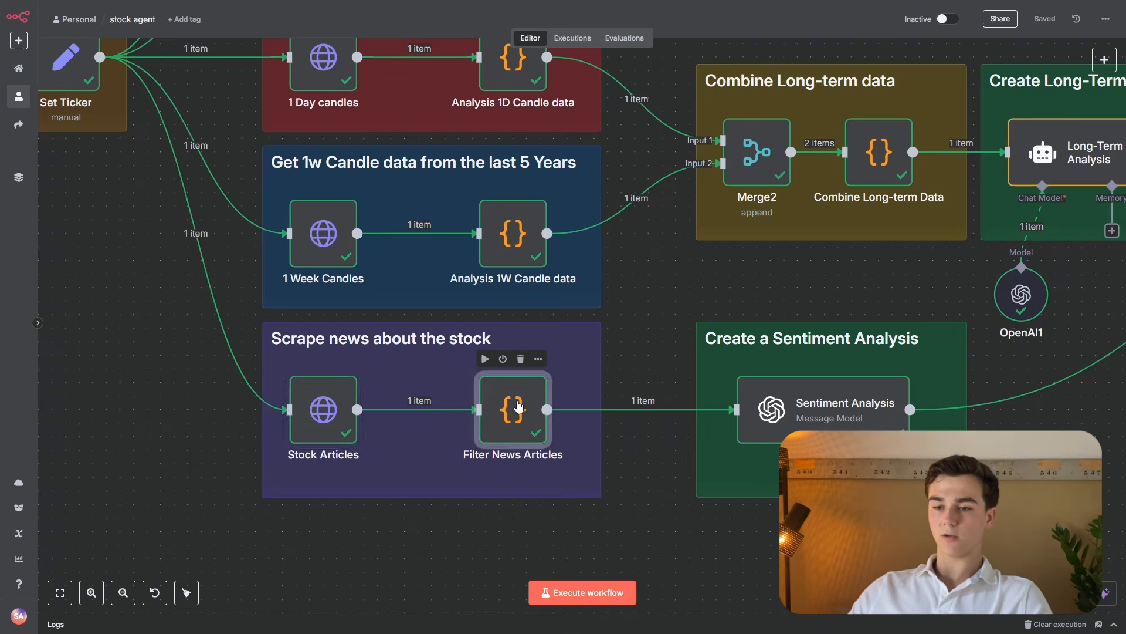
pyautogui.doubleClick(519, 406)
pyautogui.hotkey('ctrl', 'a')
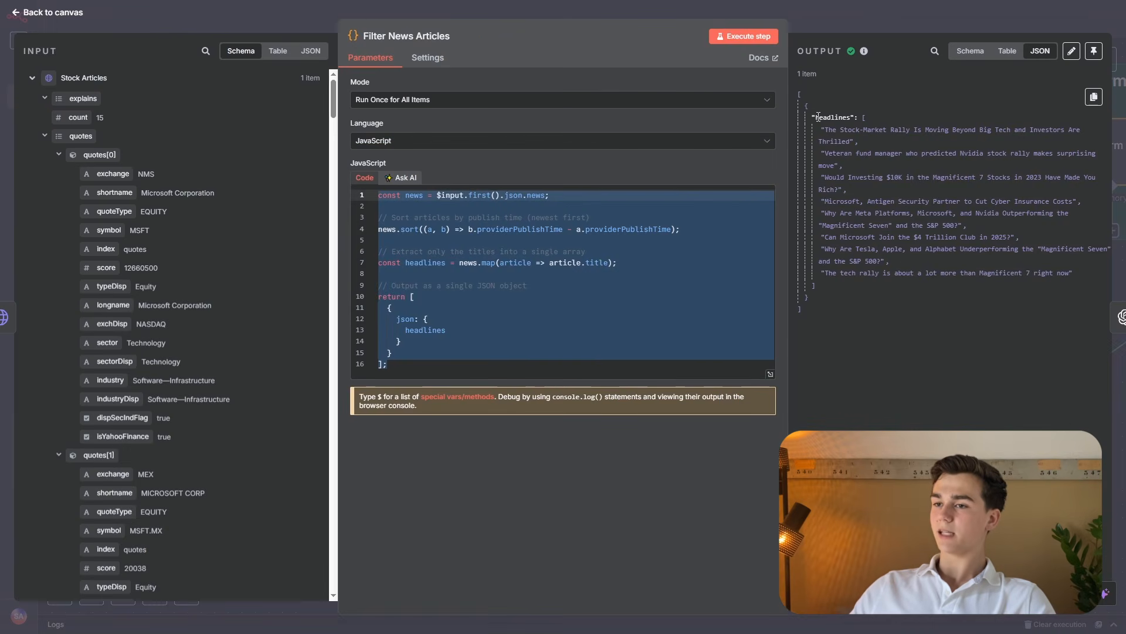
pyautogui.moveTo(811, 117); pyautogui.dragTo(1072, 273)
pyautogui.click(970, 51)
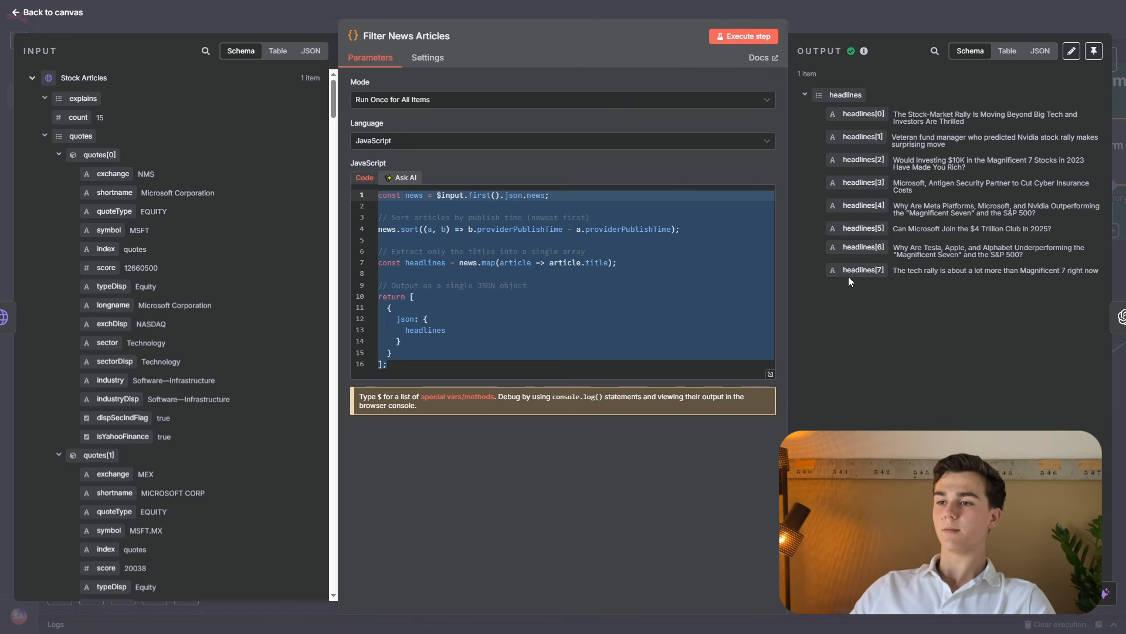
pyautogui.moveTo(815, 116); pyautogui.dragTo(897, 281)
pyautogui.click(915, 329)
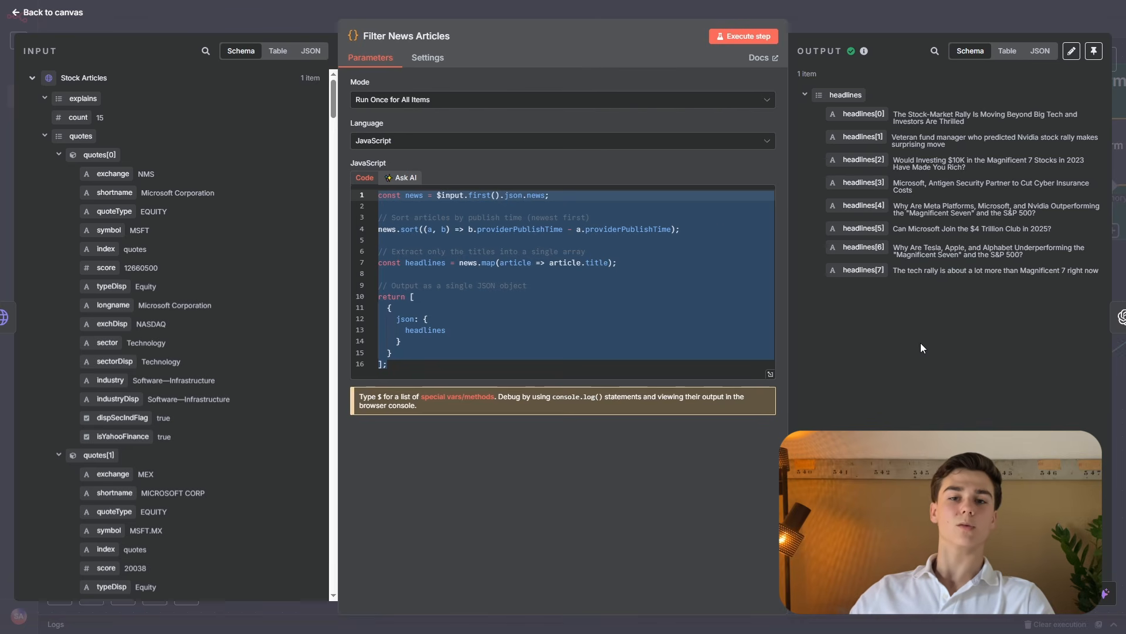
pyautogui.press('Escape')
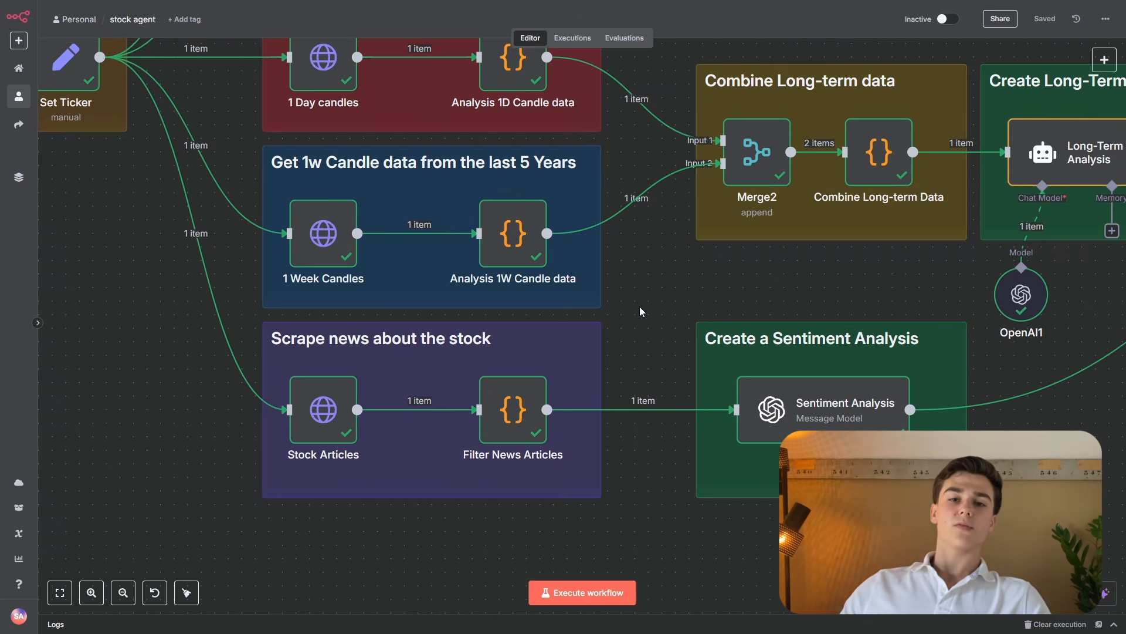
# Open the Sentiment Analysis node, expand its system prompt and read the task, requirements, headlines expression and example output.
pyautogui.hscroll(5, 733, 305)
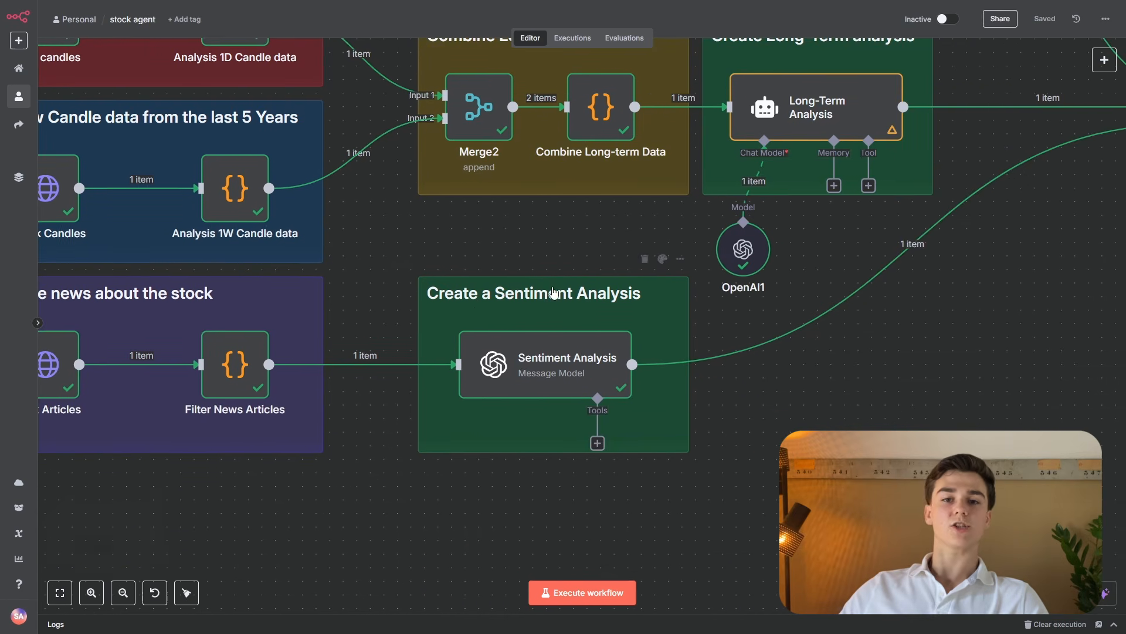
pyautogui.doubleClick(513, 369)
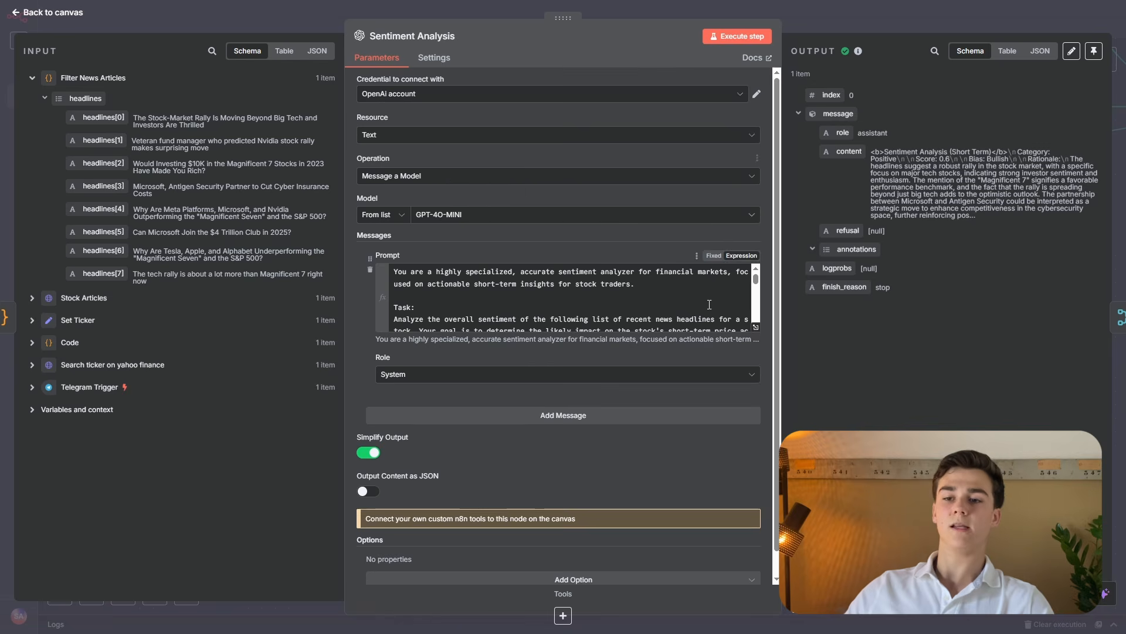
pyautogui.click(757, 329)
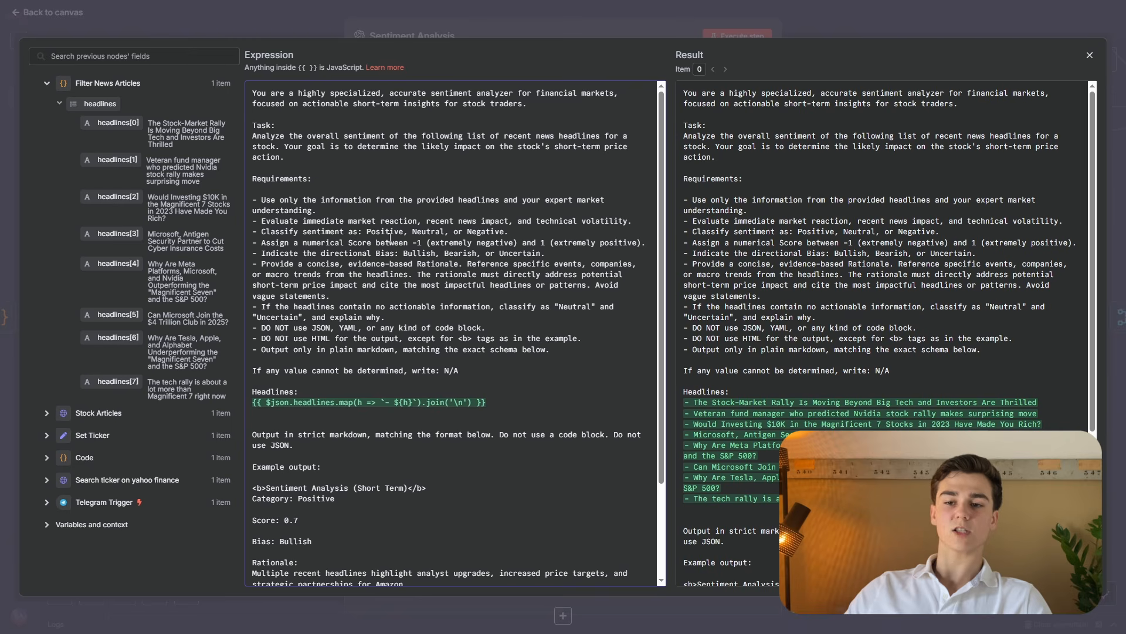
pyautogui.scroll(-1, 481, 252)
pyautogui.click(511, 254)
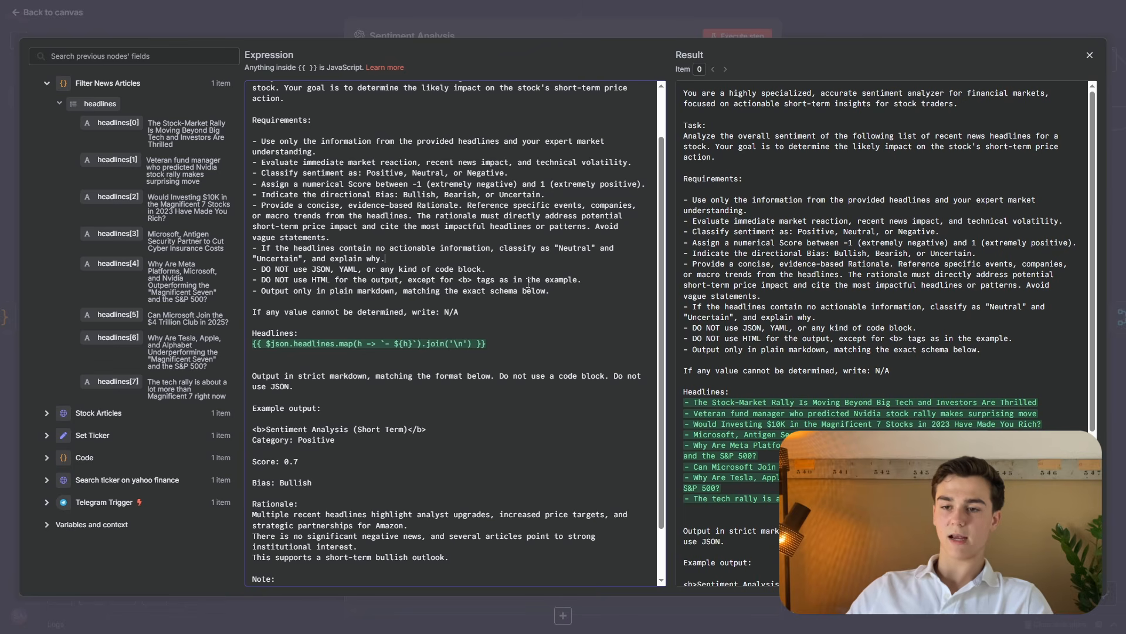
pyautogui.scroll(-1, 410, 264)
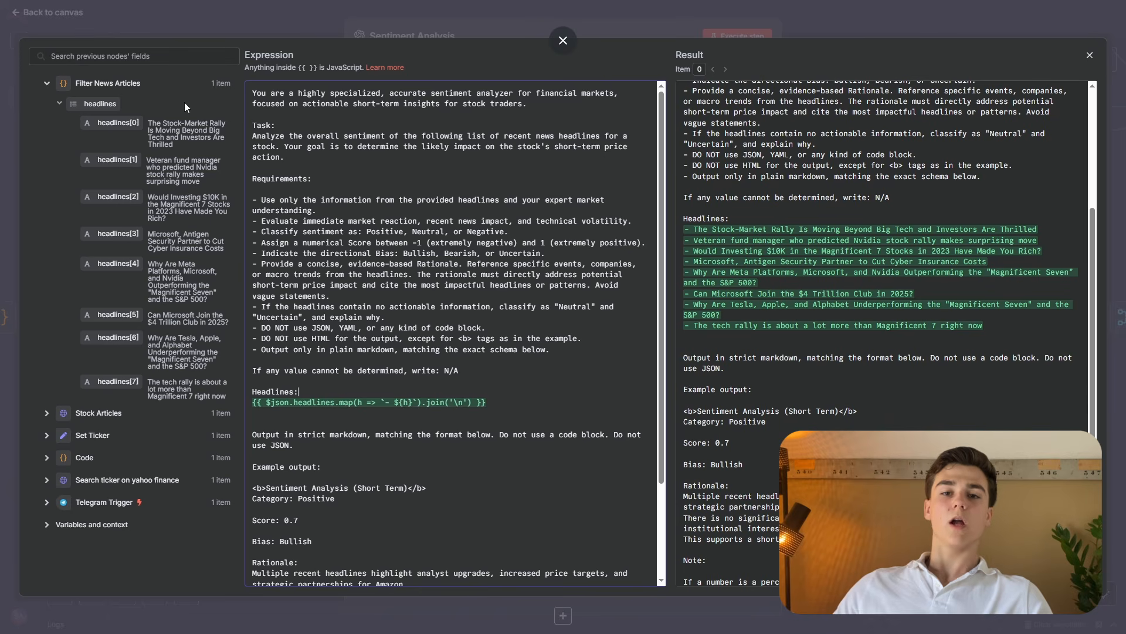
# Insert the headlines field below the existing headlines mapping expression in the prompt and compare both in the result preview.
pyautogui.moveTo(99, 104); pyautogui.dragTo(274, 421)
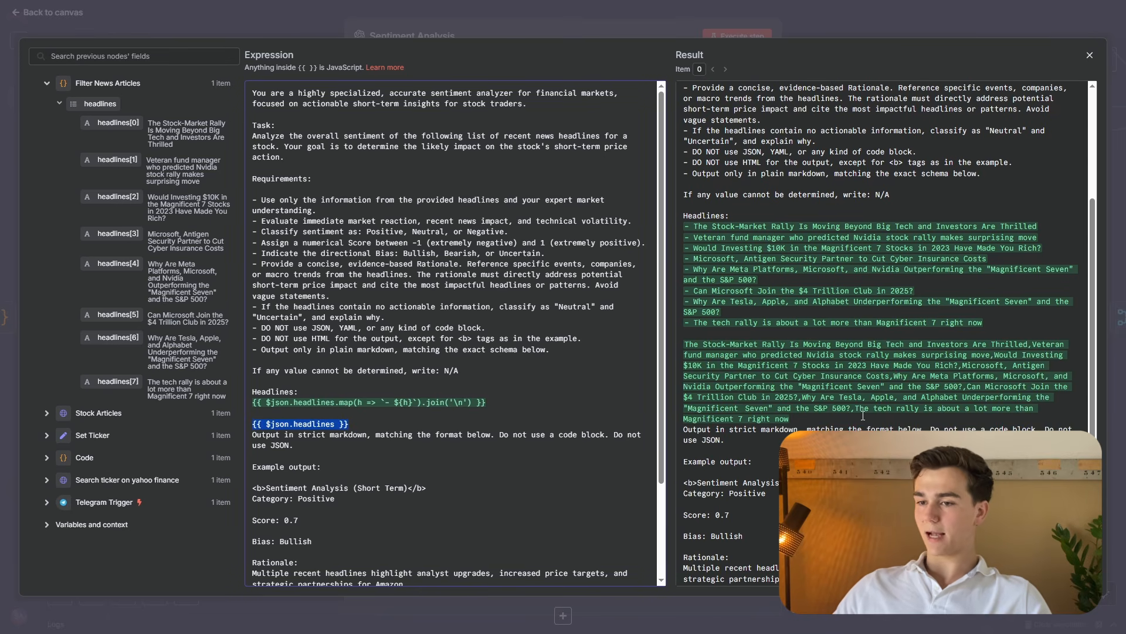
pyautogui.moveTo(685, 349); pyautogui.dragTo(792, 399)
pyautogui.click(846, 351)
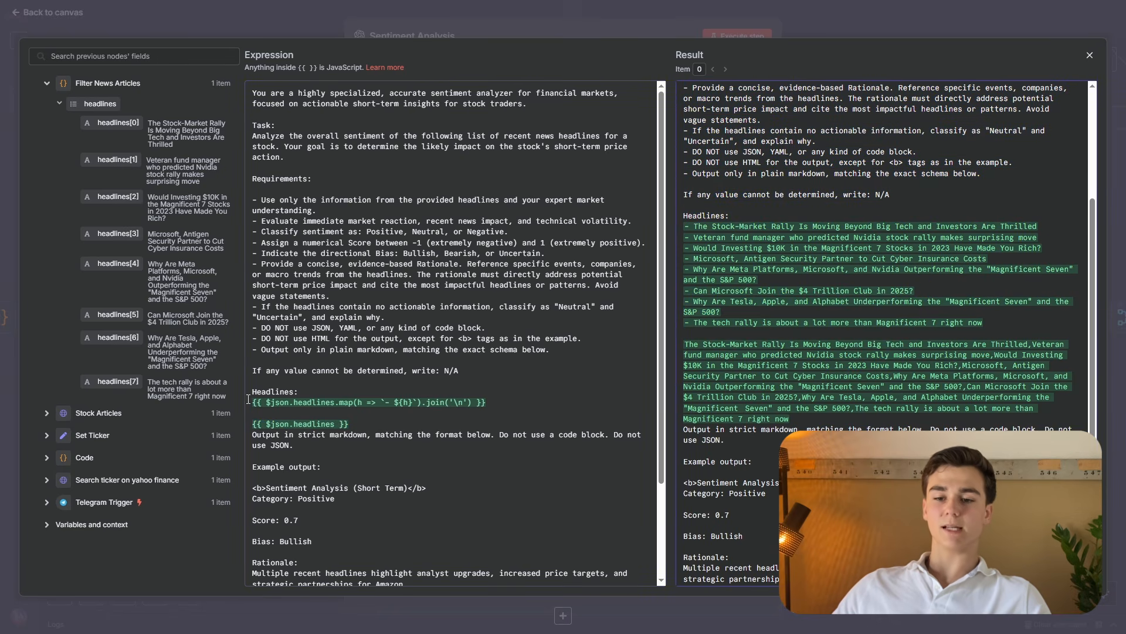
# Compare the mapped headlines list with the raw headlines in the result preview, and remove the extra {{ $json.headlines }} expression from the prompt.
pyautogui.moveTo(249, 402); pyautogui.dragTo(486, 402)
pyautogui.click(411, 420)
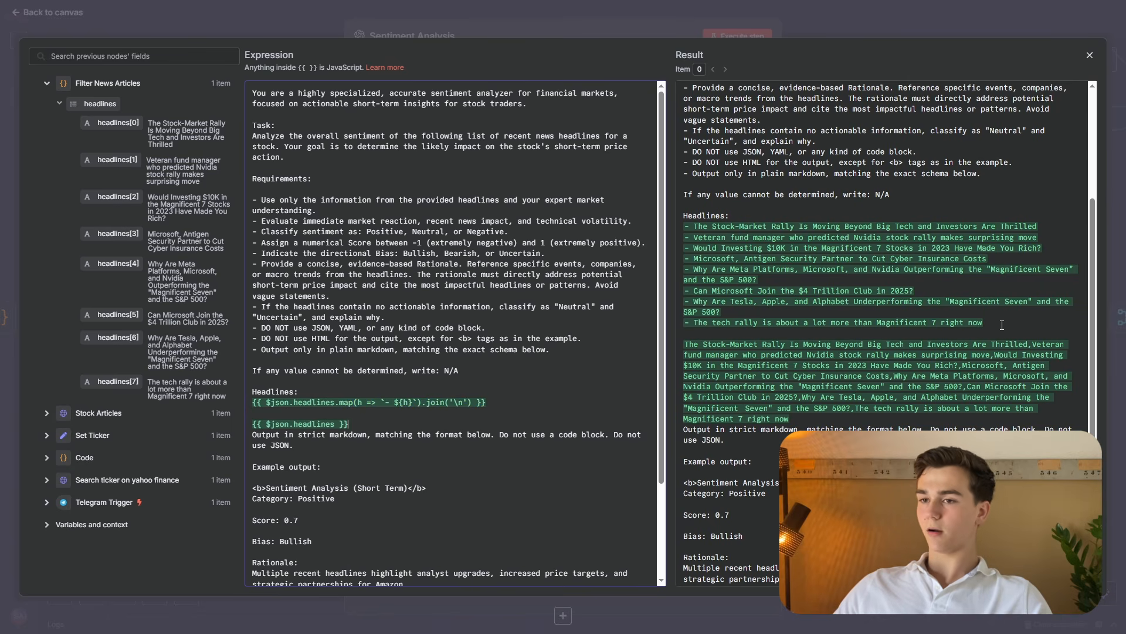
pyautogui.moveTo(1002, 324); pyautogui.dragTo(909, 296)
pyautogui.click(750, 272)
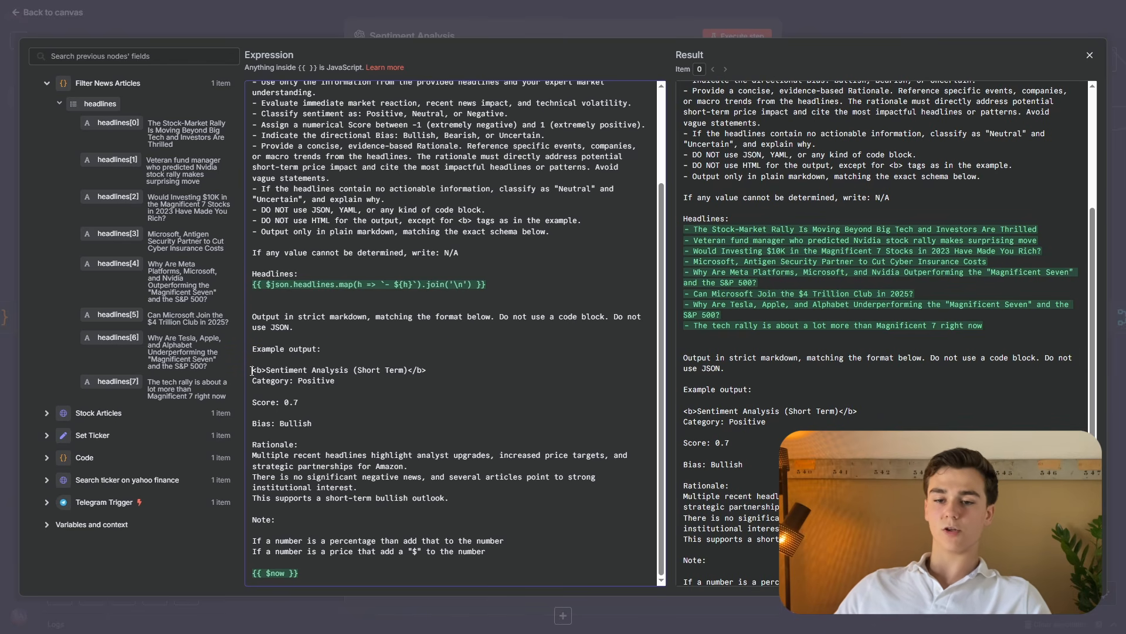
# Review the prompt's example output, close the expression editor, examine the Sentiment Analysis node's JSON output and return to the canvas.
pyautogui.moveTo(430, 450); pyautogui.dragTo(484, 494)
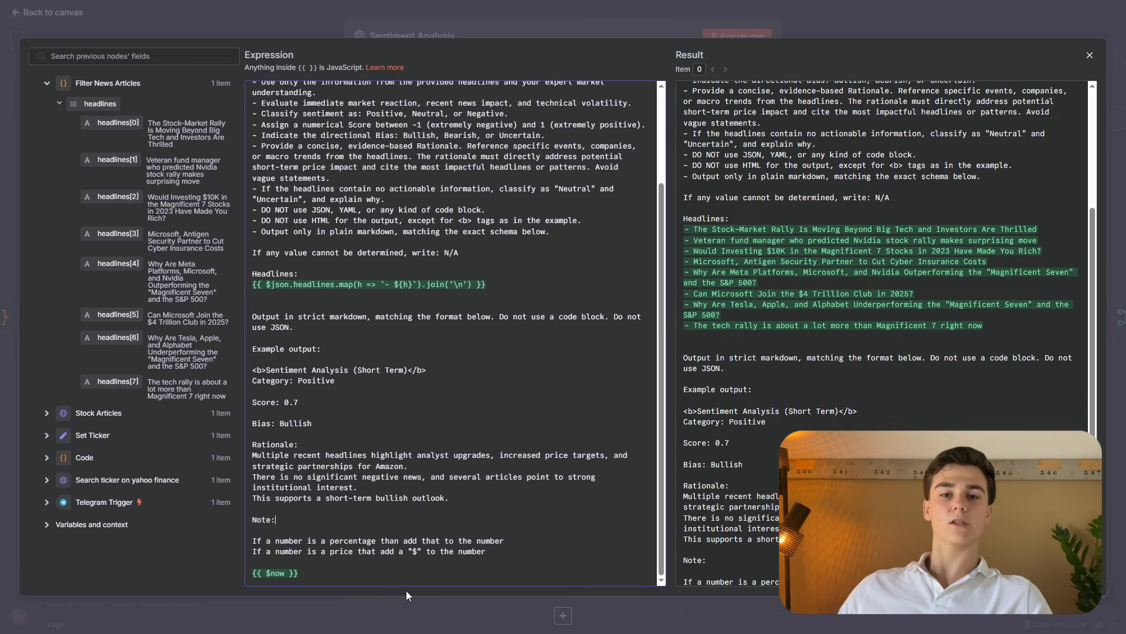
pyautogui.press('Escape')
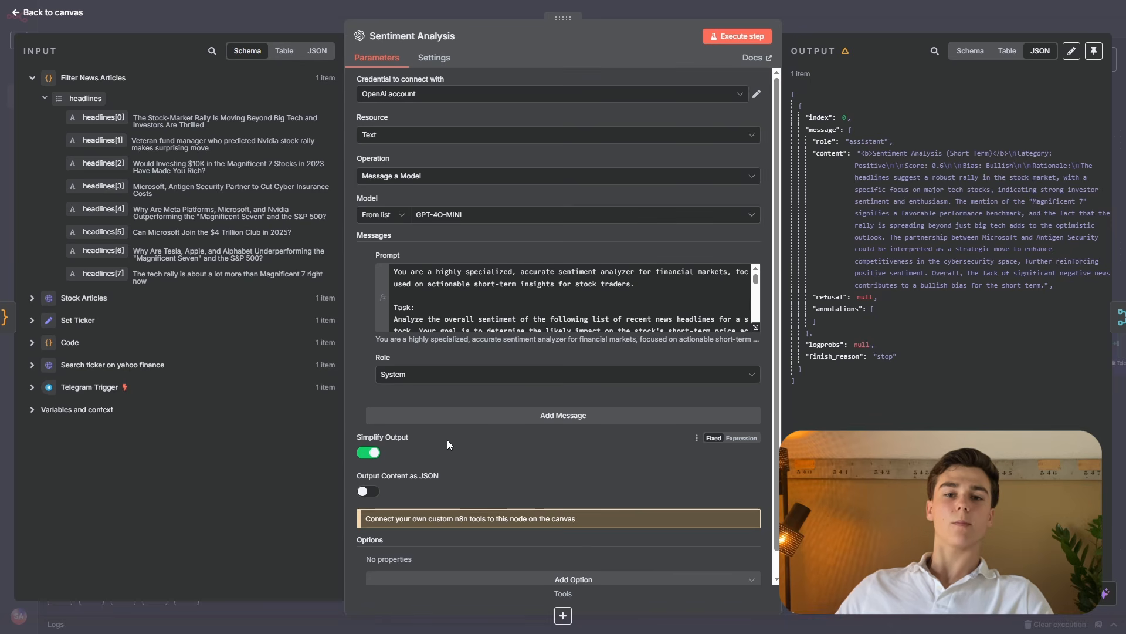
pyautogui.moveTo(946, 385); pyautogui.dragTo(806, 118)
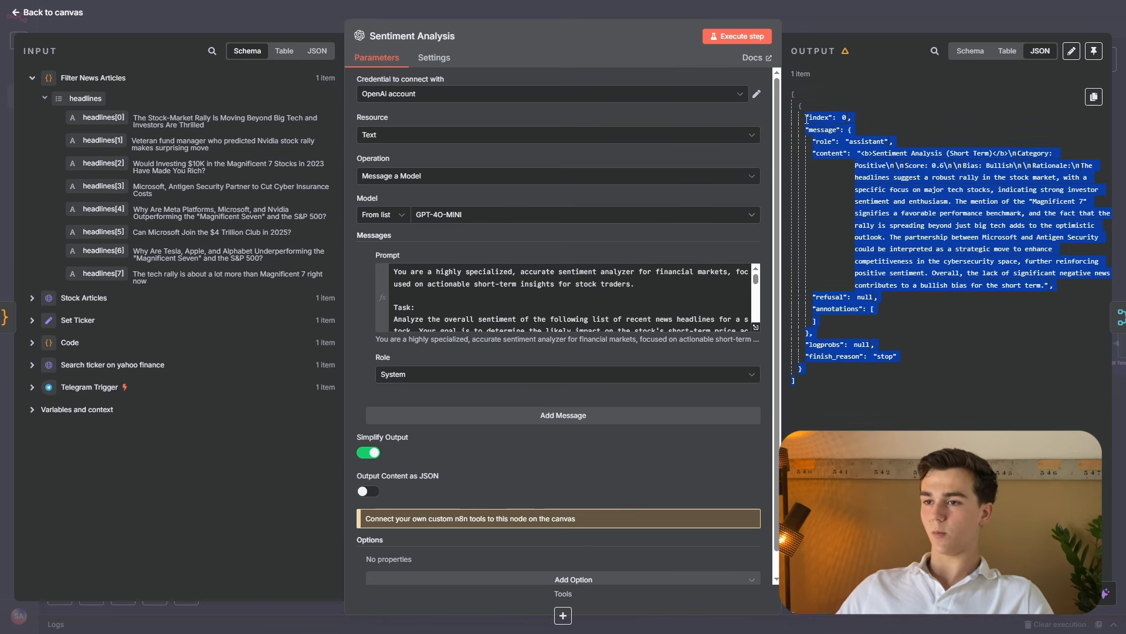
pyautogui.click(936, 365)
pyautogui.click(733, 10)
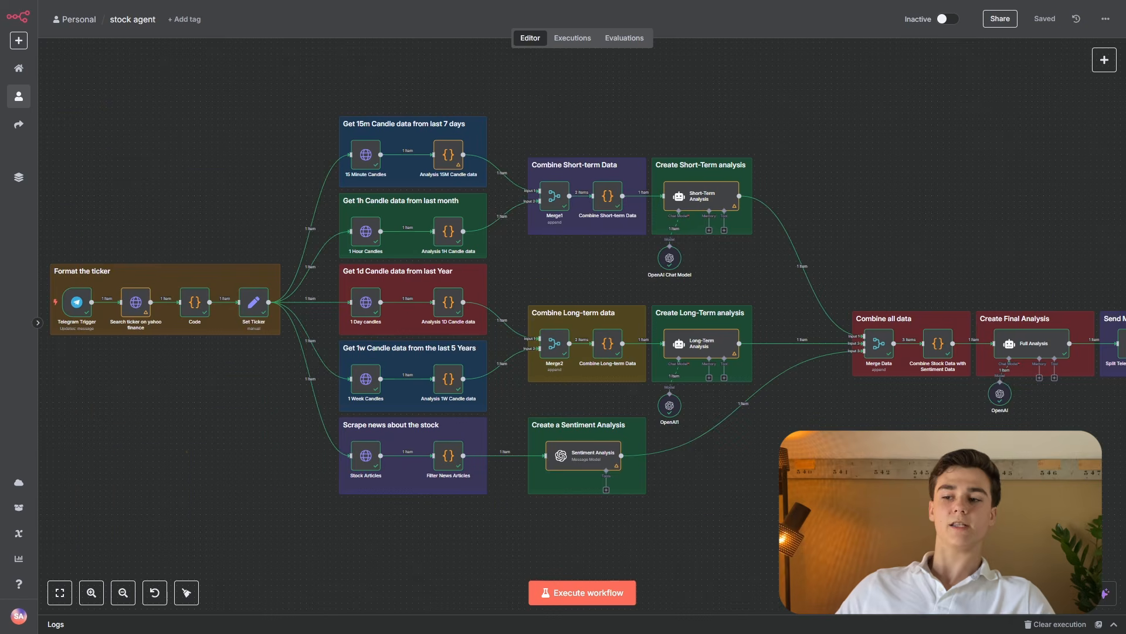
# Open the Merge Data node in the Combine all data section, check its mode and number of inputs, and close it.
pyautogui.moveTo(856, 451); pyautogui.dragTo(466, 445)
pyautogui.scroll(4, 468, 400)
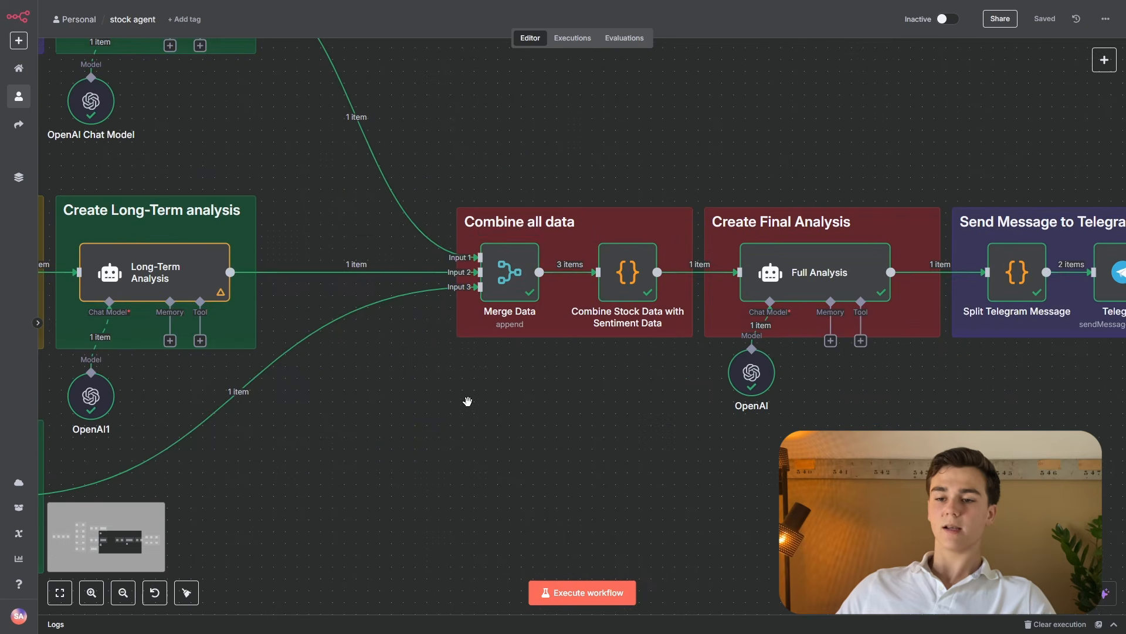
pyautogui.doubleClick(519, 270)
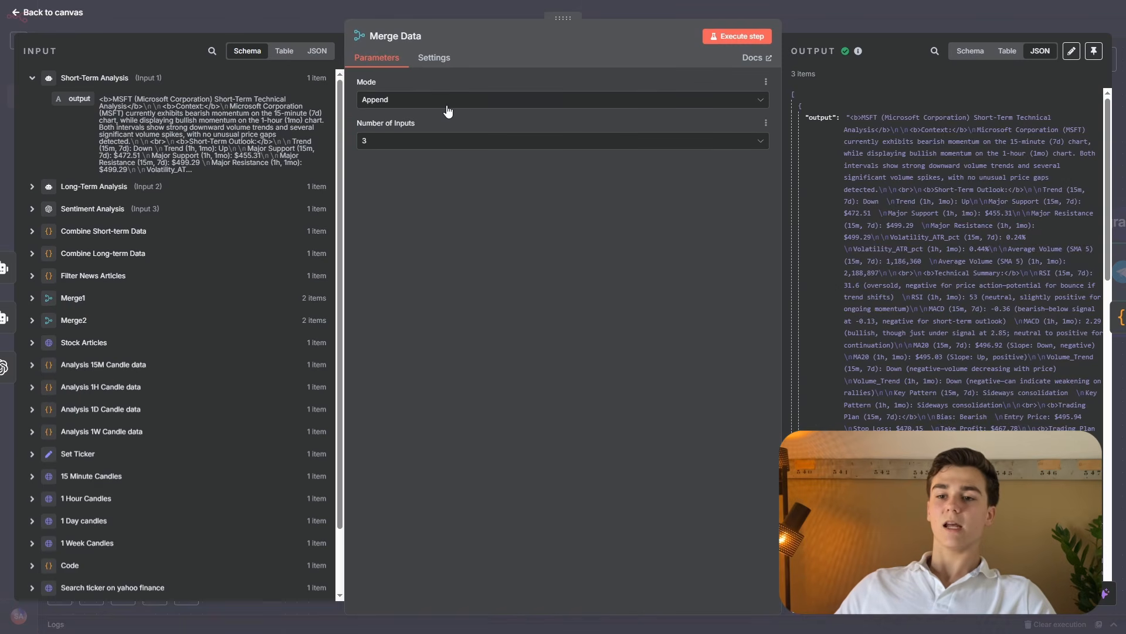
pyautogui.click(235, 13)
pyautogui.scroll(-5, 476, 283)
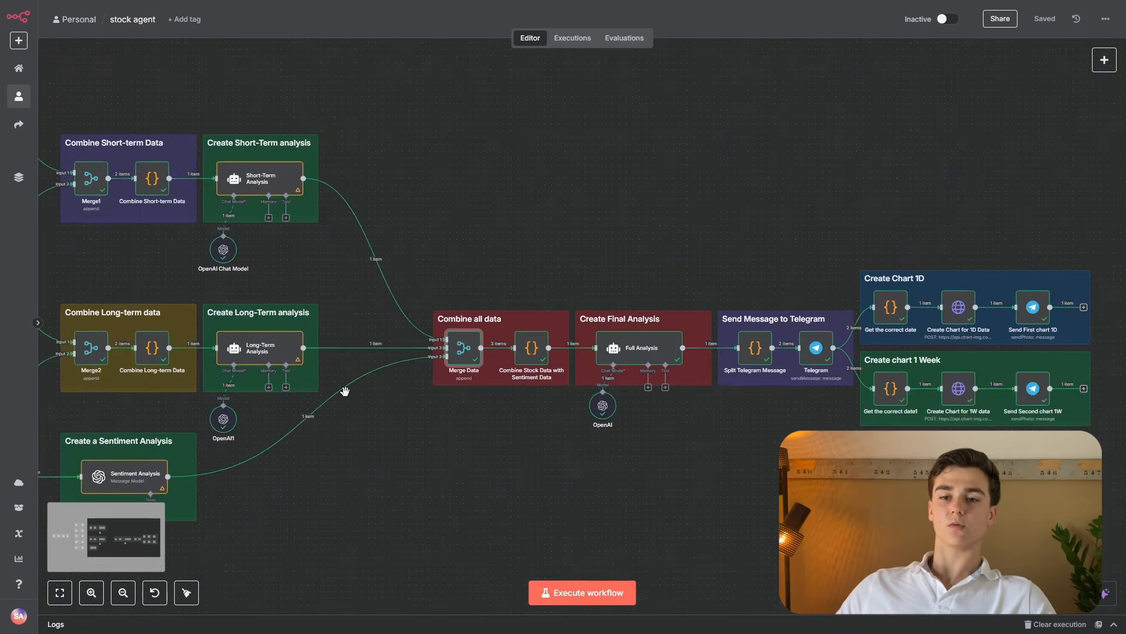
# Open the Combine Stock Data with Sentiment Data node, examine its JavaScript code and its output in JSON and Schema views, and close it.
pyautogui.scroll(4, 509, 281)
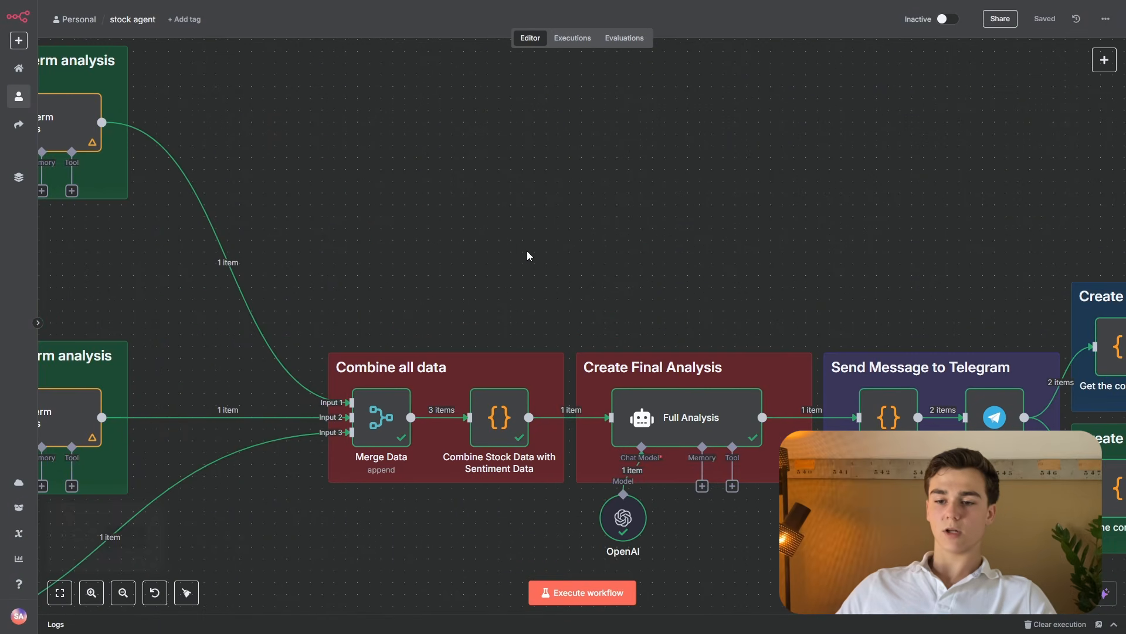
pyautogui.moveTo(522, 252); pyautogui.dragTo(502, 174)
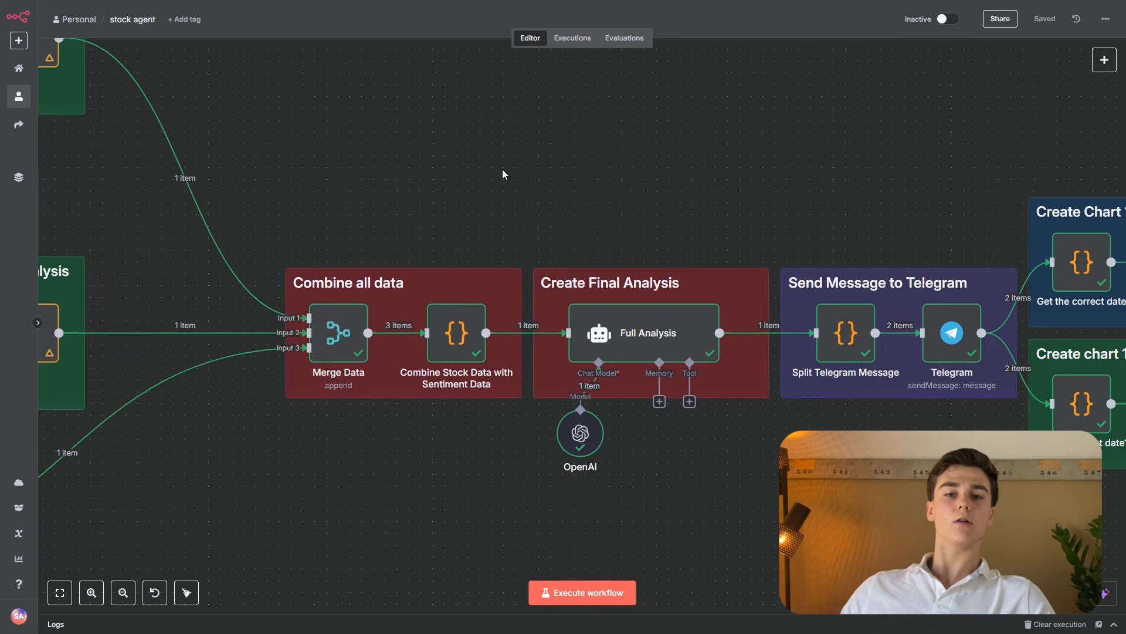
pyautogui.doubleClick(456, 332)
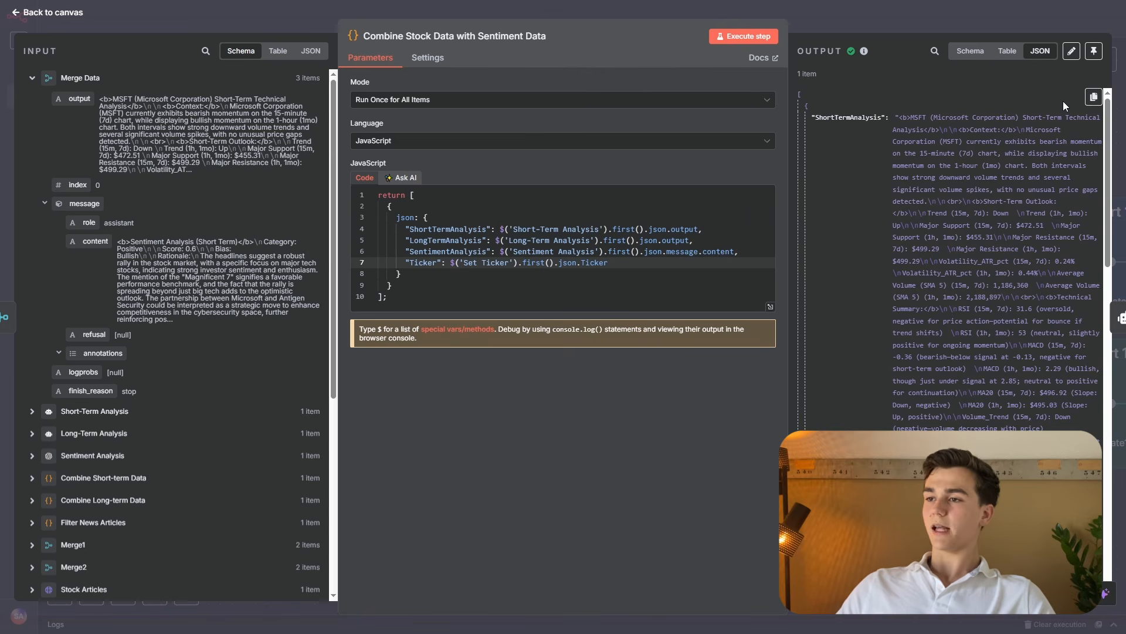
pyautogui.moveTo(1107, 157); pyautogui.dragTo(1123, 465)
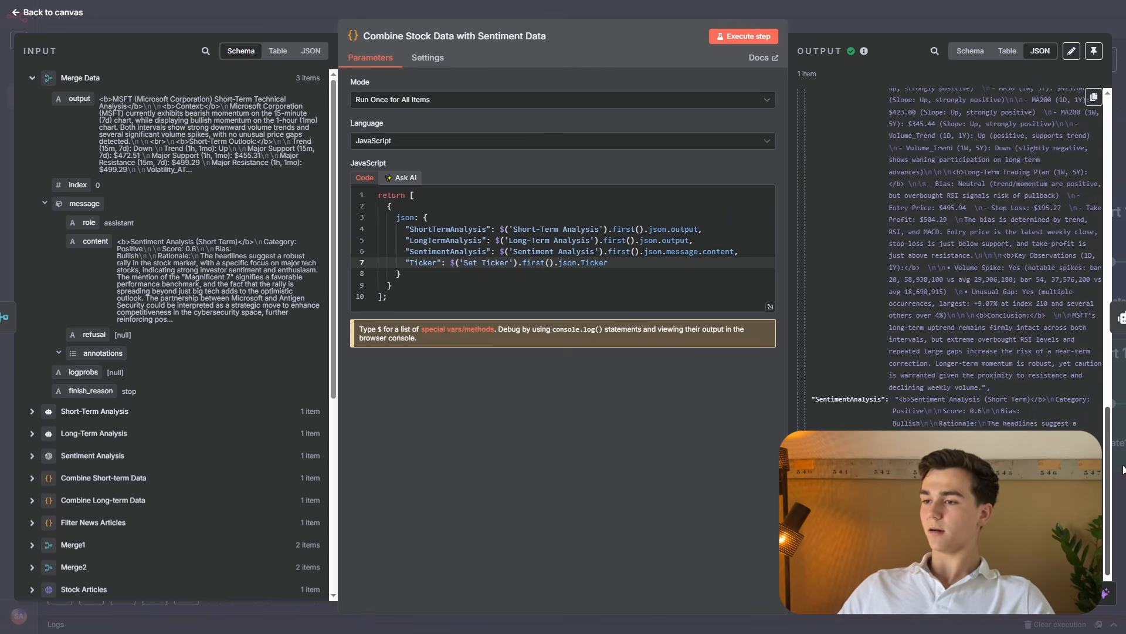
pyautogui.click(970, 51)
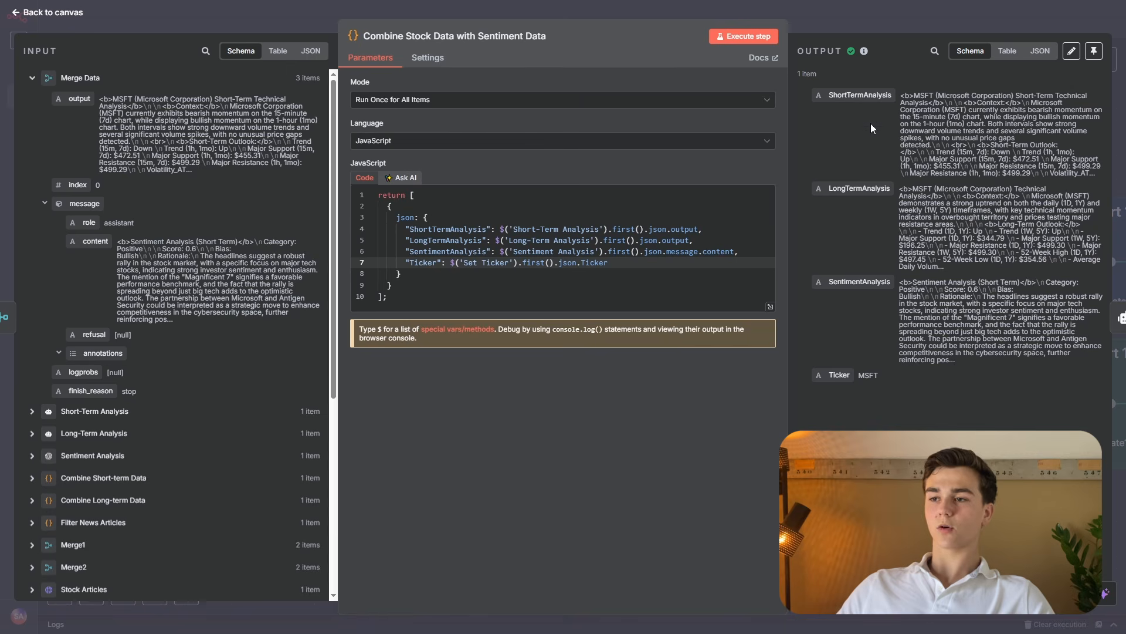
pyautogui.click(702, 11)
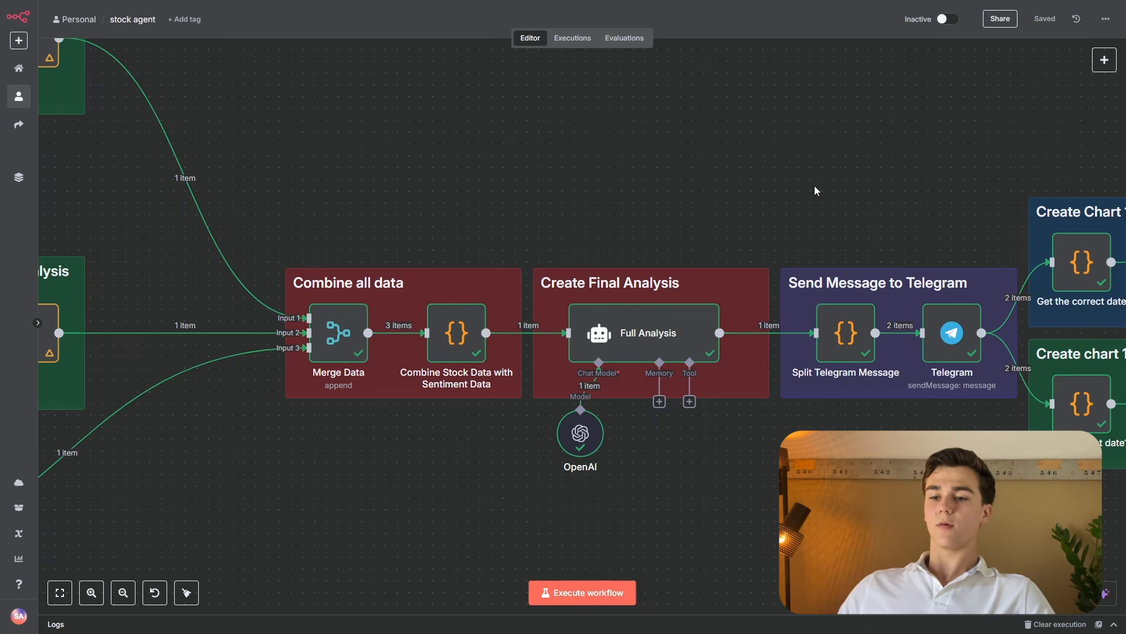
# Check the model selected in the OpenAI node attached to Full Analysis, and open the Full Analysis node itself.
pyautogui.doubleClick(584, 438)
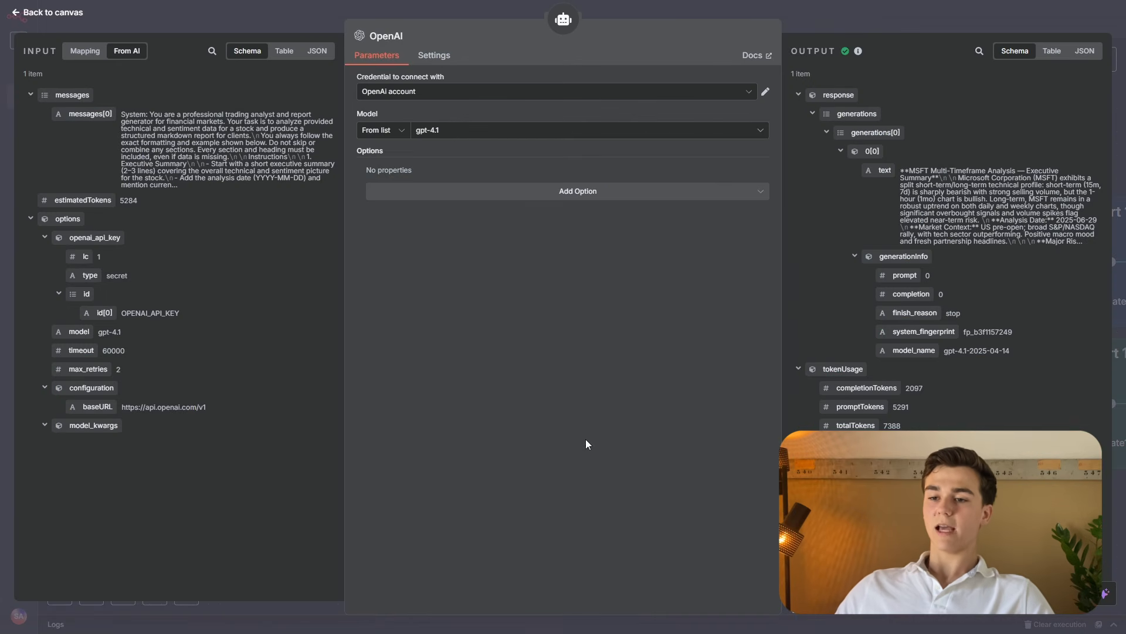
pyautogui.click(280, 13)
pyautogui.doubleClick(646, 328)
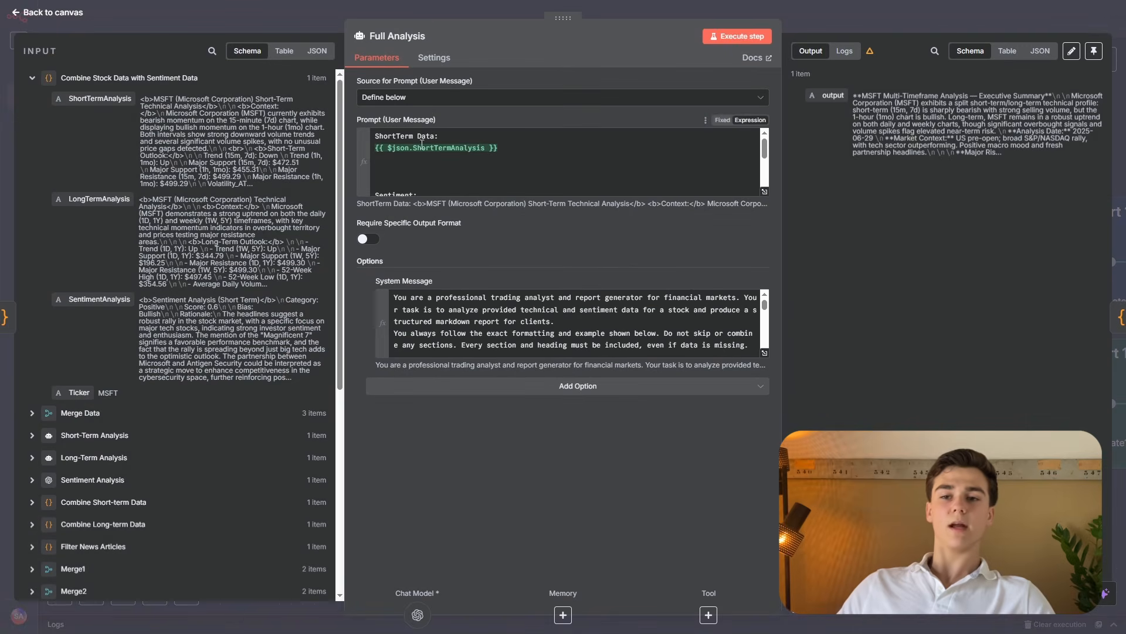
# Expand the user prompt, insert the ShortTermAnalysis field below its existing expression, delete that duplicate and close the expression editor.
pyautogui.click(764, 191)
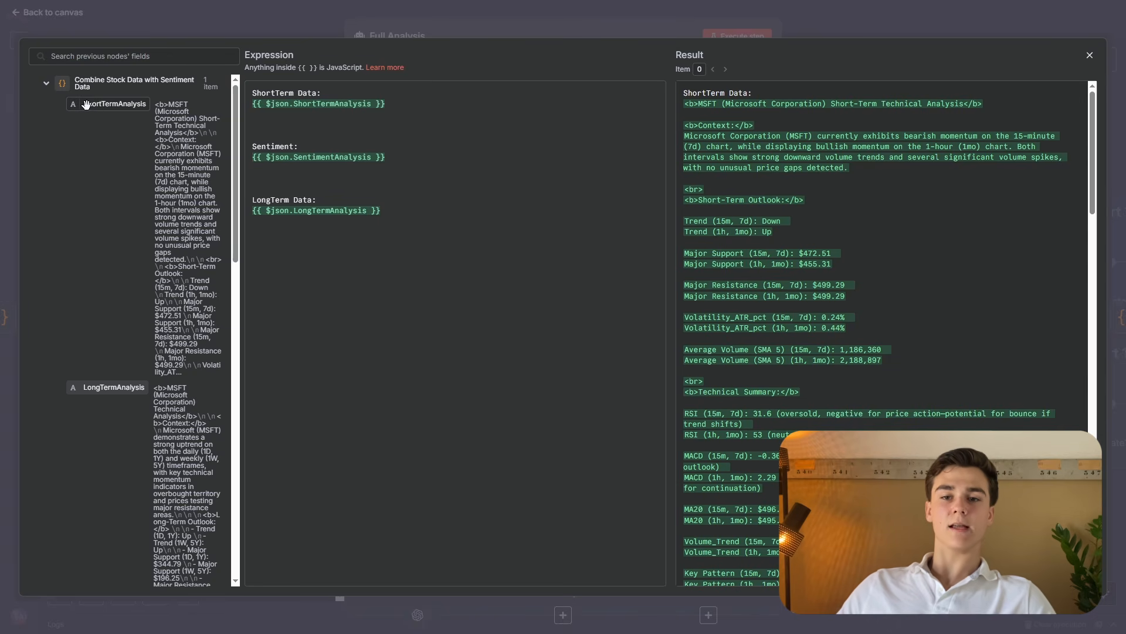
pyautogui.moveTo(85, 104); pyautogui.dragTo(274, 128)
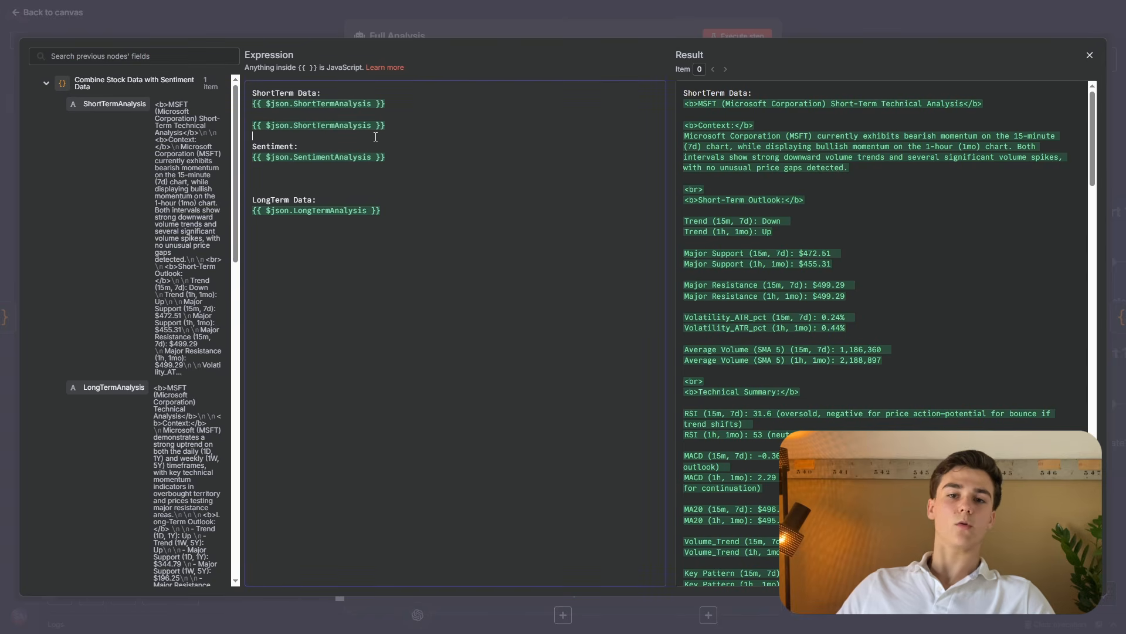
pyautogui.moveTo(387, 125); pyautogui.dragTo(251, 125)
pyautogui.press('BackSpace')
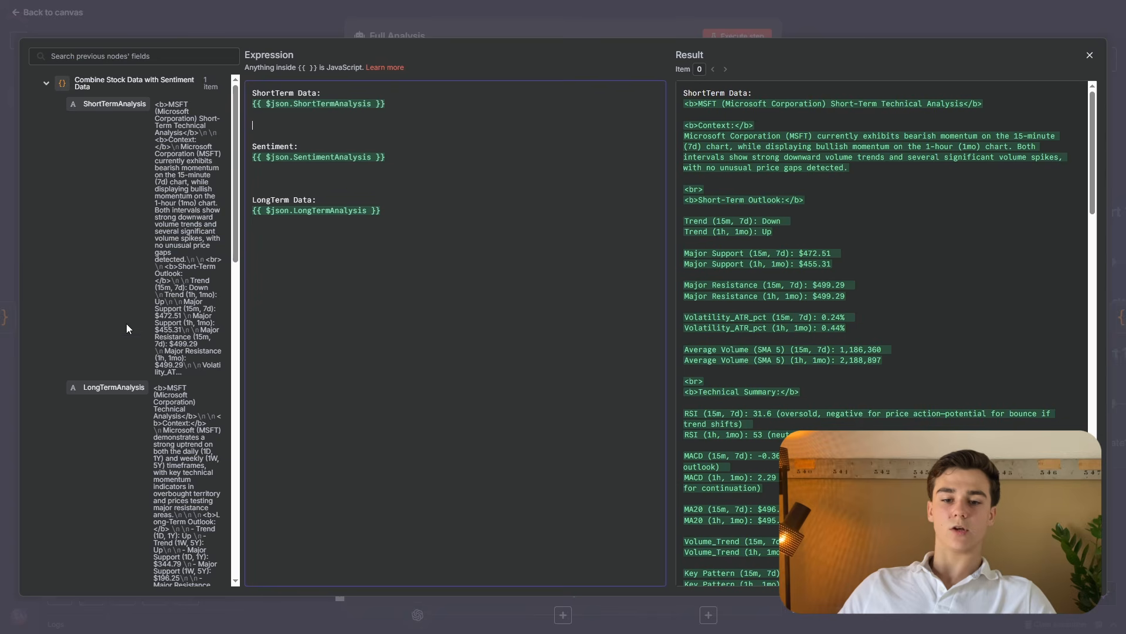
pyautogui.scroll(-6, 126, 323)
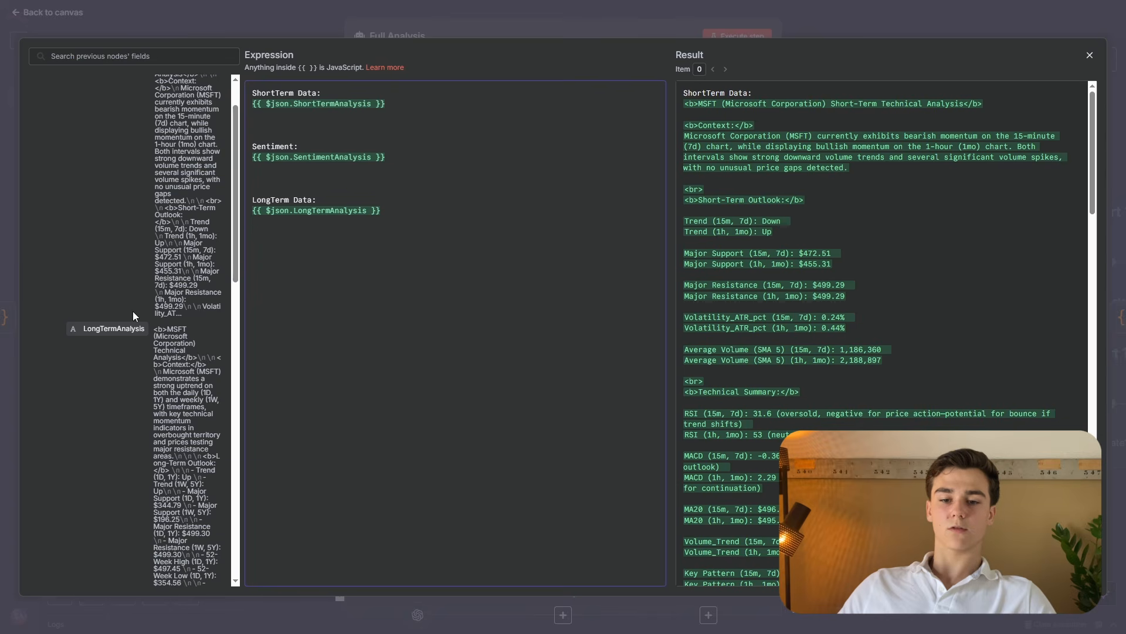
pyautogui.click(214, 19)
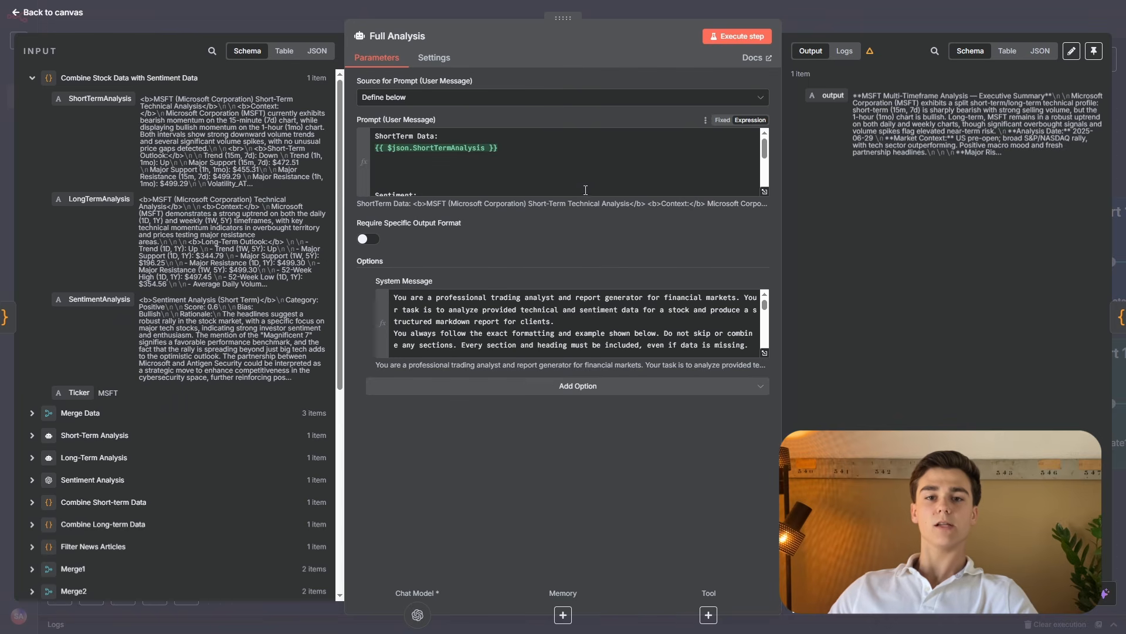
# Expand the Full Analysis system message and read its numbered report instructions, from Executive Summary to Sources and Disclaimer.
pyautogui.click(764, 354)
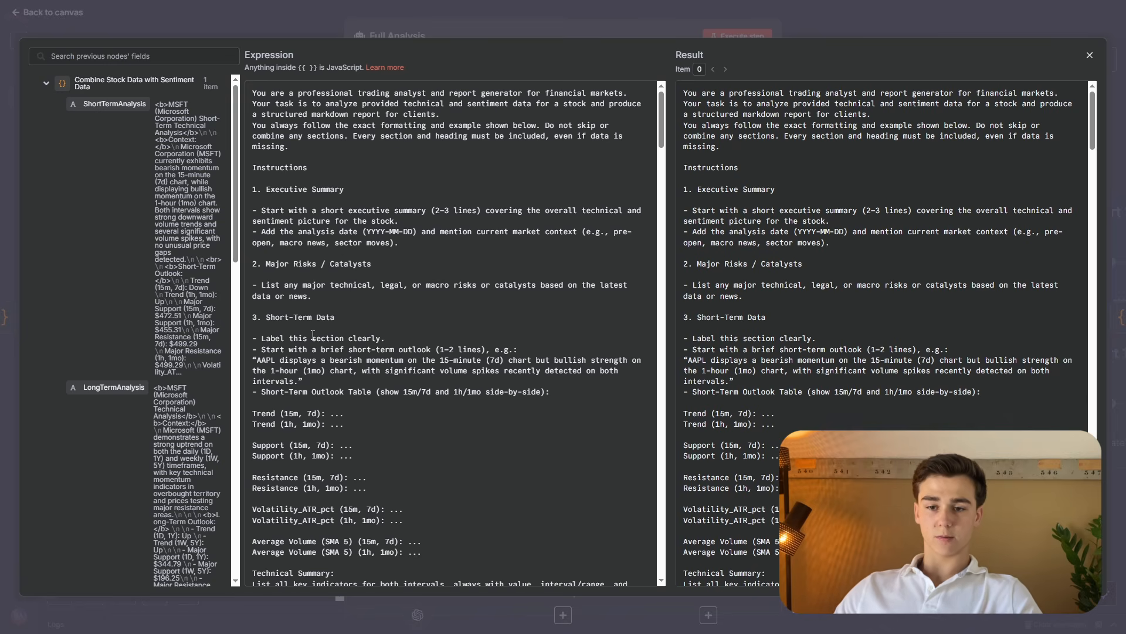
pyautogui.scroll(-5, 370, 333)
pyautogui.scroll(-8, 370, 333)
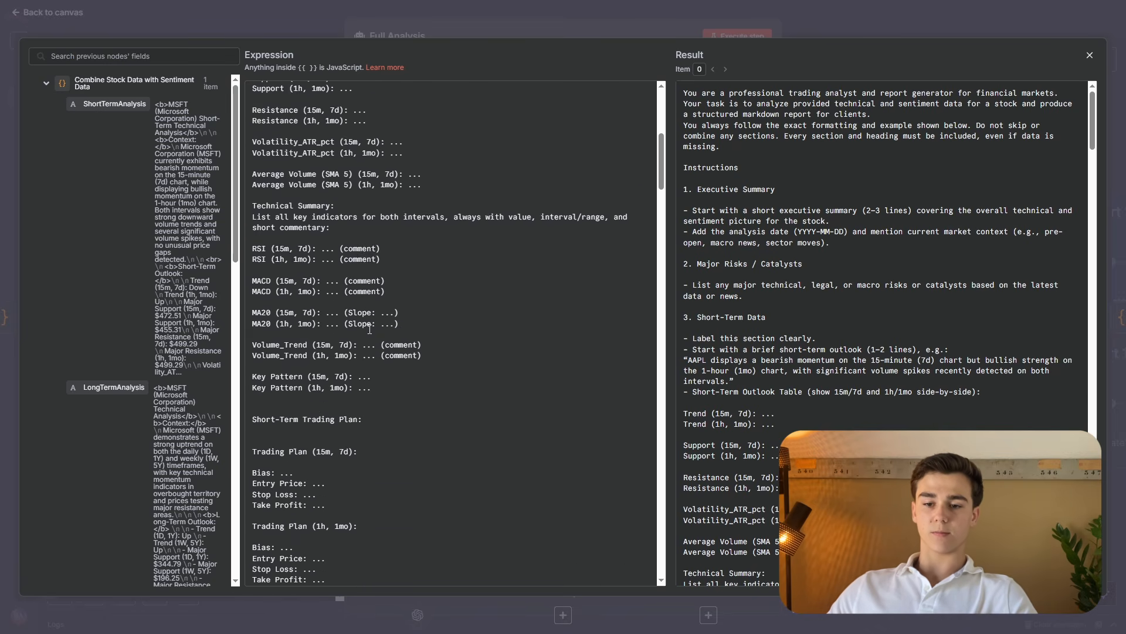
pyautogui.scroll(-6, 335, 309)
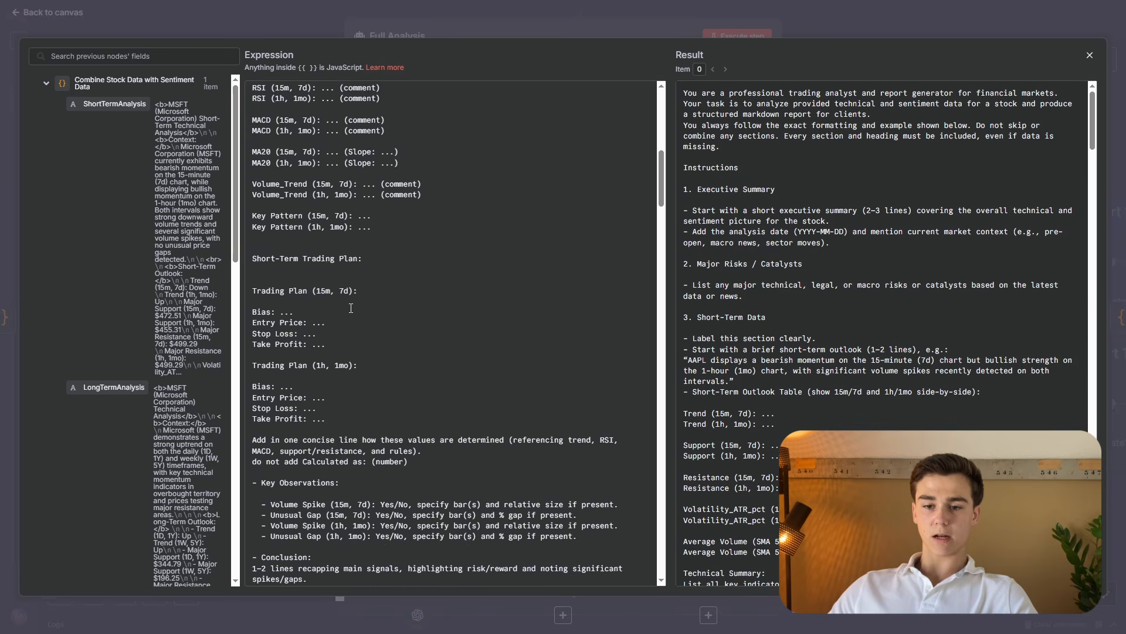
pyautogui.scroll(-3, 362, 342)
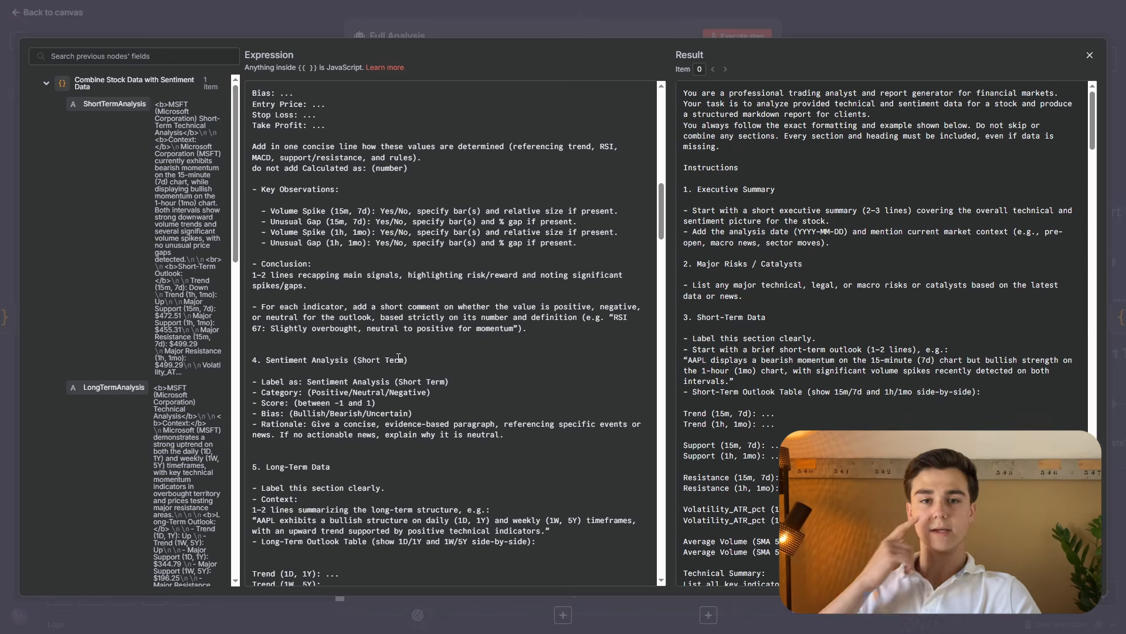
pyautogui.scroll(-2, 375, 347)
pyautogui.scroll(-10, 346, 331)
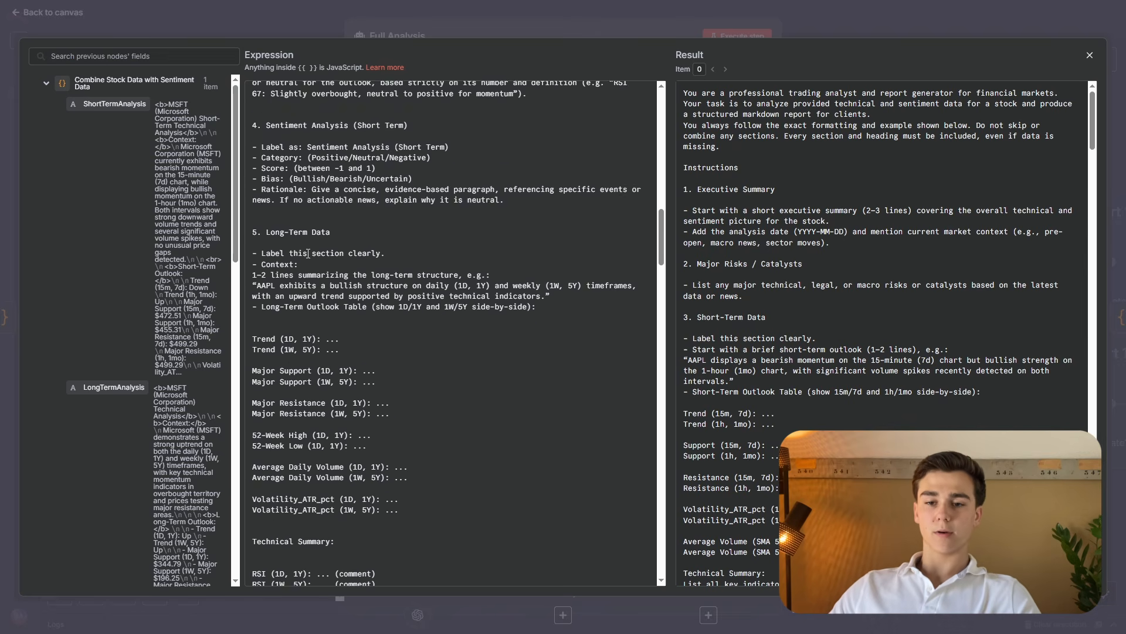
pyautogui.scroll(-5, 357, 228)
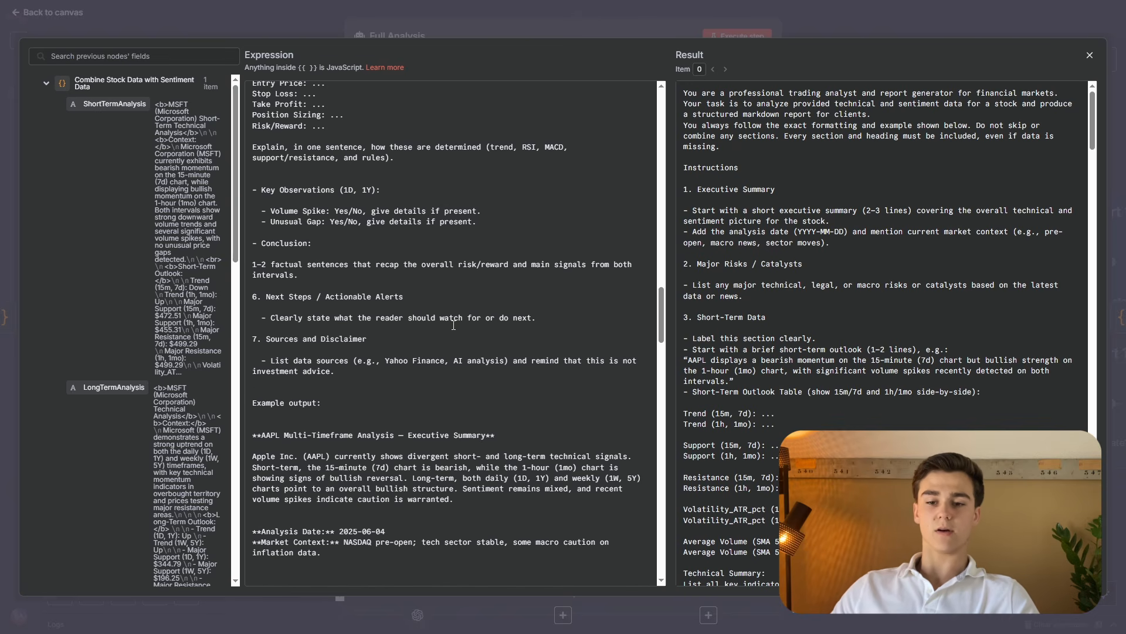
# Read the example output in the Full Analysis system message, covering the AAPL Executive Summary, Major Risks / Catalysts and Short-Term Data sections.
pyautogui.scroll(-3, 454, 324)
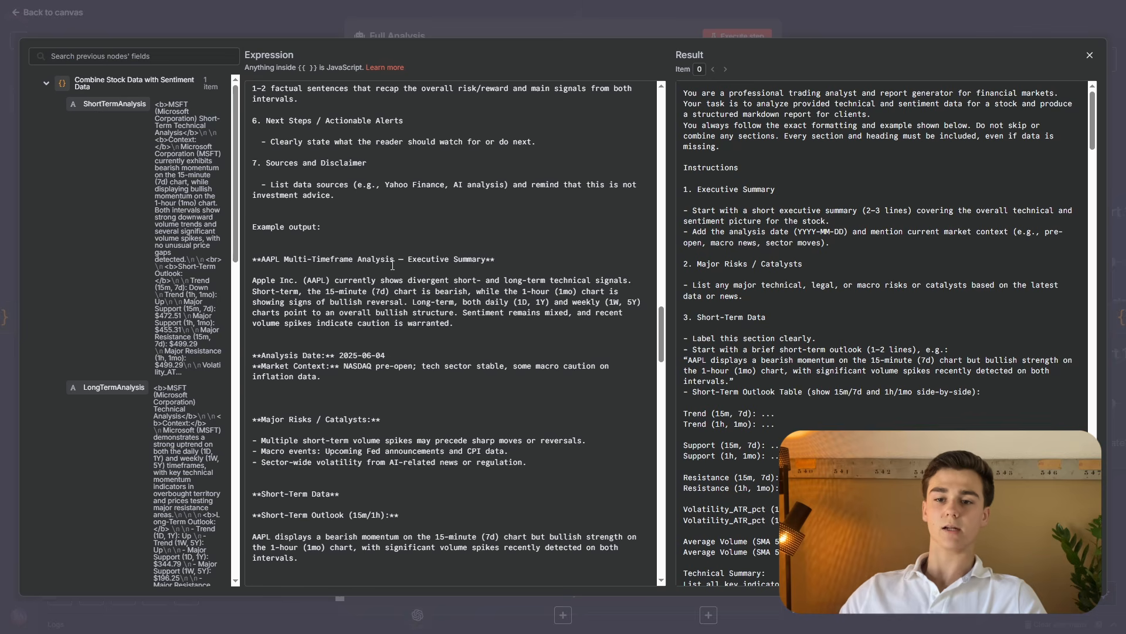
pyautogui.scroll(-1, 414, 194)
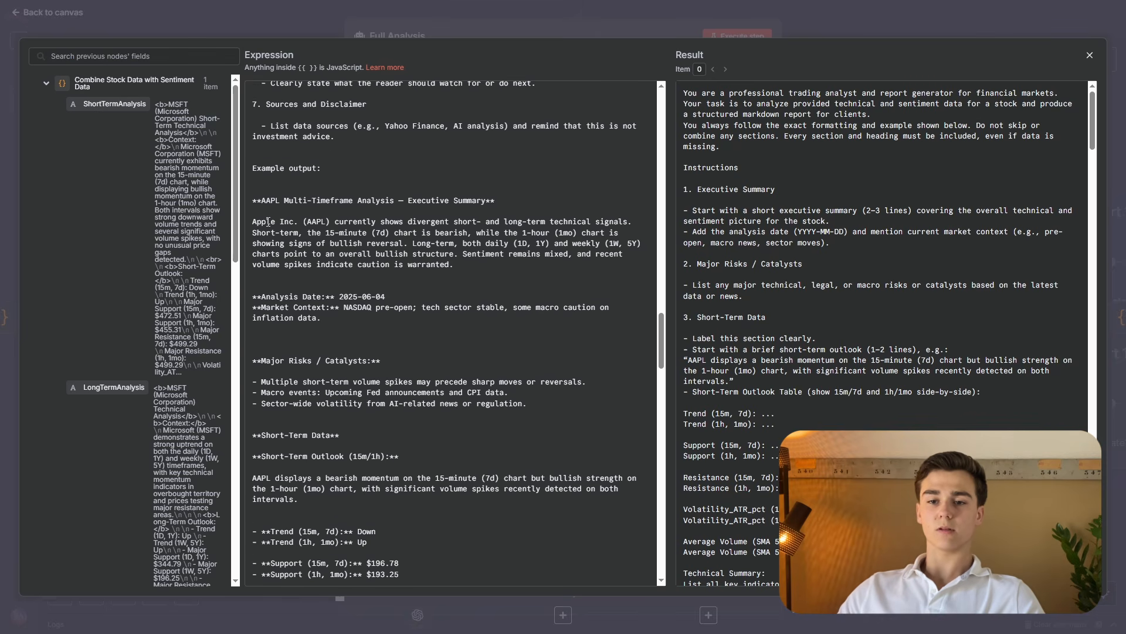
pyautogui.moveTo(250, 202); pyautogui.dragTo(442, 255)
pyautogui.click(503, 269)
pyautogui.scroll(-2, 507, 263)
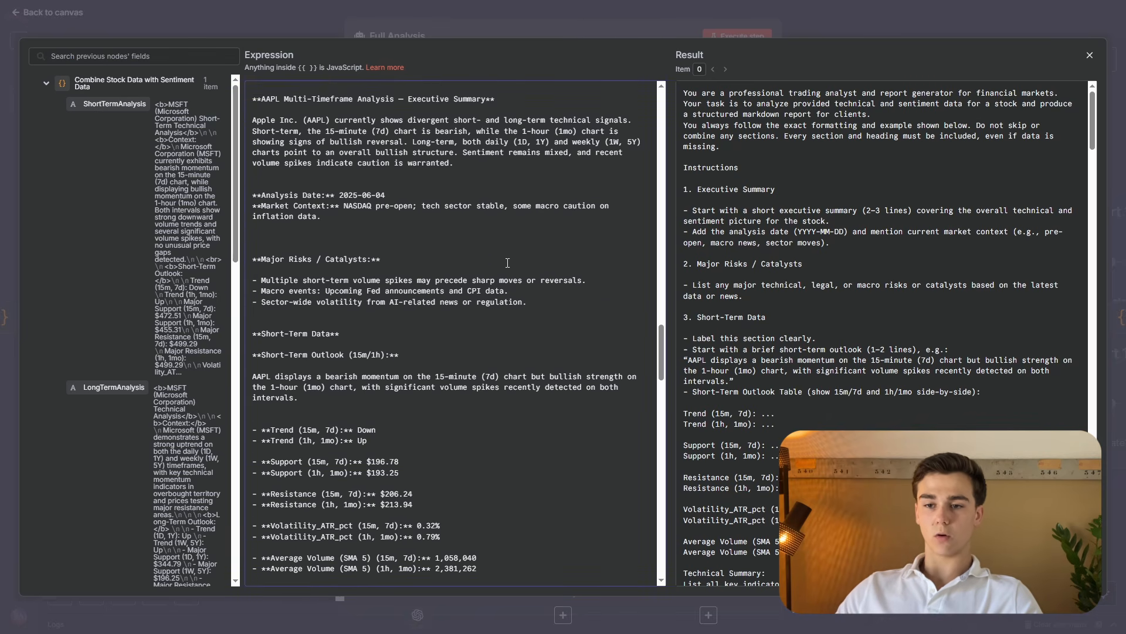
pyautogui.scroll(1, 508, 263)
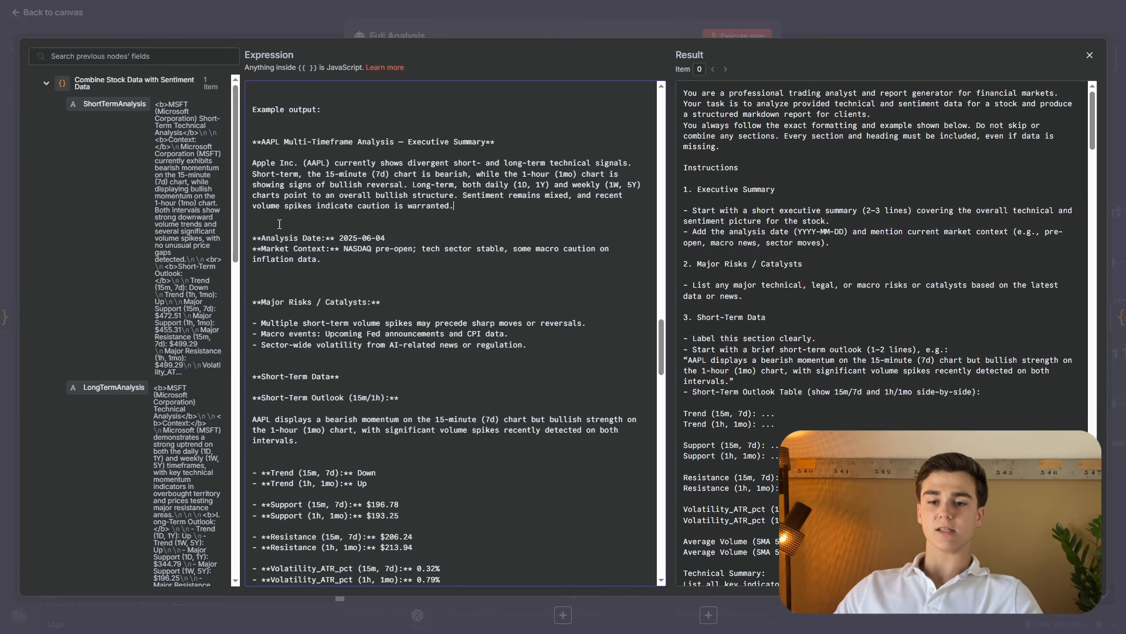
pyautogui.scroll(-1, 280, 223)
pyautogui.scroll(-2, 394, 243)
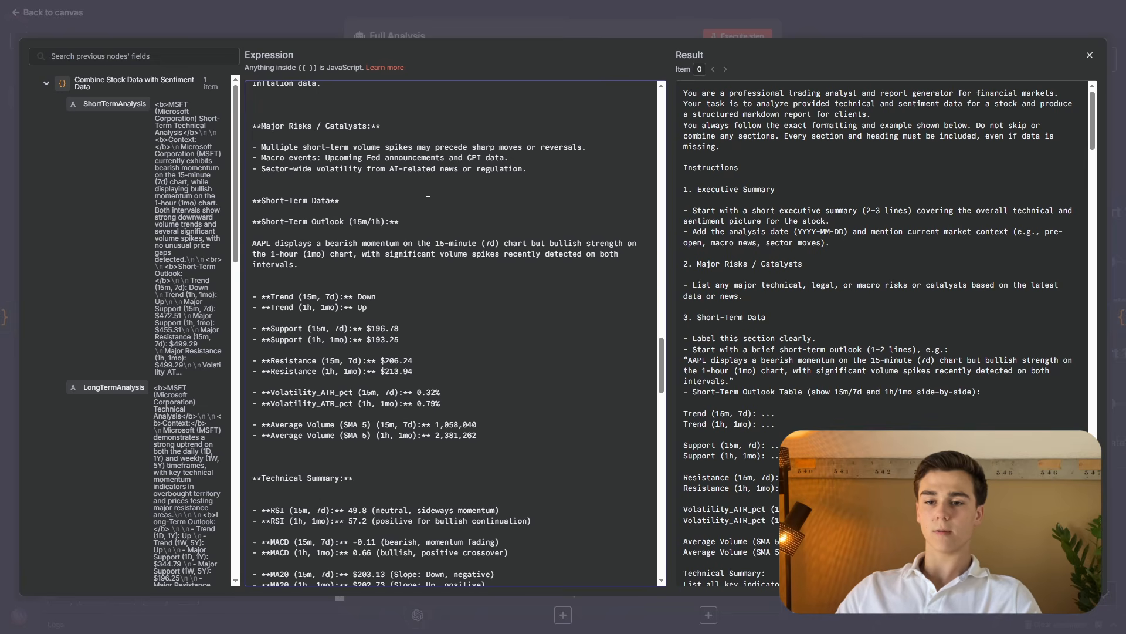
# Read the remaining example sections and output rules, close the system message editor and highlight the generated report in the Full Analysis output.
pyautogui.scroll(-7, 304, 229)
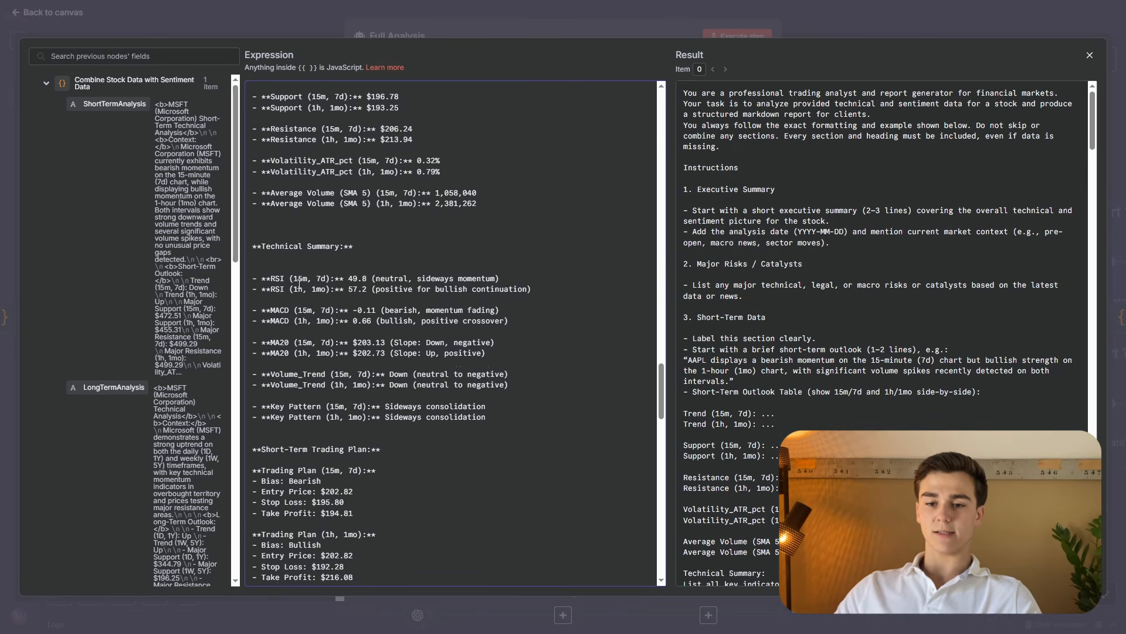
pyautogui.scroll(-6, 297, 268)
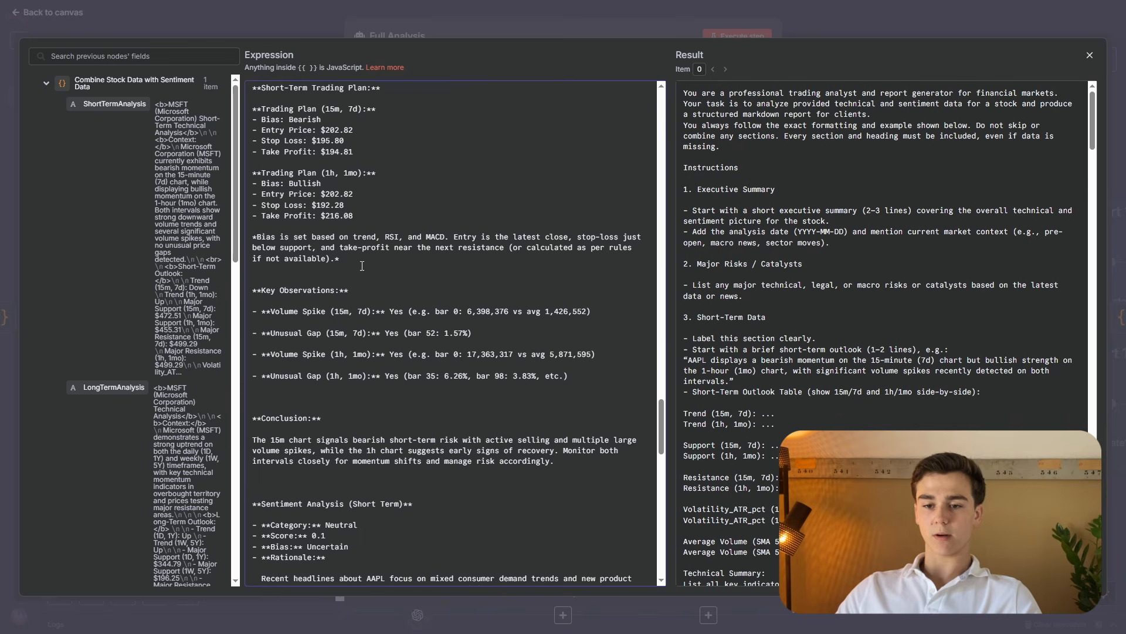
pyautogui.scroll(-1, 346, 307)
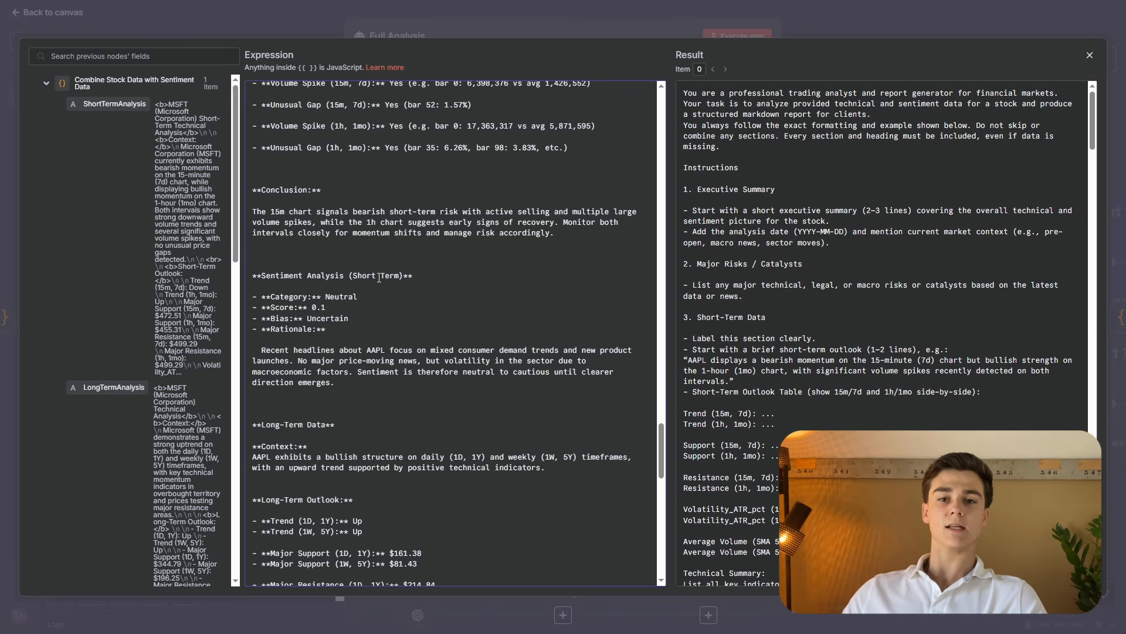
pyautogui.scroll(-8, 358, 360)
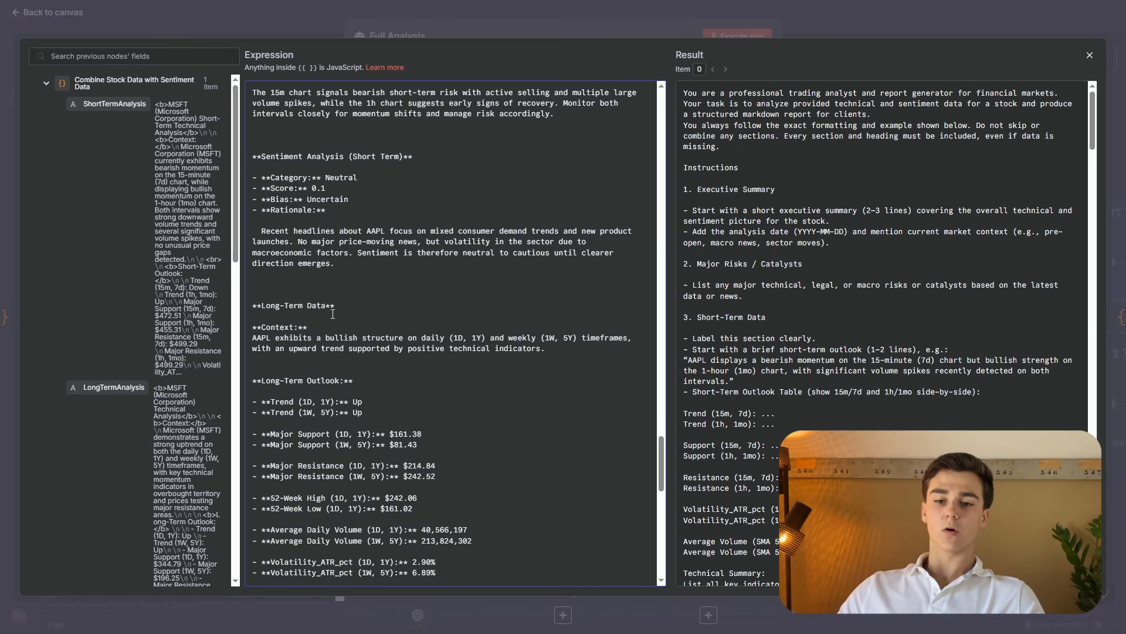
pyautogui.scroll(-9, 396, 240)
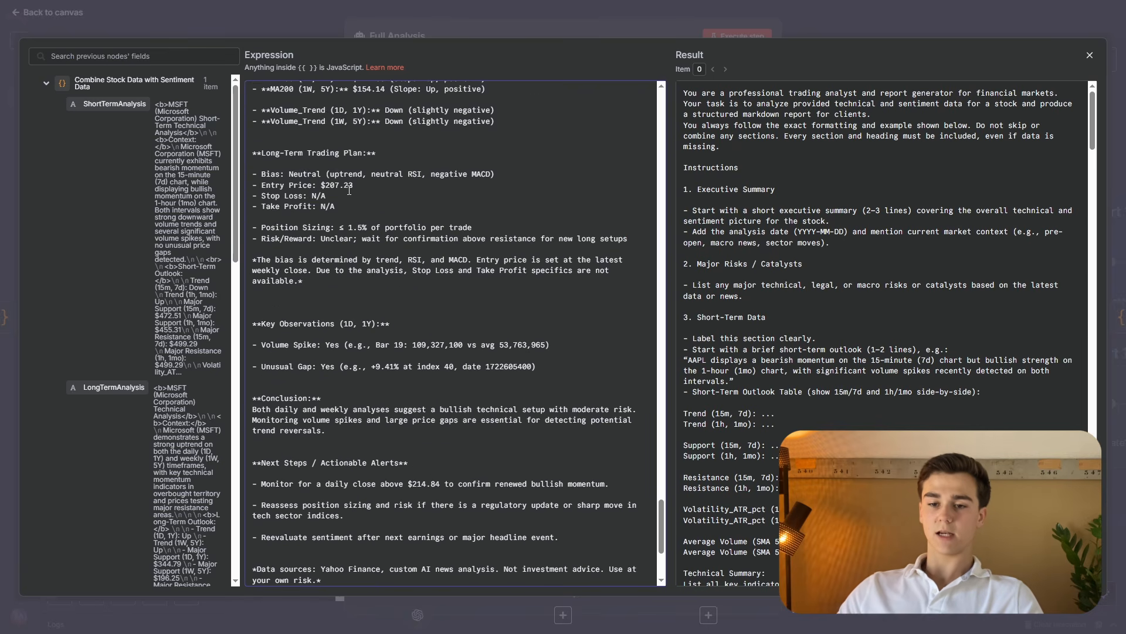
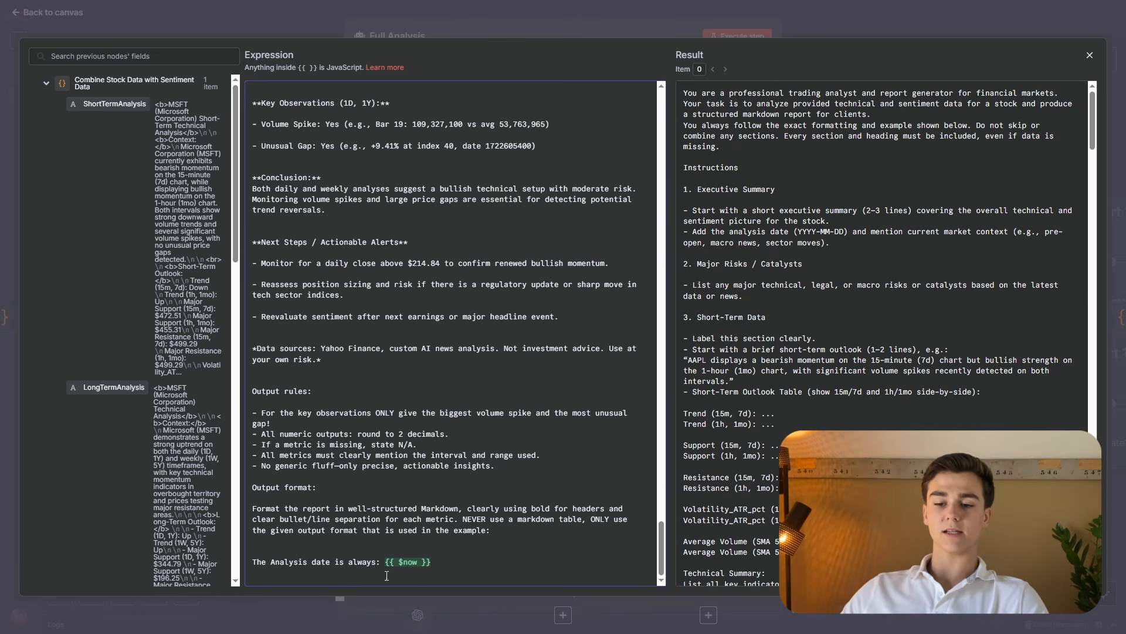
pyautogui.press('Escape')
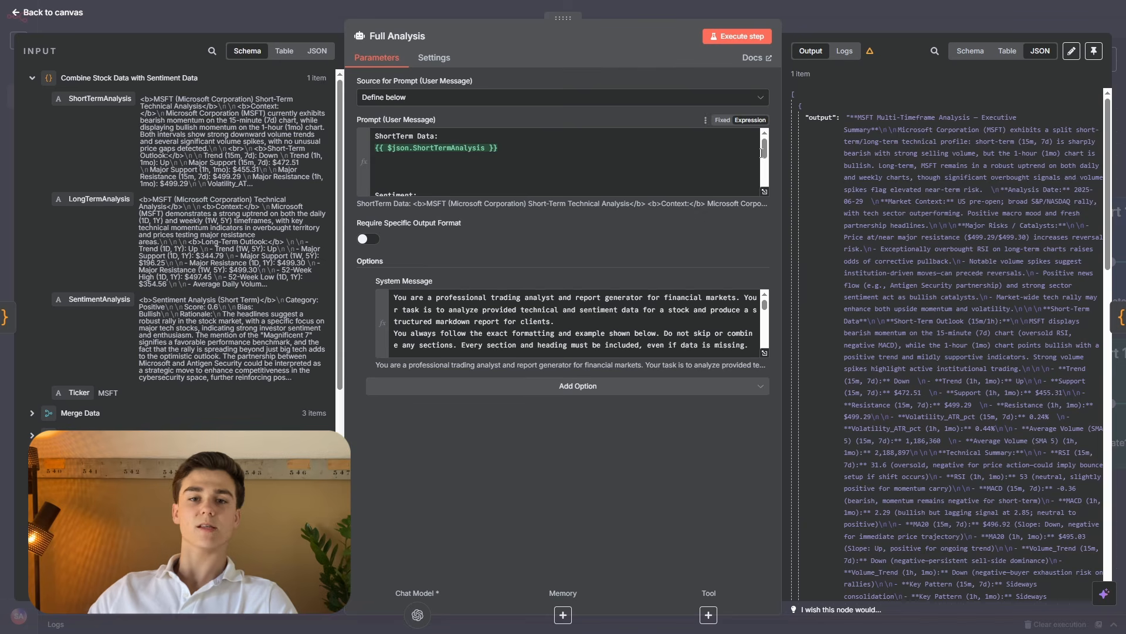
pyautogui.moveTo(847, 118); pyautogui.dragTo(1053, 507)
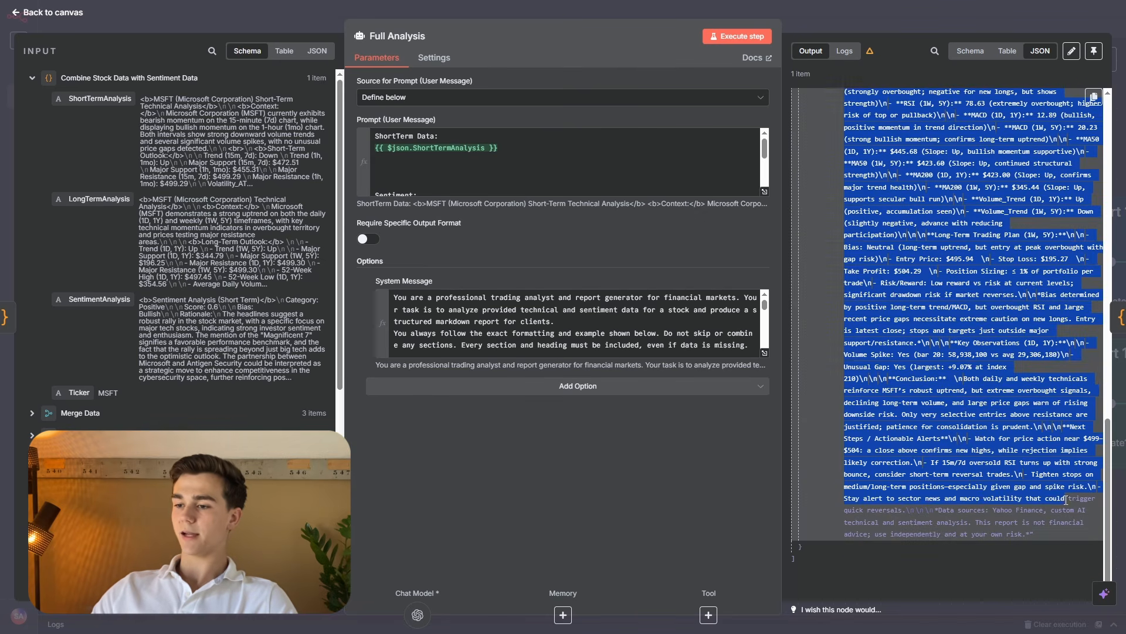
pyautogui.click(1056, 568)
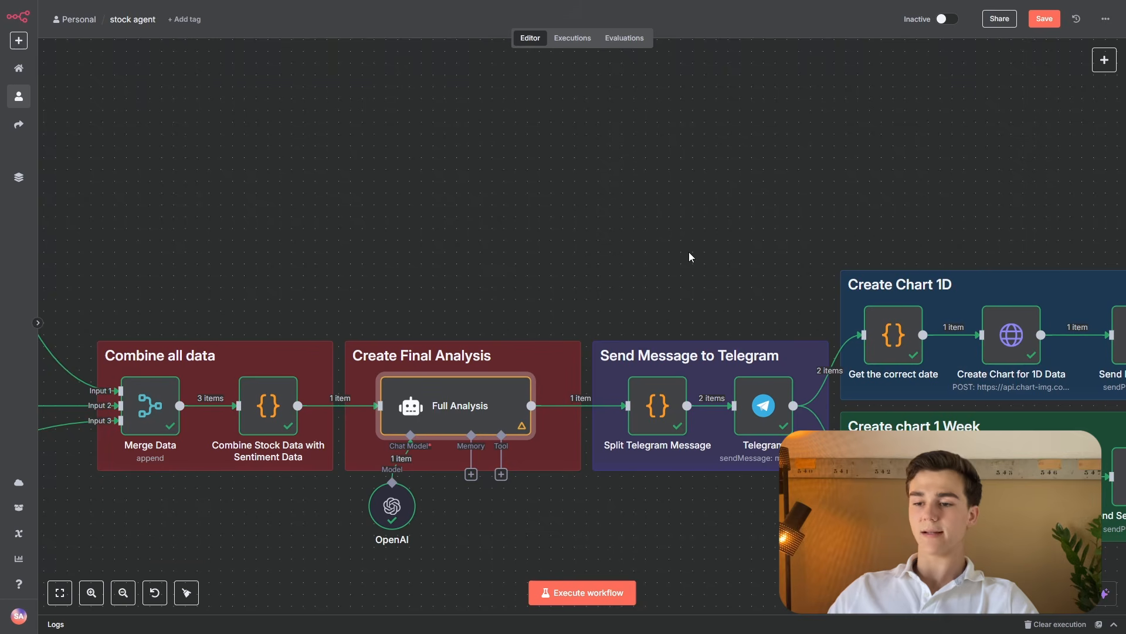
# Open the Split Telegram Message node, examine both content blocks of its output in Table view, and return to the canvas.
pyautogui.moveTo(664, 227); pyautogui.dragTo(525, 157)
pyautogui.click(529, 346)
pyautogui.doubleClick(527, 339)
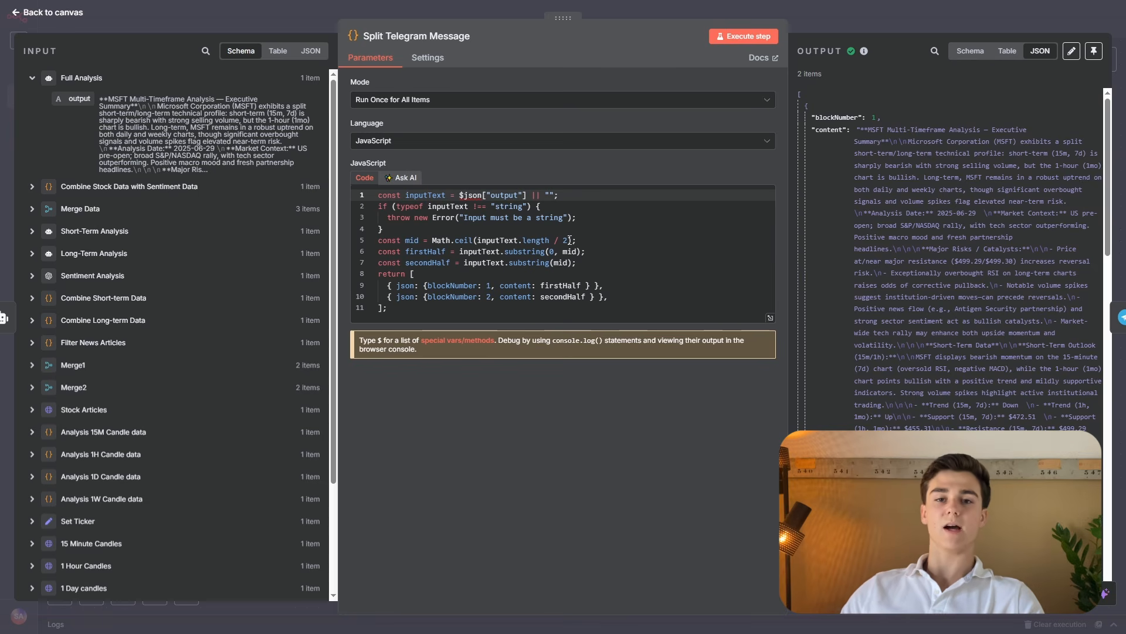
pyautogui.click(1007, 51)
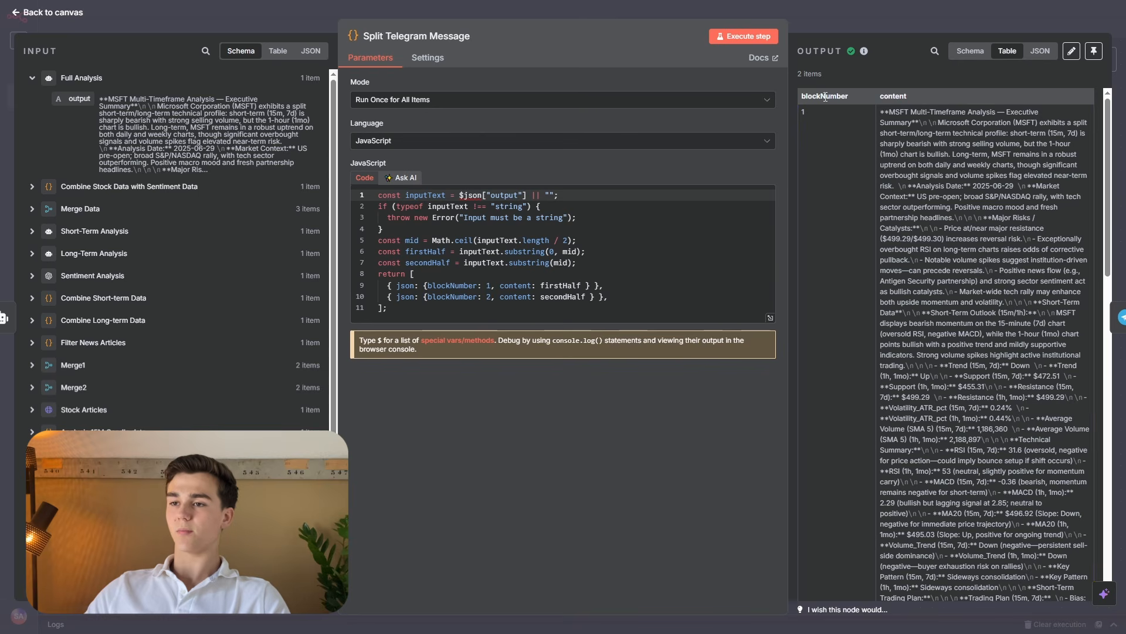
pyautogui.scroll(-7, 824, 116)
pyautogui.scroll(-4, 870, 220)
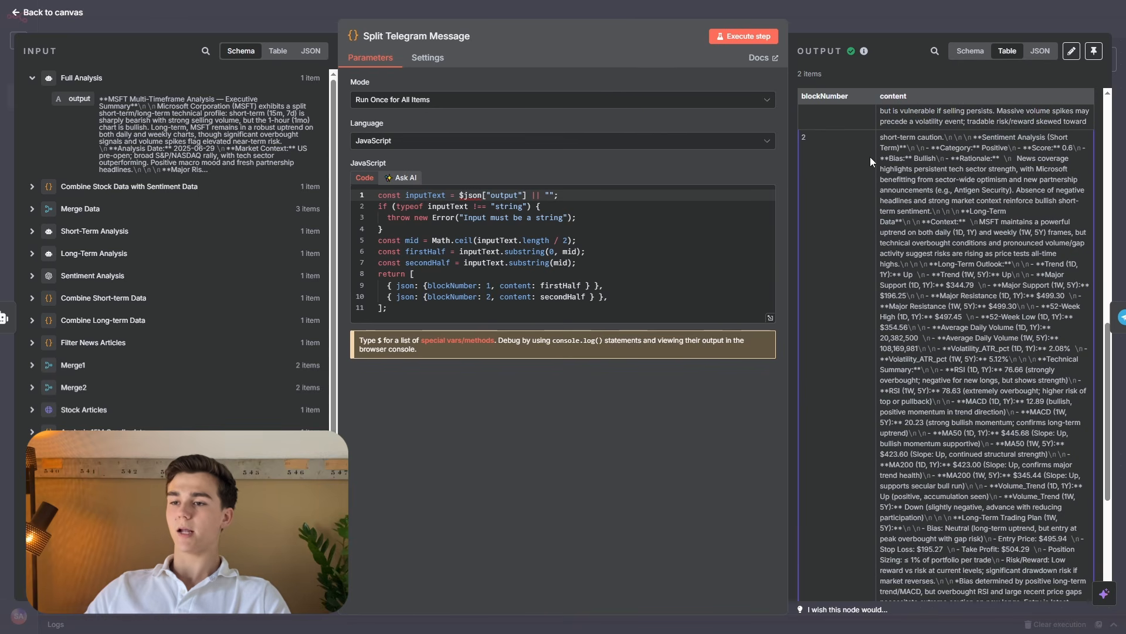
pyautogui.scroll(-4, 900, 200)
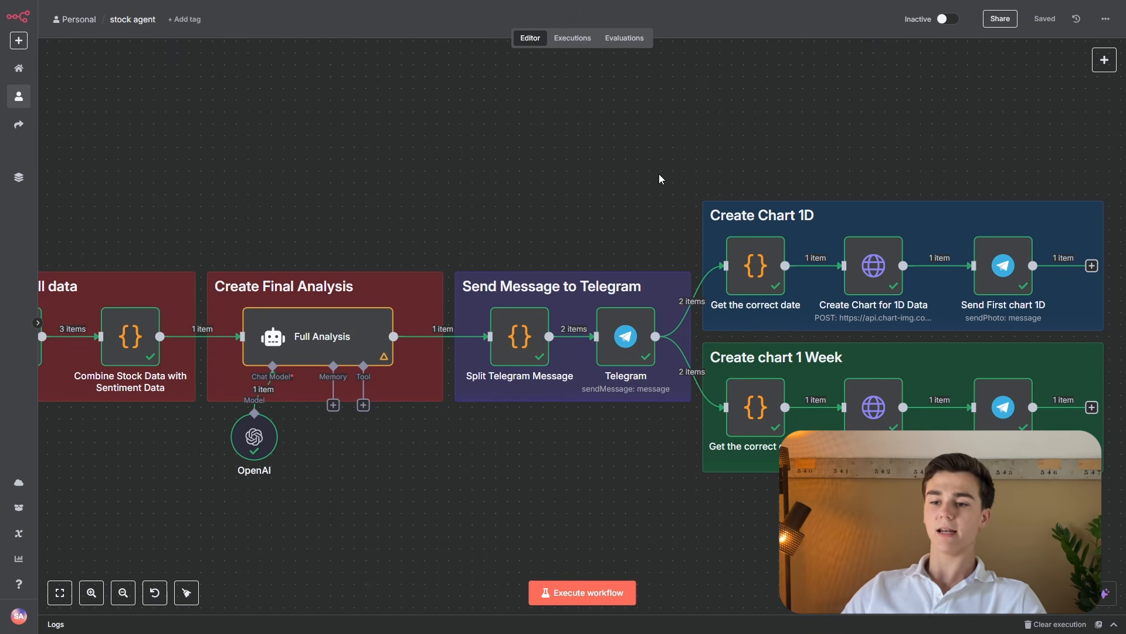
# Open the Telegram node and expand the Telegram Trigger data in its input to locate the chat id field used for Chat ID.
pyautogui.click(636, 336)
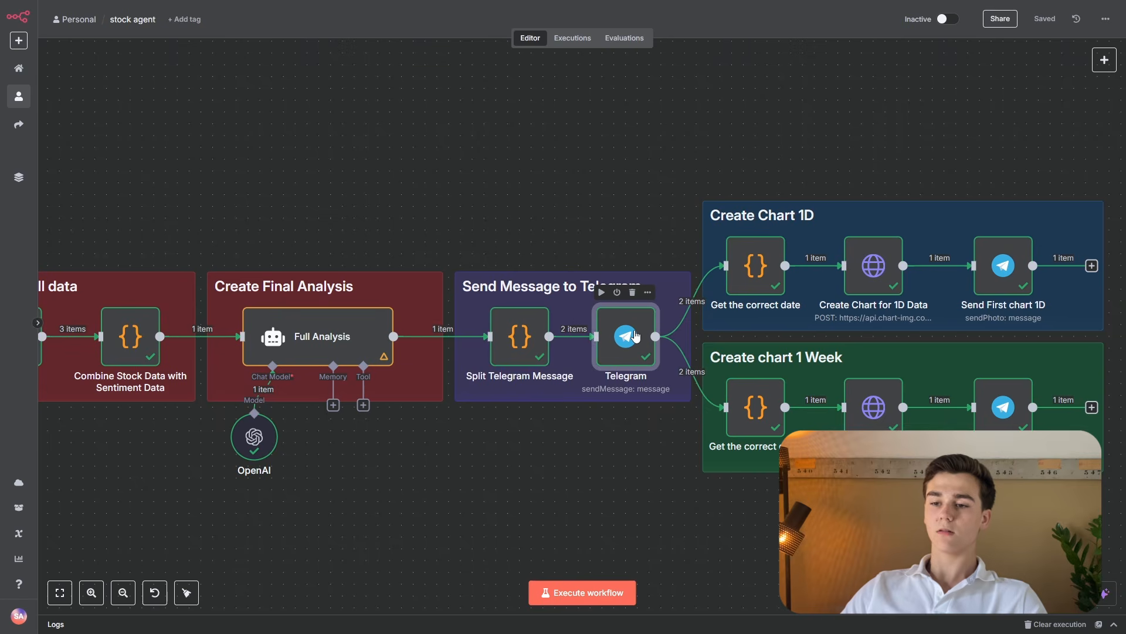
pyautogui.doubleClick(637, 336)
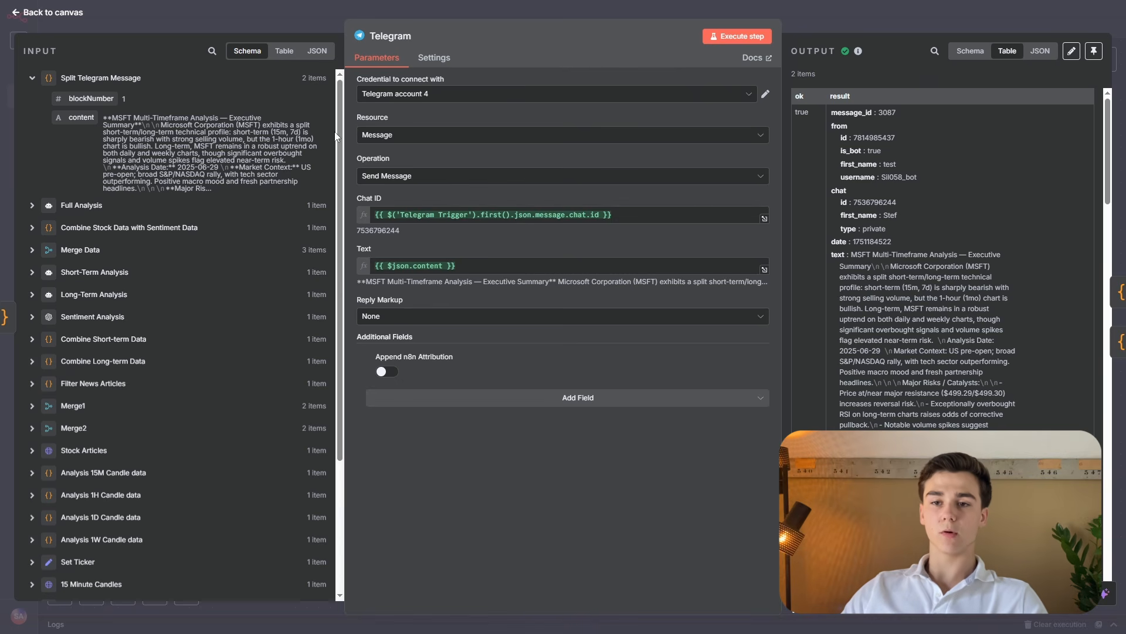
pyautogui.moveTo(337, 134); pyautogui.dragTo(333, 136)
pyautogui.scroll(-5, 323, 242)
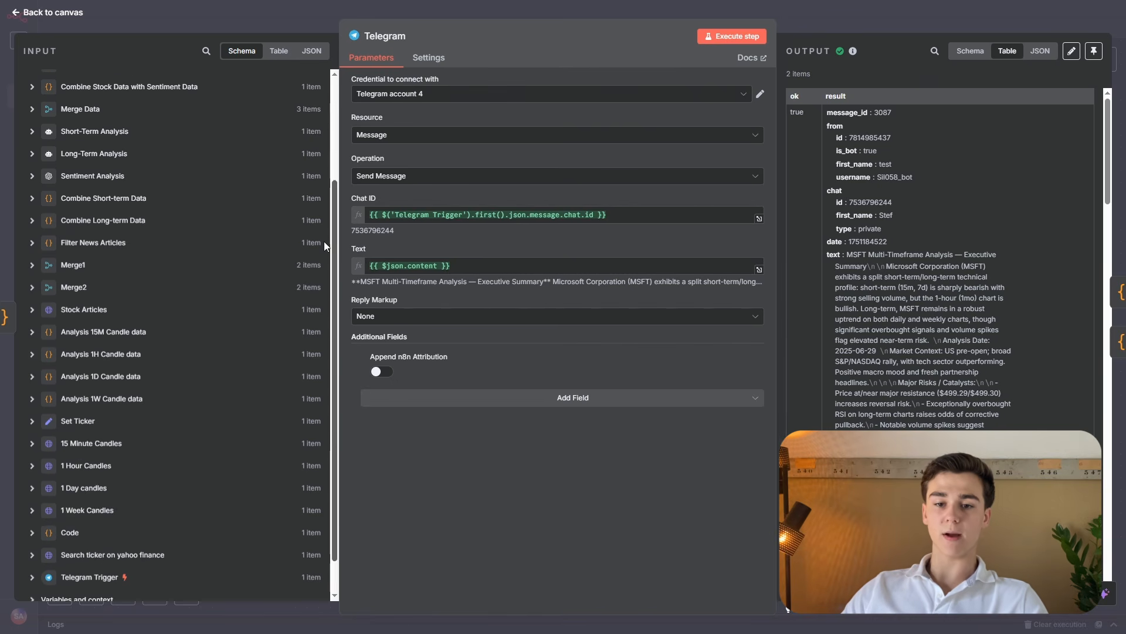
pyautogui.click(32, 536)
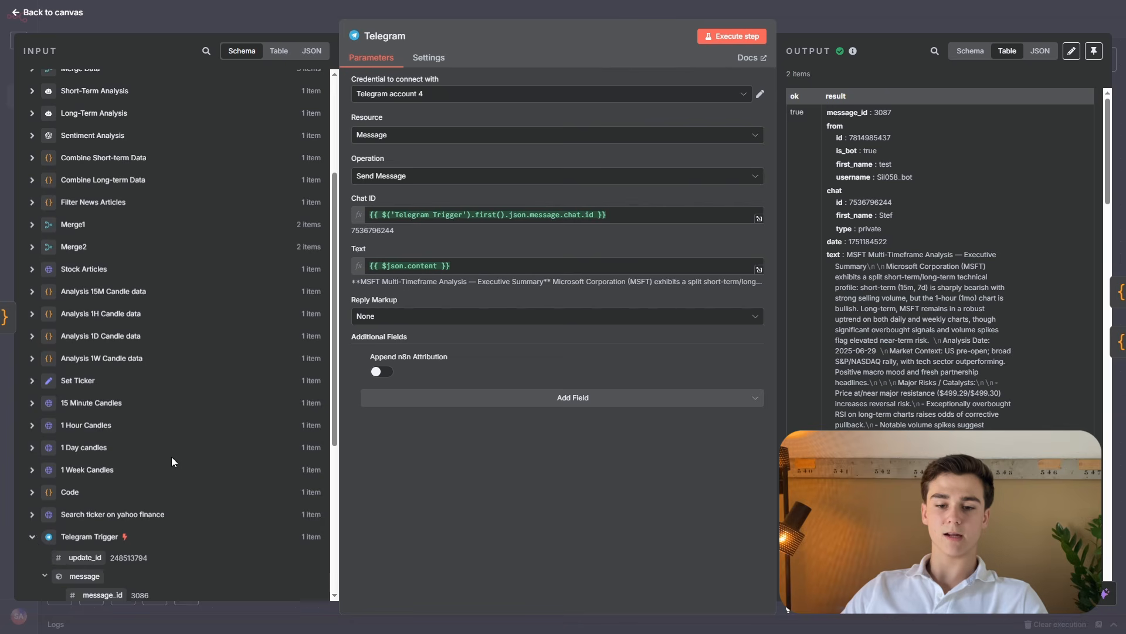
pyautogui.scroll(-4, 172, 456)
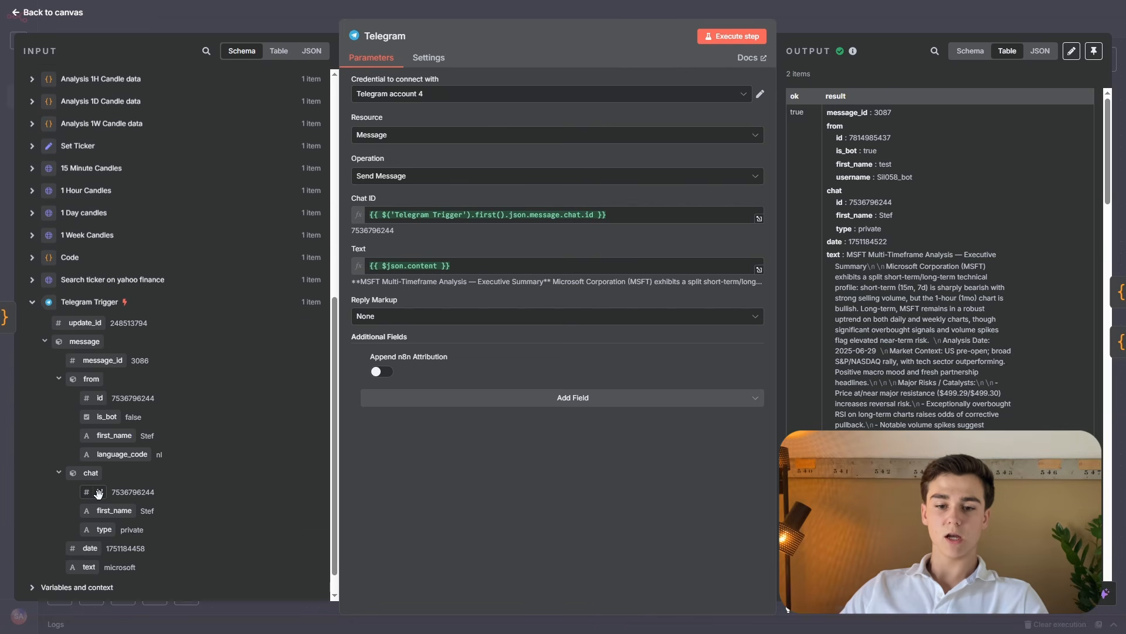
pyautogui.moveTo(100, 492)
pyautogui.mouseDown()
pyautogui.moveTo(409, 236)
pyautogui.moveTo(448, 219)
pyautogui.moveTo(168, 486)
pyautogui.moveTo(96, 497)
pyautogui.mouseUp()
# Point out the Split Telegram Message content field that feeds the Telegram node's Text, and close the node.
pyautogui.scroll(7, 172, 323)
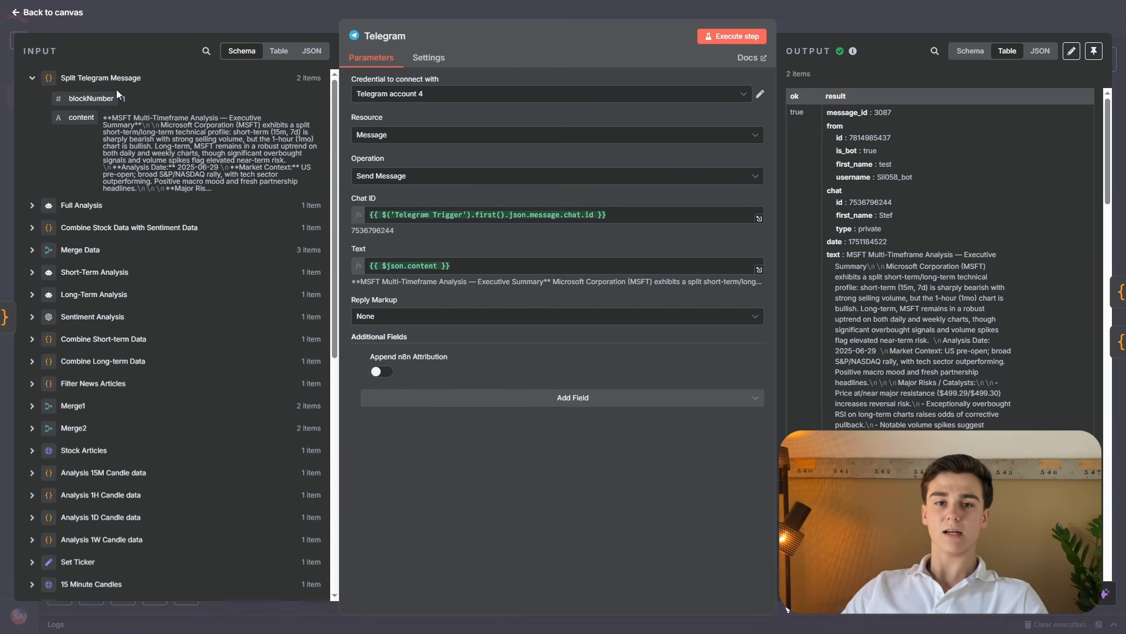
pyautogui.moveTo(78, 120); pyautogui.dragTo(139, 139)
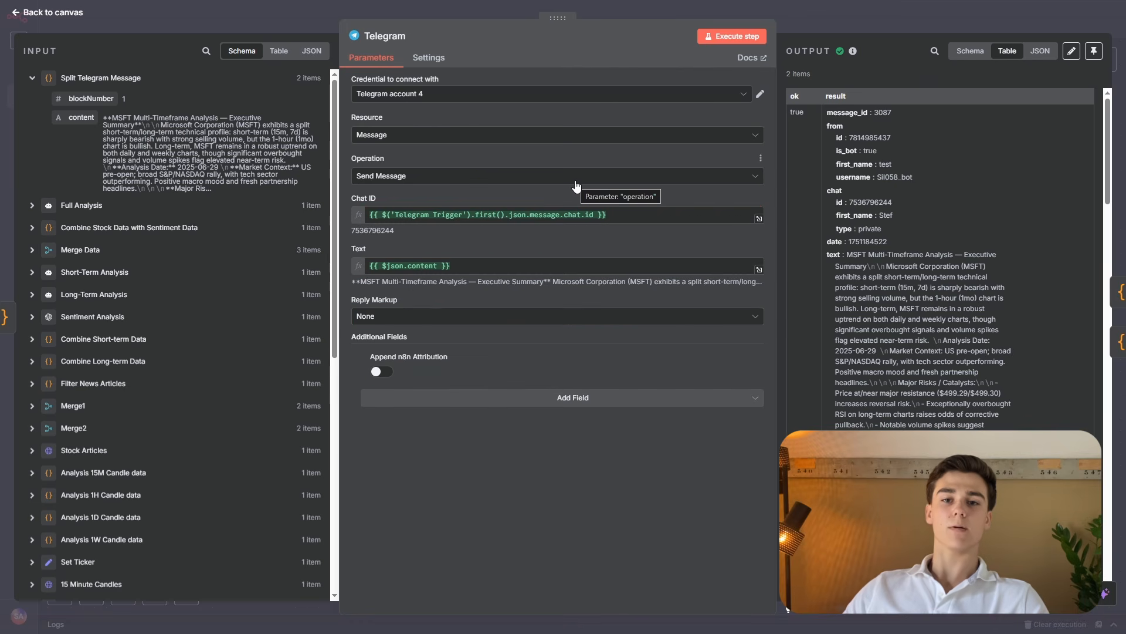
pyautogui.press('Escape')
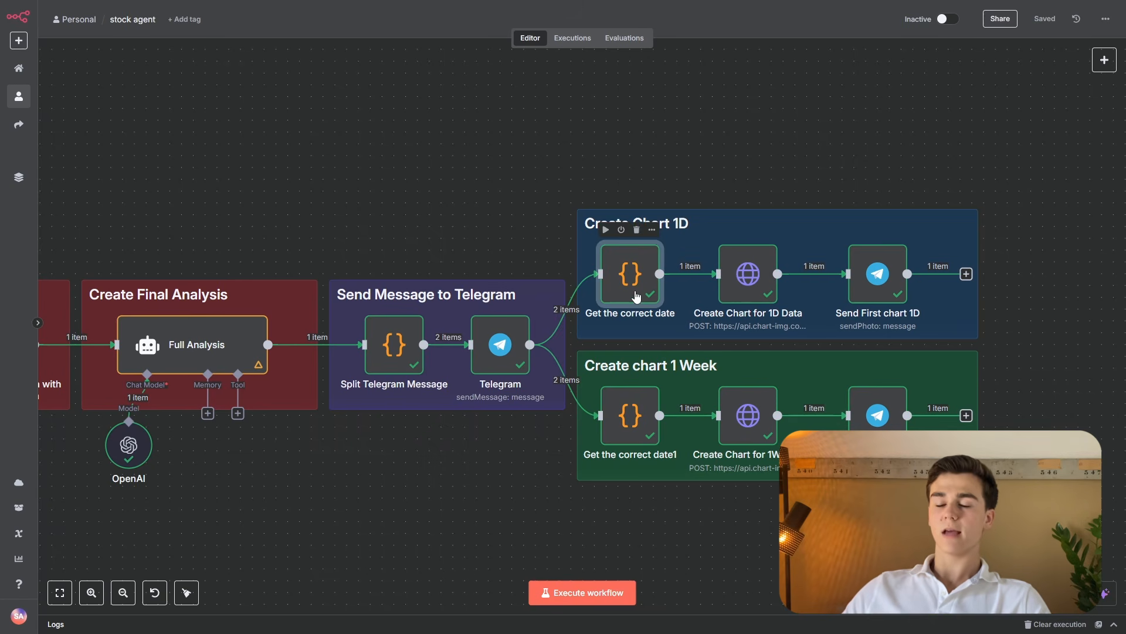
# Open the Get the correct date node in Create Chart 1D, view its output as Schema, and close the node.
pyautogui.doubleClick(630, 272)
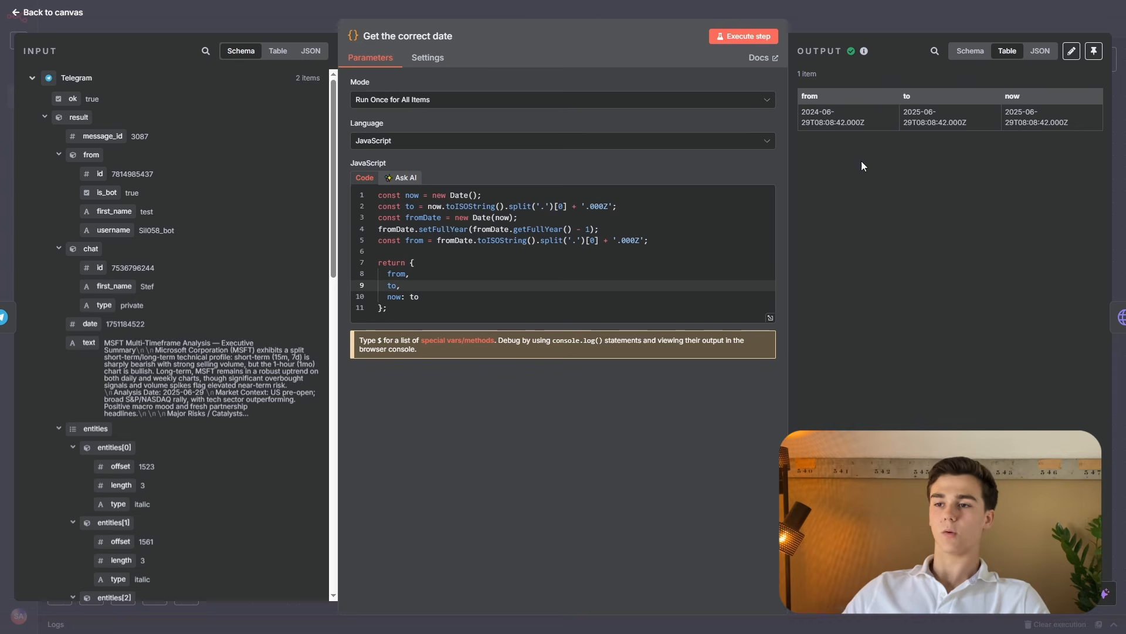
pyautogui.click(970, 51)
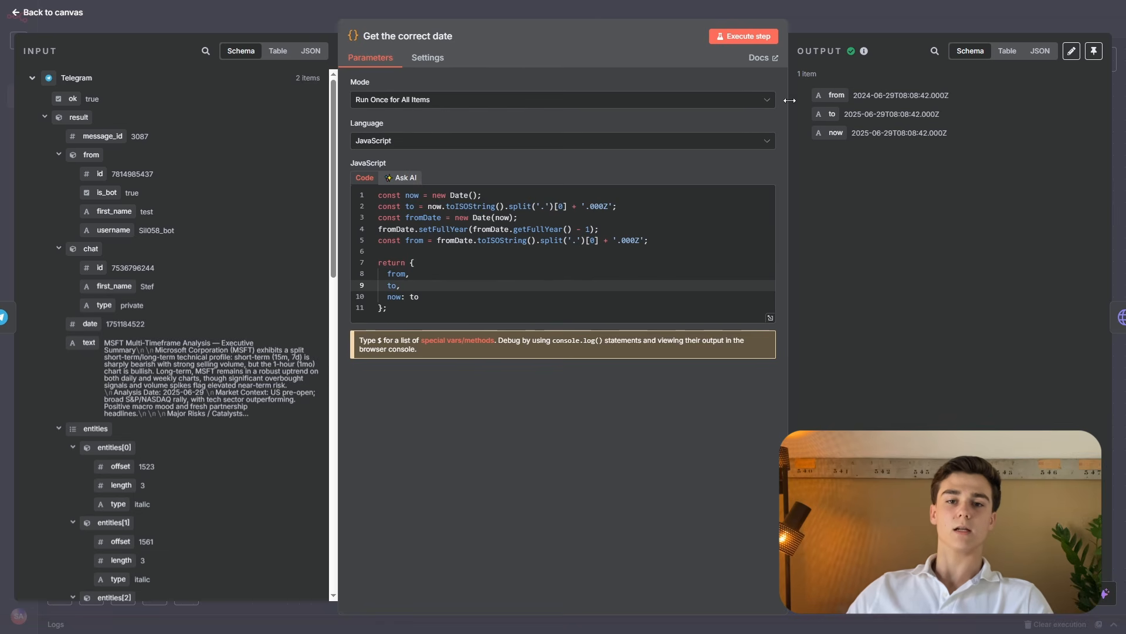
pyautogui.press('Escape')
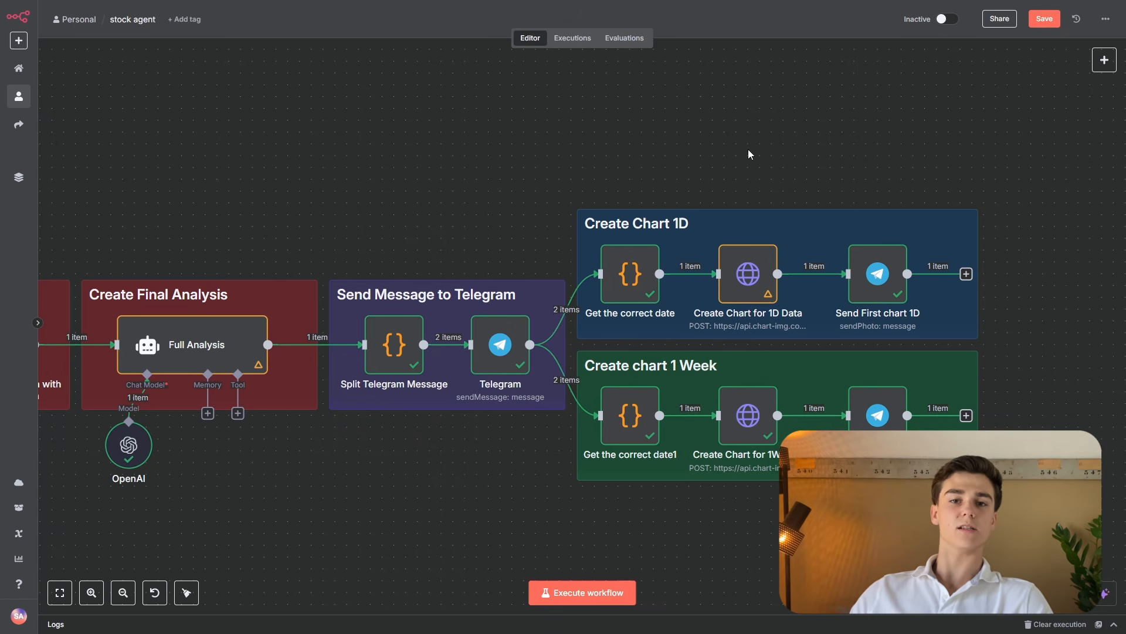
# Open the Create Chart for 1D Data node and check its POST request URL for the chart-img advanced-chart API.
pyautogui.doubleClick(747, 274)
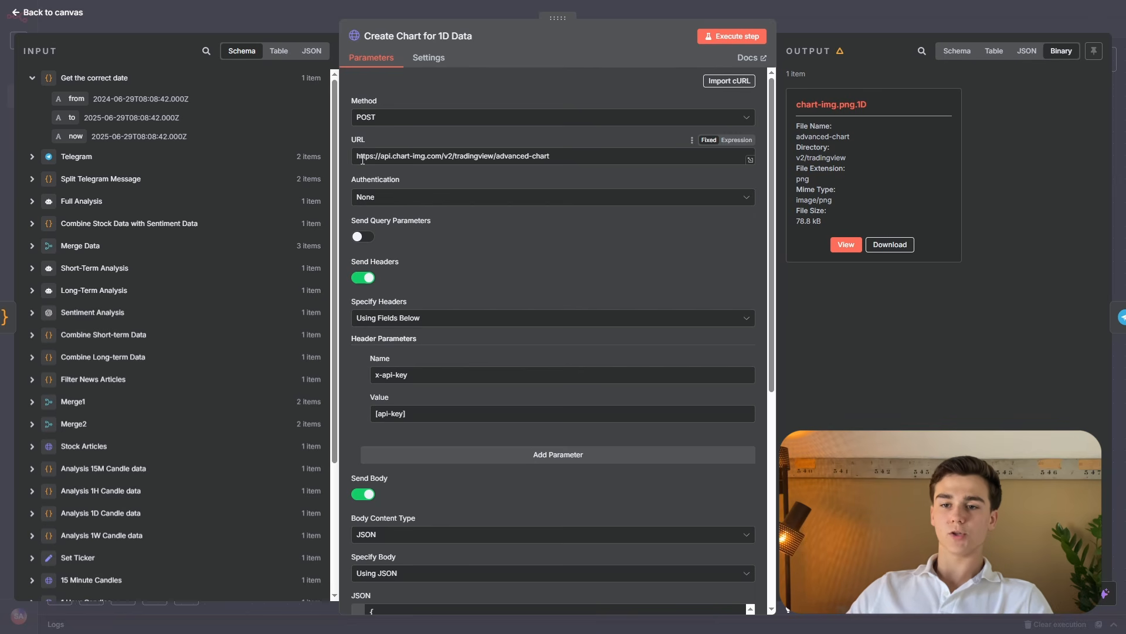
pyautogui.moveTo(361, 159); pyautogui.dragTo(366, 160)
pyautogui.click(402, 178)
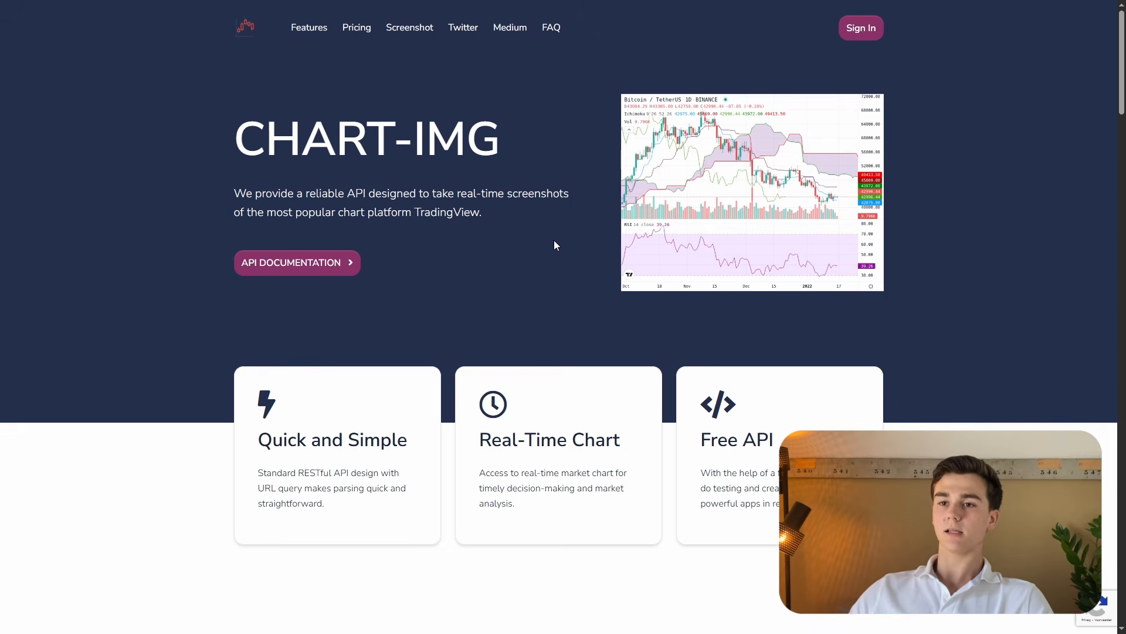
# On the CHART-IMG website, sign in, compare the subscription plans and open the account's API Key section.
pyautogui.click(868, 35)
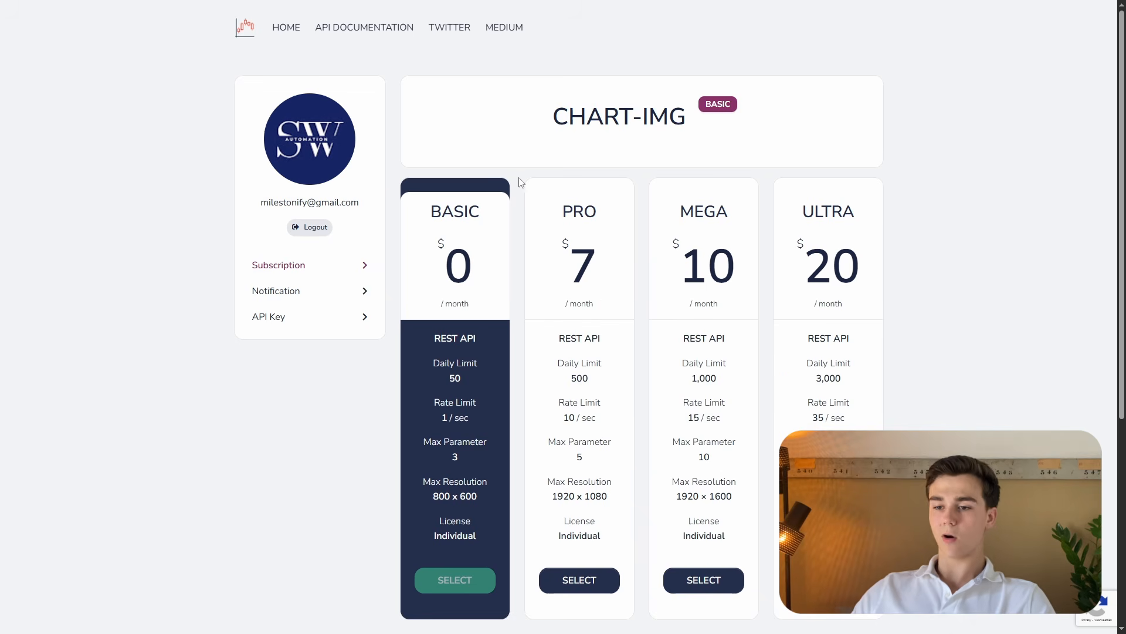
pyautogui.scroll(-1, 519, 222)
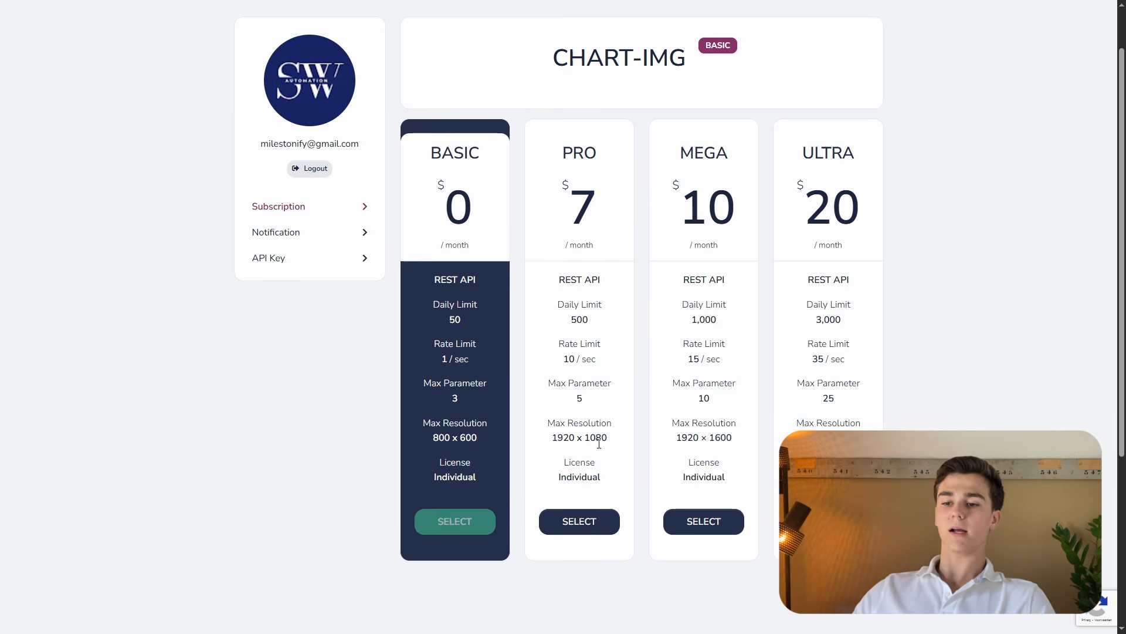
pyautogui.scroll(1, 608, 300)
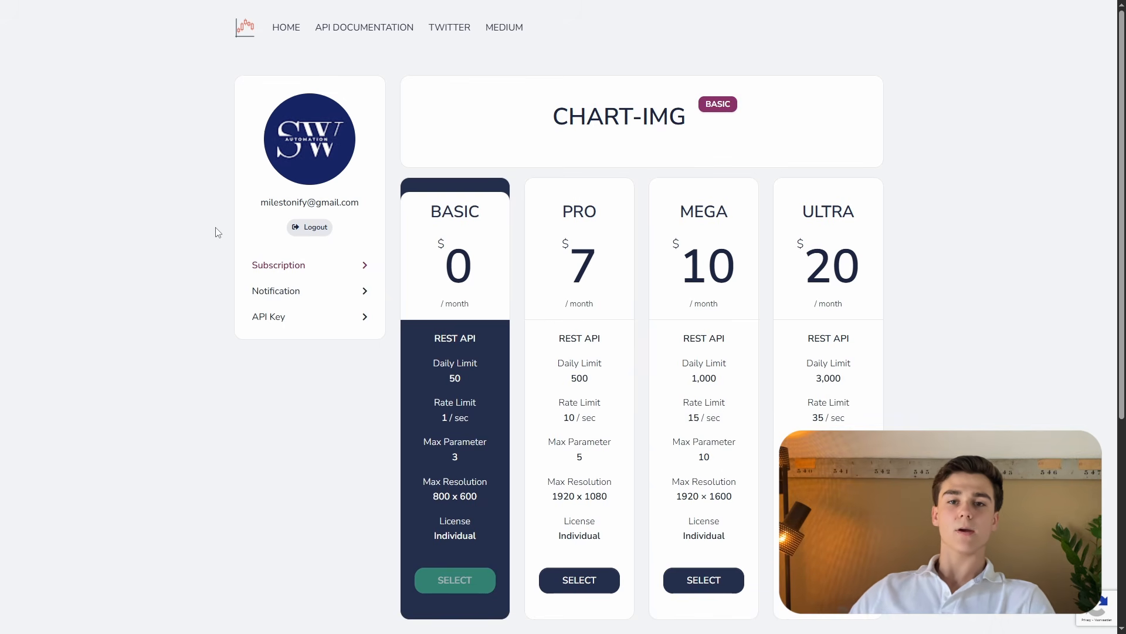
pyautogui.click(344, 327)
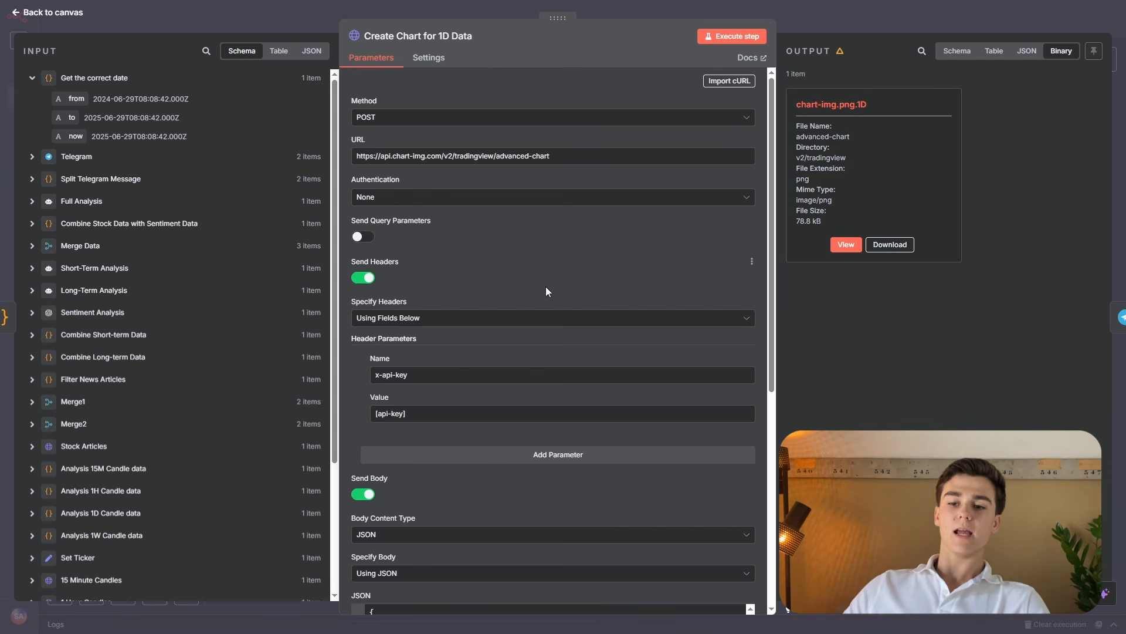
# In the Create Chart for 1D Data node, check the header parameter x-api-key and its Value field for the API key.
pyautogui.scroll(-1, 504, 340)
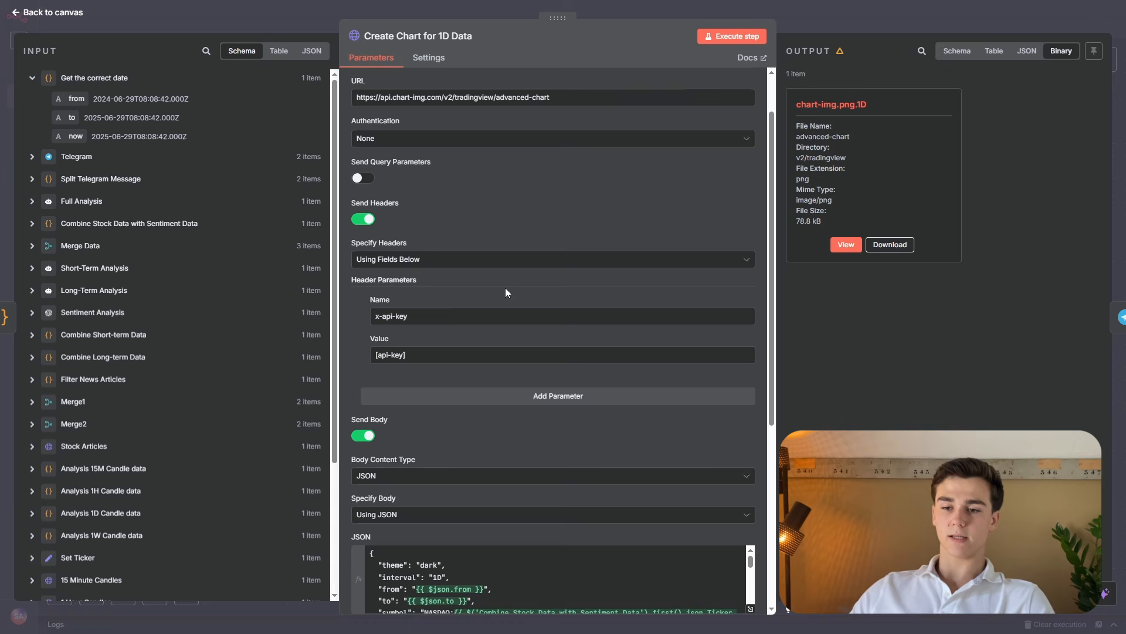
pyautogui.scroll(-1, 505, 287)
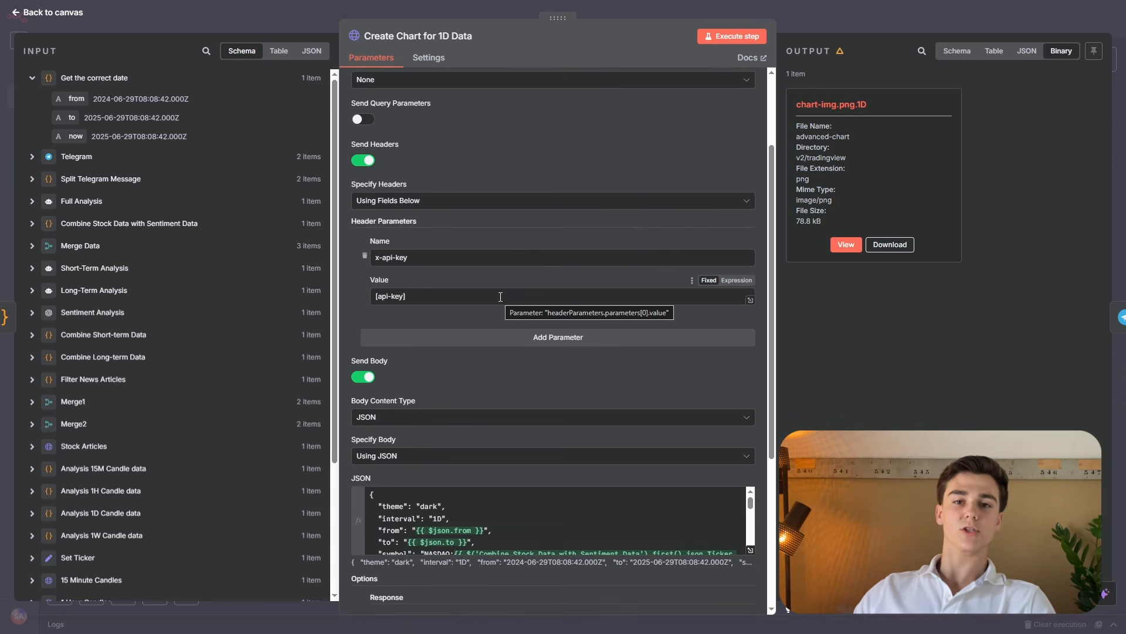
pyautogui.click(426, 292)
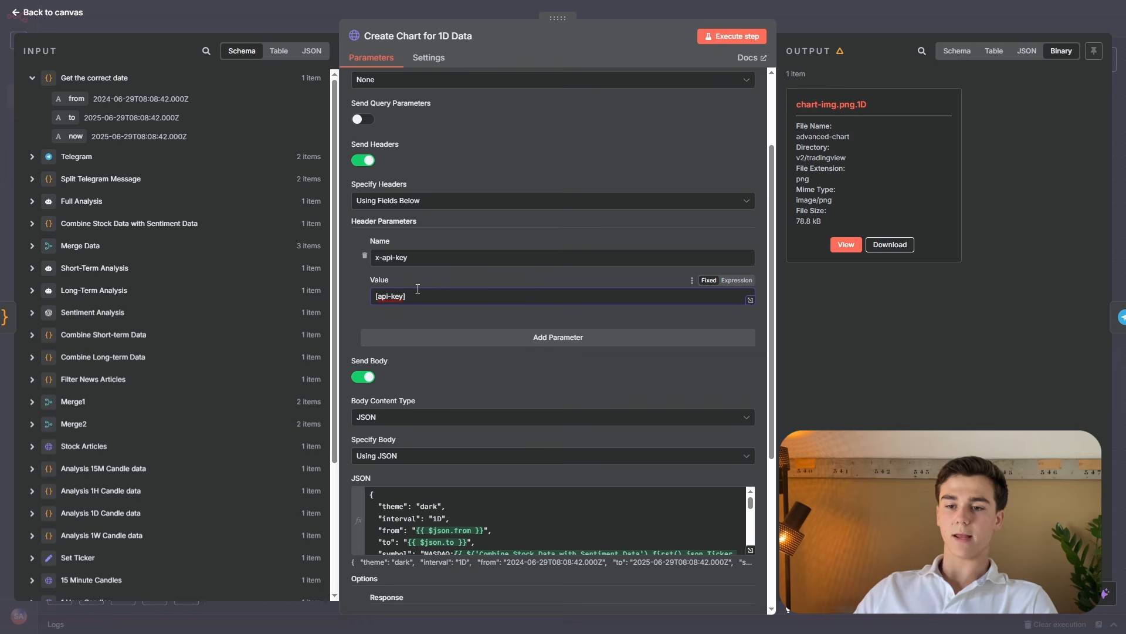
pyautogui.click(521, 358)
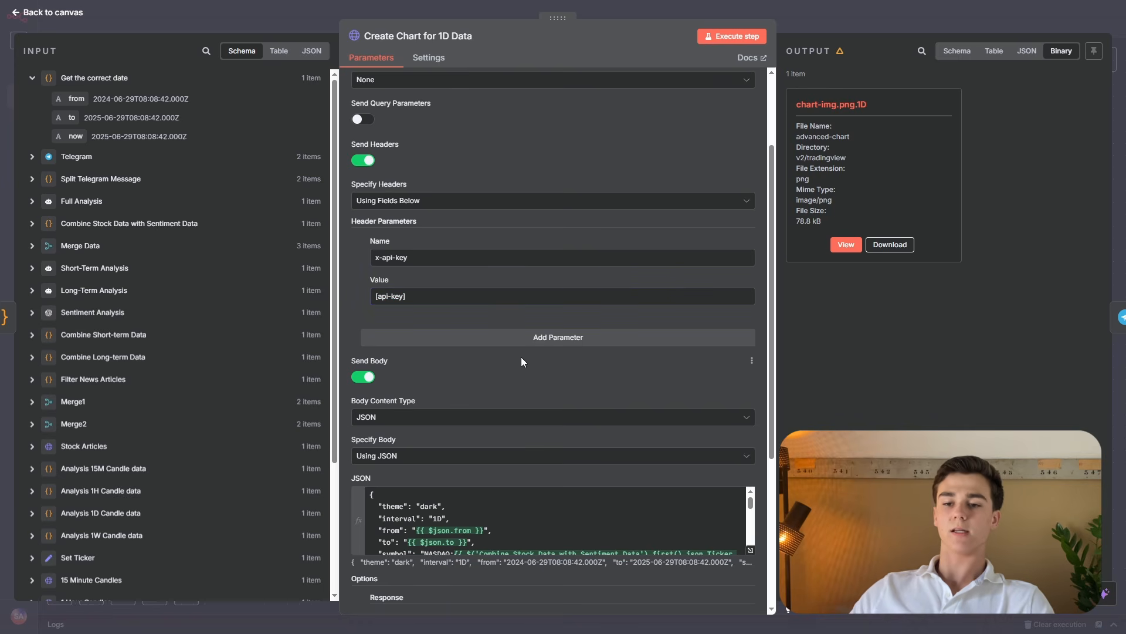
# Open the 1D chart request's JSON body in the expanded editor, review its date, symbol and studies settings, and close the editor.
pyautogui.scroll(-2, 501, 376)
pyautogui.scroll(-1, 484, 245)
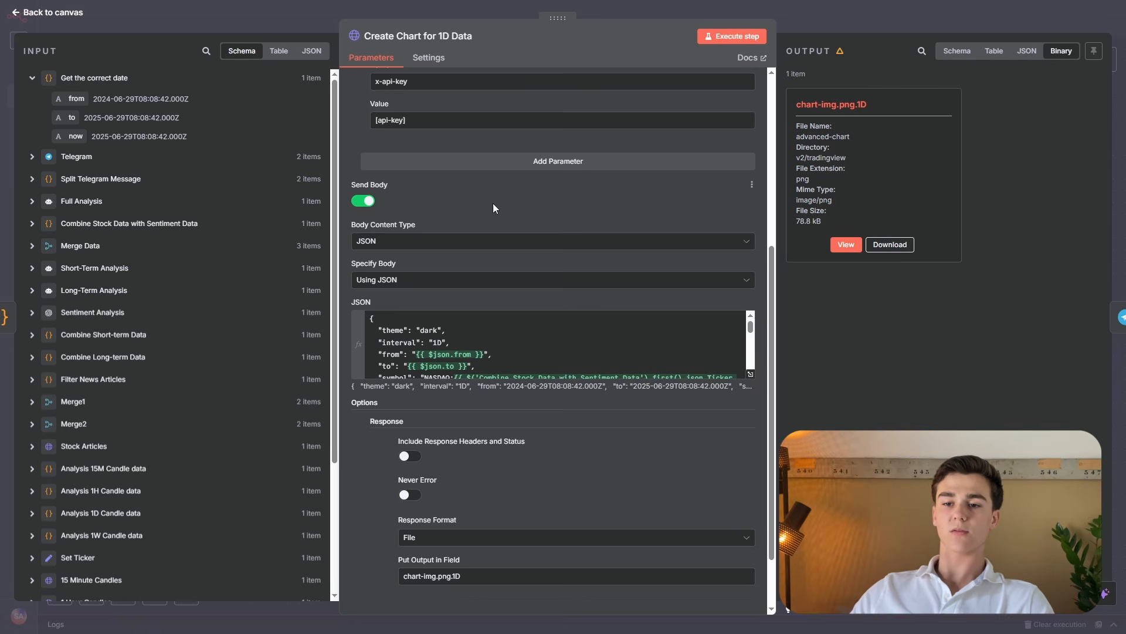
pyautogui.scroll(-1, 489, 255)
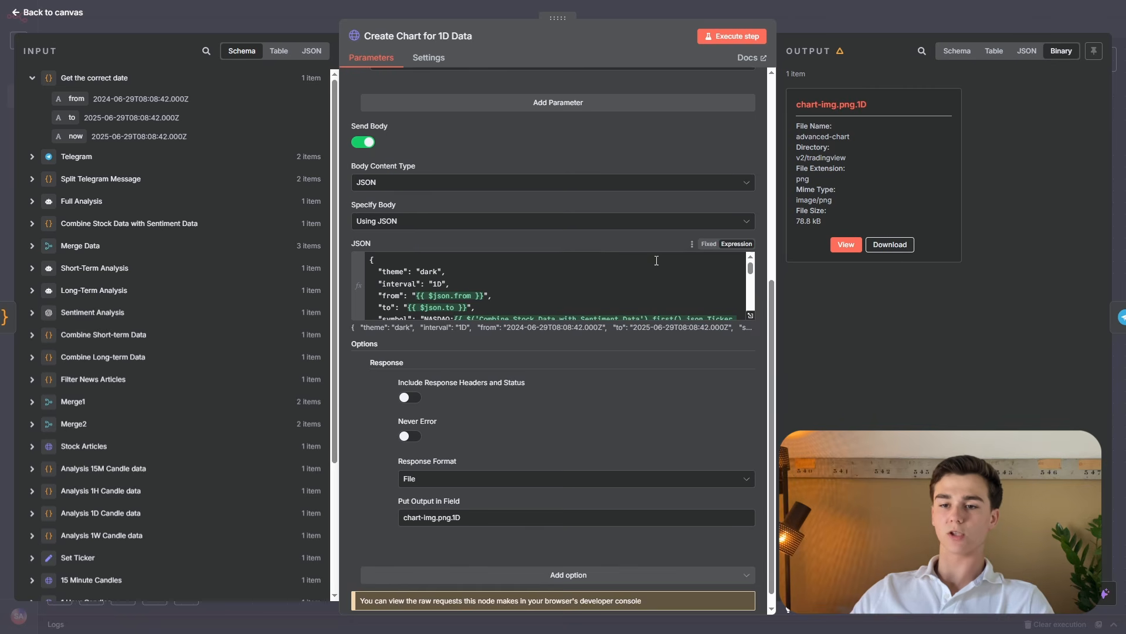
pyautogui.click(750, 317)
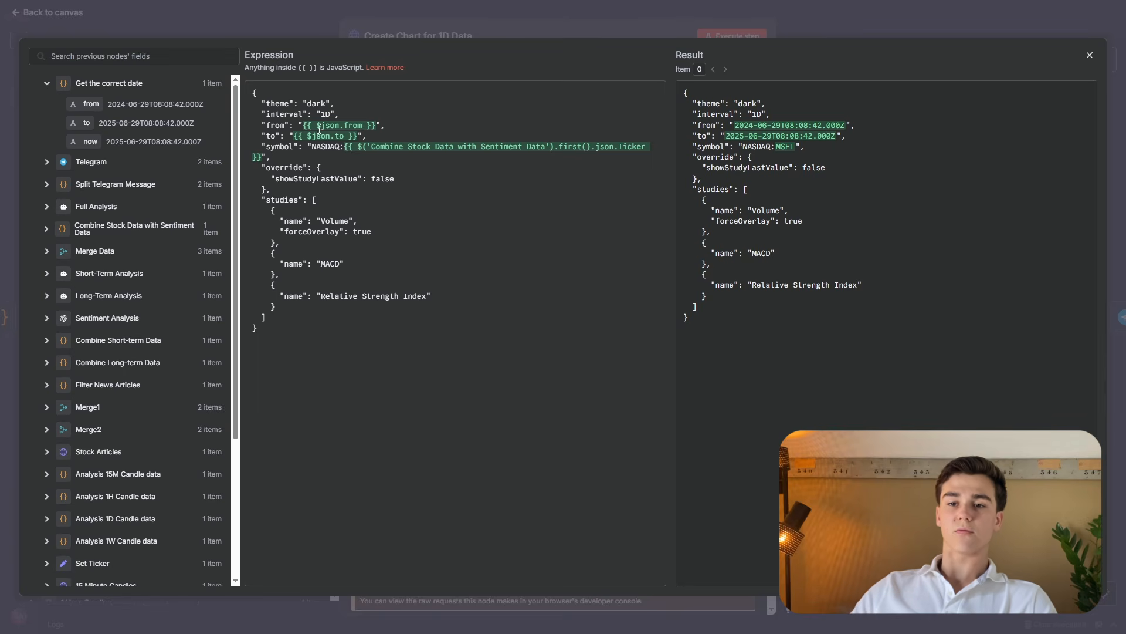
pyautogui.moveTo(91, 106); pyautogui.dragTo(120, 115)
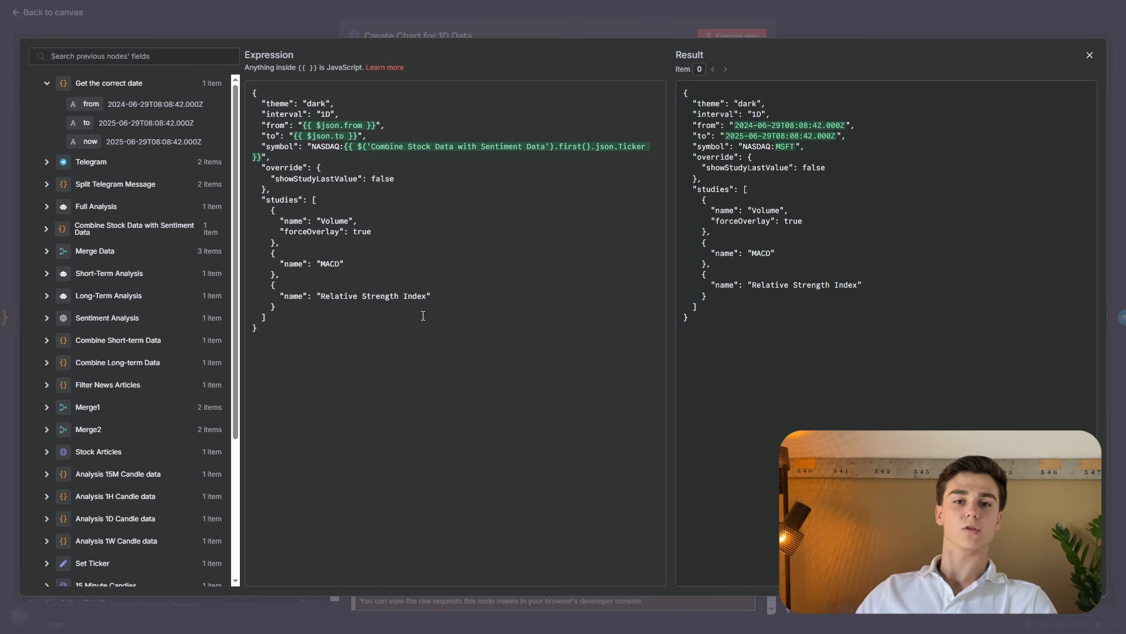
pyautogui.press('Escape')
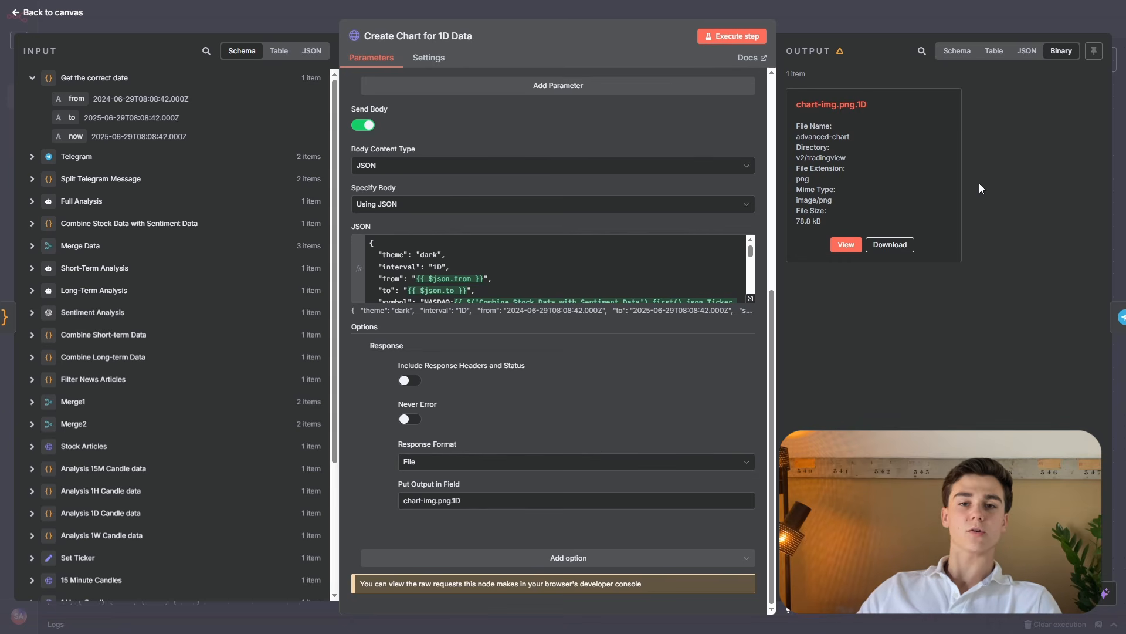
# View the chart image in the Create Chart for 1D Data node's binary output and close the node.
pyautogui.click(852, 247)
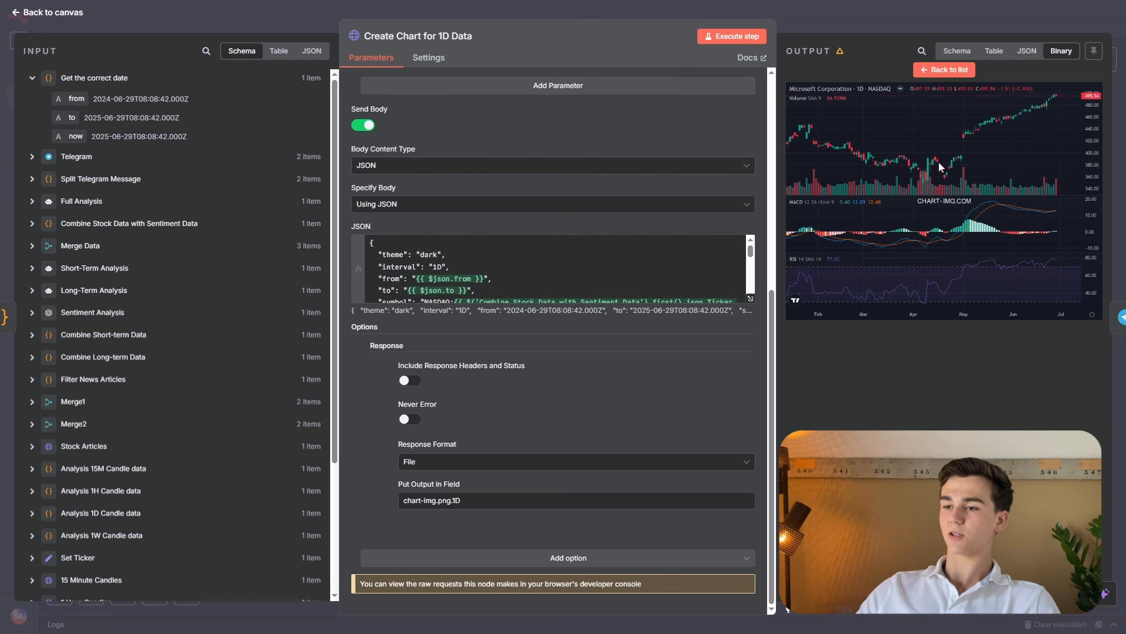
pyautogui.click(275, 23)
pyautogui.click(839, 144)
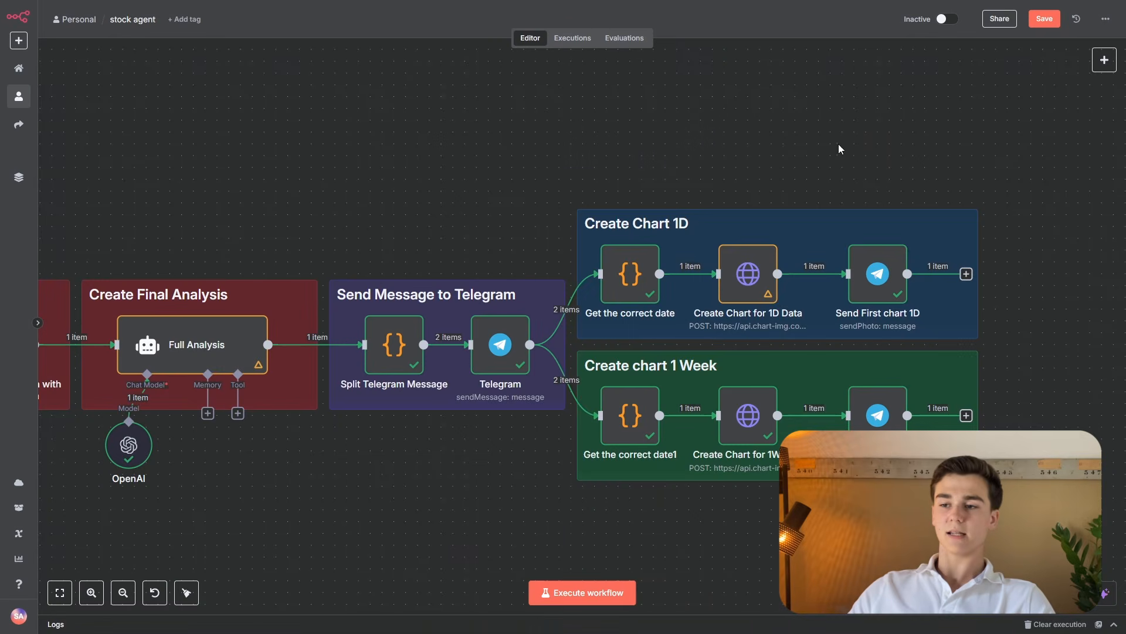
# Open the Send First chart 1D node and locate the Telegram Trigger's chat id in its schema input for the Chat ID field.
pyautogui.moveTo(975, 169); pyautogui.dragTo(709, 181)
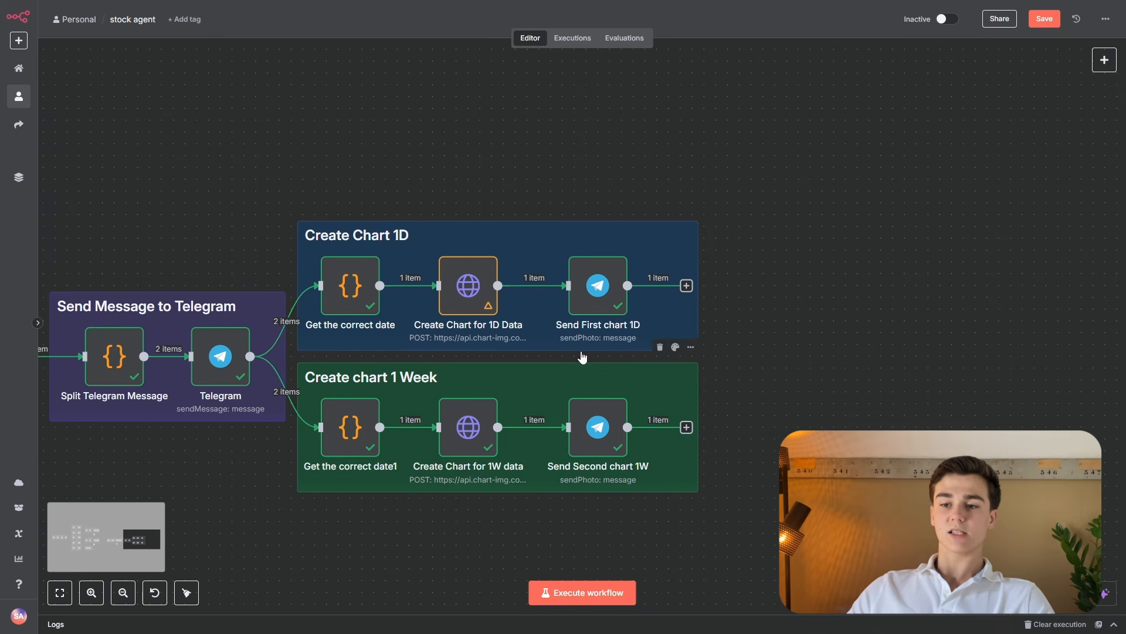
pyautogui.doubleClick(613, 291)
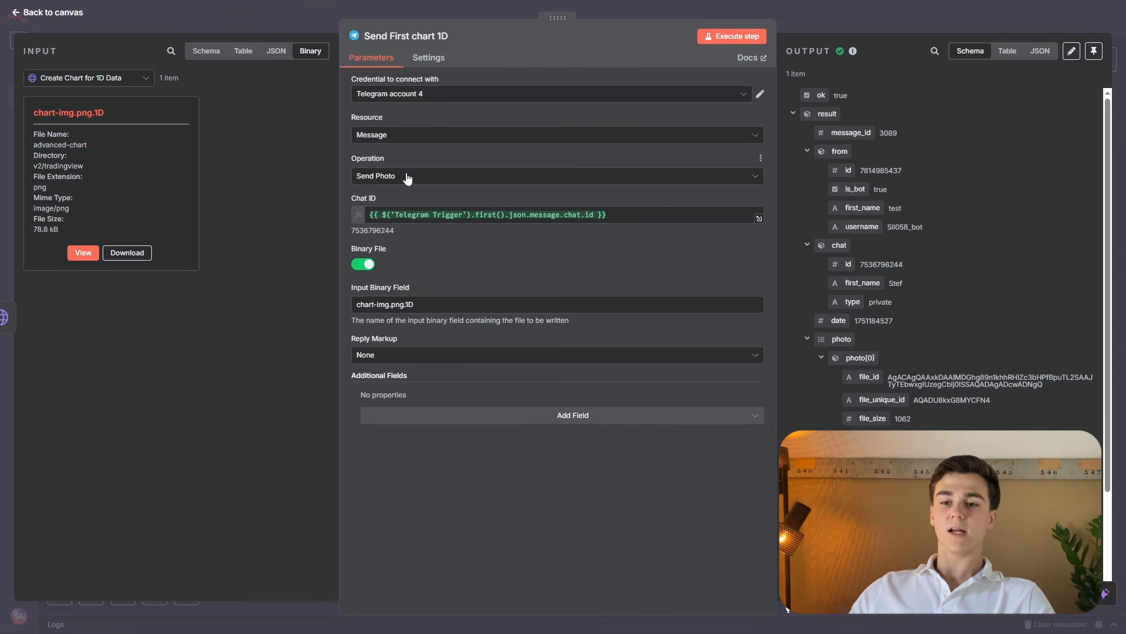
pyautogui.click(199, 56)
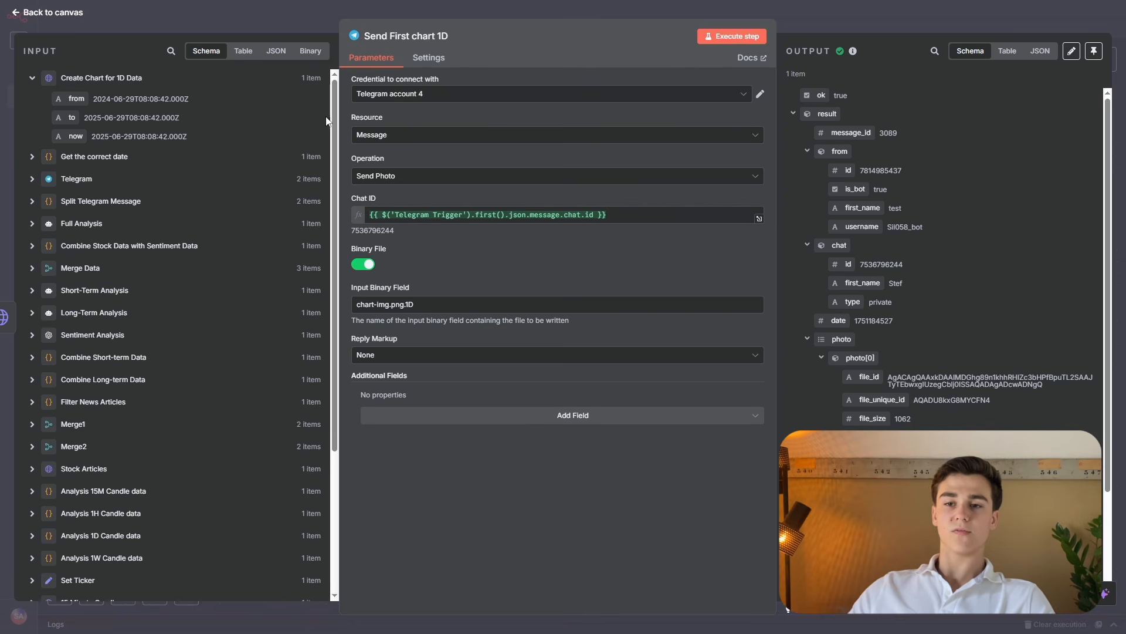
pyautogui.moveTo(338, 122); pyautogui.dragTo(333, 123)
pyautogui.scroll(-5, 164, 410)
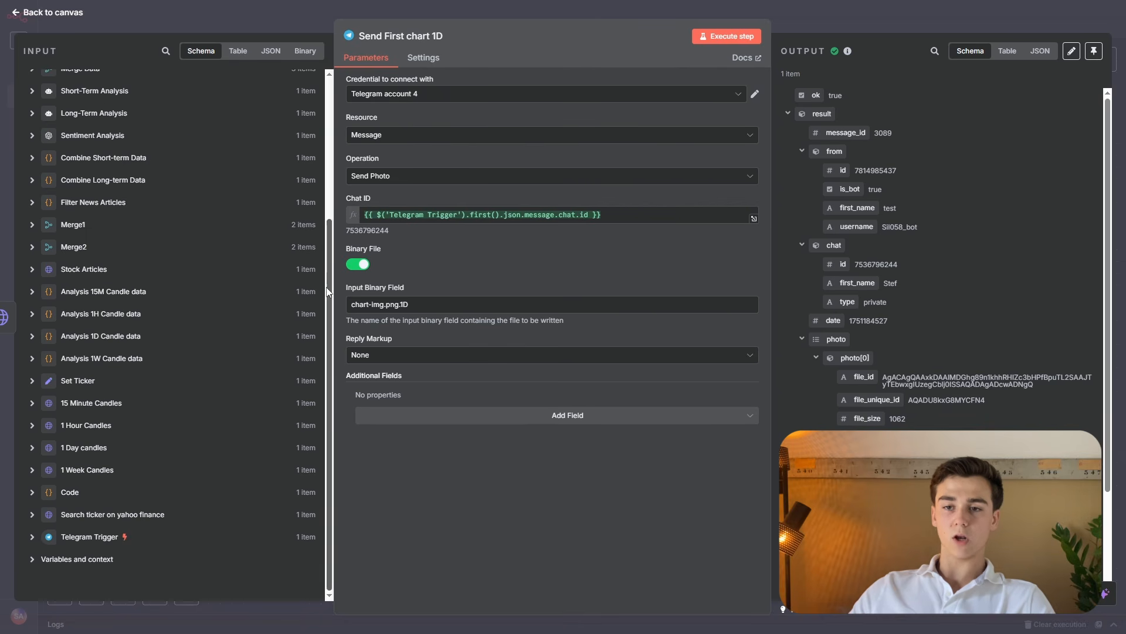
pyautogui.click(32, 537)
pyautogui.scroll(-4, 89, 487)
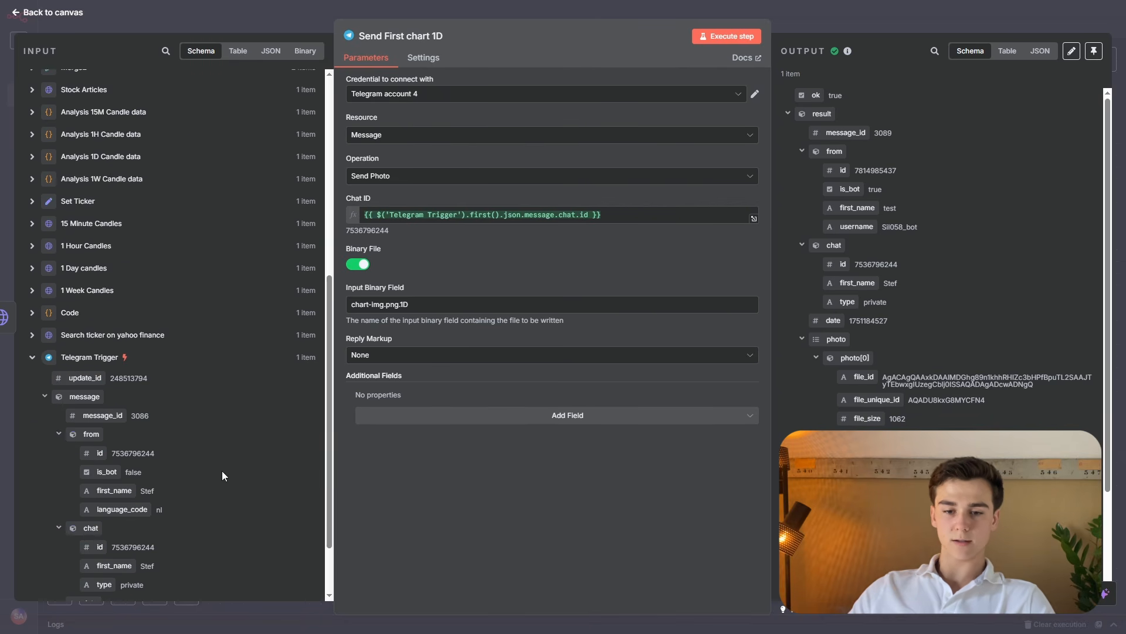
pyautogui.moveTo(98, 492); pyautogui.dragTo(161, 461)
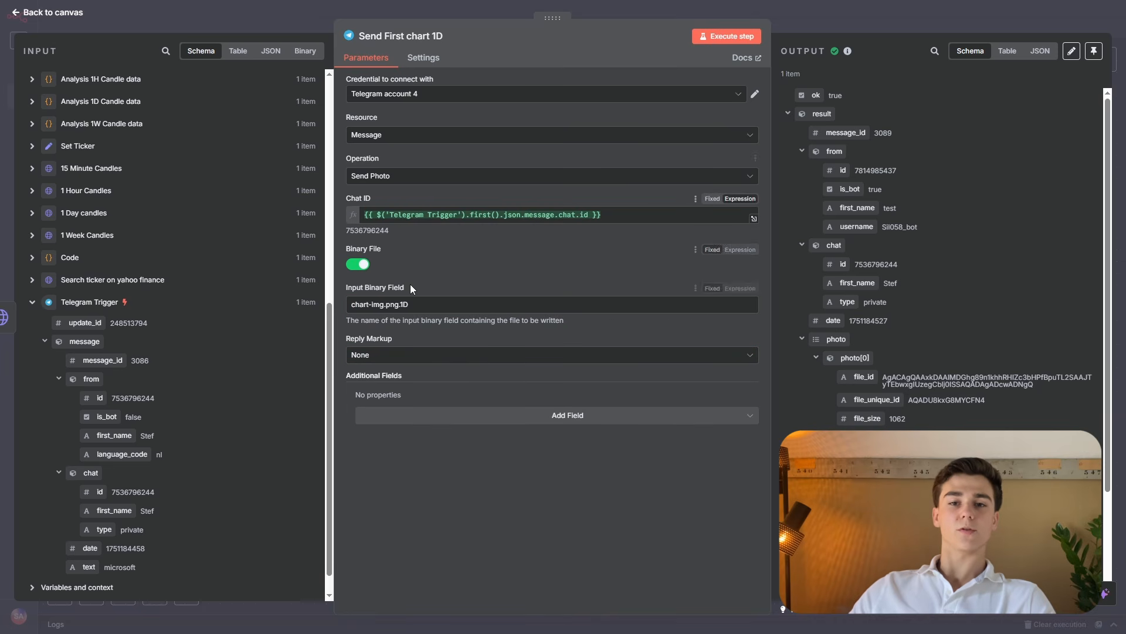
# Compare the binary input's name with the Input Binary Field in Send First chart 1D, and close the node.
pyautogui.click(305, 51)
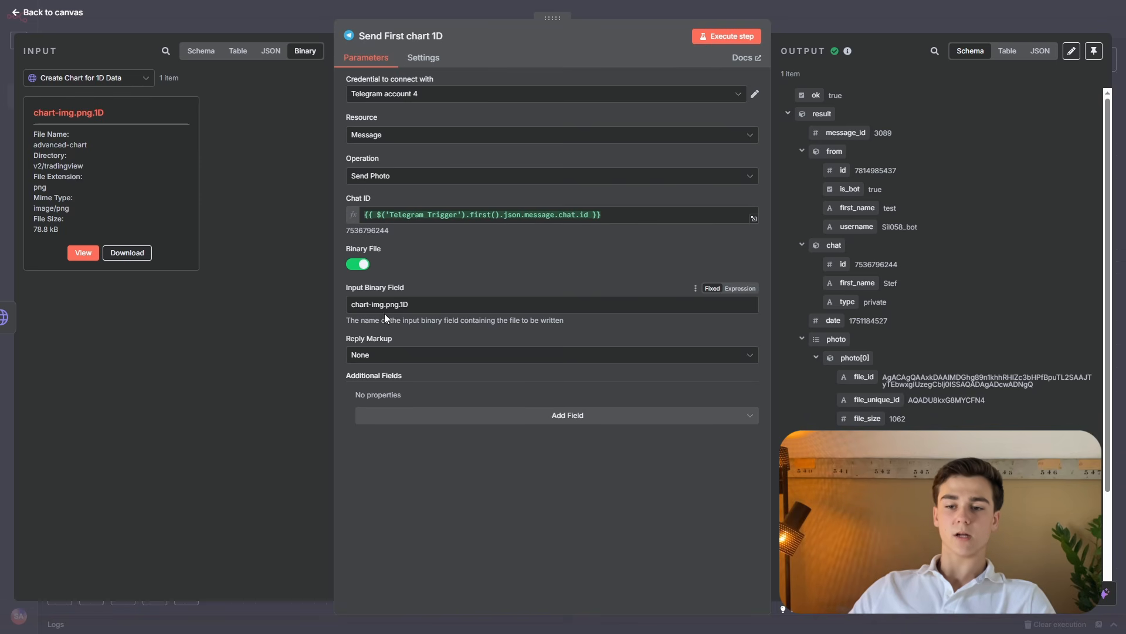
pyautogui.moveTo(109, 113); pyautogui.dragTo(31, 113)
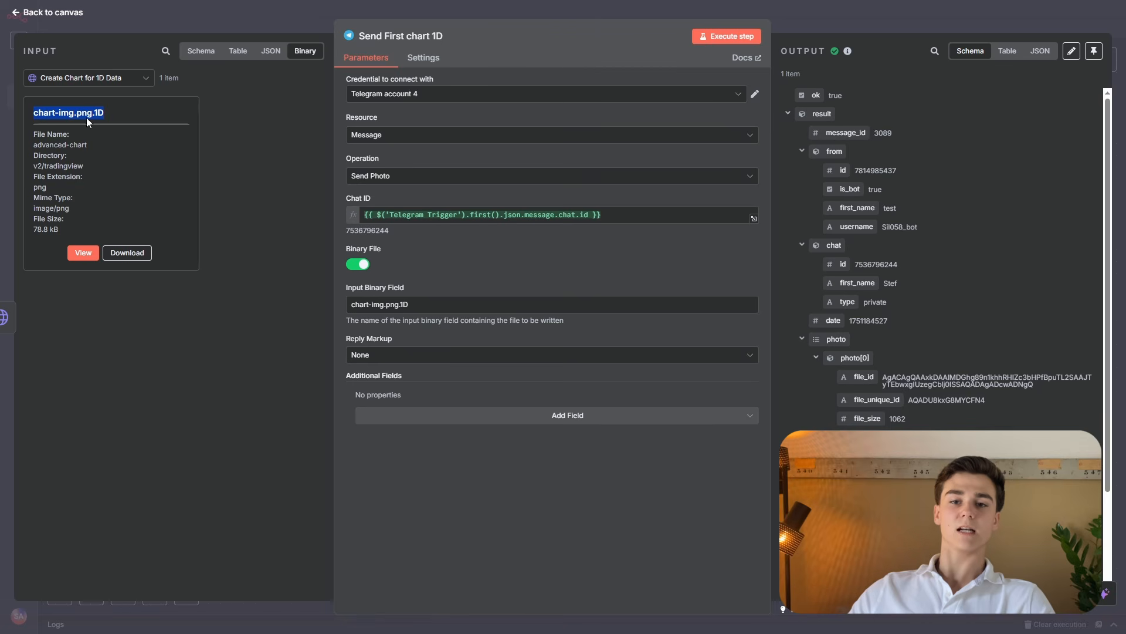
pyautogui.click(438, 329)
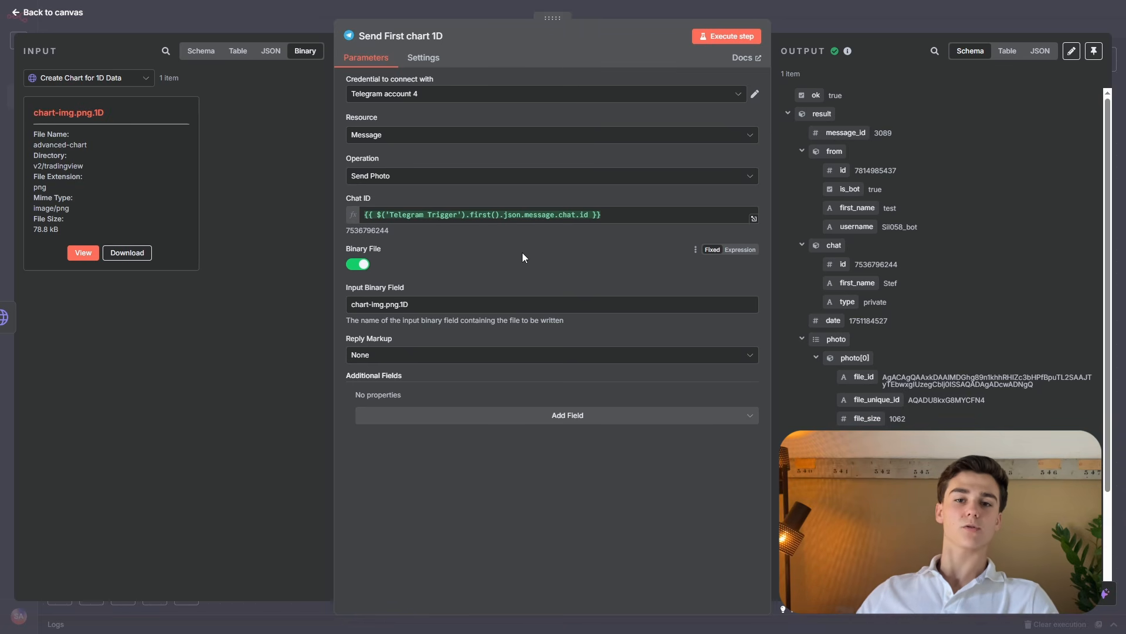
pyautogui.press('Escape')
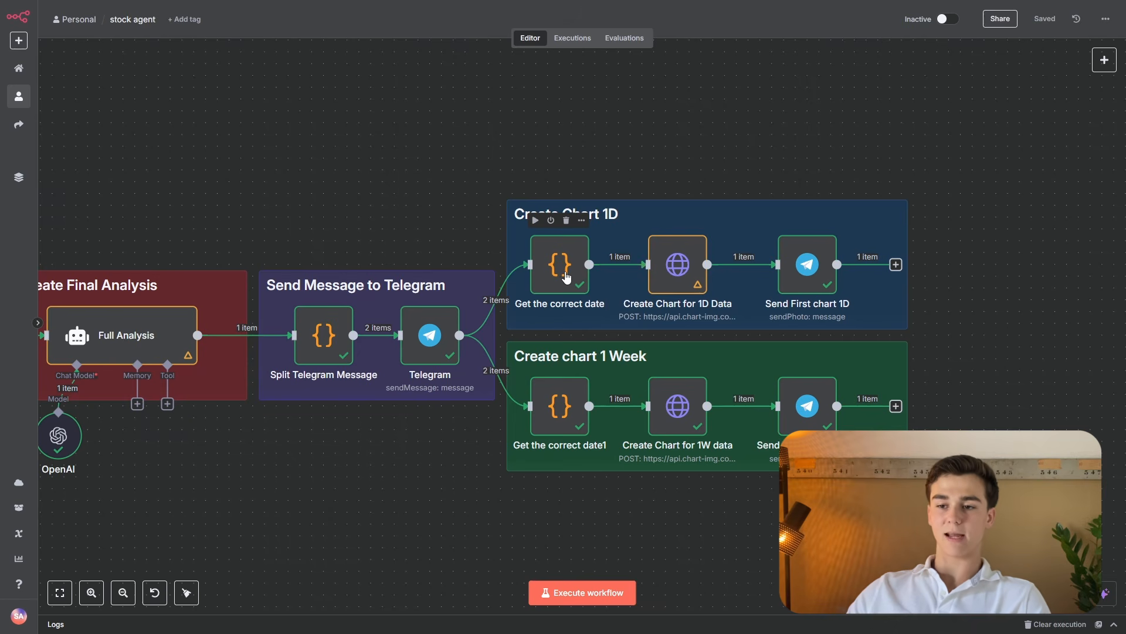
# Open the Get the correct date1 node, check the year offset in its JavaScript code, and close the node.
pyautogui.doubleClick(561, 408)
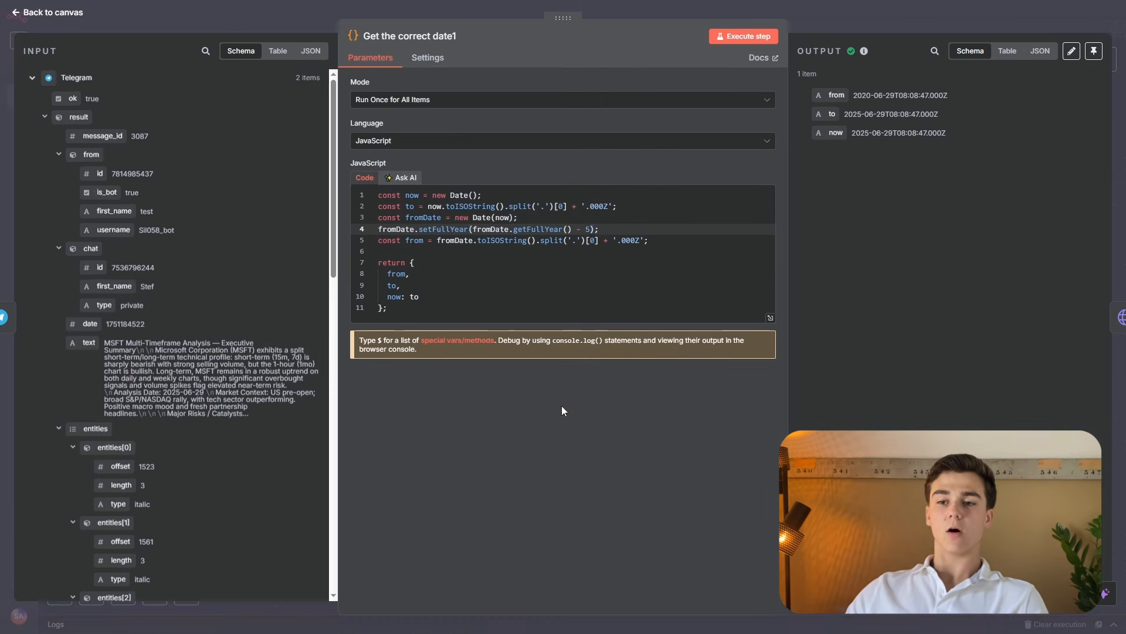
pyautogui.click(579, 231)
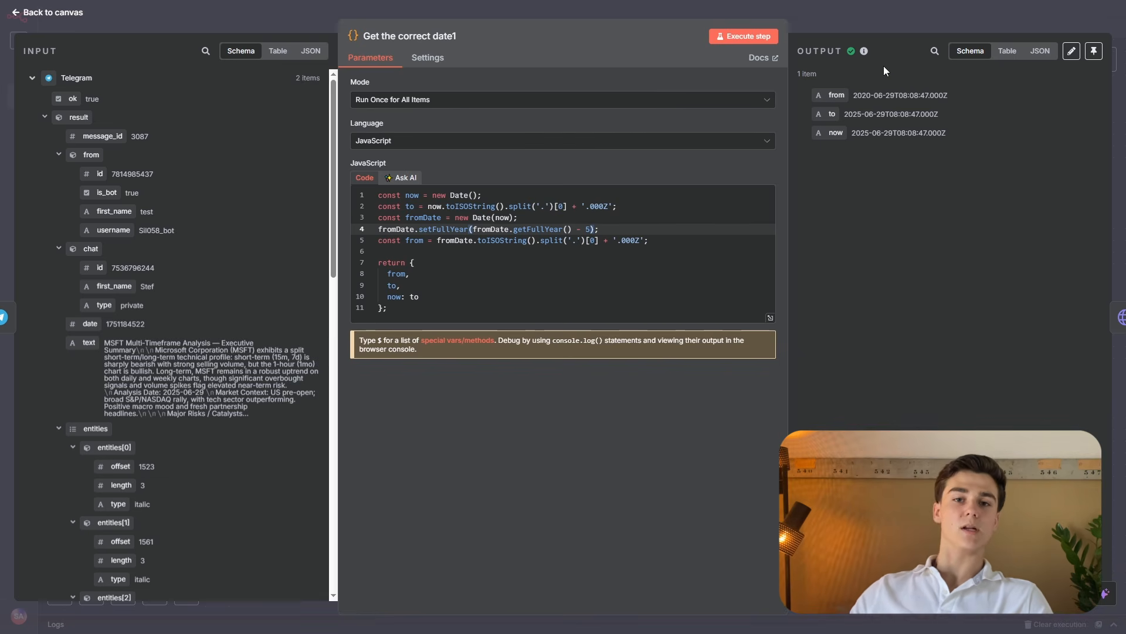
pyautogui.press('Escape')
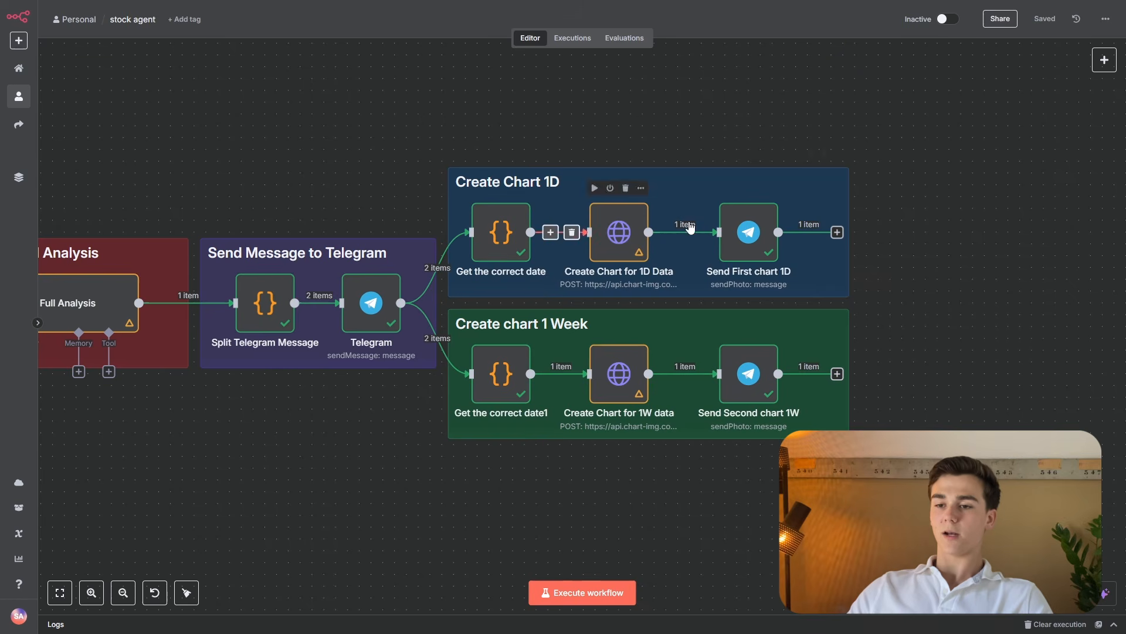
# Open the Create Chart for 1W data node, review its JSON body in the expanded editor, and close both.
pyautogui.doubleClick(623, 379)
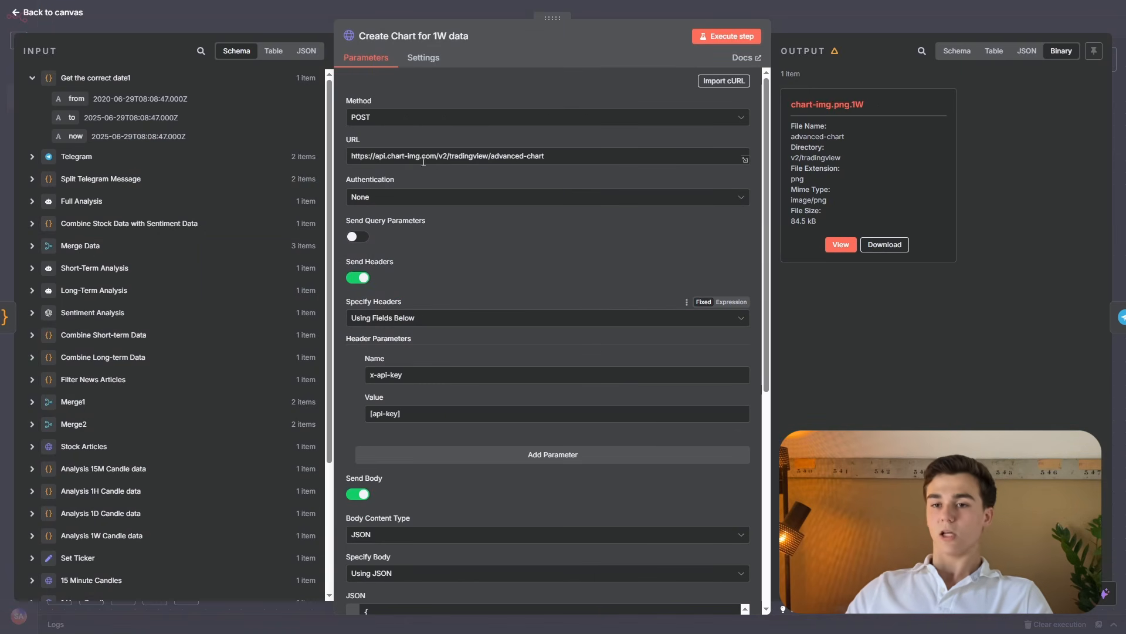
pyautogui.scroll(-5, 435, 219)
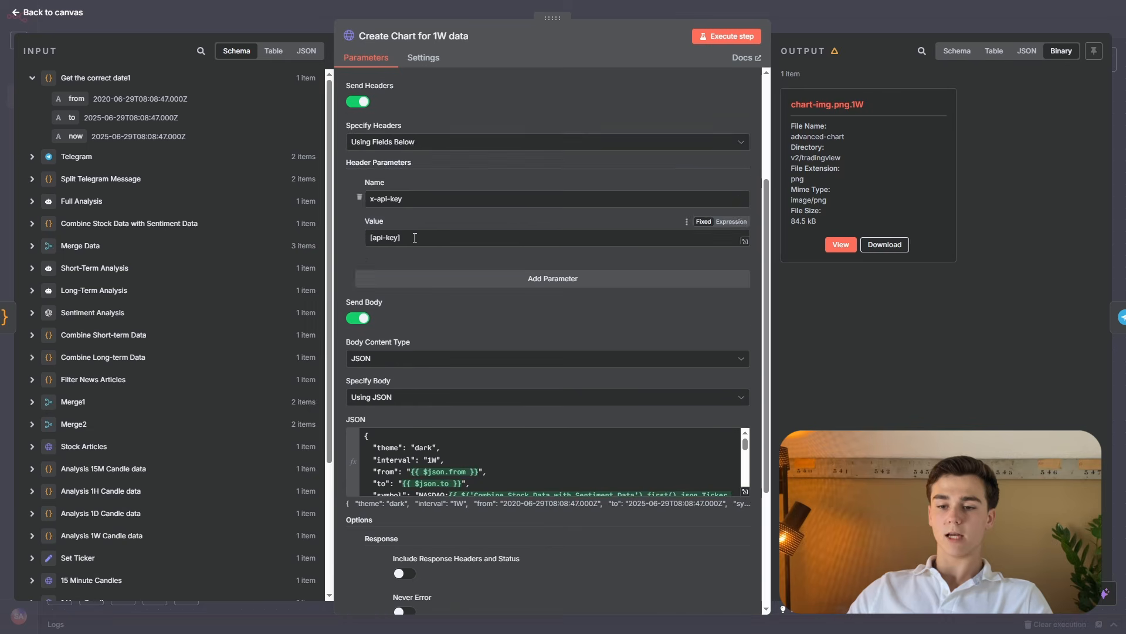
pyautogui.click(743, 375)
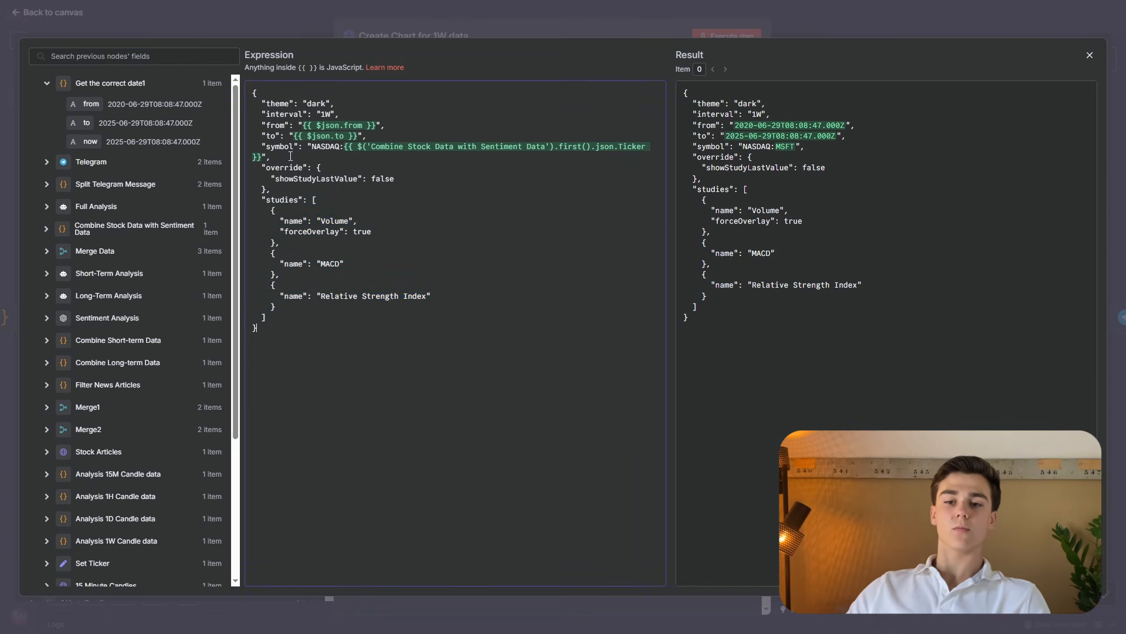
pyautogui.click(290, 26)
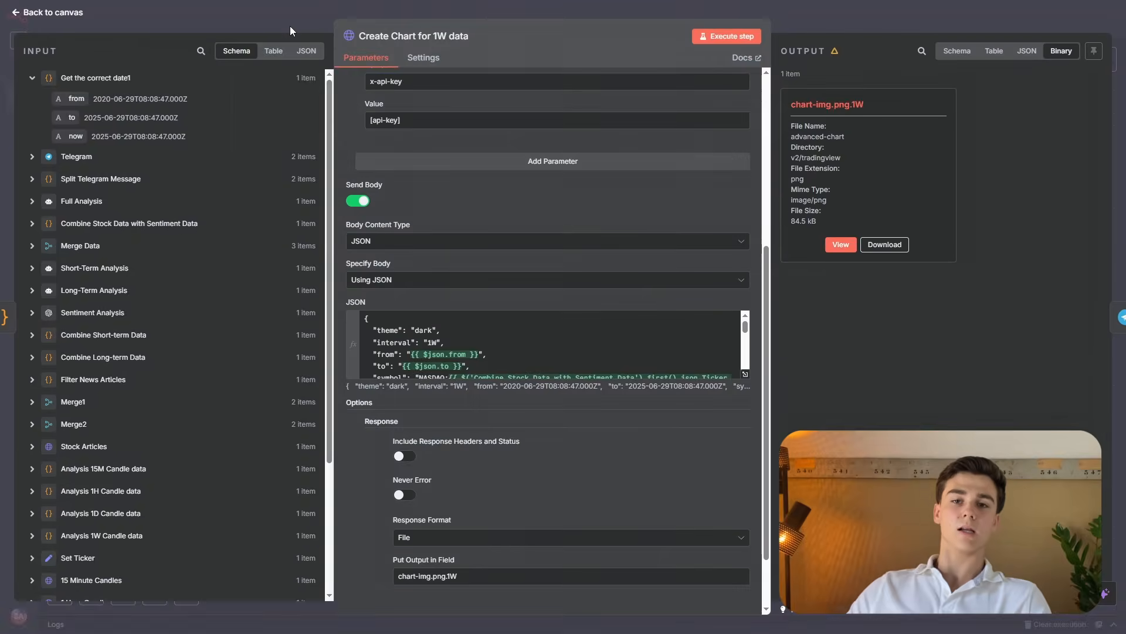
pyautogui.click(289, 26)
# Reopen Create Chart for 1W data, compare Put Output in Field with the binary output's name, and close the node.
pyautogui.doubleClick(622, 394)
pyautogui.scroll(-5, 562, 401)
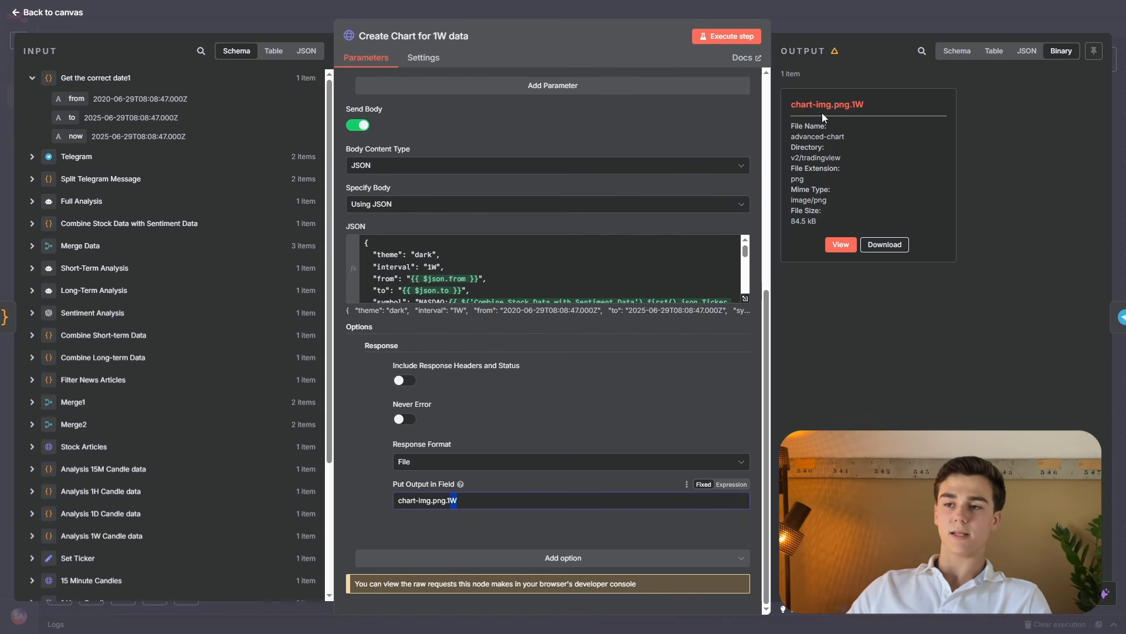
pyautogui.moveTo(877, 107); pyautogui.dragTo(837, 106)
pyautogui.press('Escape')
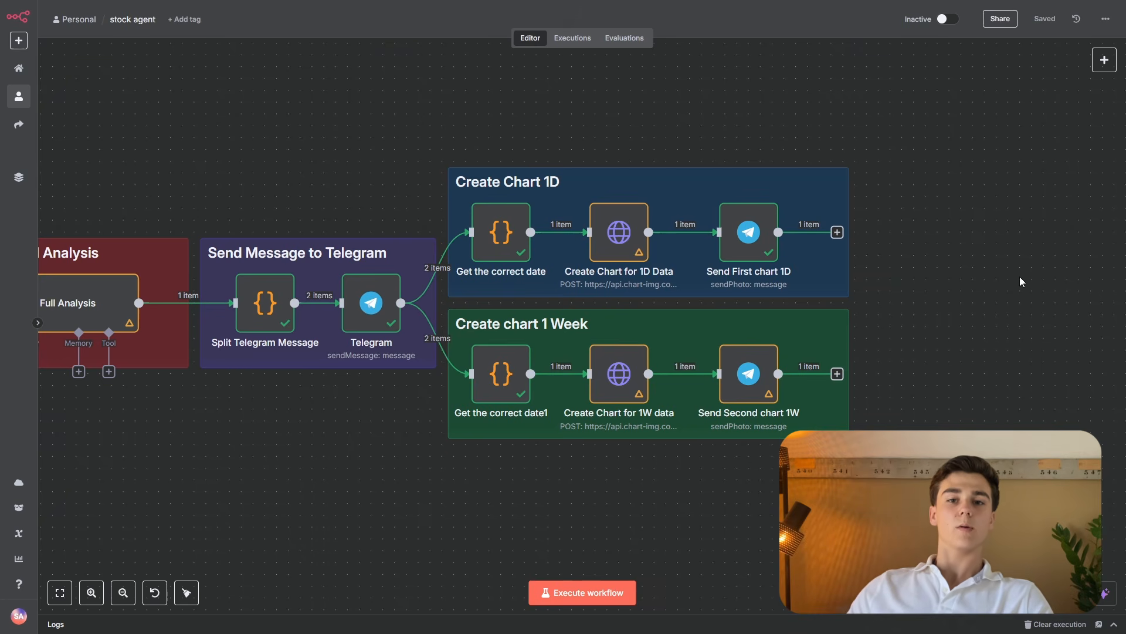
# Open the Send Second chart 1W node, compare its binary input's name with the Input Binary Field, and return to the whole workflow.
pyautogui.click(751, 234)
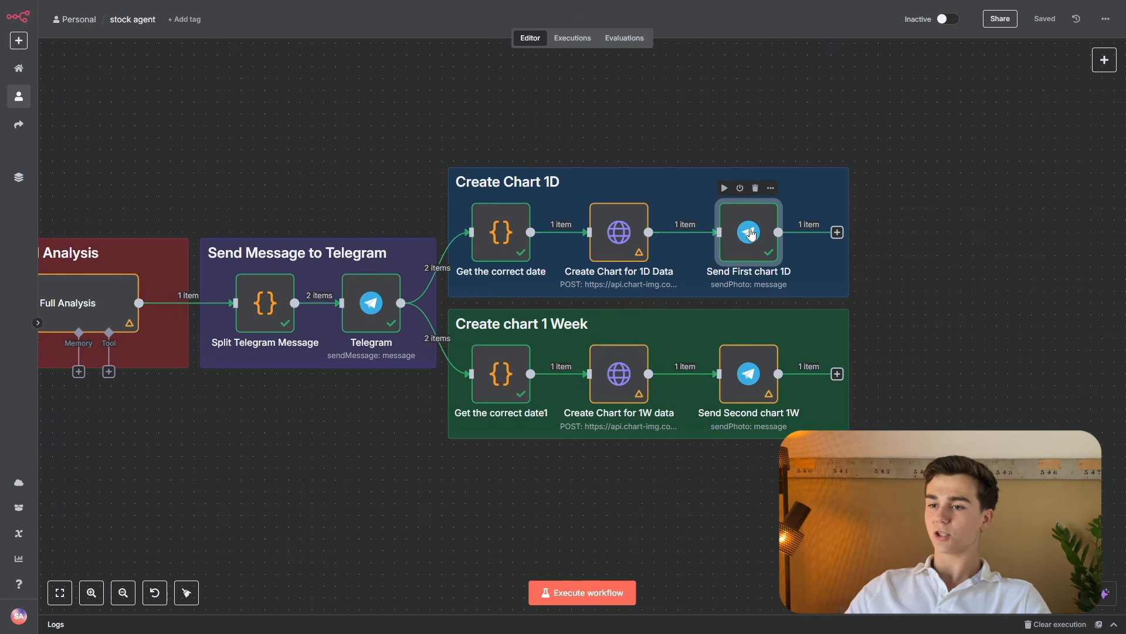
pyautogui.click(745, 390)
pyautogui.doubleClick(745, 389)
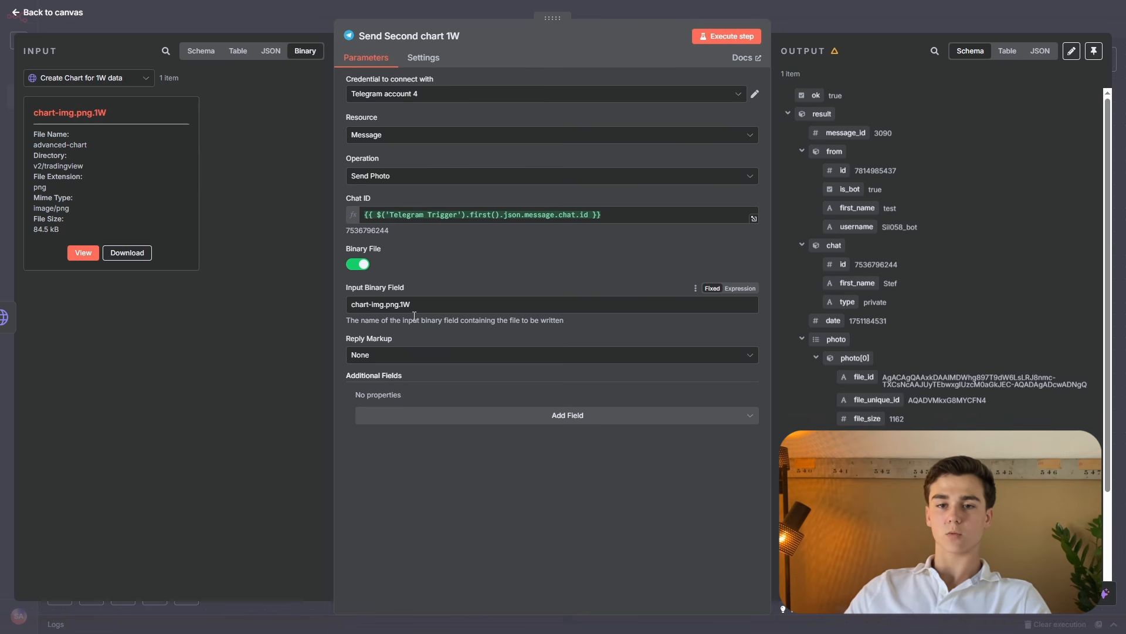
pyautogui.moveTo(106, 112); pyautogui.dragTo(30, 114)
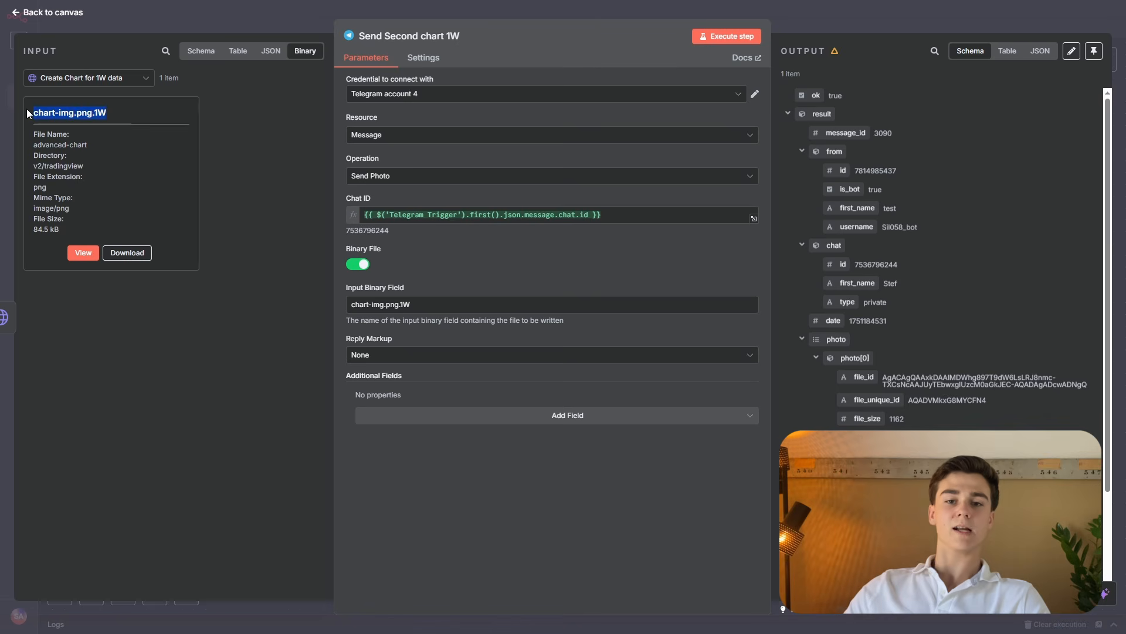
pyautogui.click(220, 189)
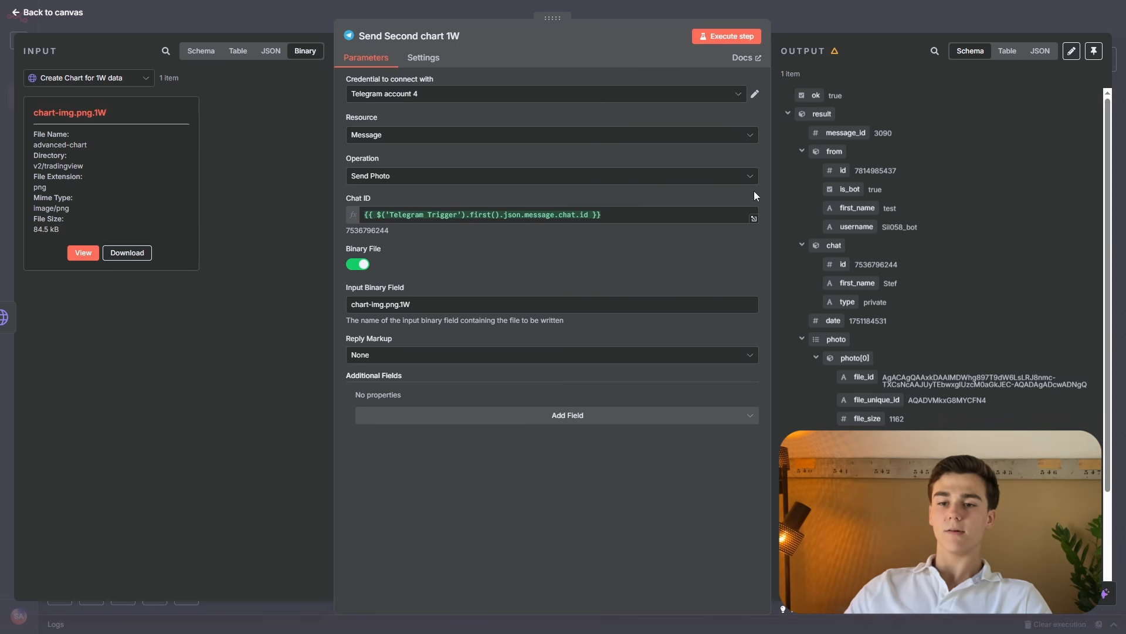
pyautogui.click(299, 22)
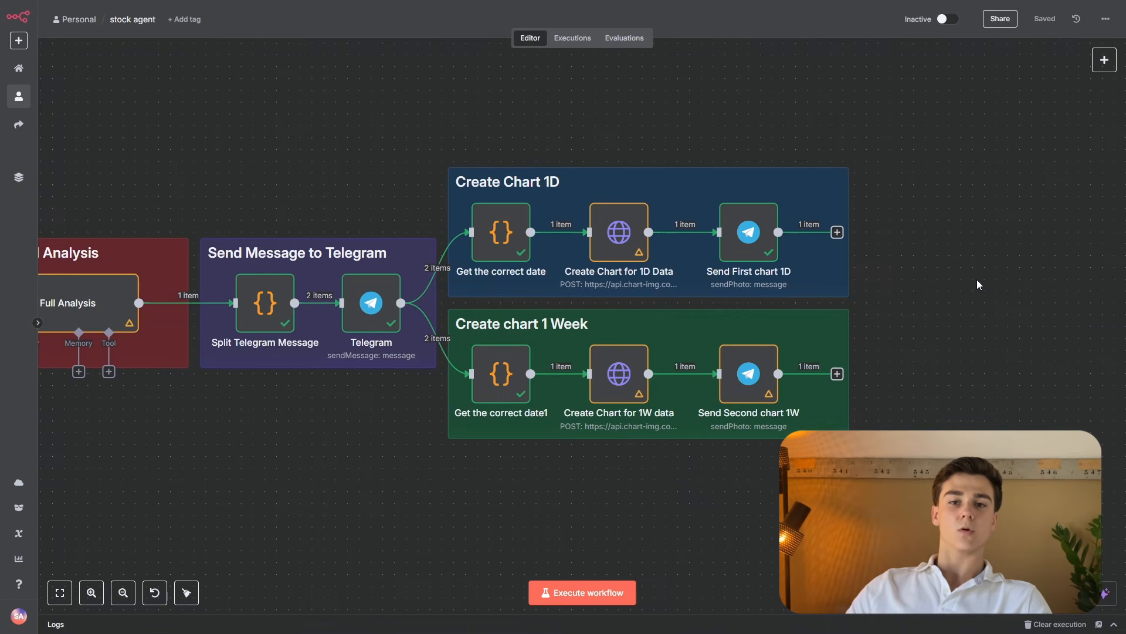
pyautogui.press('1')
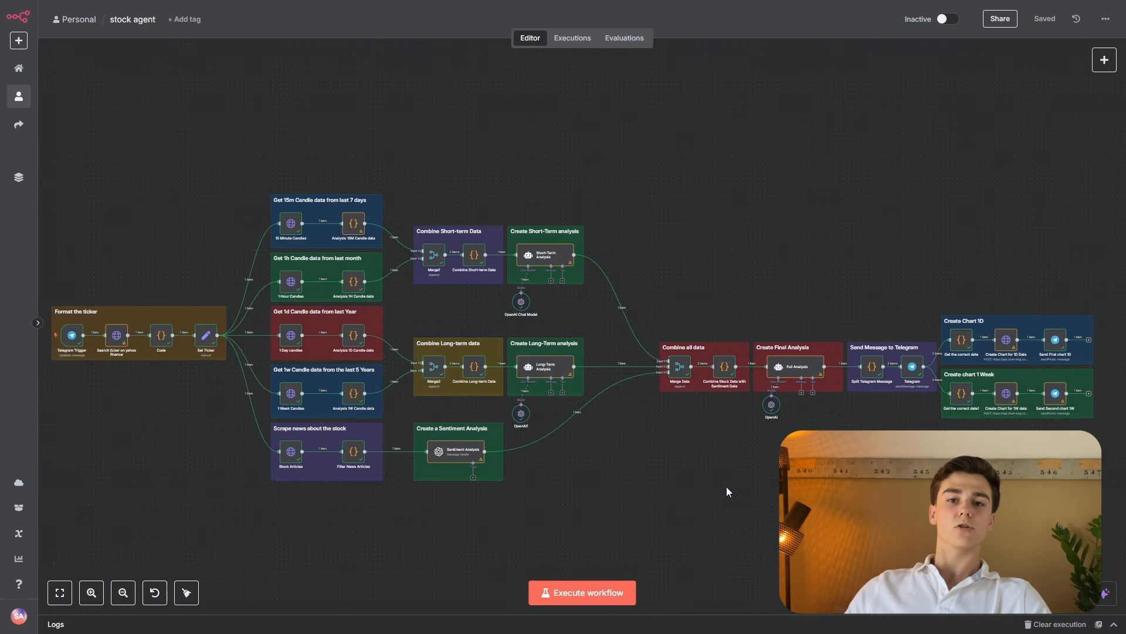